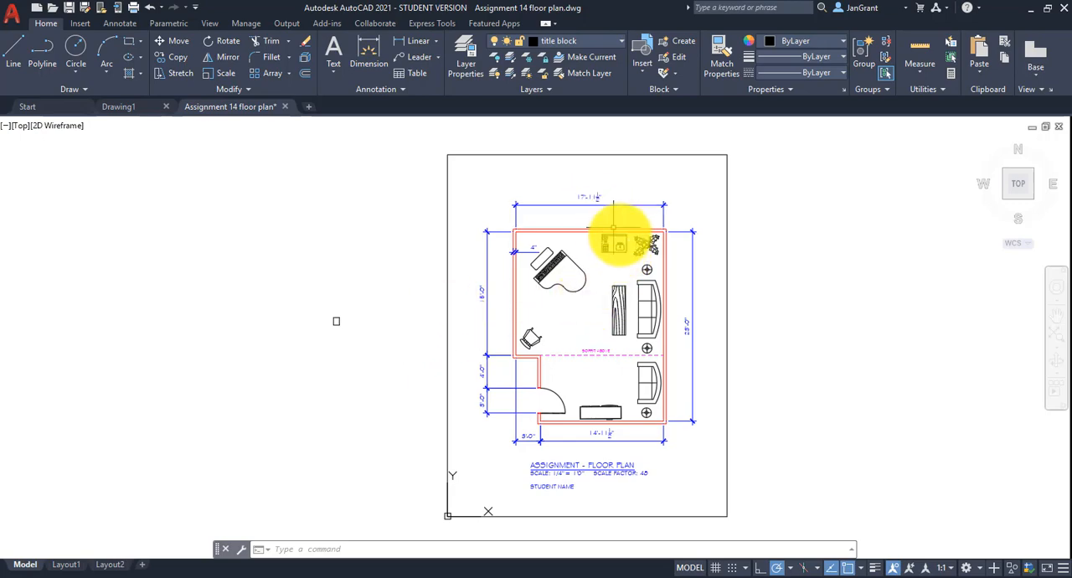
Examine the example floor plan's walls, furniture, dimensions and dashed soffit line within the title block border.
scroll(619, 237, up, 5)
scroll(621, 236, down, 4)
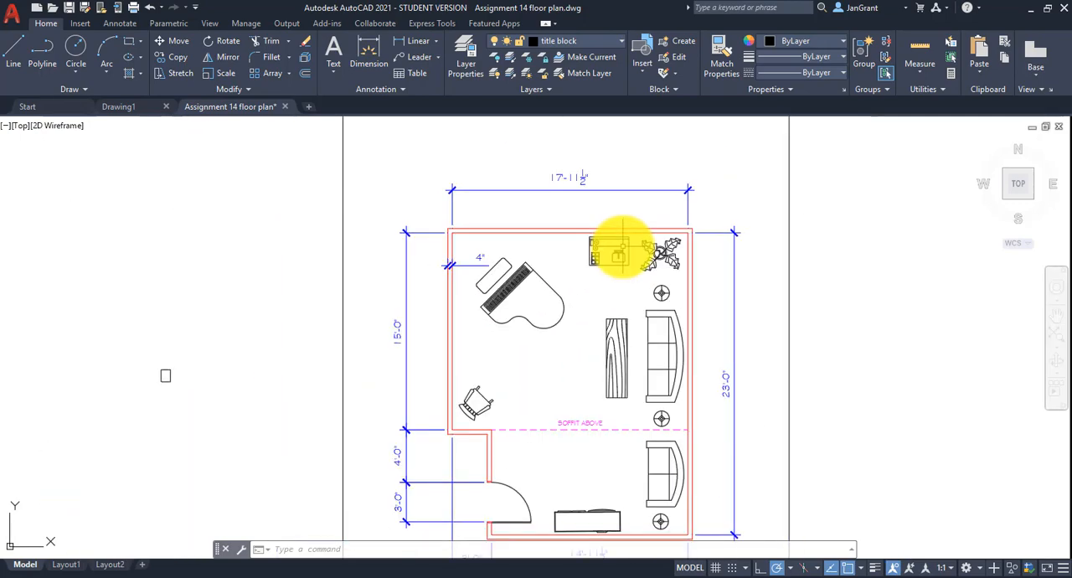
middle_drag(528, 219, 517, 204)
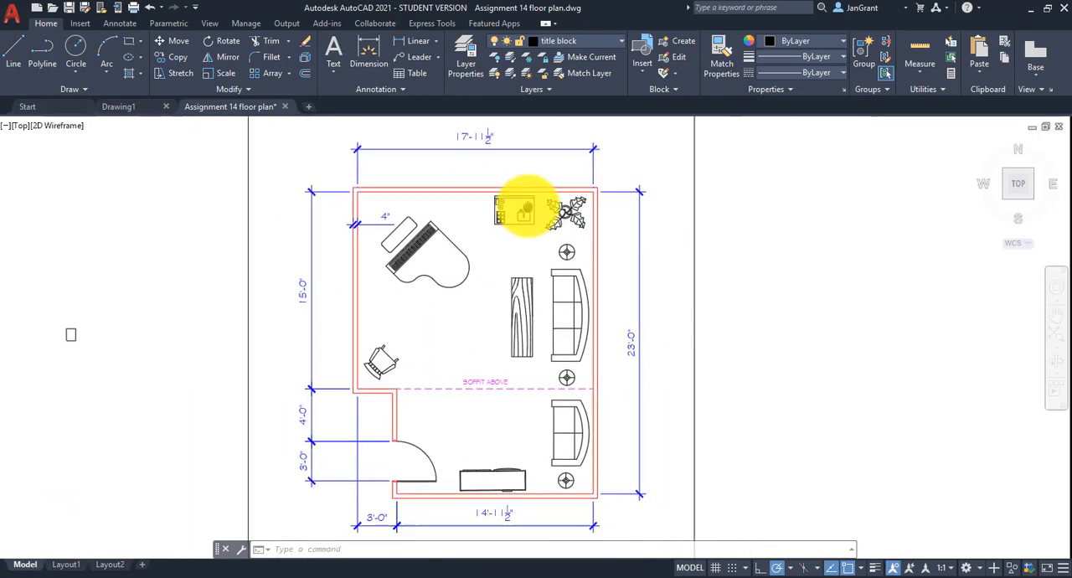
click(592, 262)
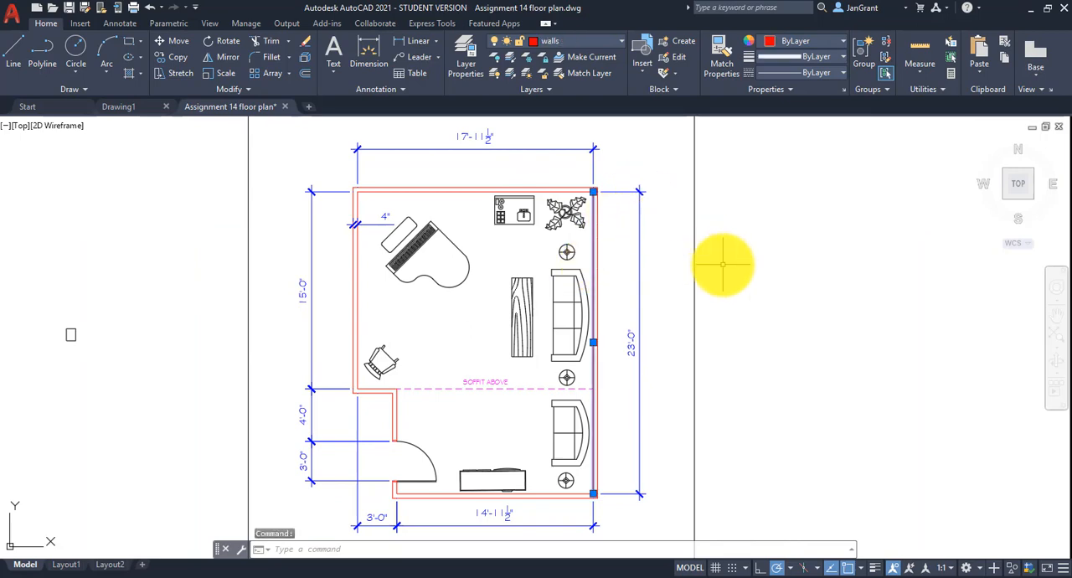
middle_drag(681, 196, 842, 247)
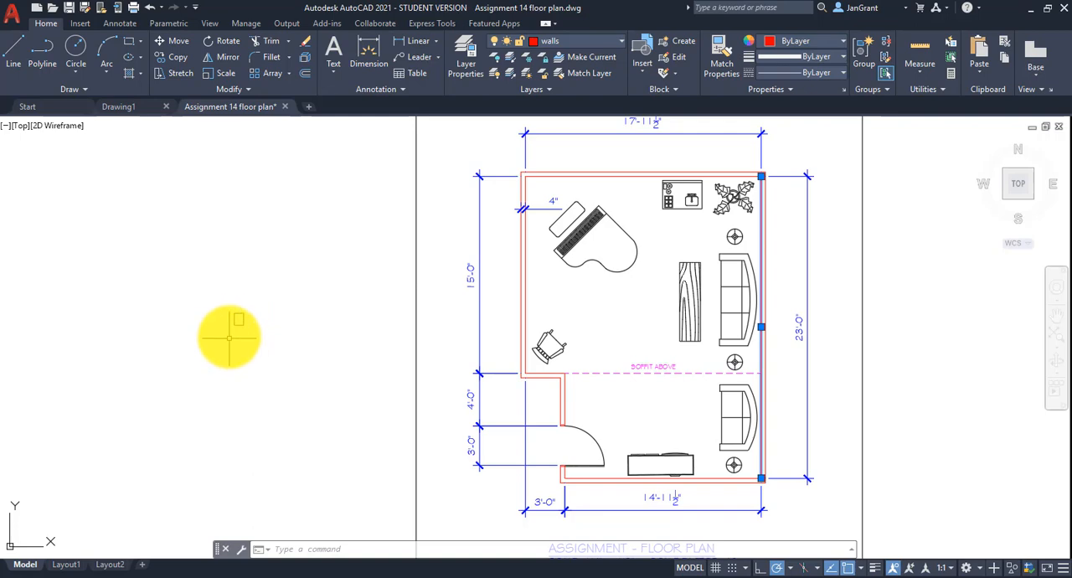
scroll(305, 313, down, 2)
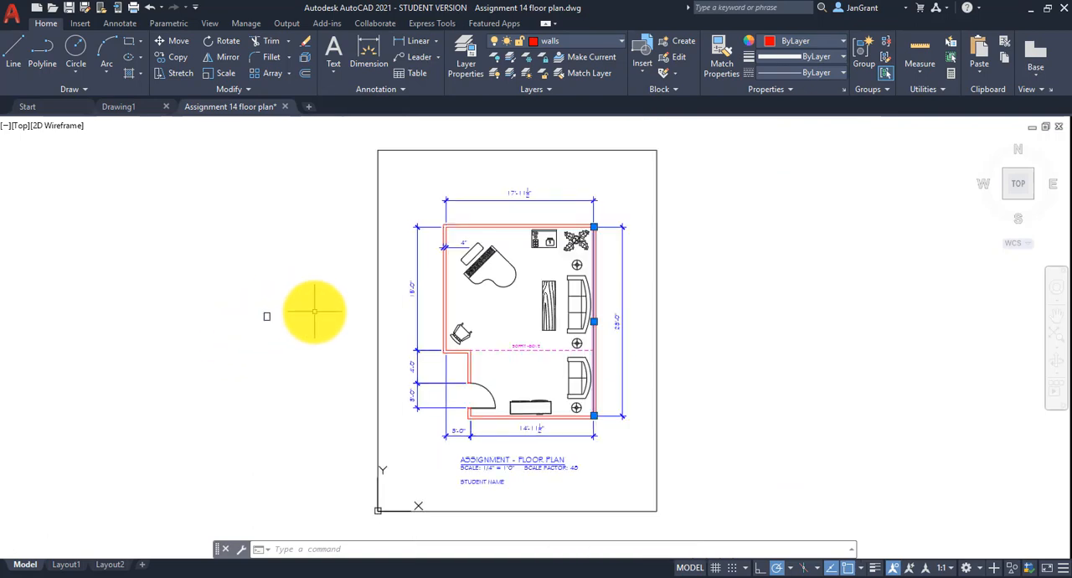
key(Escape)
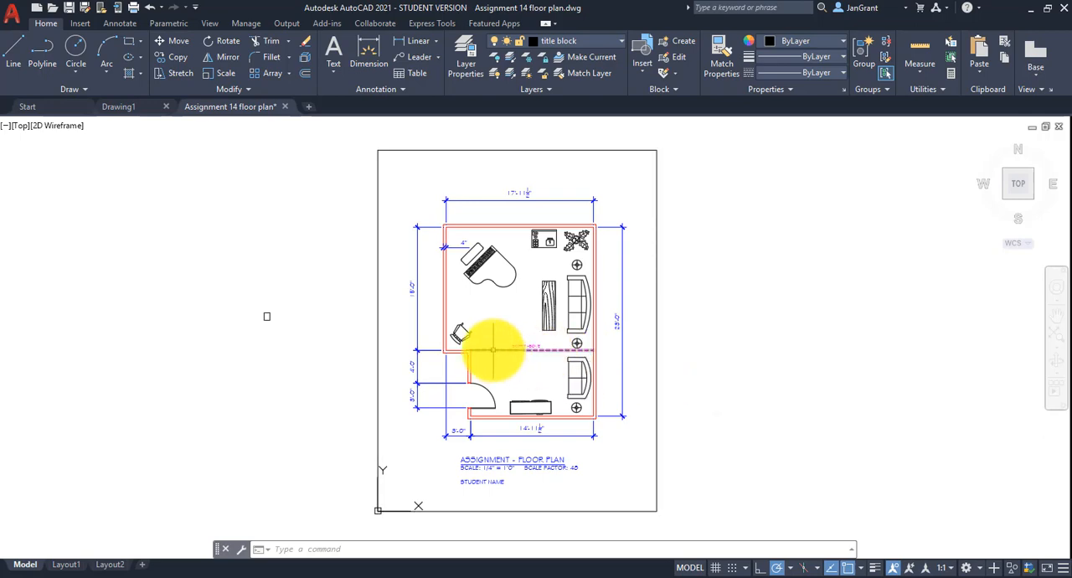
mouse_move(494, 350)
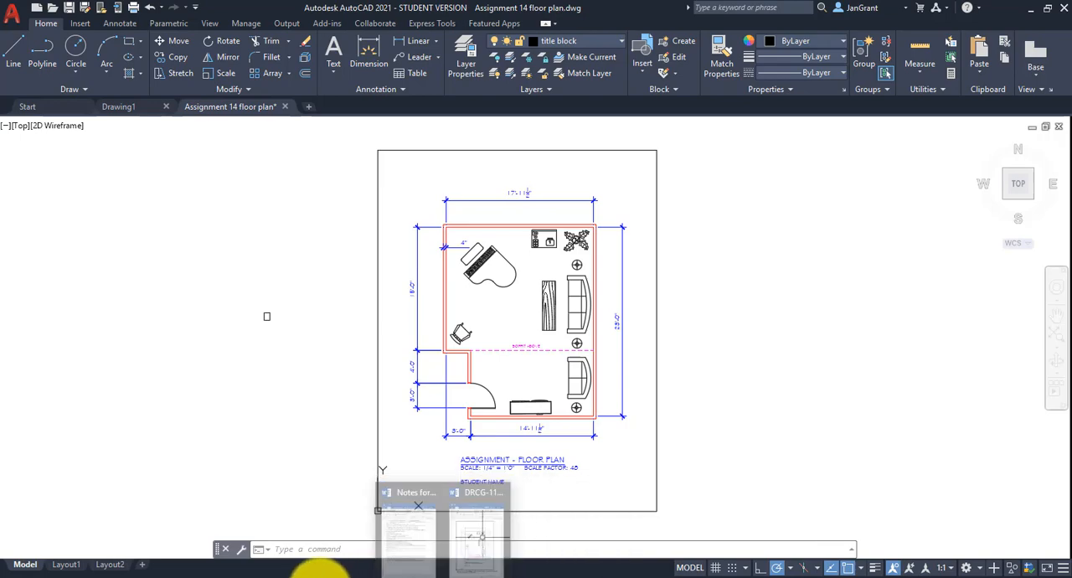
Switch to the scale factors workbook in Excel and look up the scale factor for 1/4"=1'-0".
click(549, 569)
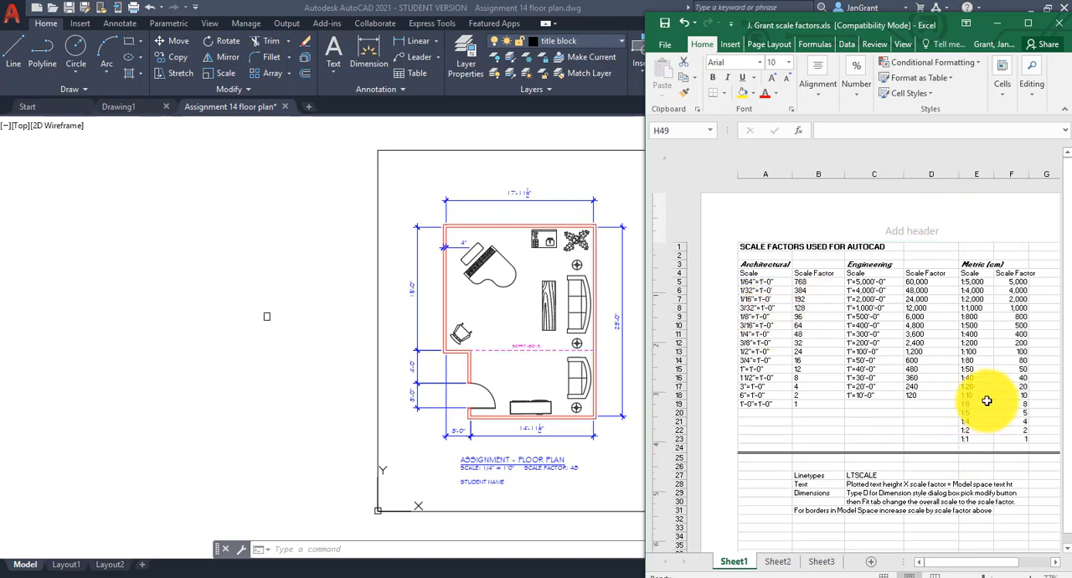
scroll(984, 399, down, 3)
scroll(985, 400, up, 3)
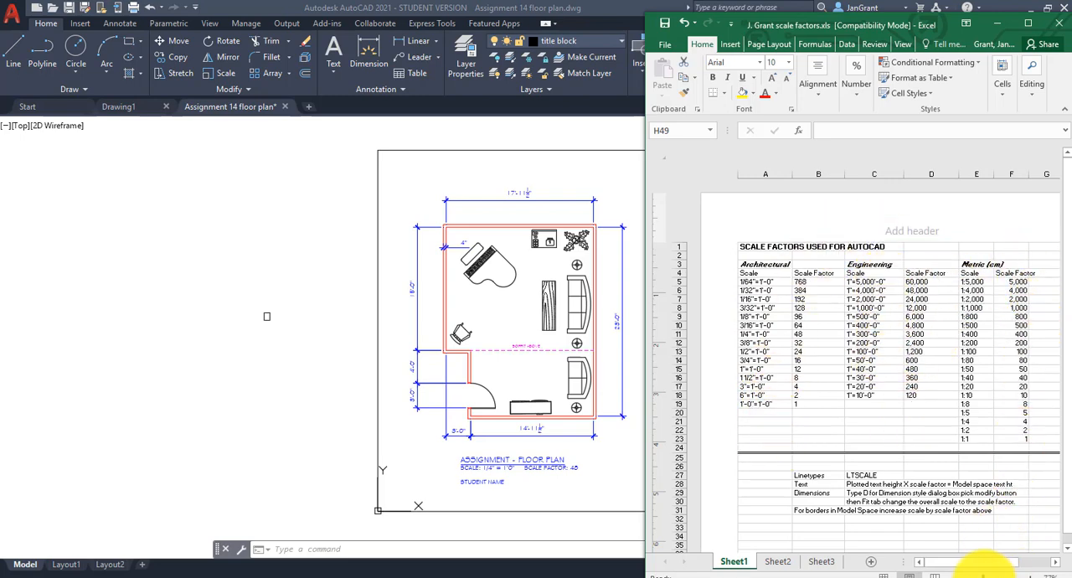
drag(983, 576, 945, 564)
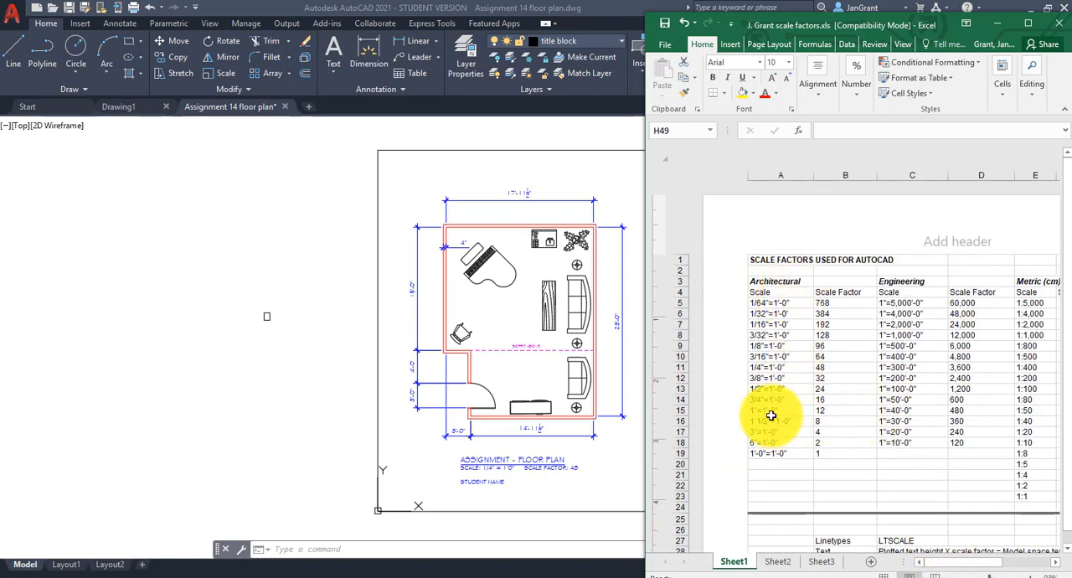
click(836, 368)
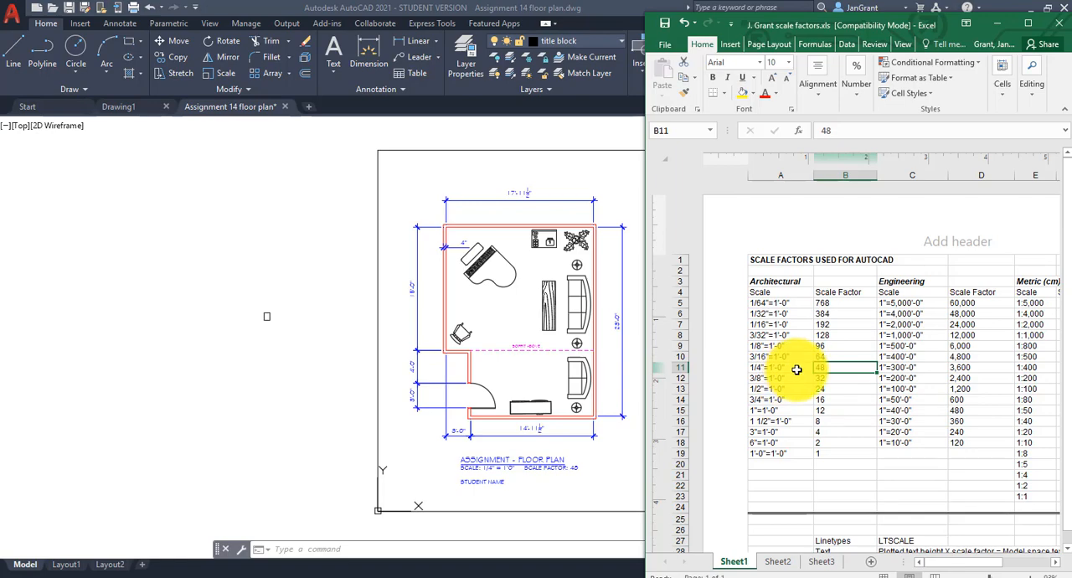
Read the workbook's notes on scaling linetypes, text, dimensions and model space borders, and close the workbook.
scroll(796, 369, down, 3)
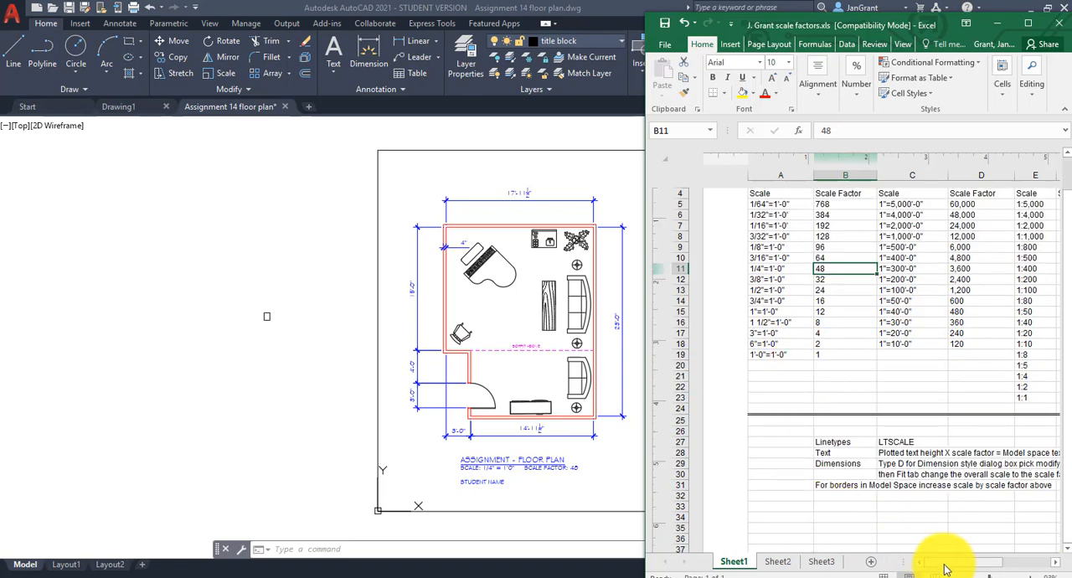
mouse_move(951, 564)
mouse_down()
mouse_move(961, 568)
mouse_move(952, 564)
mouse_up()
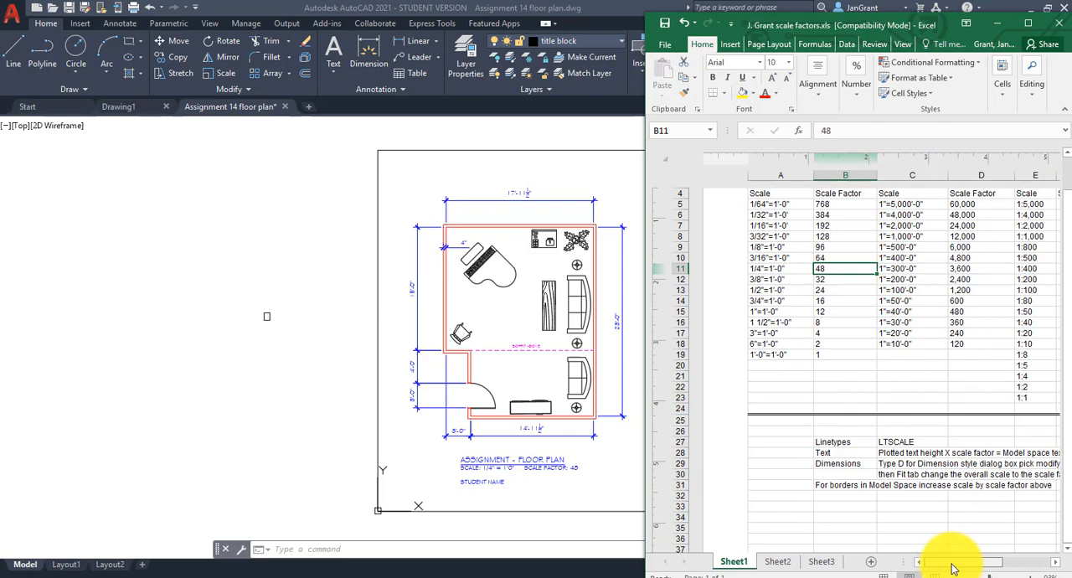
click(1055, 563)
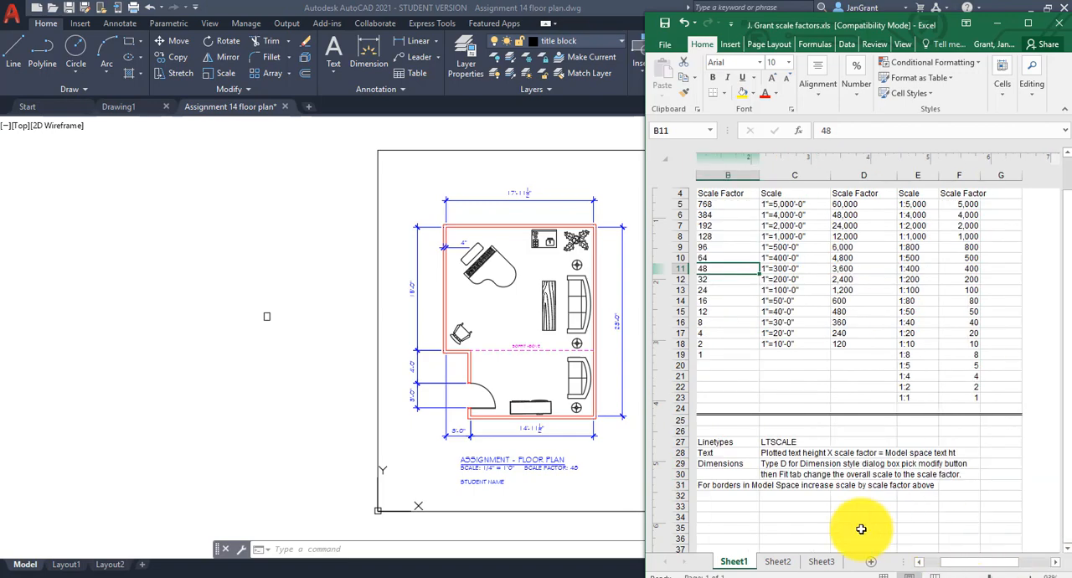
click(918, 562)
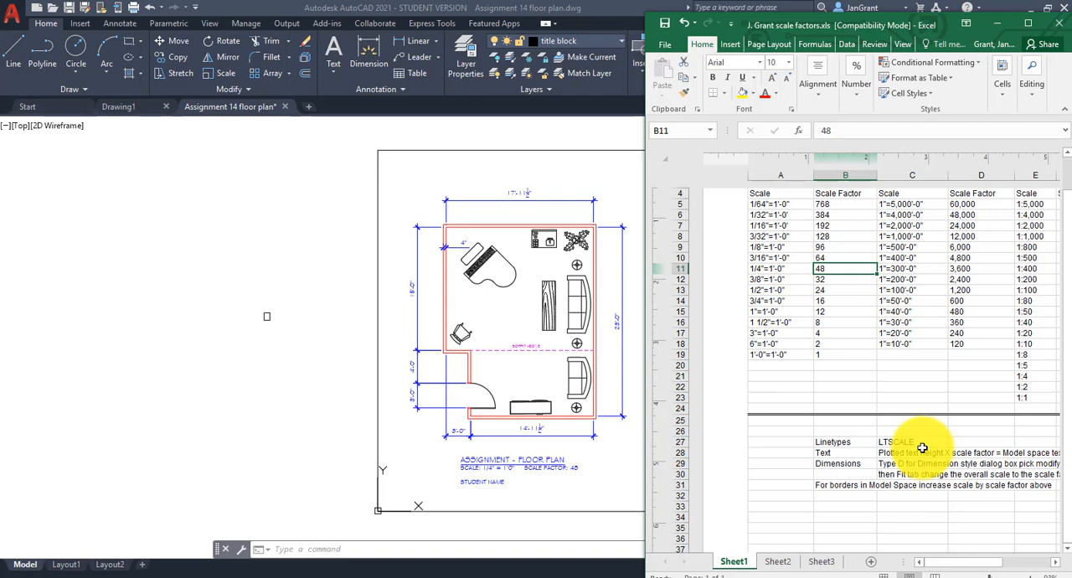
click(1054, 562)
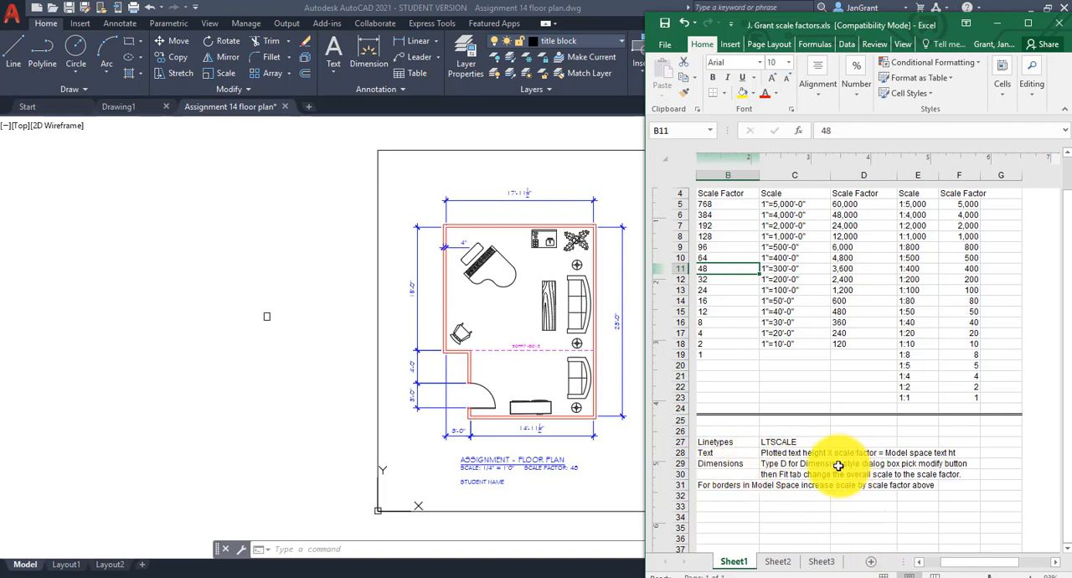
click(765, 463)
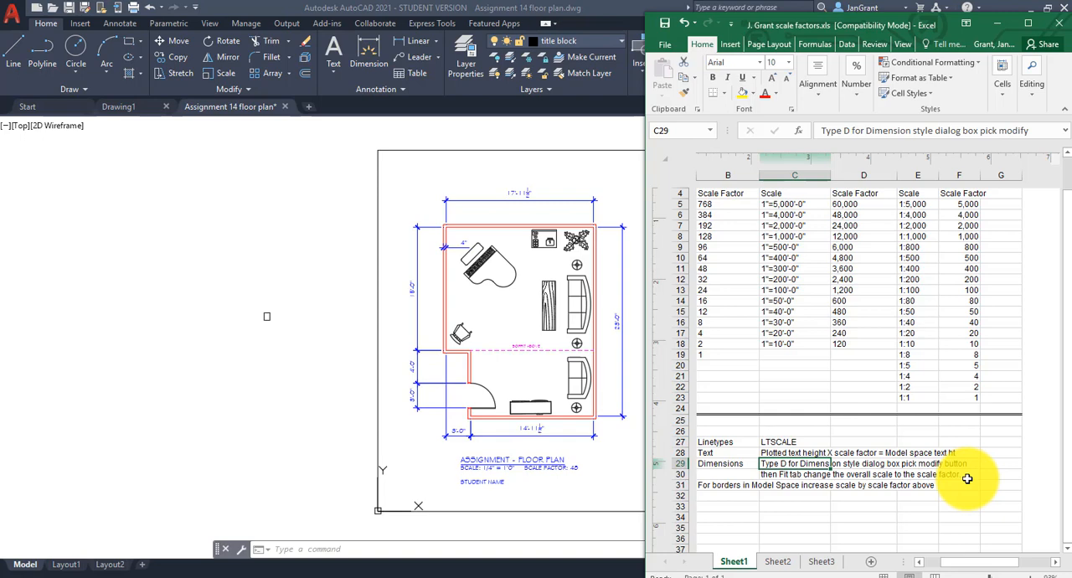
click(939, 475)
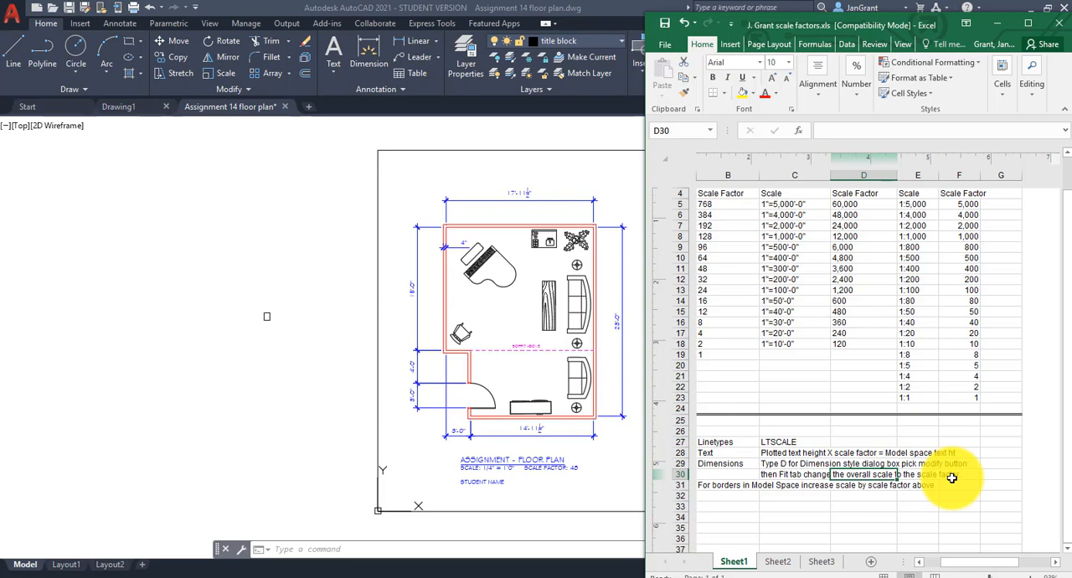
click(752, 485)
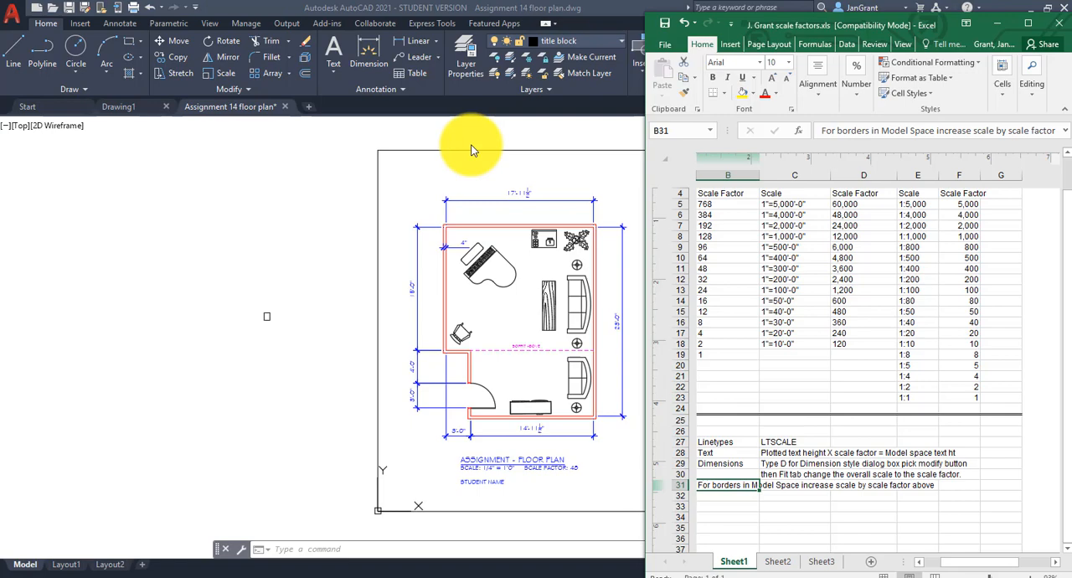
click(918, 561)
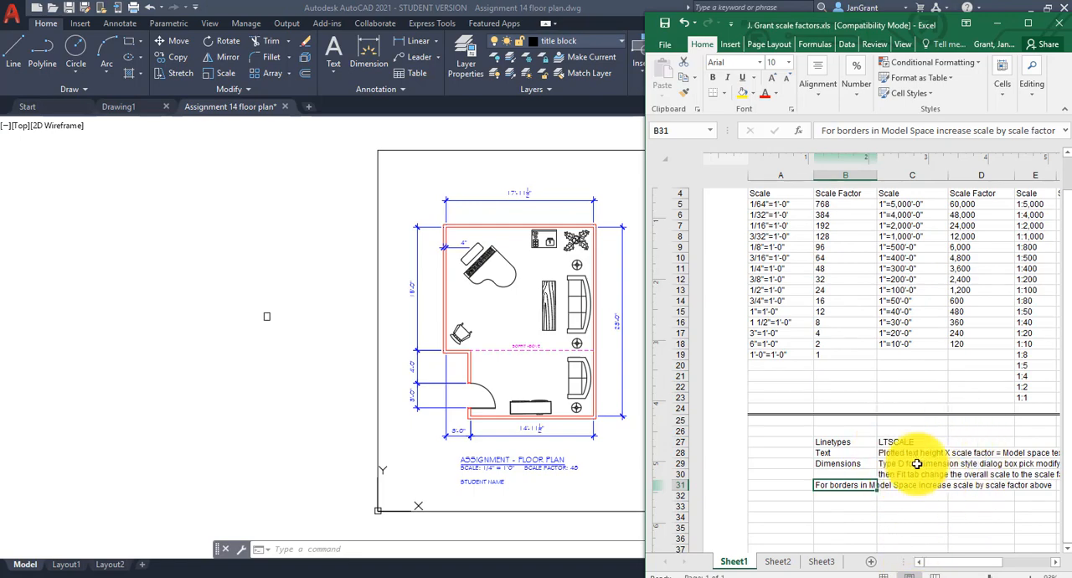
click(1059, 24)
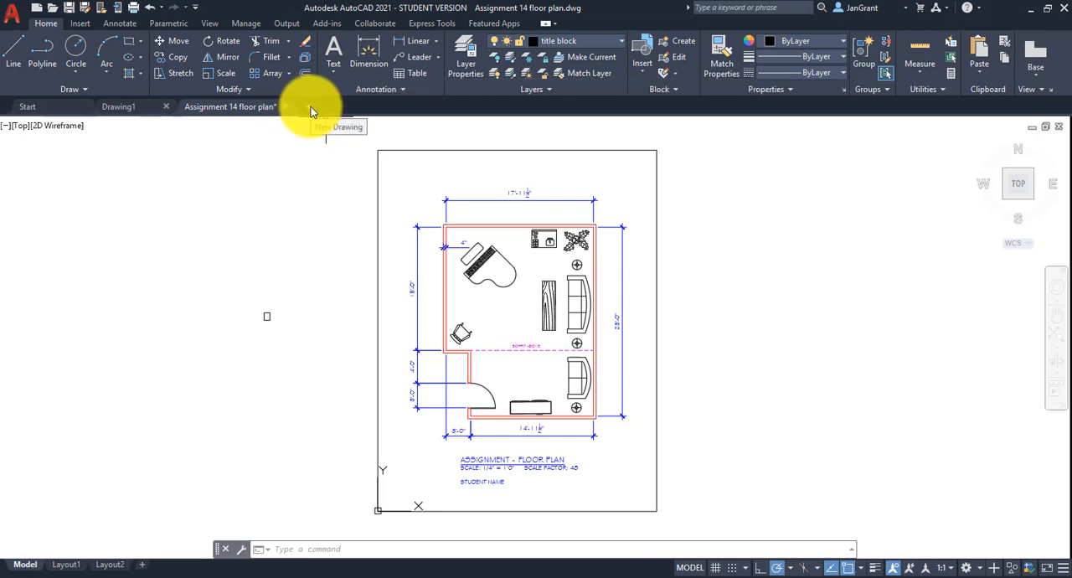
Start a new drawing in AutoCAD and turn off its grid display.
click(13, 15)
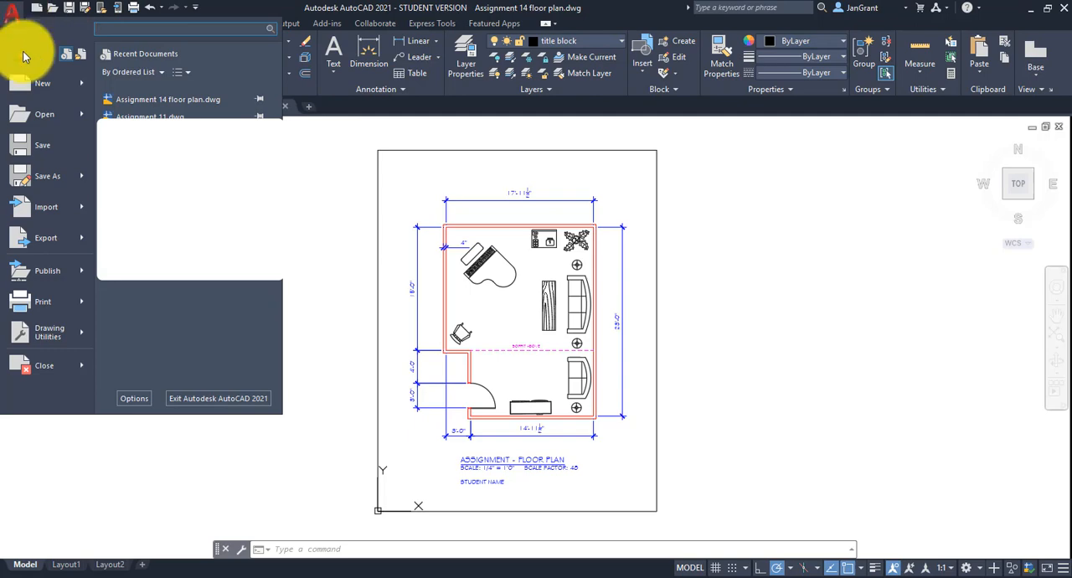
mouse_move(48, 83)
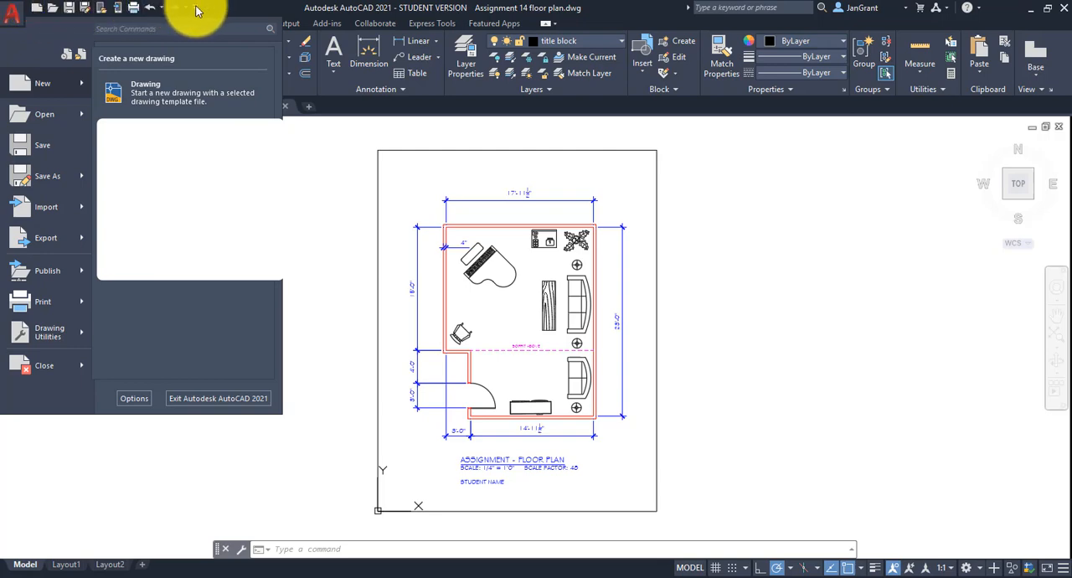
click(39, 7)
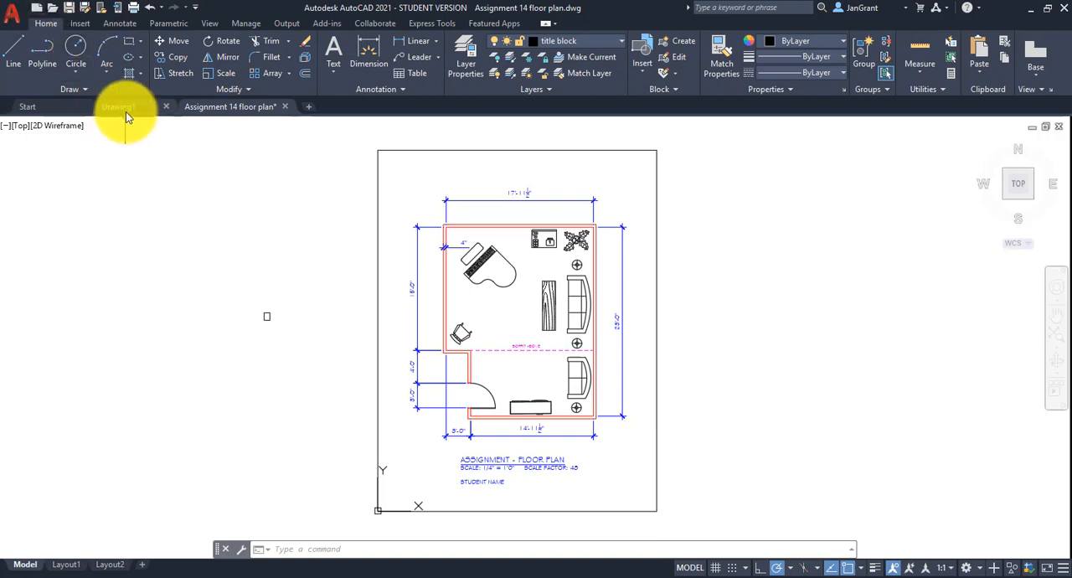
mouse_move(123, 107)
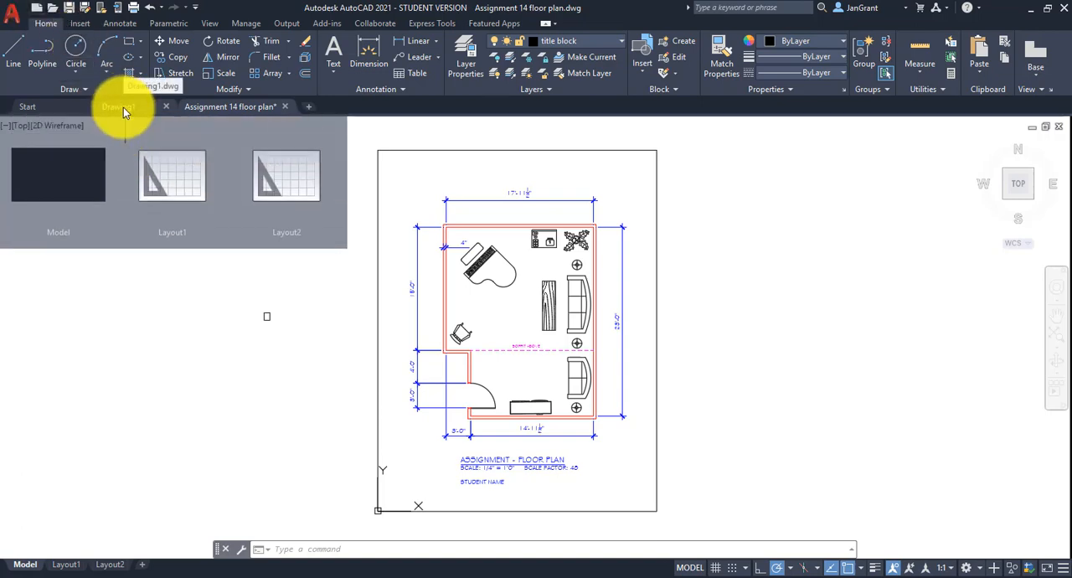
click(309, 106)
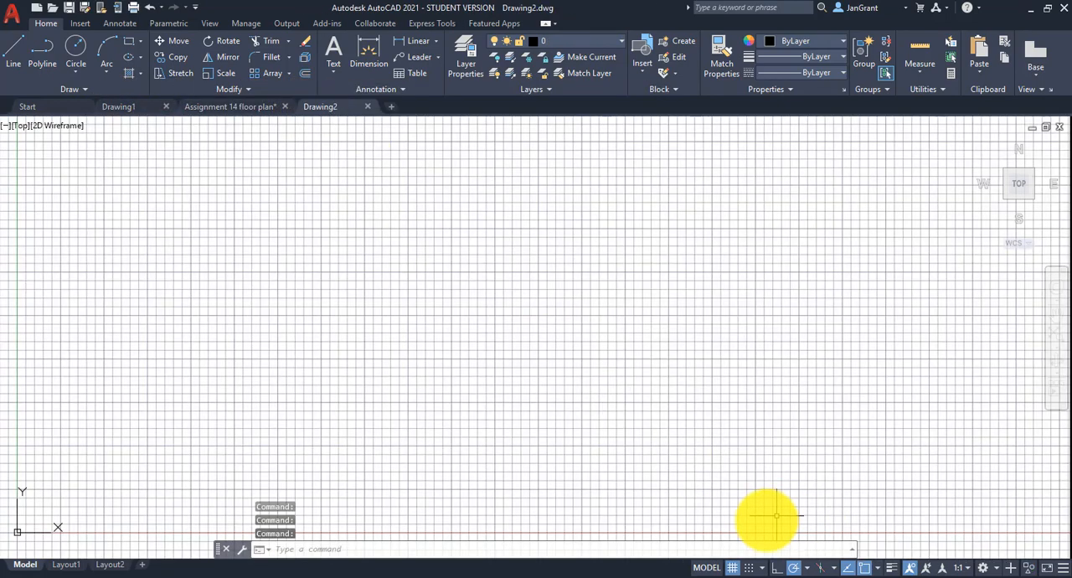
click(733, 569)
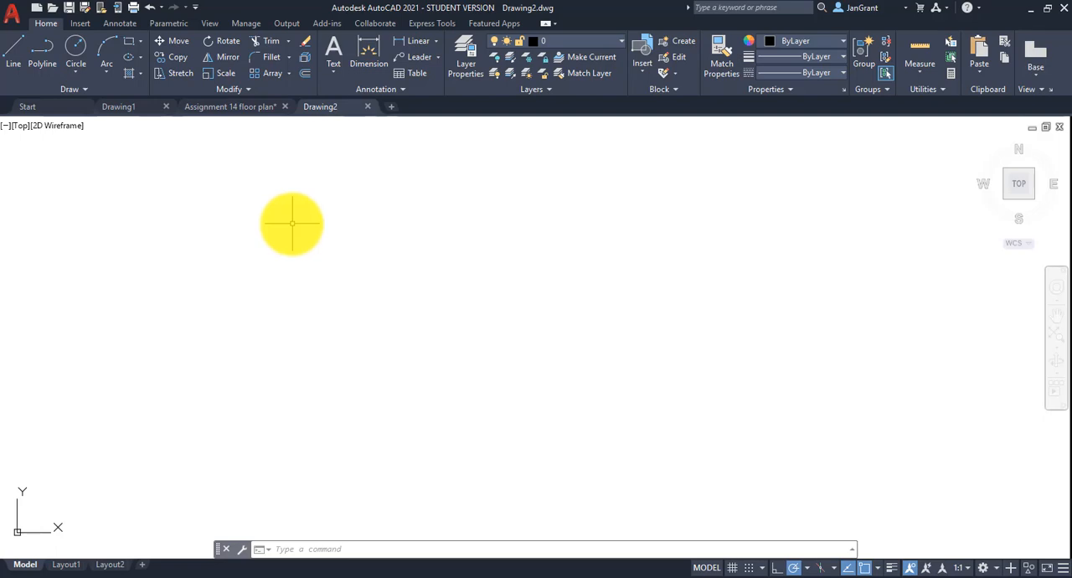
Save the new drawing as "A14 floor plan" in the Lesson 05 folder.
click(12, 15)
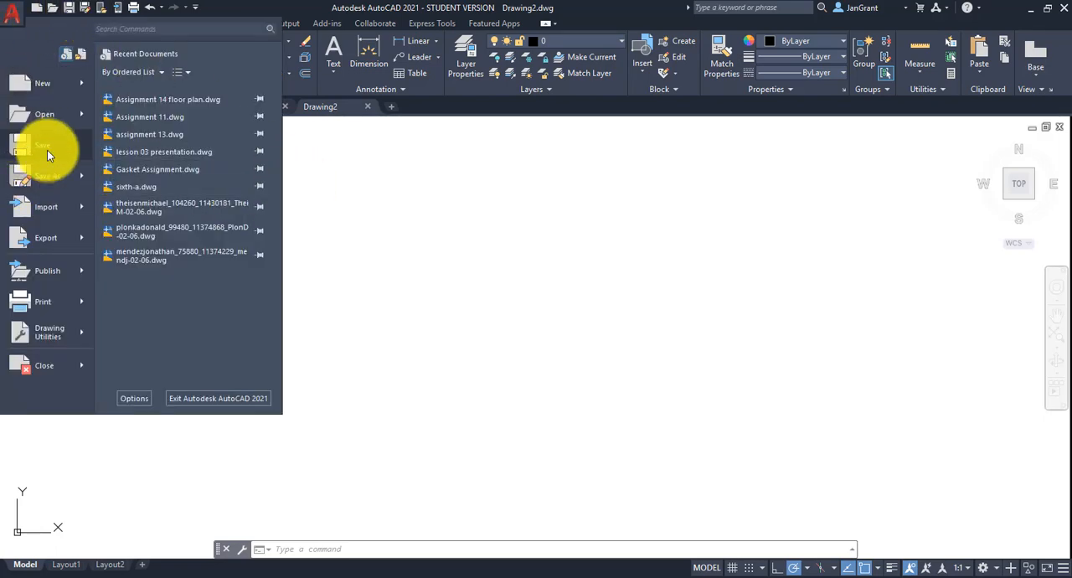
click(72, 10)
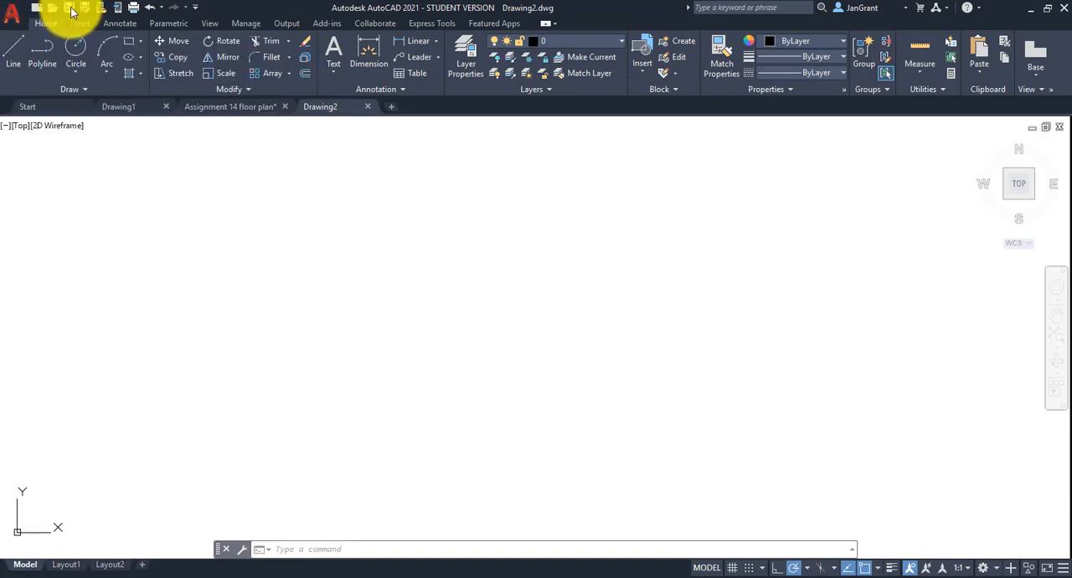
click(72, 10)
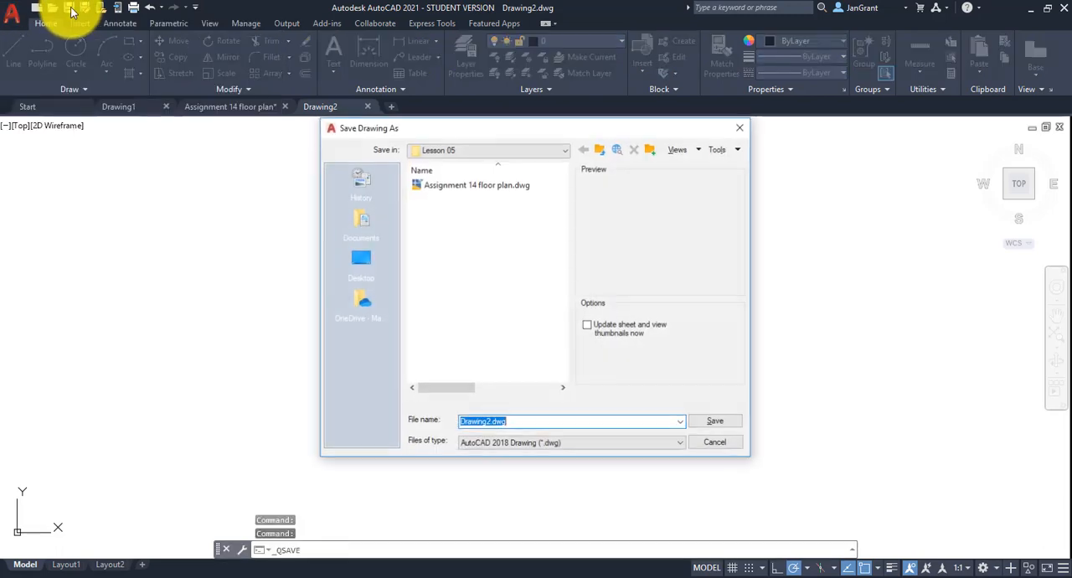
click(538, 156)
click(540, 156)
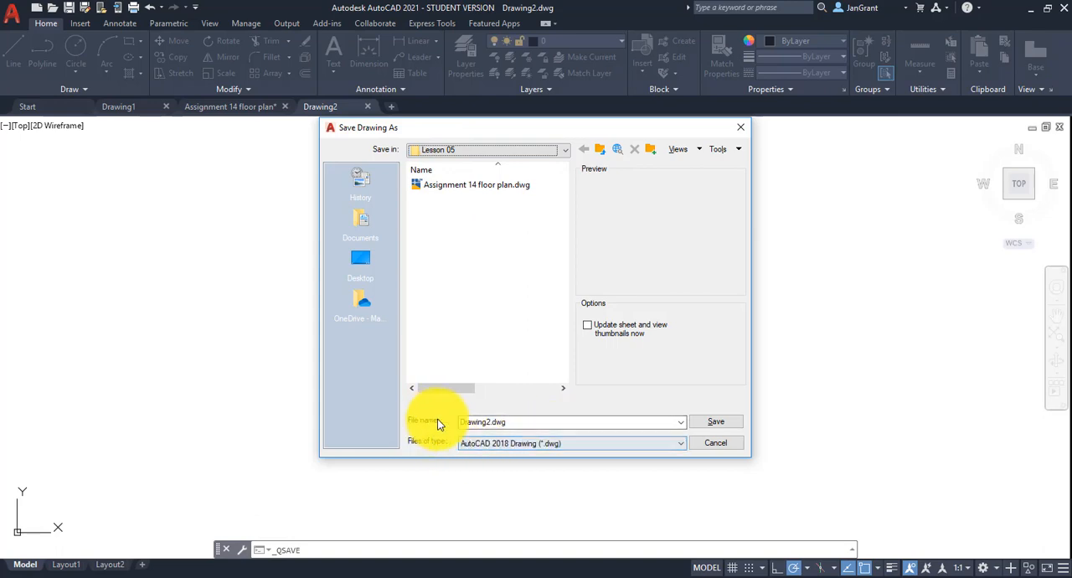
click(526, 422)
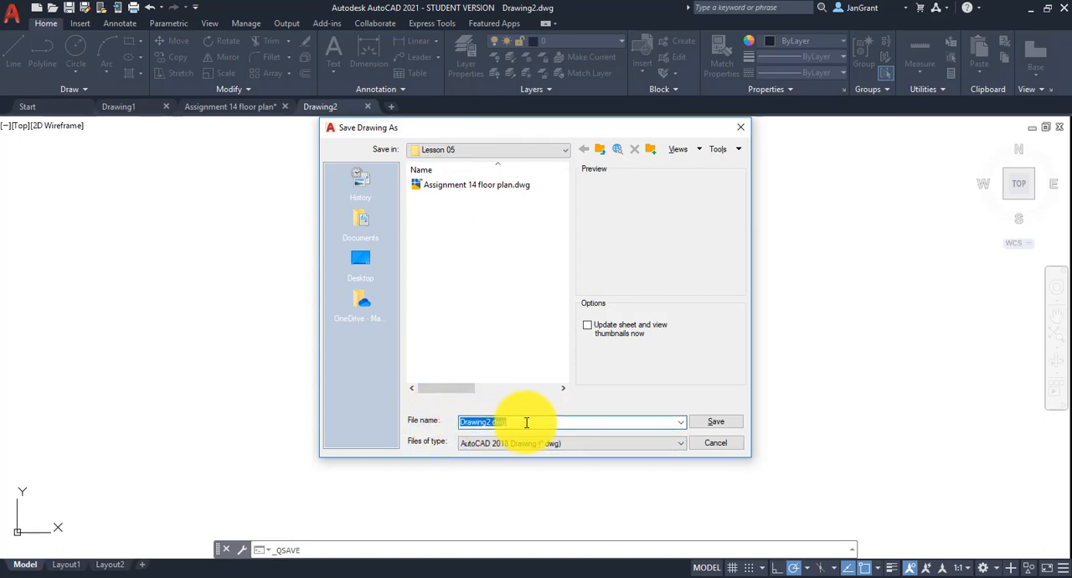
text(A)
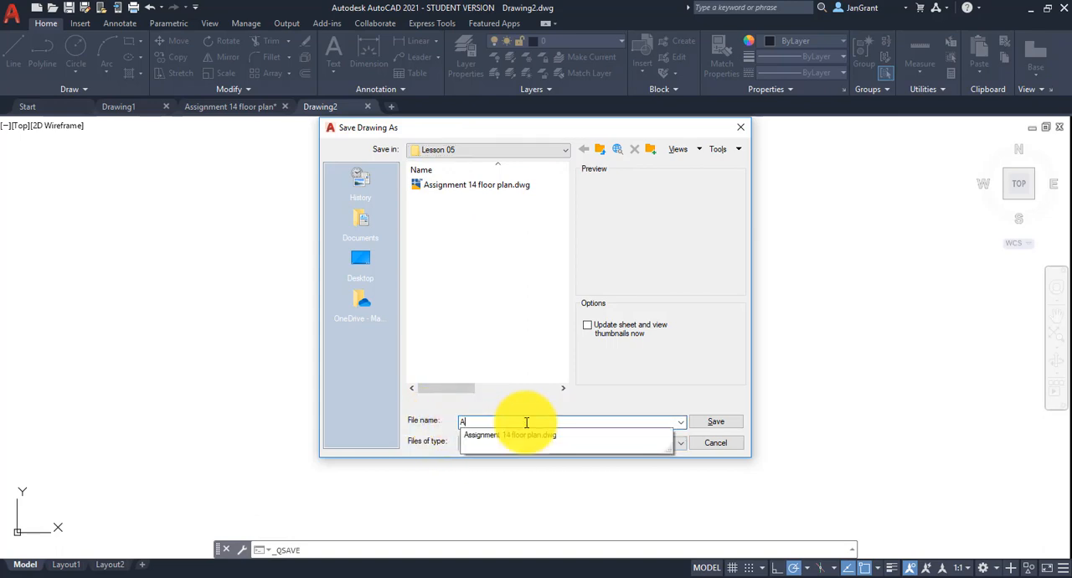
text(14 floor plan)
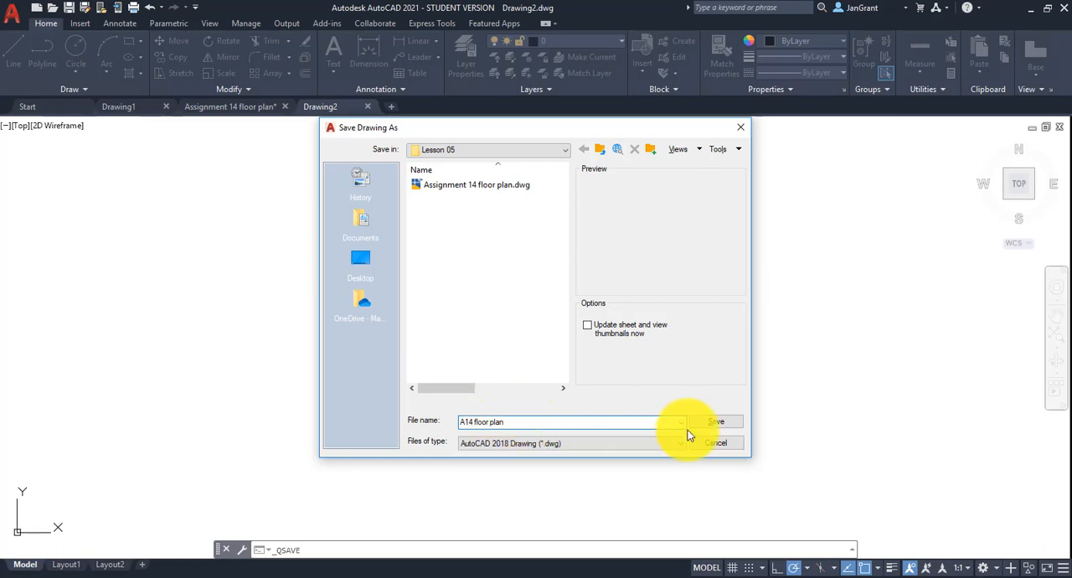
click(730, 425)
click(732, 421)
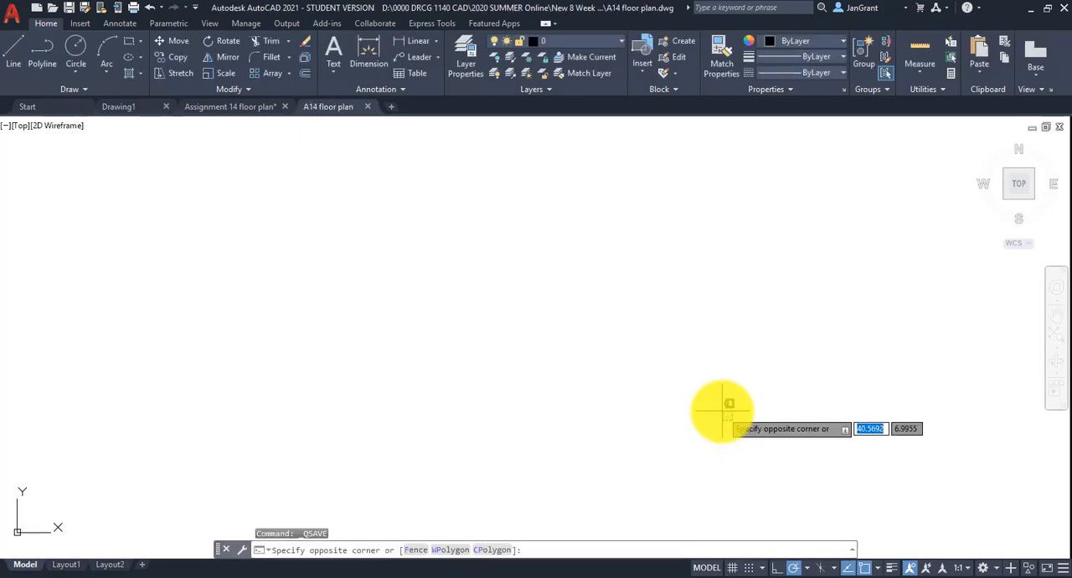
Open the layer properties manager and create new layers named "walls" and "door".
click(552, 290)
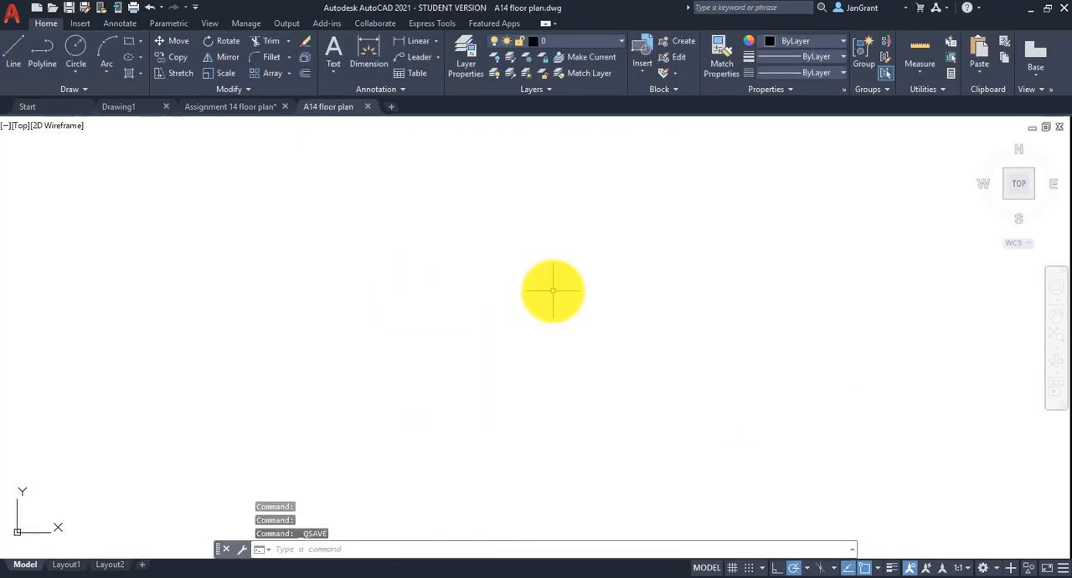
click(466, 66)
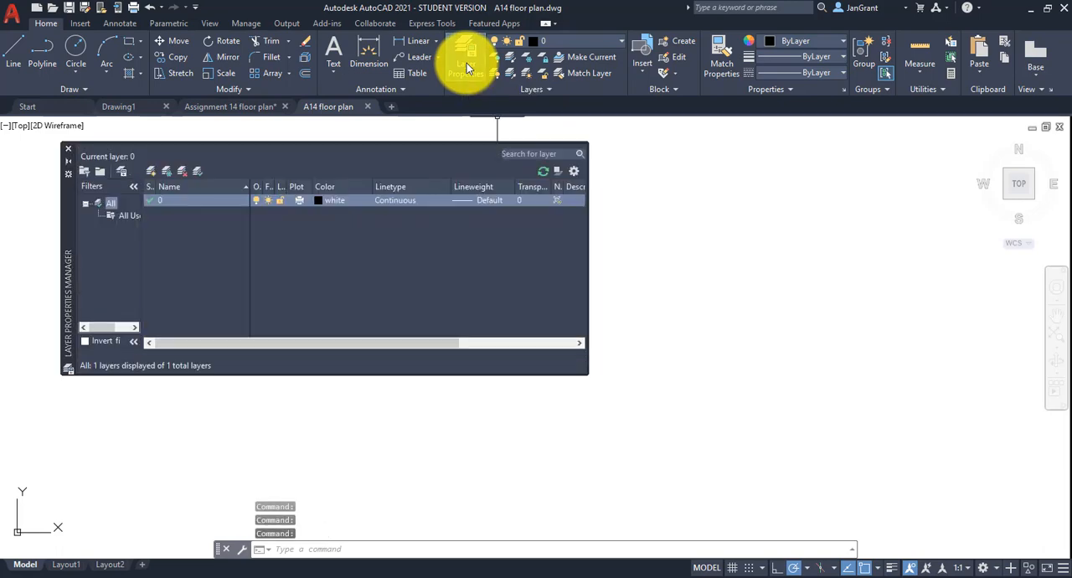
click(152, 171)
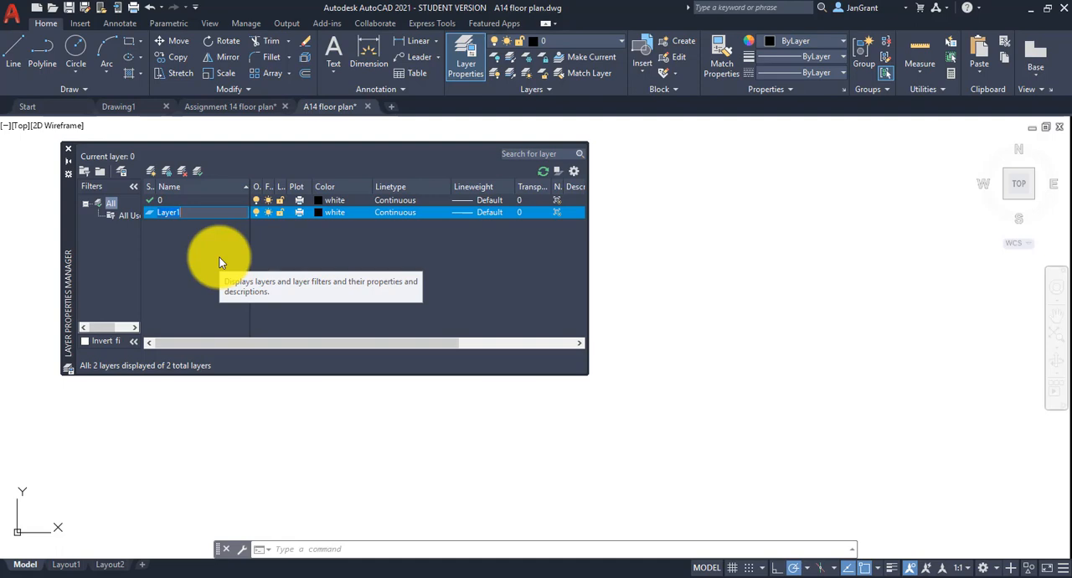
text(walls)
key(Return)
key(Return)
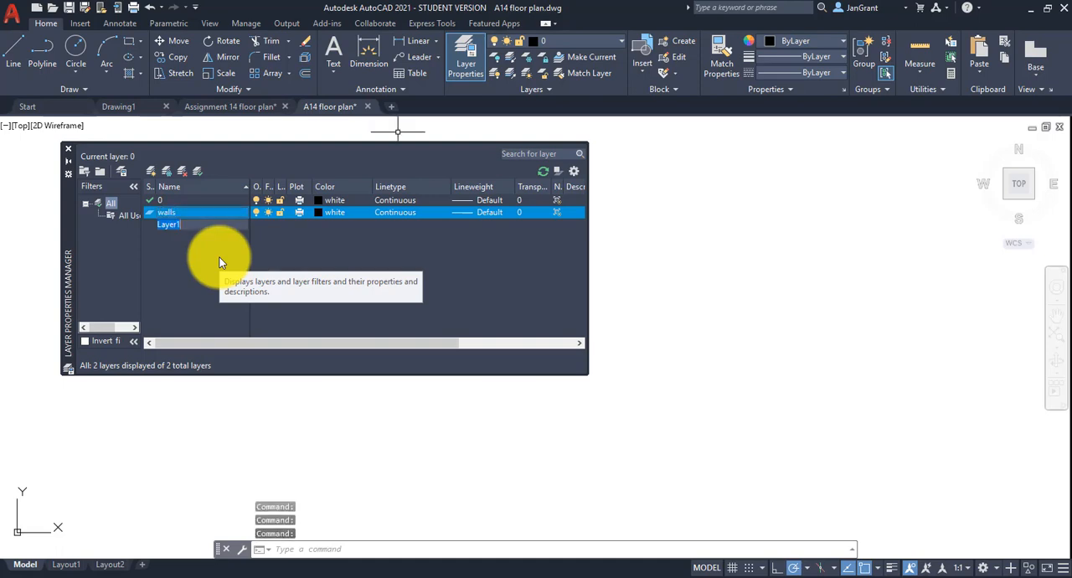
text(door)
key(Return)
key(Return)
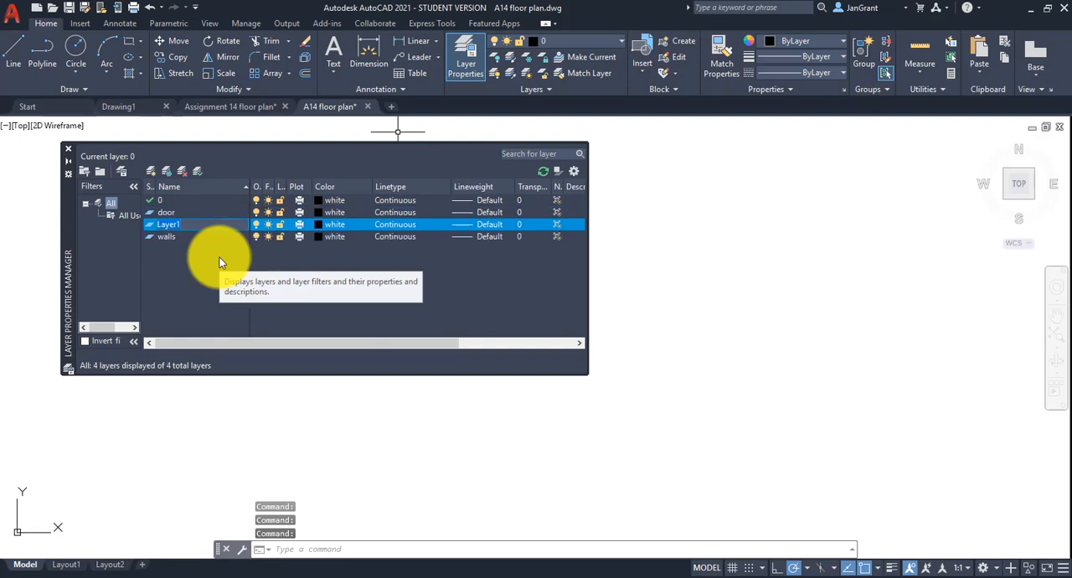
Add two more layers named "dimtext" and "hidden line".
text(dimtext)
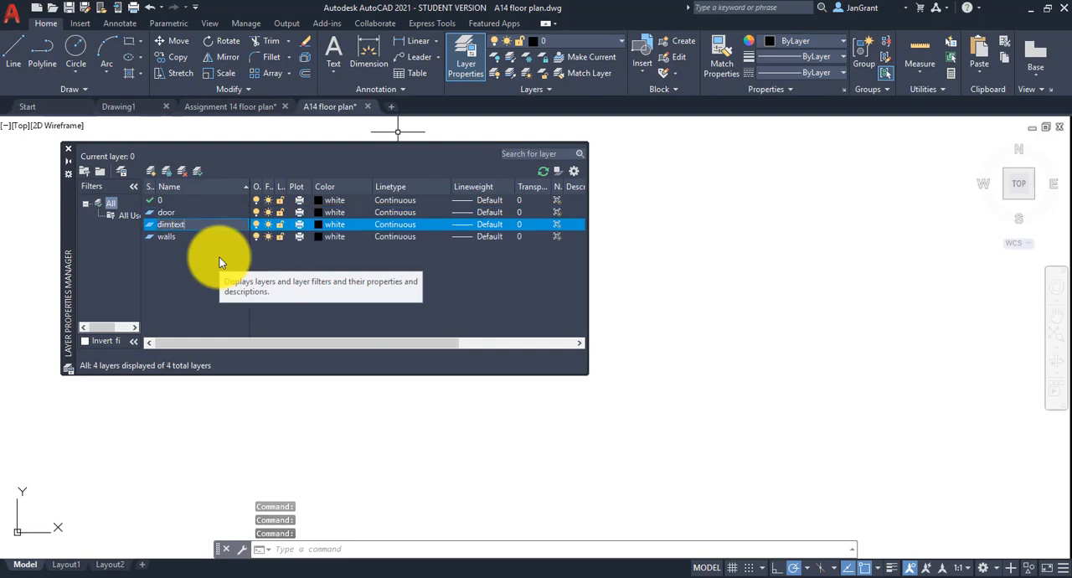
key(Return)
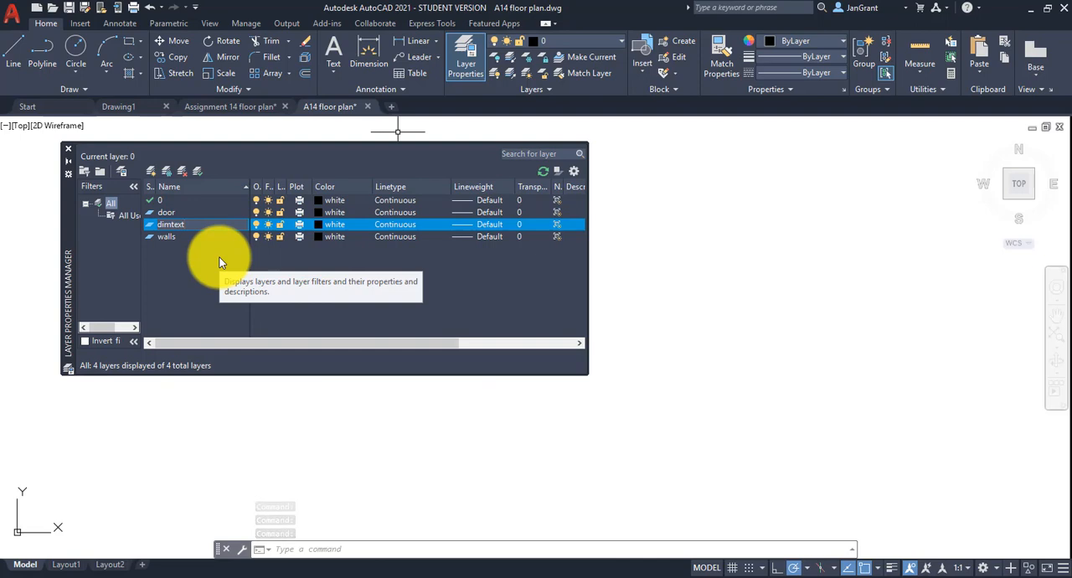
key(Return)
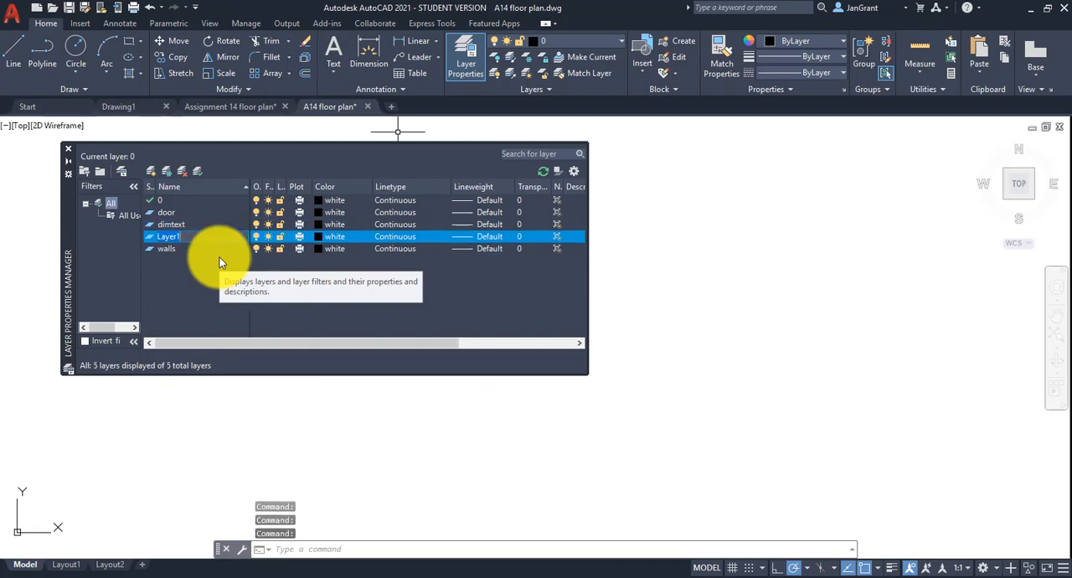
text(hidden line)
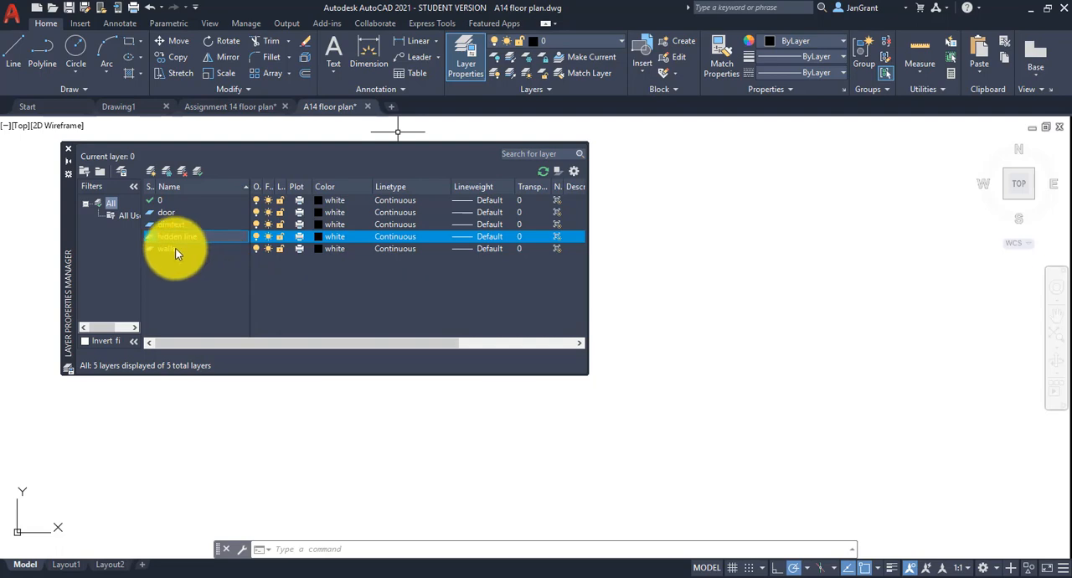
Add a new layer named "border".
click(175, 213)
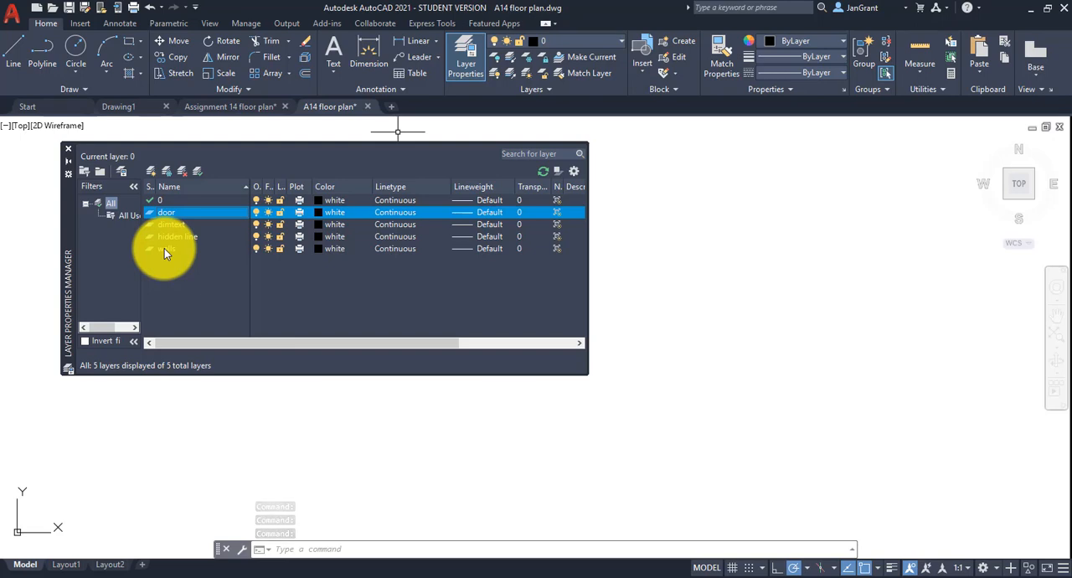
click(149, 171)
text(border)
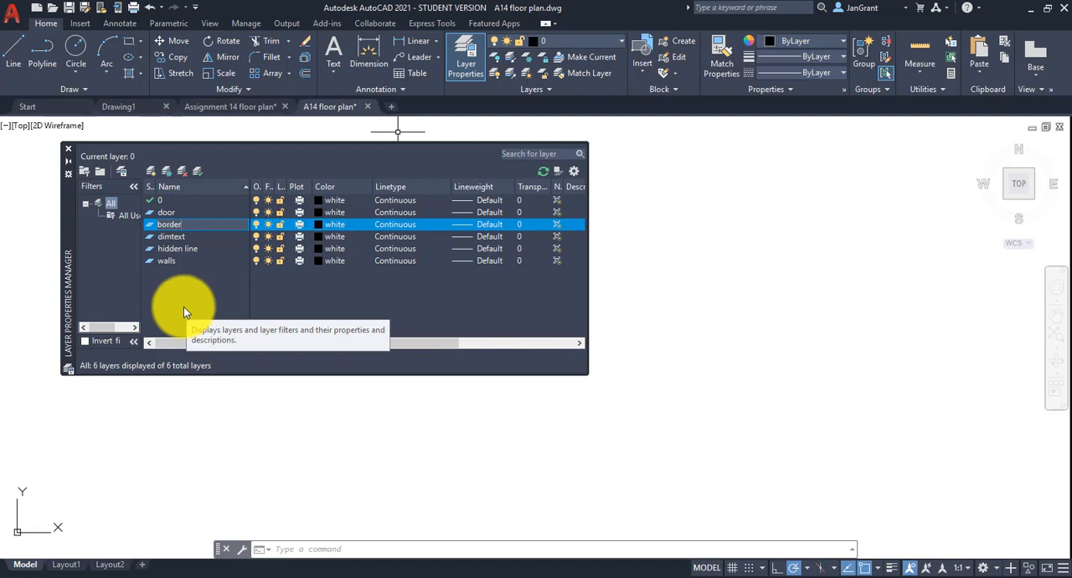
Set the door layer's color to red and the border layer's color to magenta.
click(334, 211)
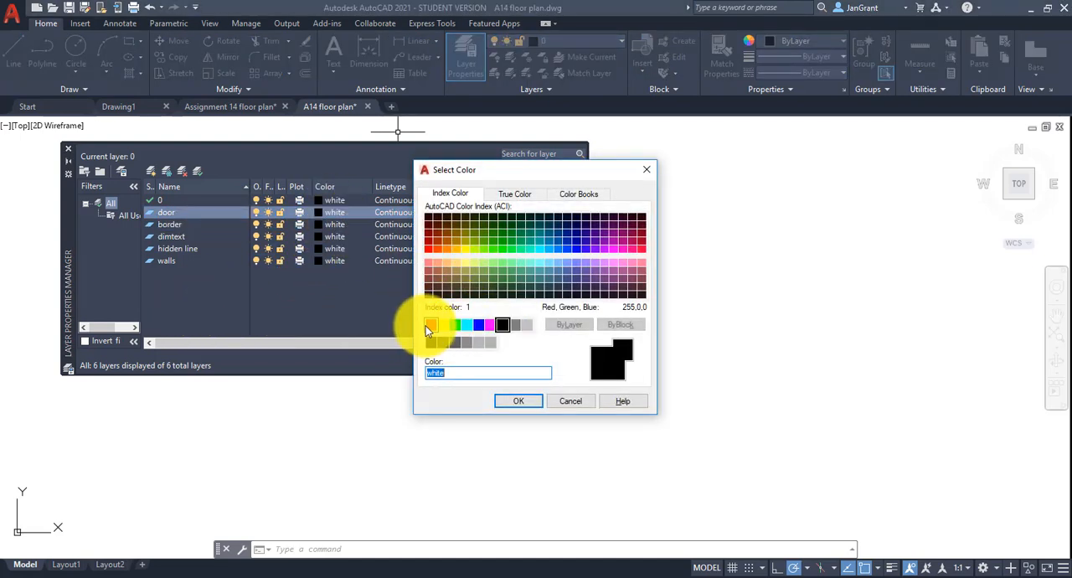
click(430, 324)
click(515, 402)
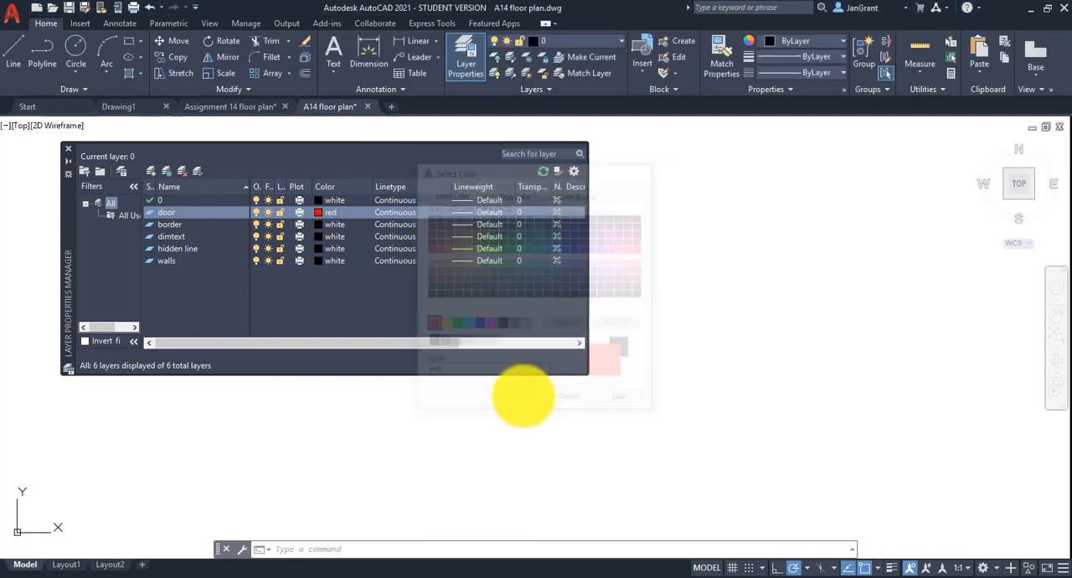
click(337, 224)
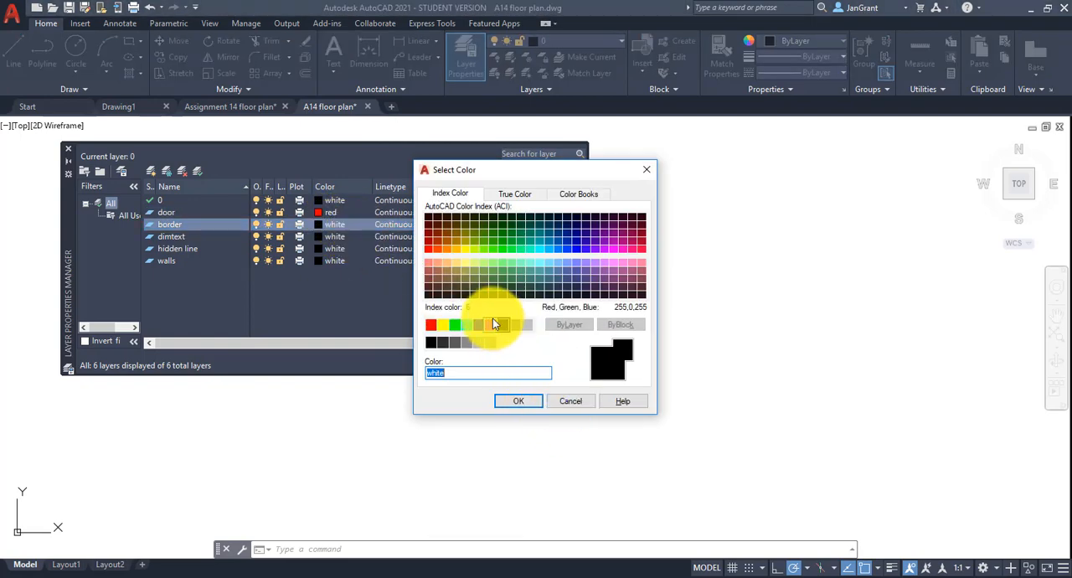
click(490, 324)
click(518, 400)
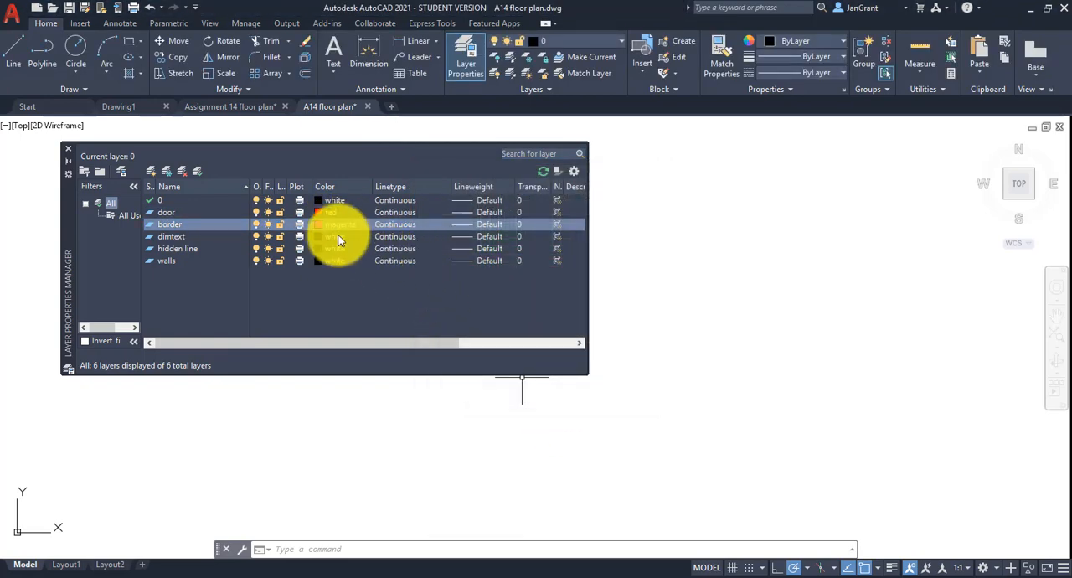
Set the dimtext layer's color to blue and the hidden line layer's color to index color 94.
click(339, 240)
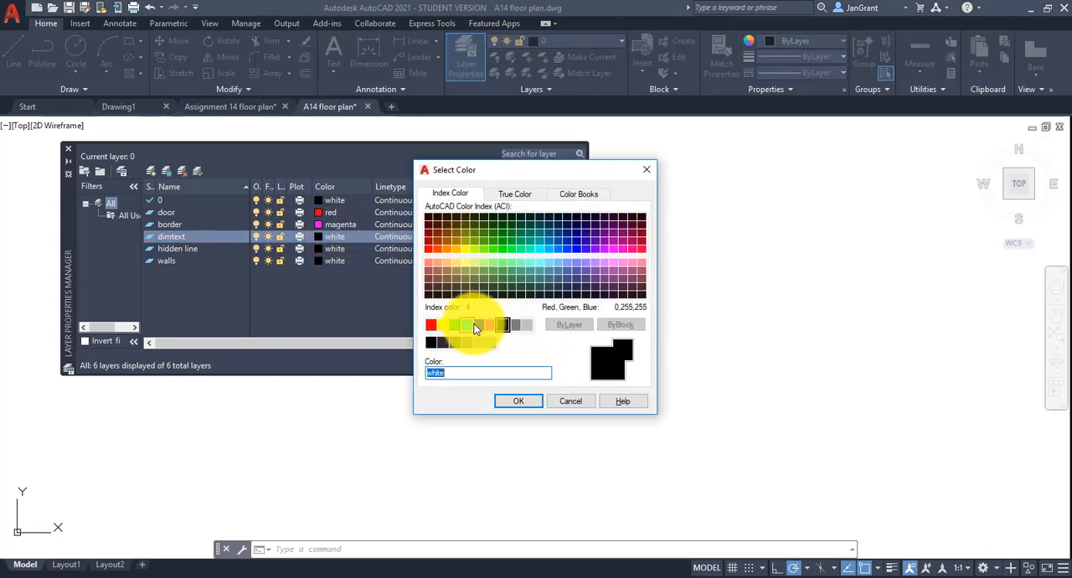
click(478, 324)
click(523, 401)
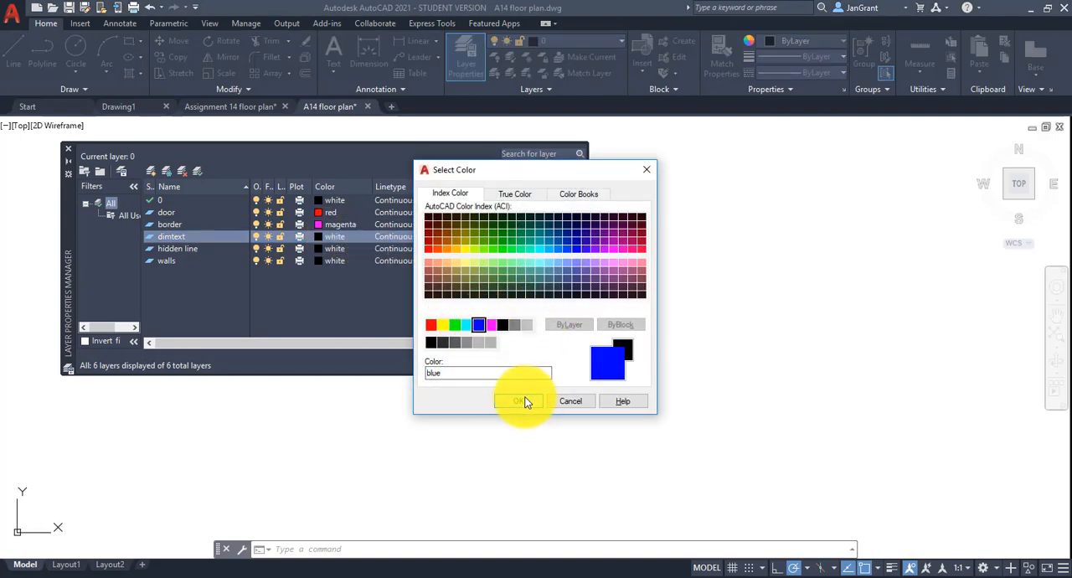
click(336, 249)
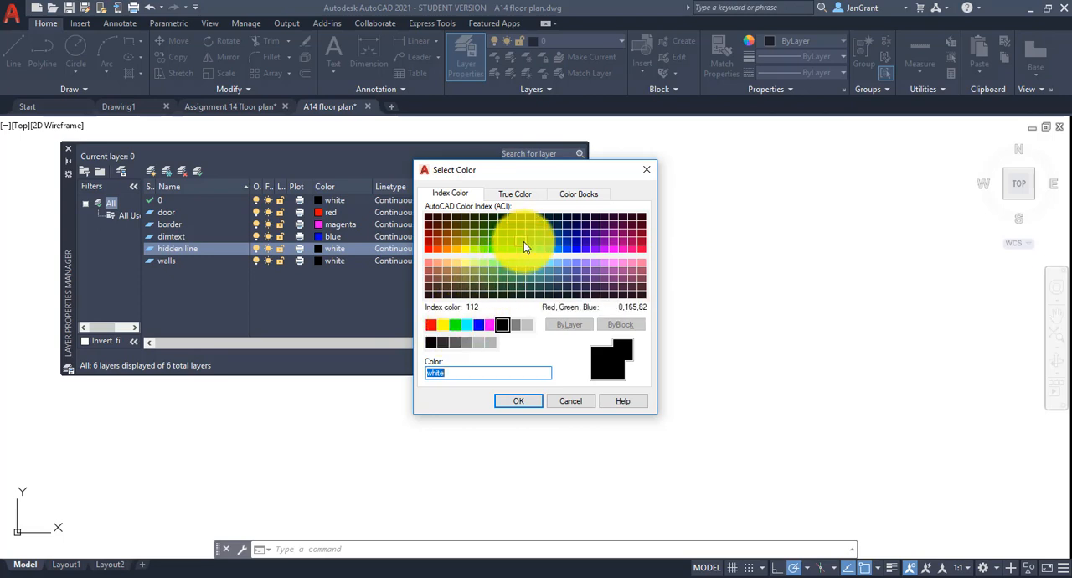
click(502, 232)
click(532, 401)
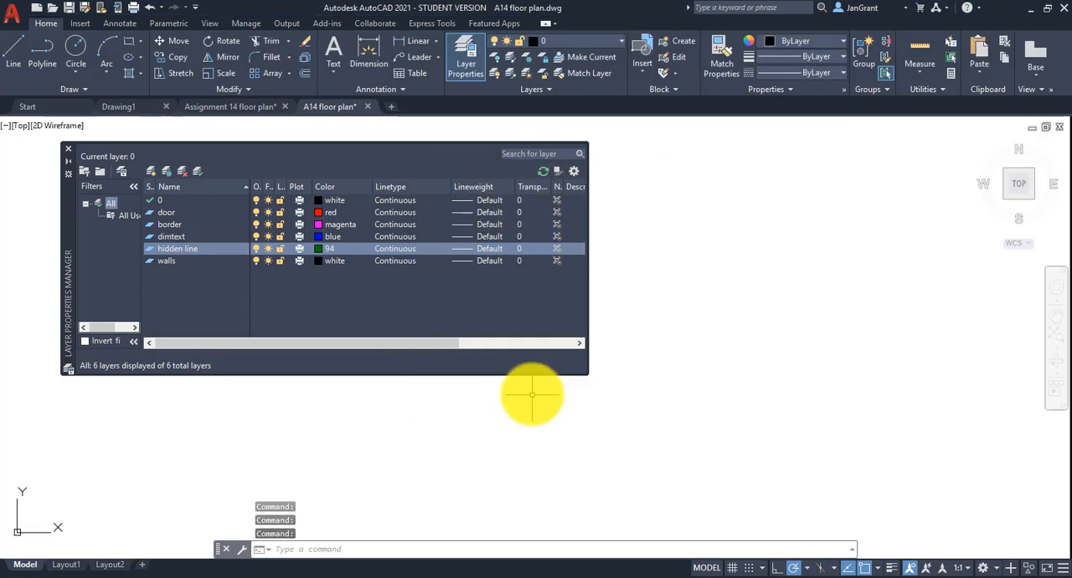
Set the walls layer's lineweight to 0.60 mm.
click(161, 261)
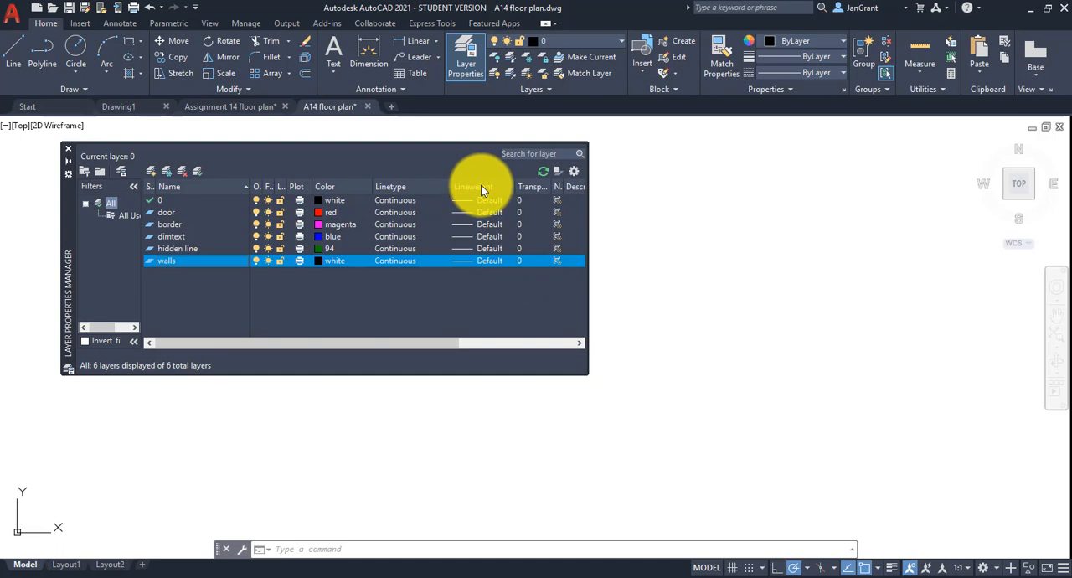
click(491, 260)
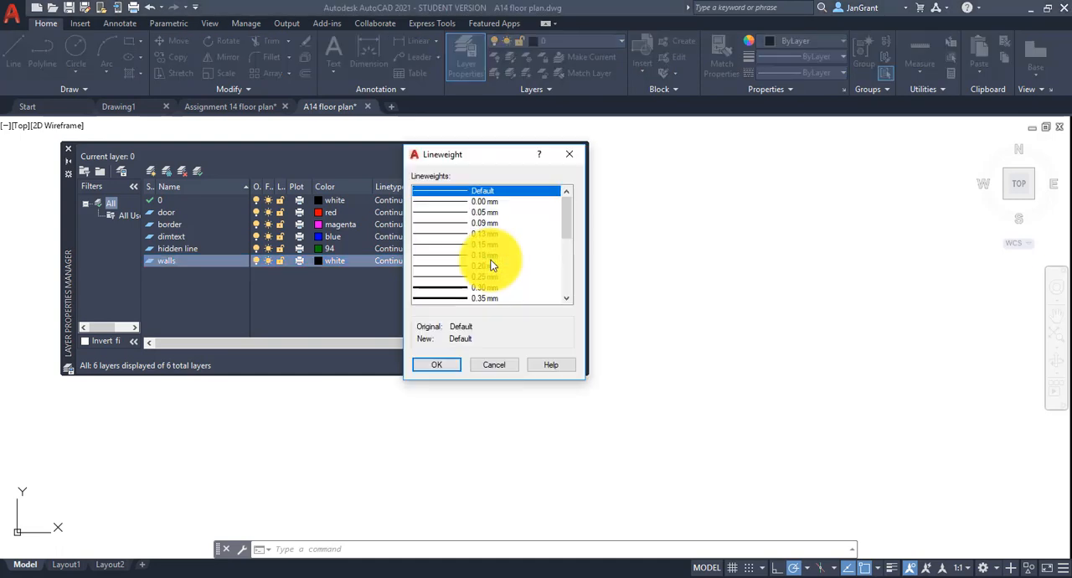
drag(490, 144, 693, 145)
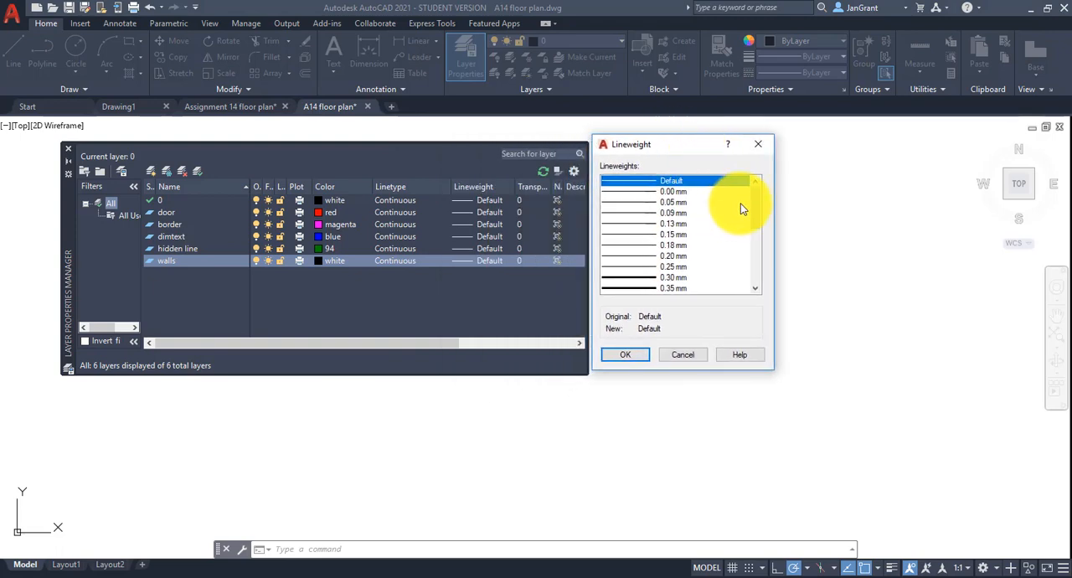
drag(756, 203, 757, 250)
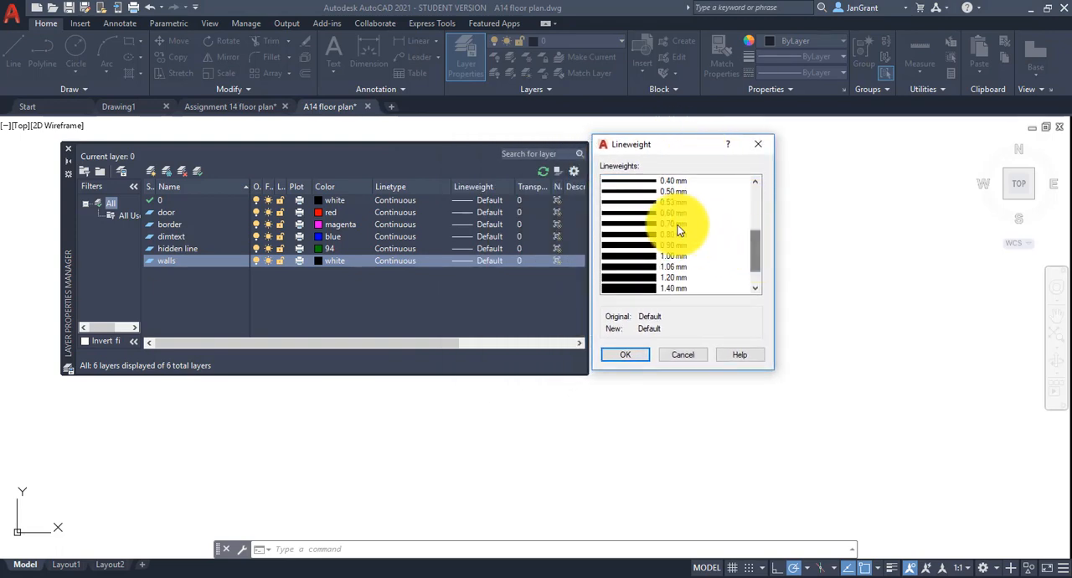
click(670, 213)
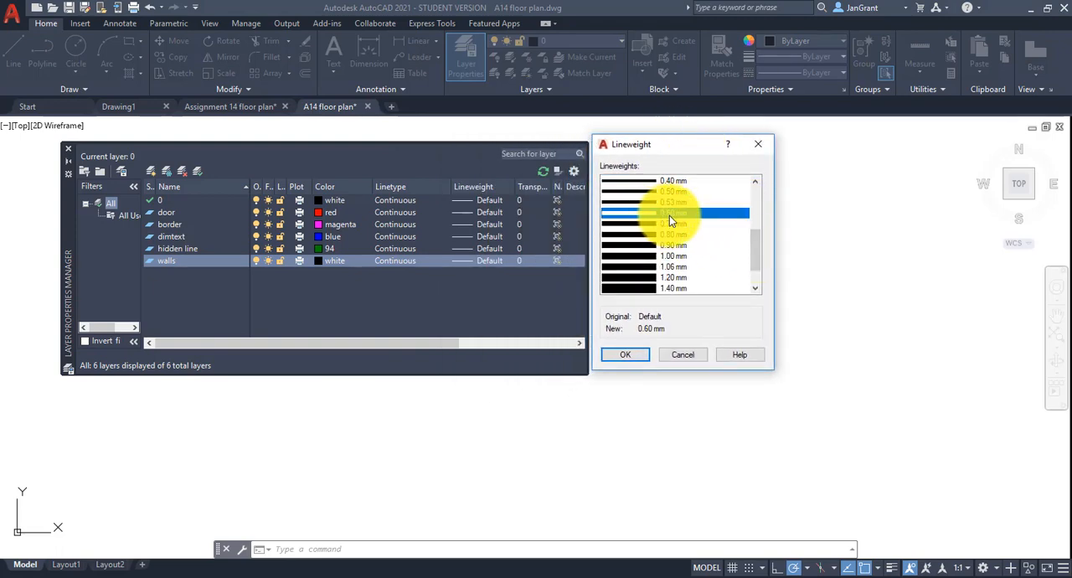
click(628, 354)
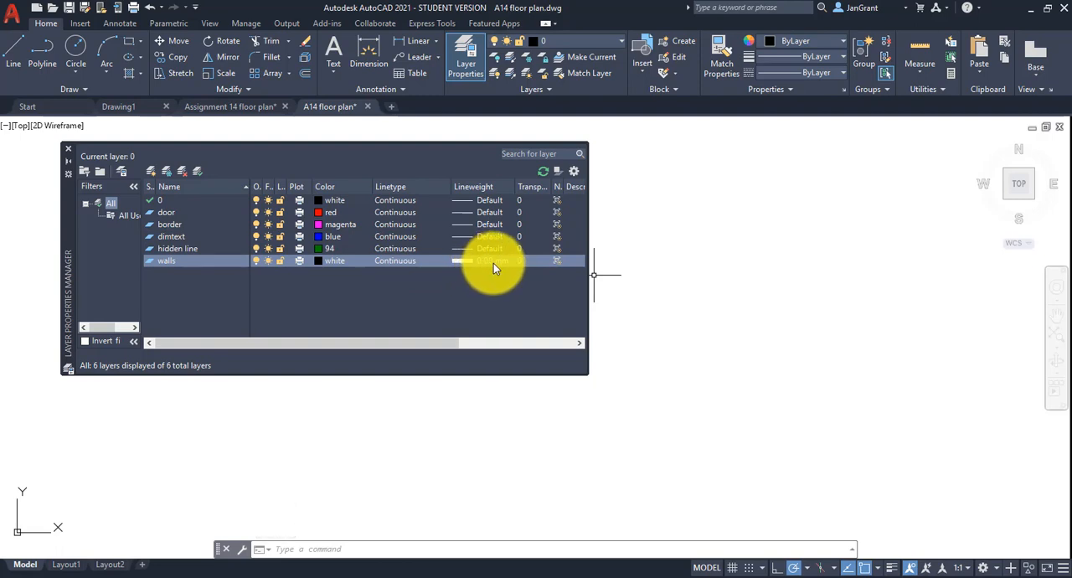
Load the HIDDEN linetype from acad.lin and assign it to the hidden line layer.
click(182, 248)
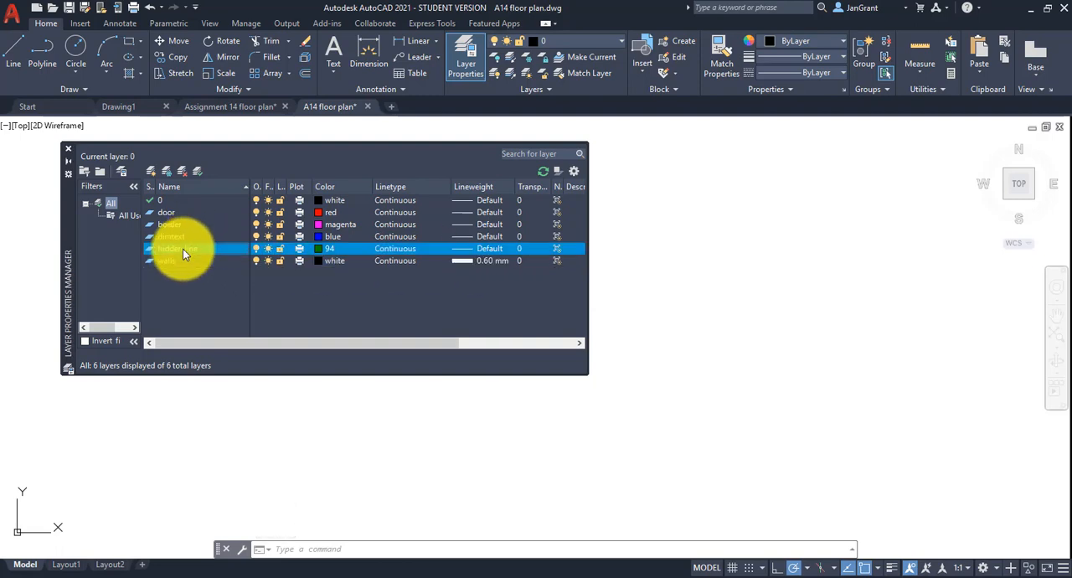
click(397, 249)
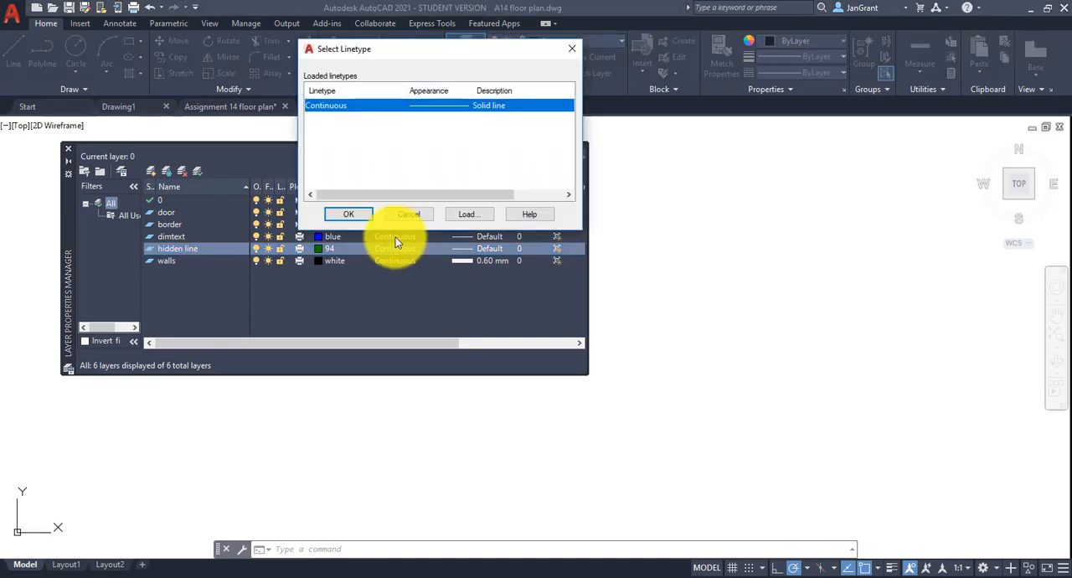
click(480, 217)
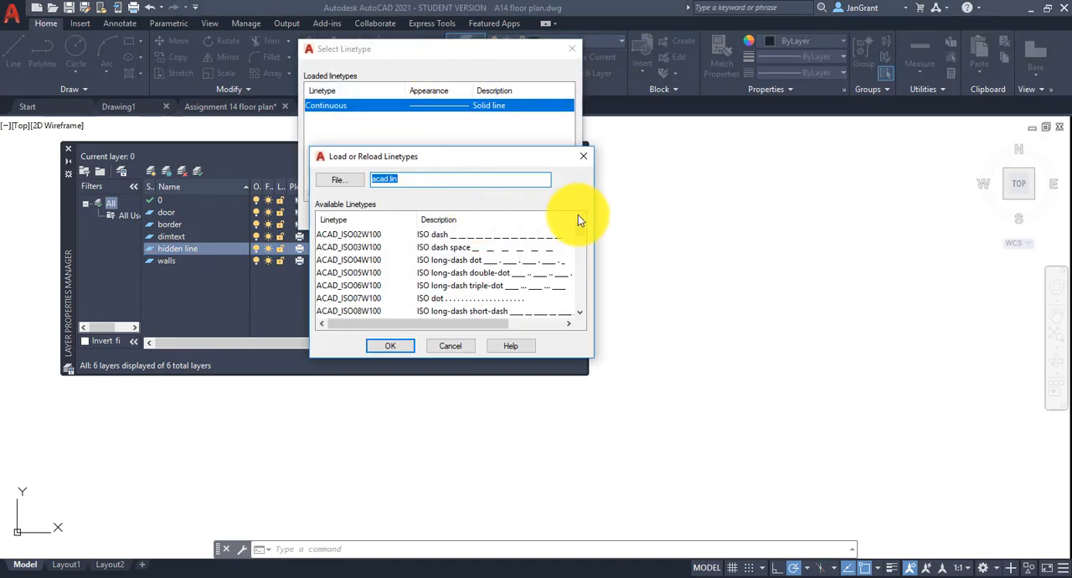
drag(581, 227, 581, 298)
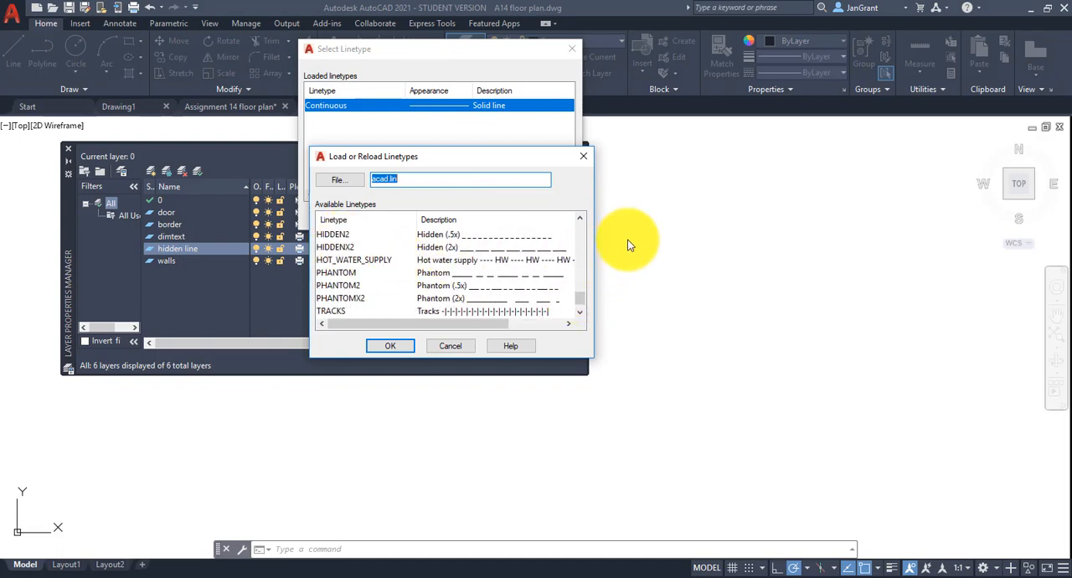
click(579, 218)
click(345, 233)
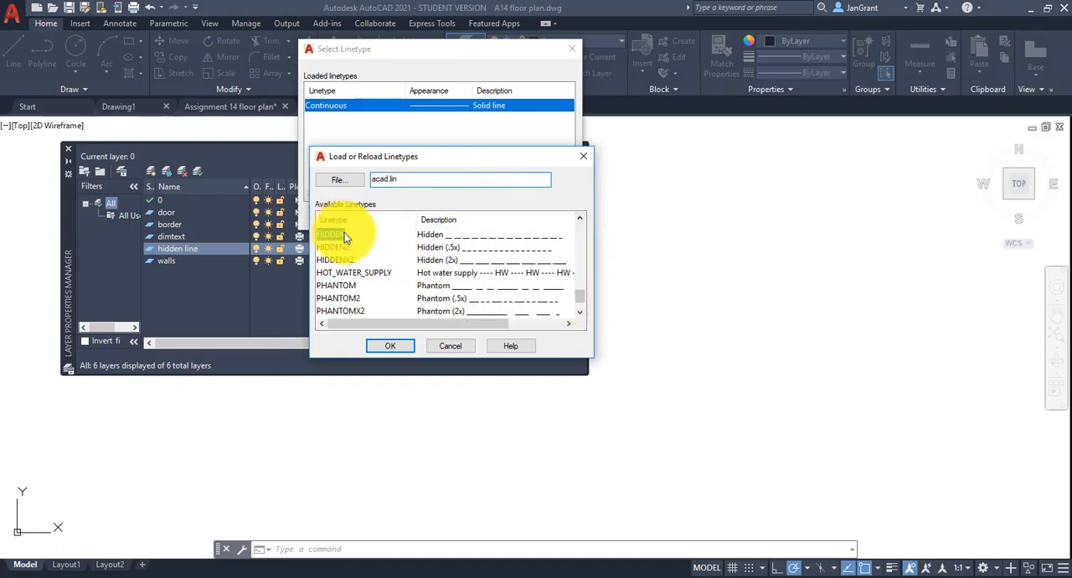
click(387, 345)
click(323, 122)
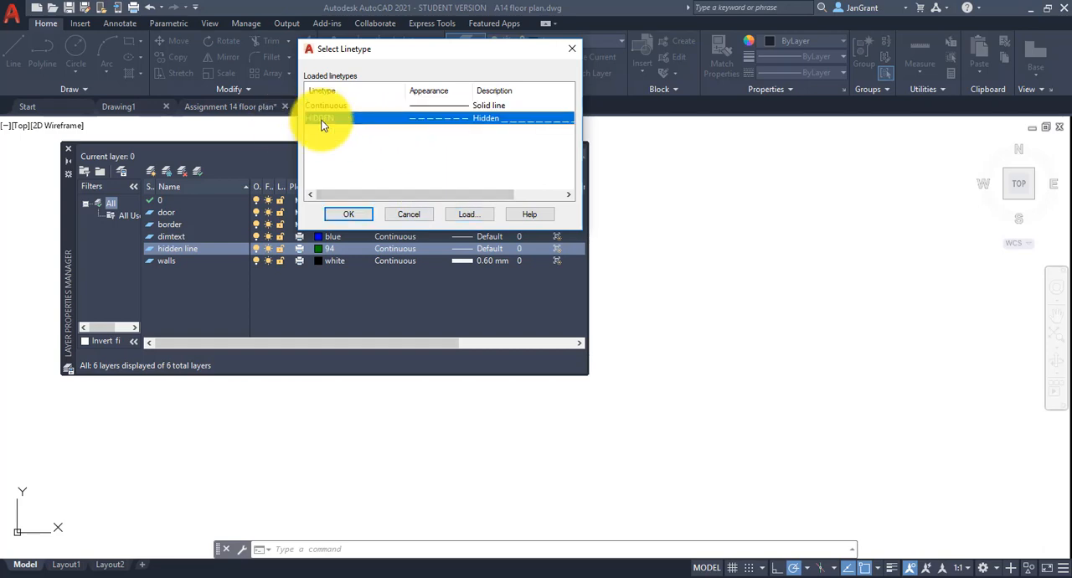
click(350, 214)
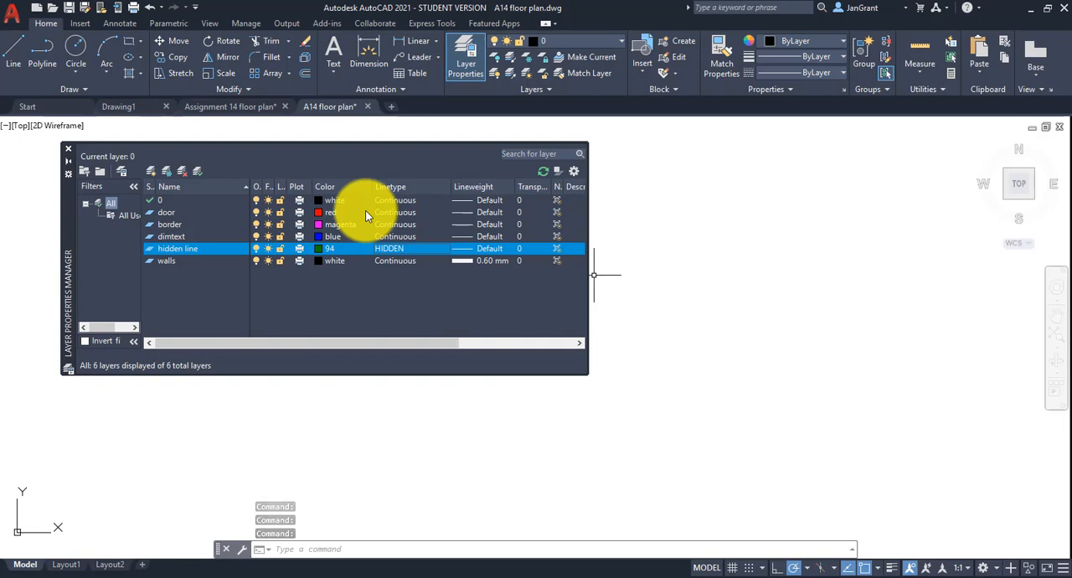
Make the border layer current and close the layer properties manager.
click(151, 226)
double_click(150, 225)
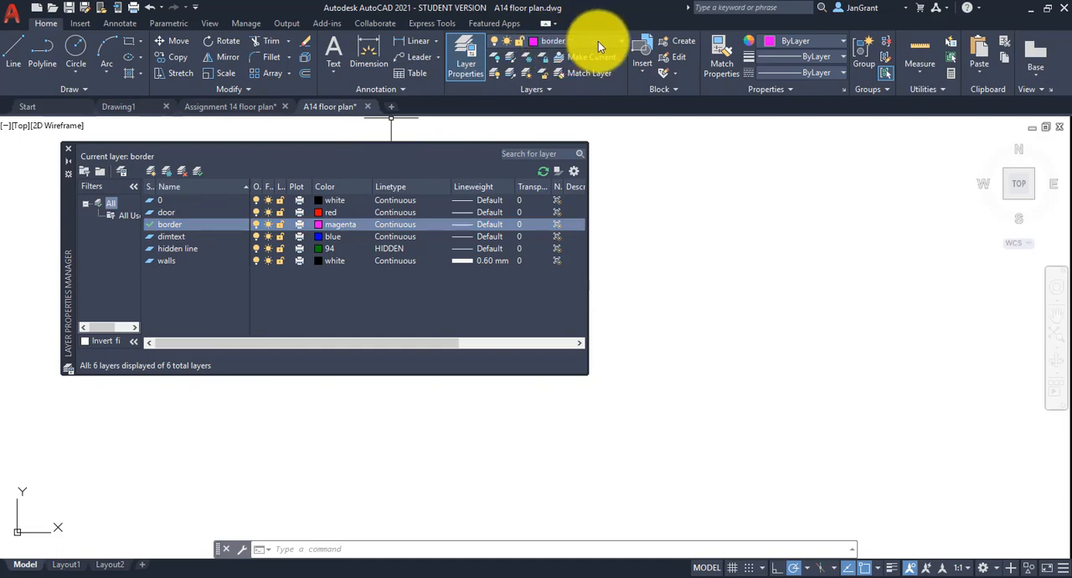
click(66, 153)
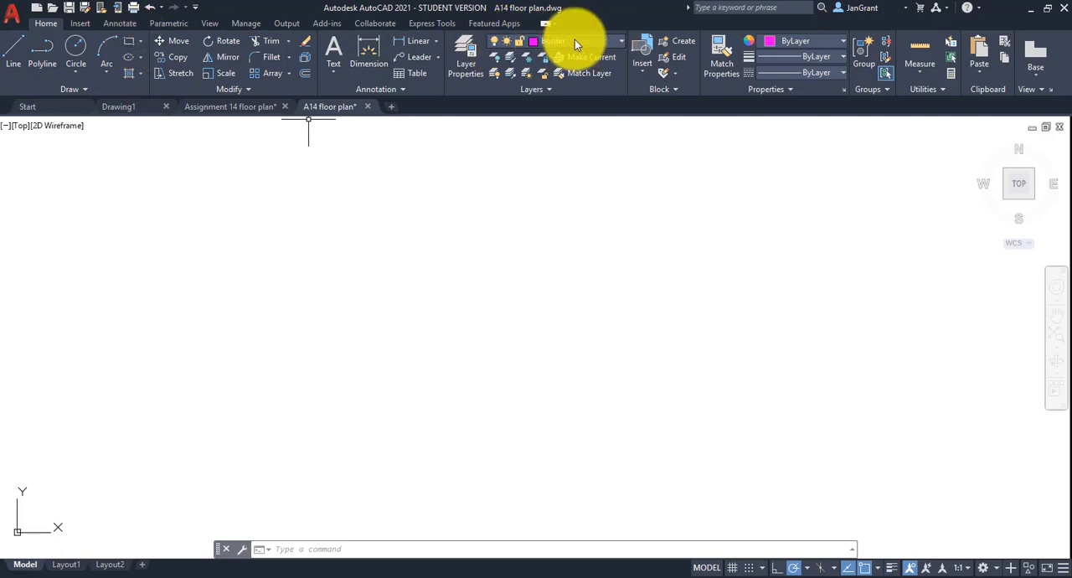
Draw the border as an 8.5 by 11 rectangle with its first corner at the origin 0,0.
click(129, 42)
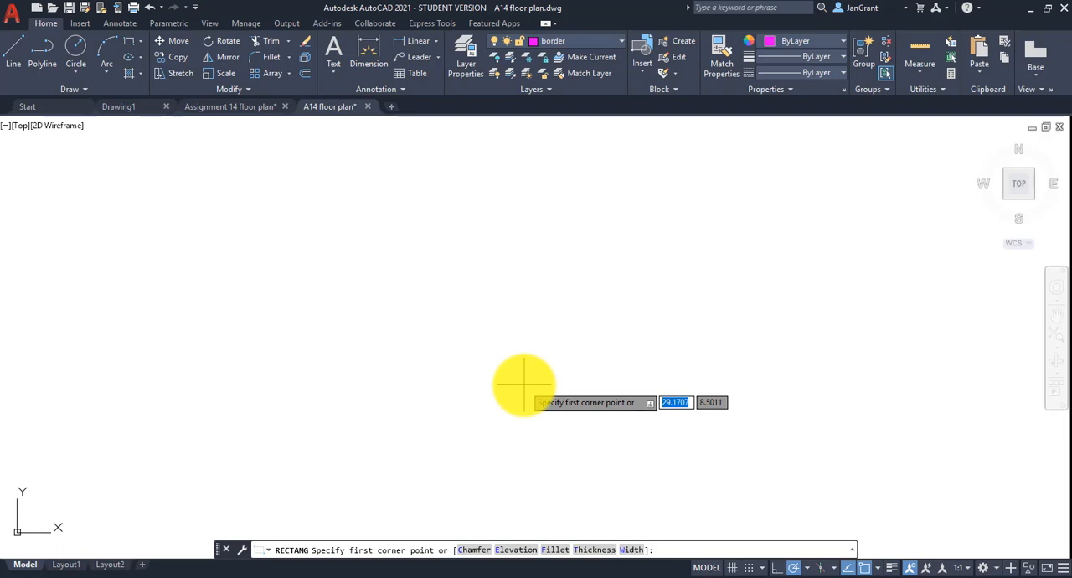
text(0)
key(Tab)
text(0)
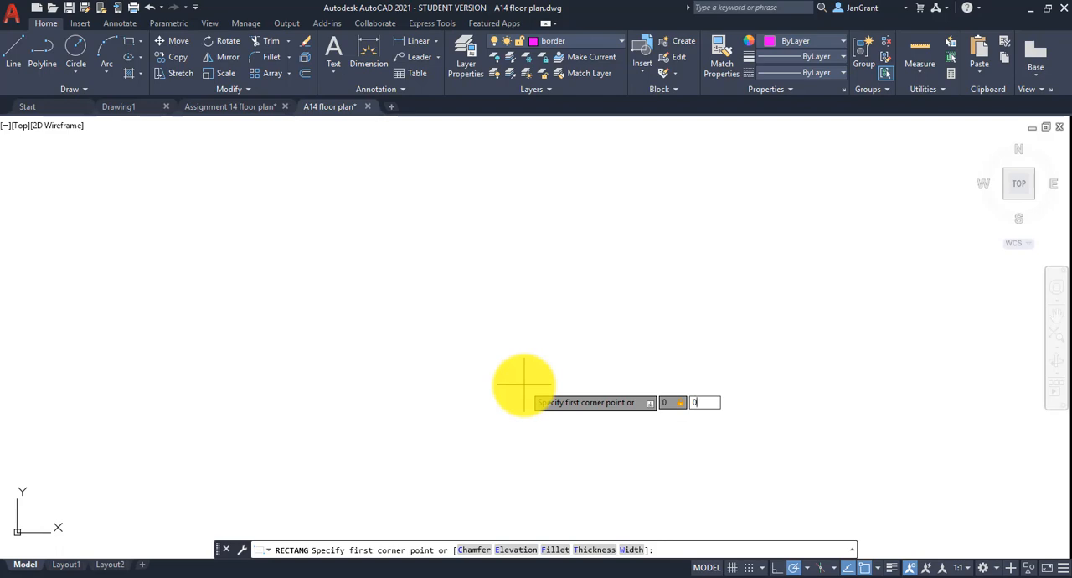
key(Return)
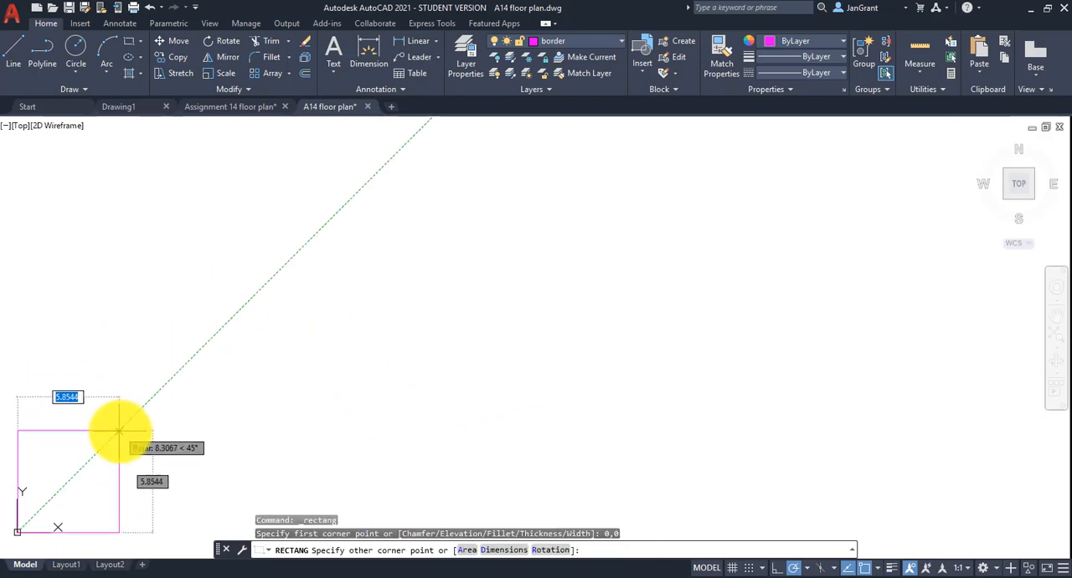
middle_drag(120, 430, 259, 348)
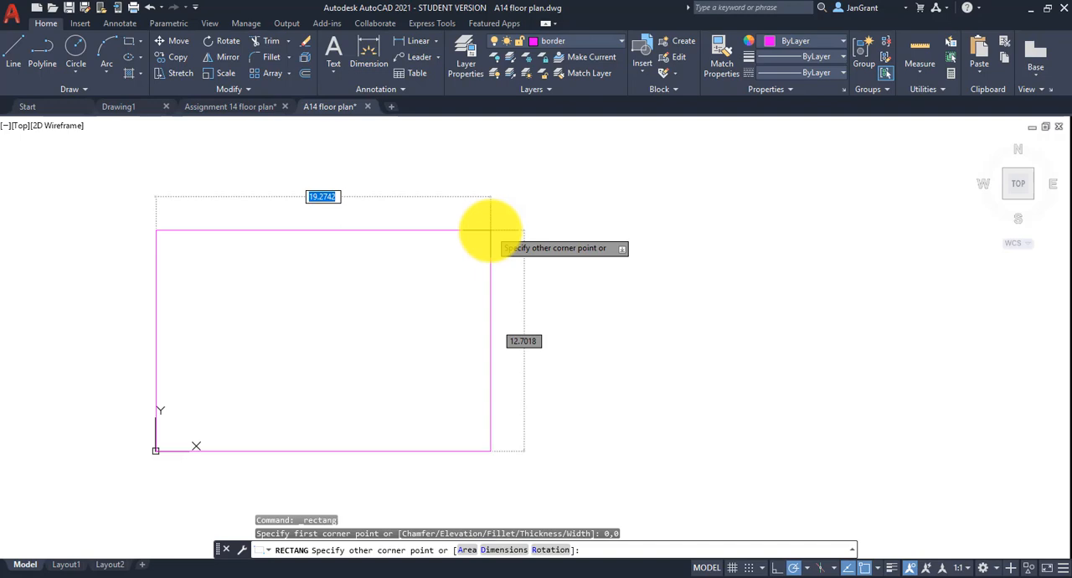
text(8.5)
key(Tab)
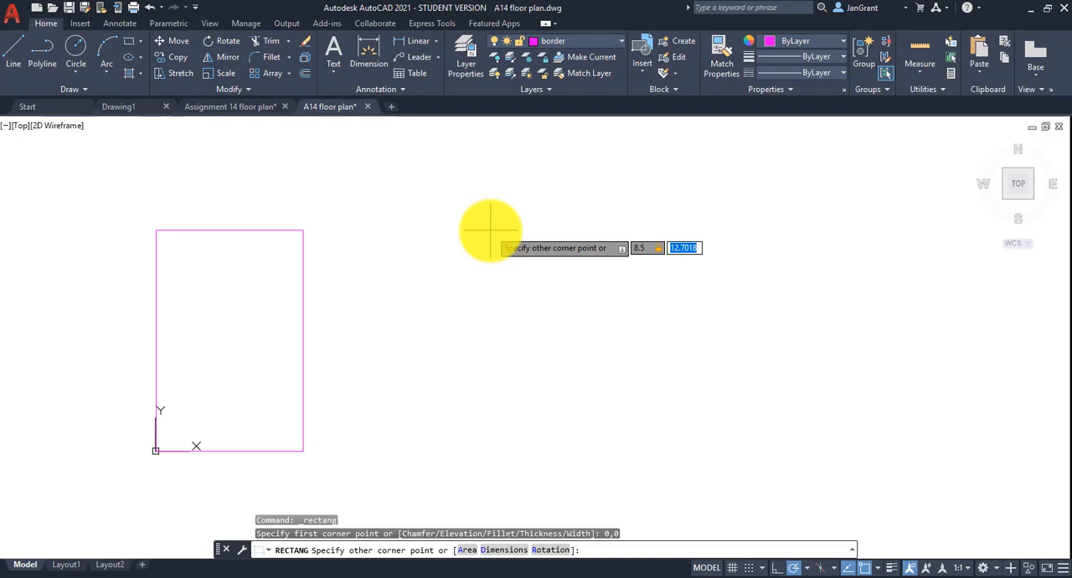
text(11)
key(Return)
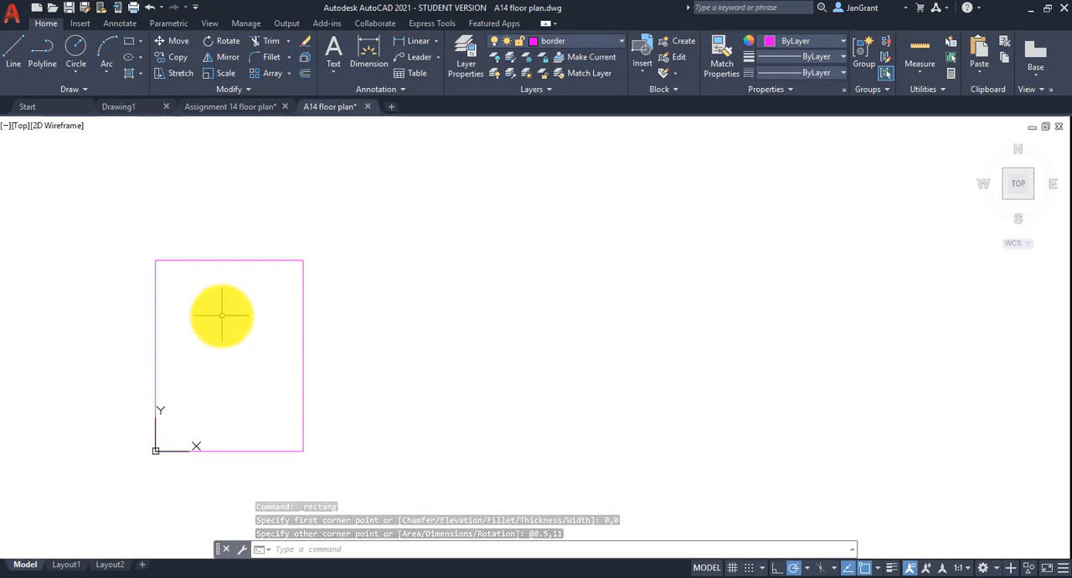
Check the border rectangle's dimensions with the Quick measure tool.
middle_drag(222, 316, 419, 283)
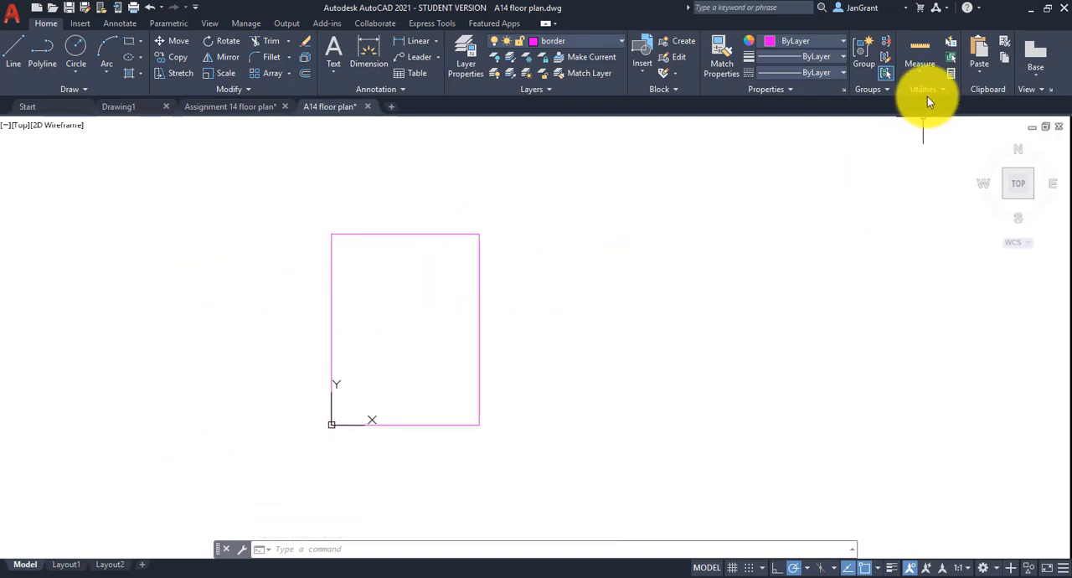
click(928, 71)
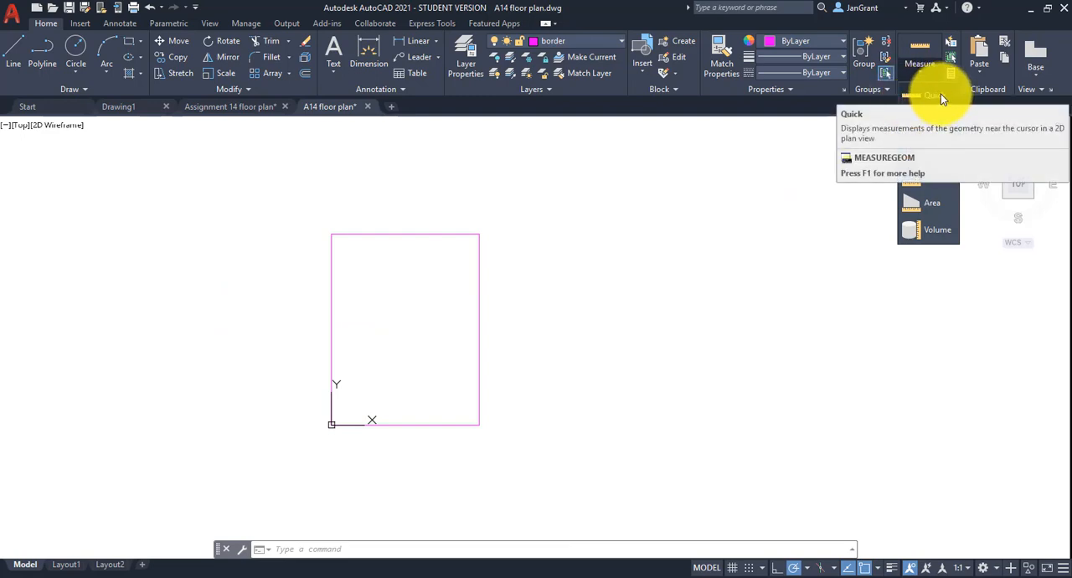
click(940, 94)
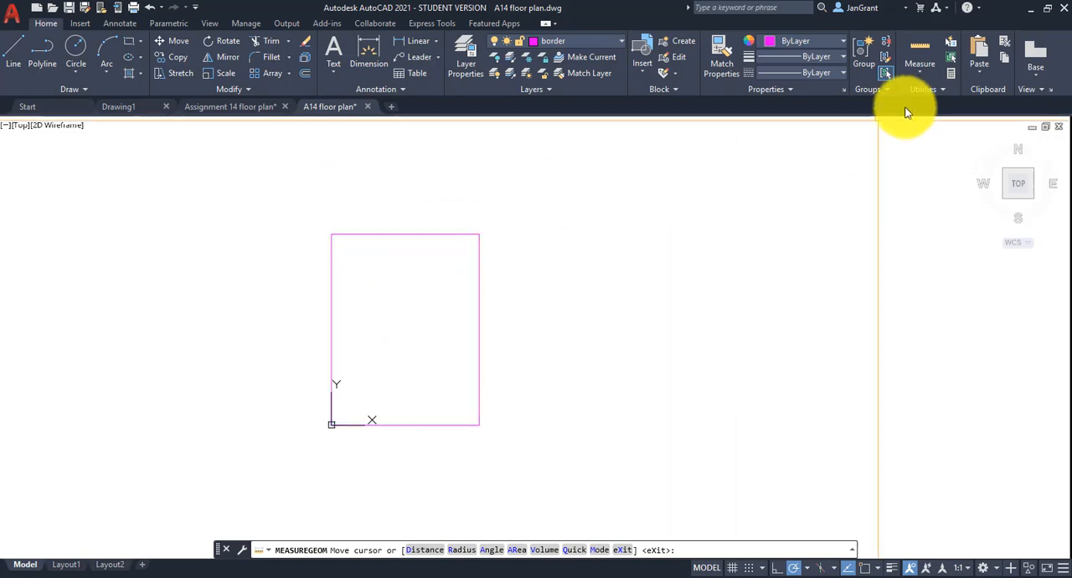
Try the Distance measurement along the border's upper edge from its upper-left corner, then leave the command.
click(923, 69)
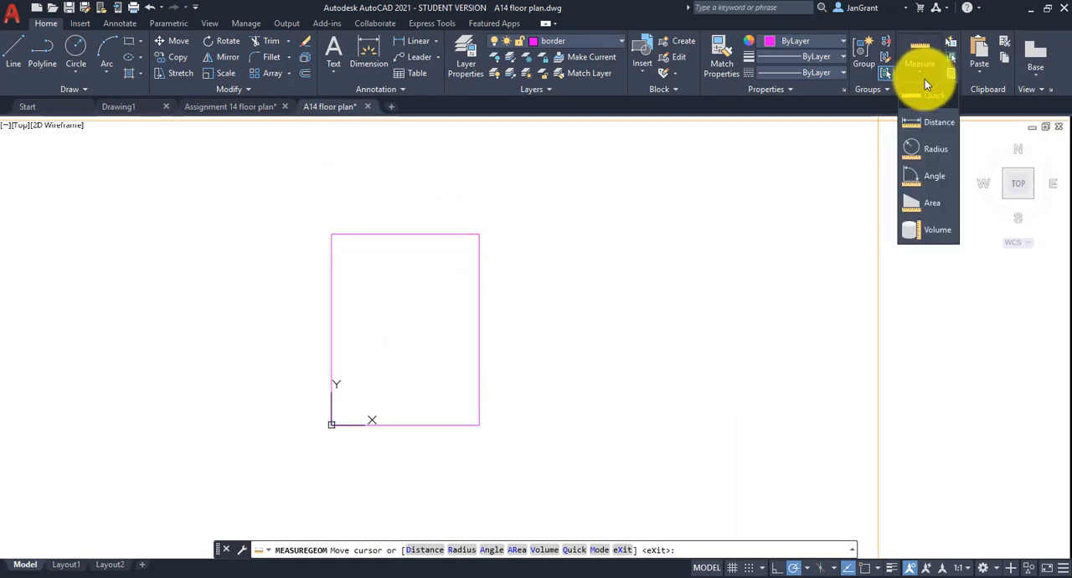
click(932, 122)
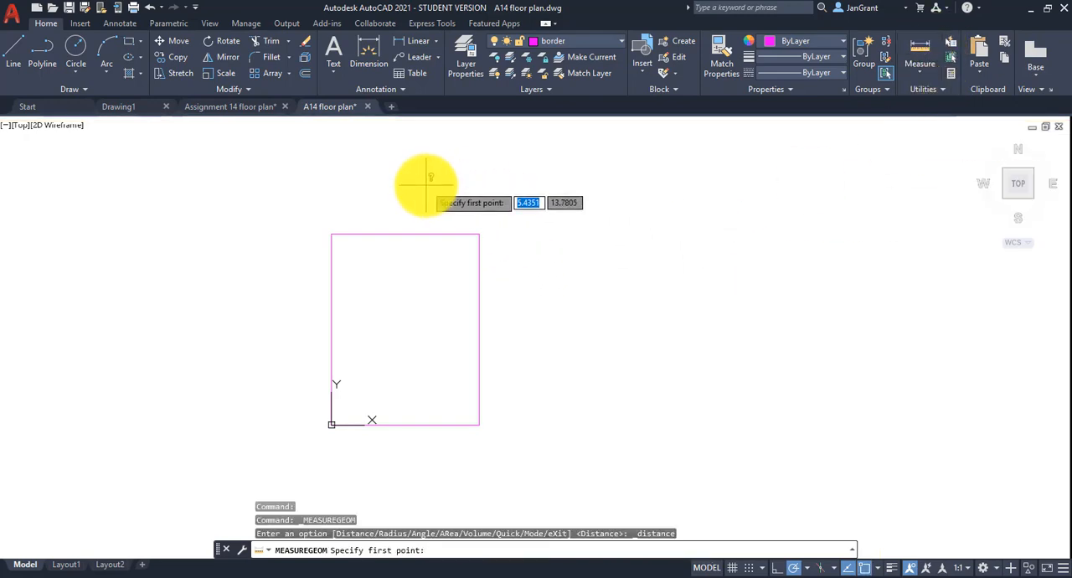
click(331, 233)
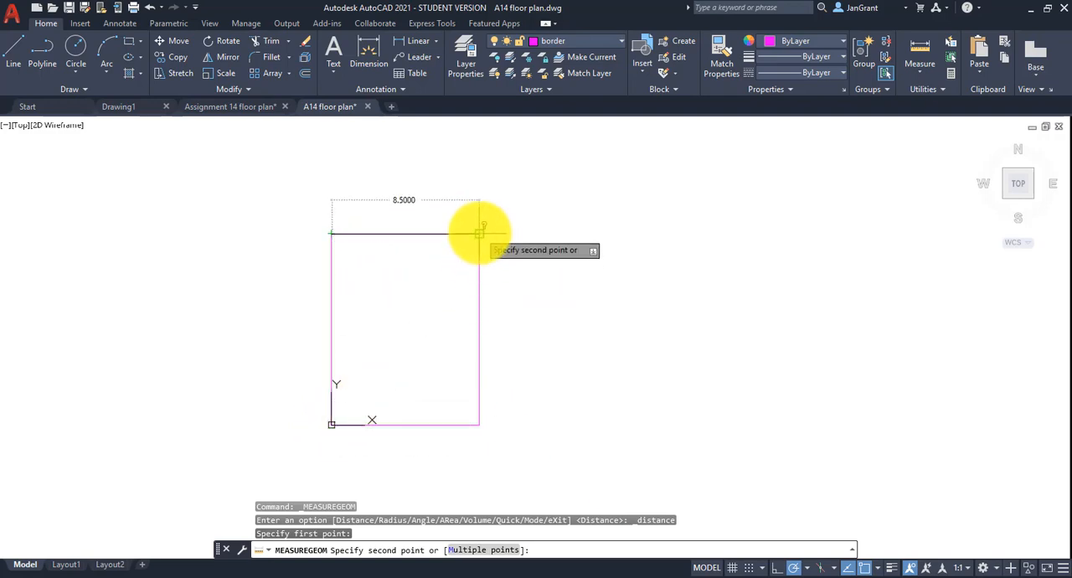
key(Escape)
key(Escape)
key(Escape)
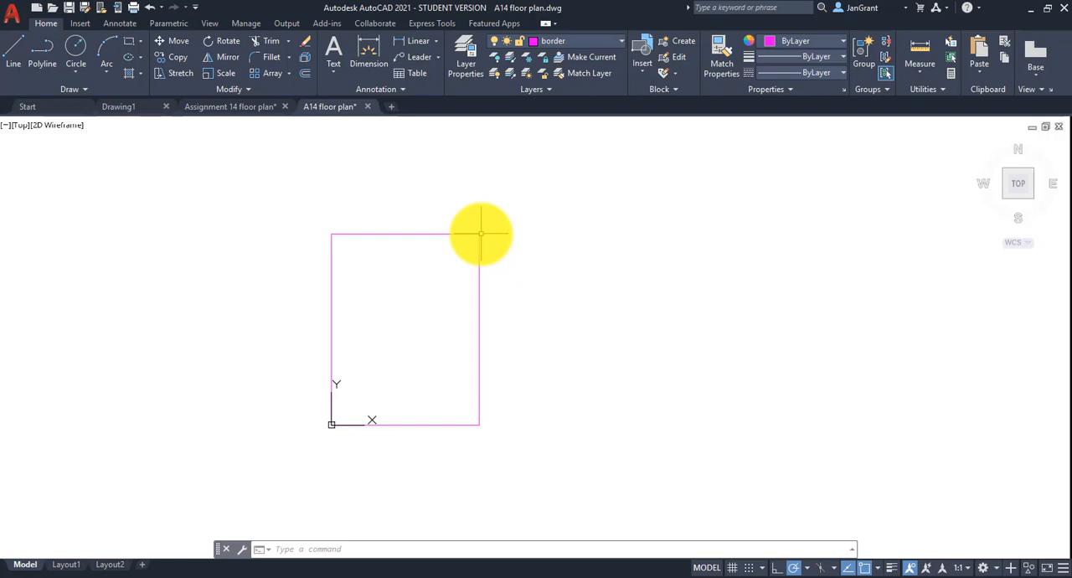
Quick-measure the border's width and height from inside the rectangle and exit the measuring tool.
click(919, 66)
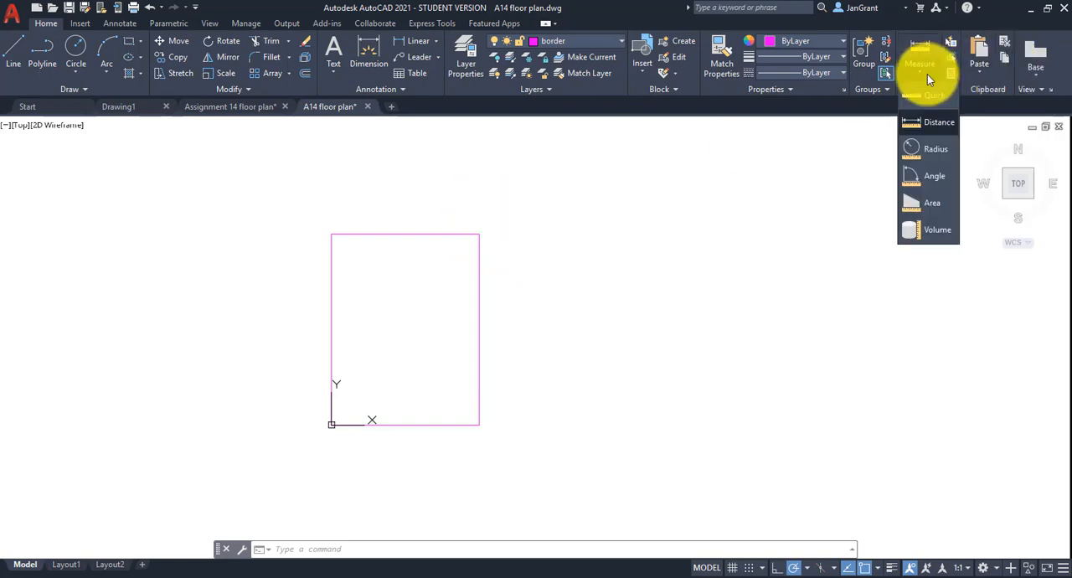
click(924, 109)
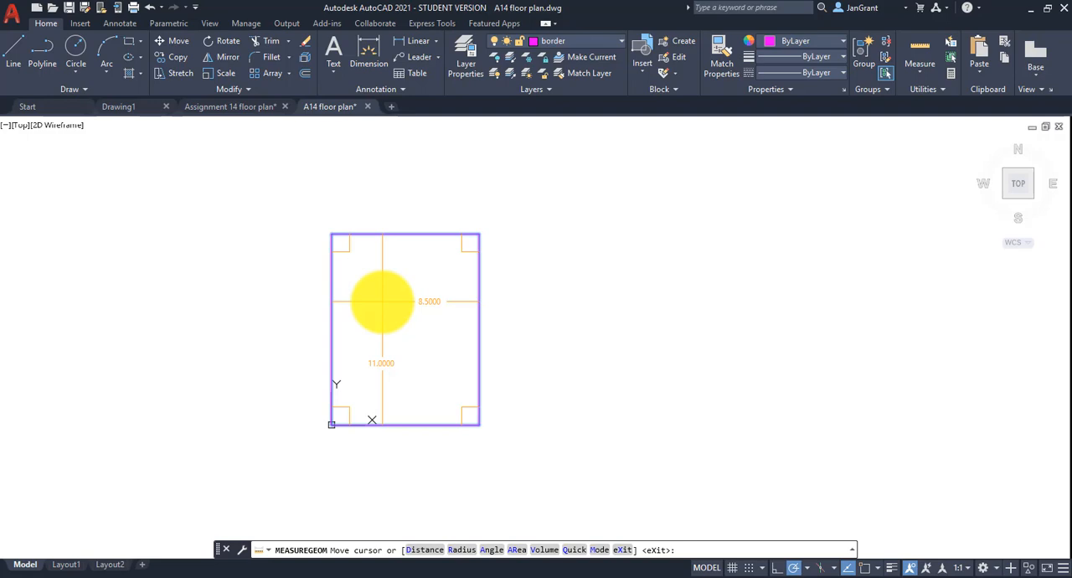
key(Escape)
key(Escape)
key(Escape)
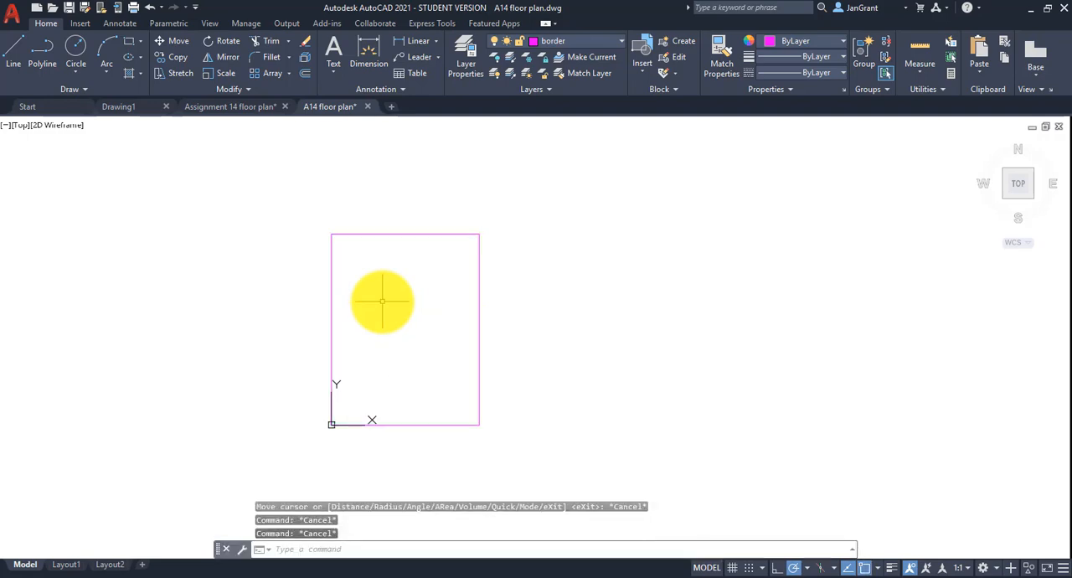
Set the drawing's length units to Architectural in the drawing units settings.
text(UNITS)
key(Return)
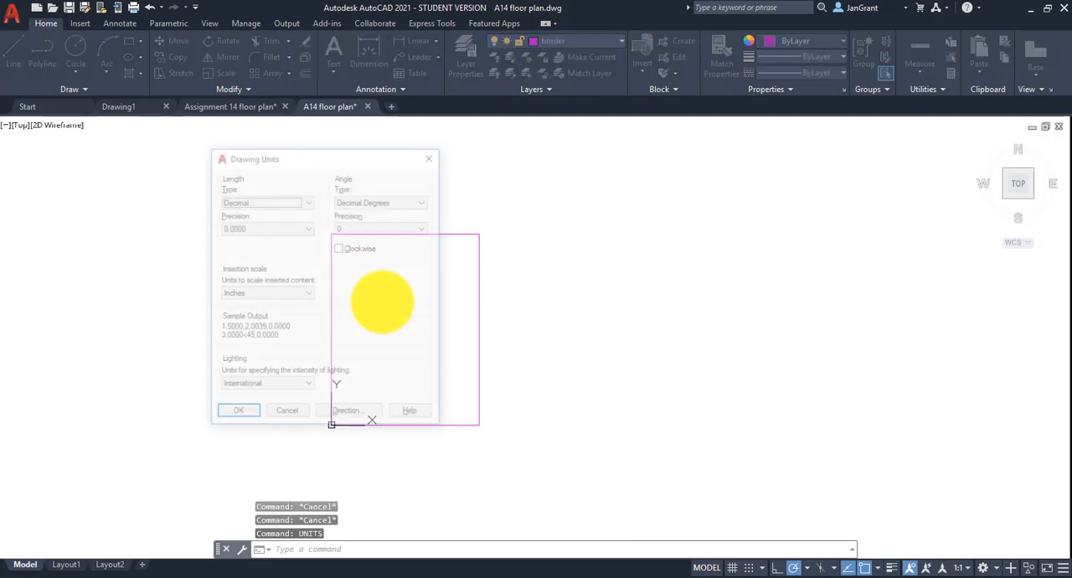
drag(365, 157, 573, 153)
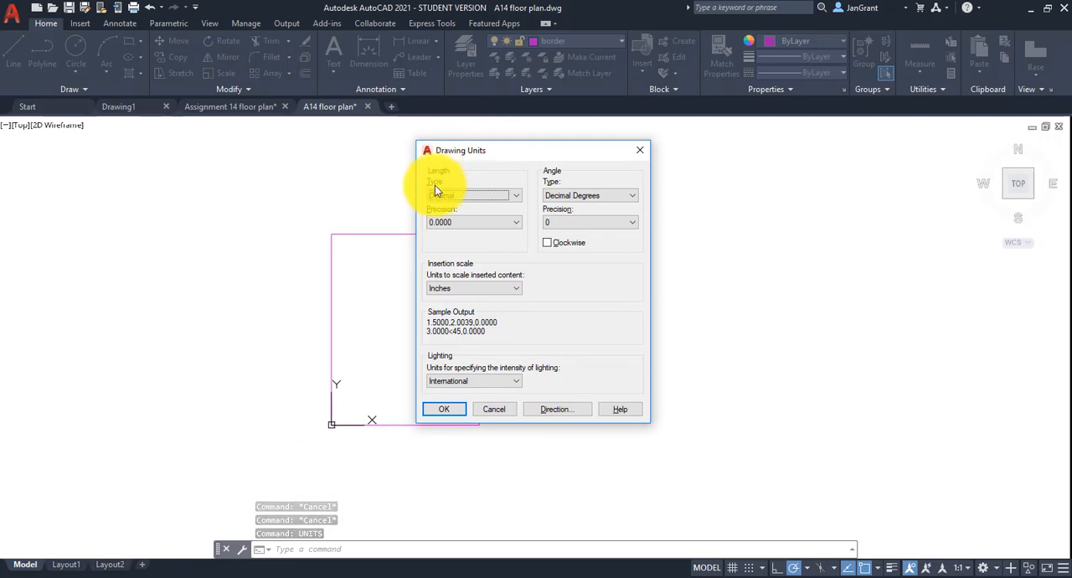
click(523, 195)
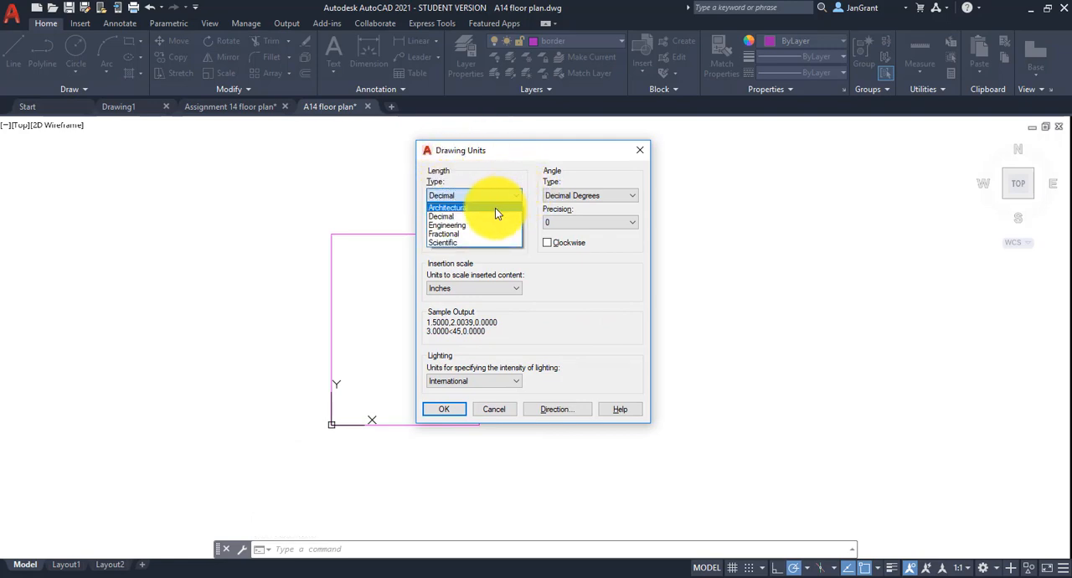
click(495, 208)
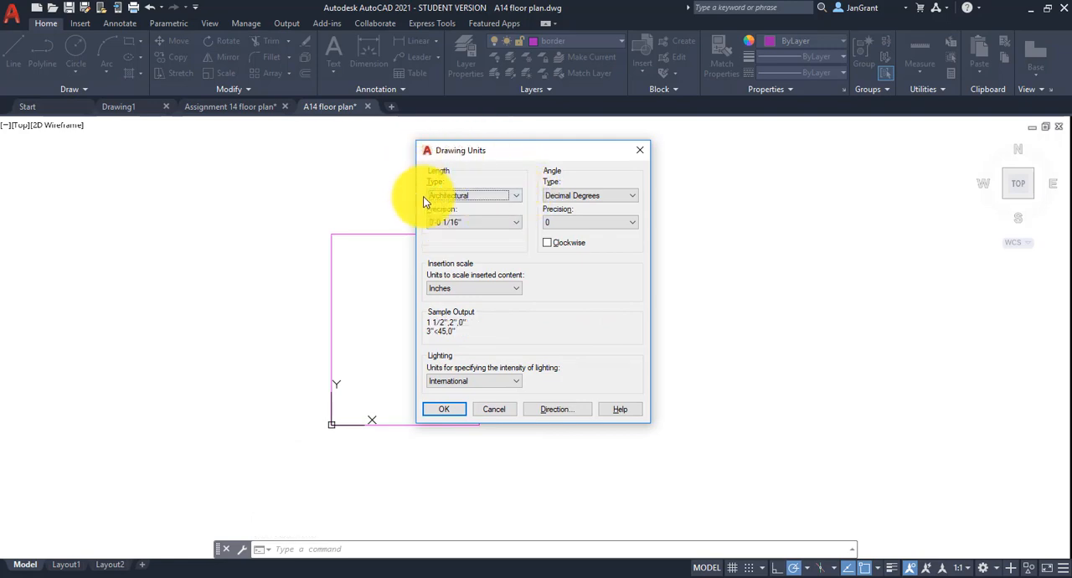
click(442, 409)
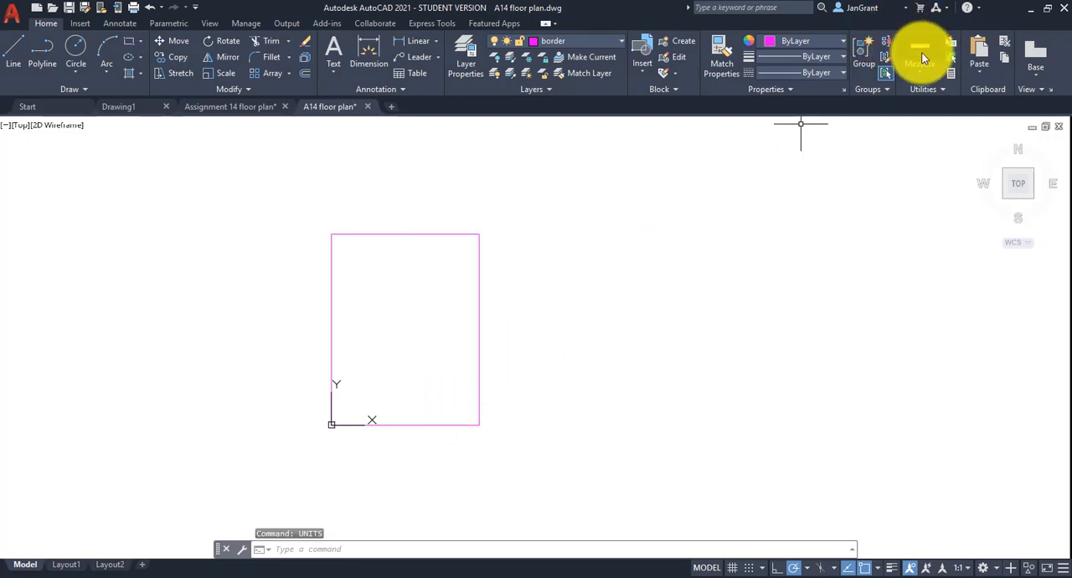
Measure the border rectangle again with Quick measure to check its size in architectural units.
click(922, 74)
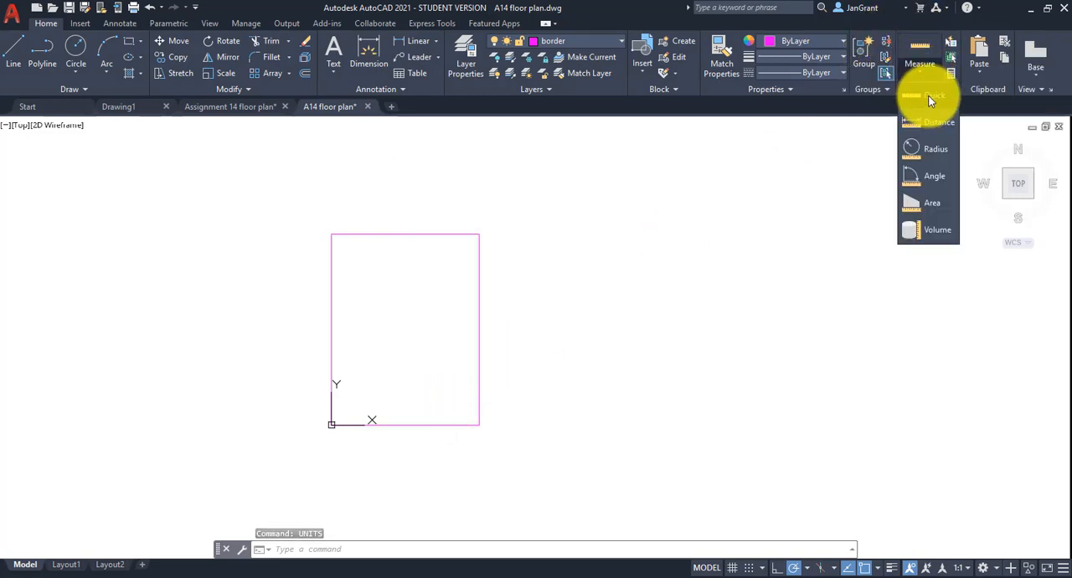
click(929, 99)
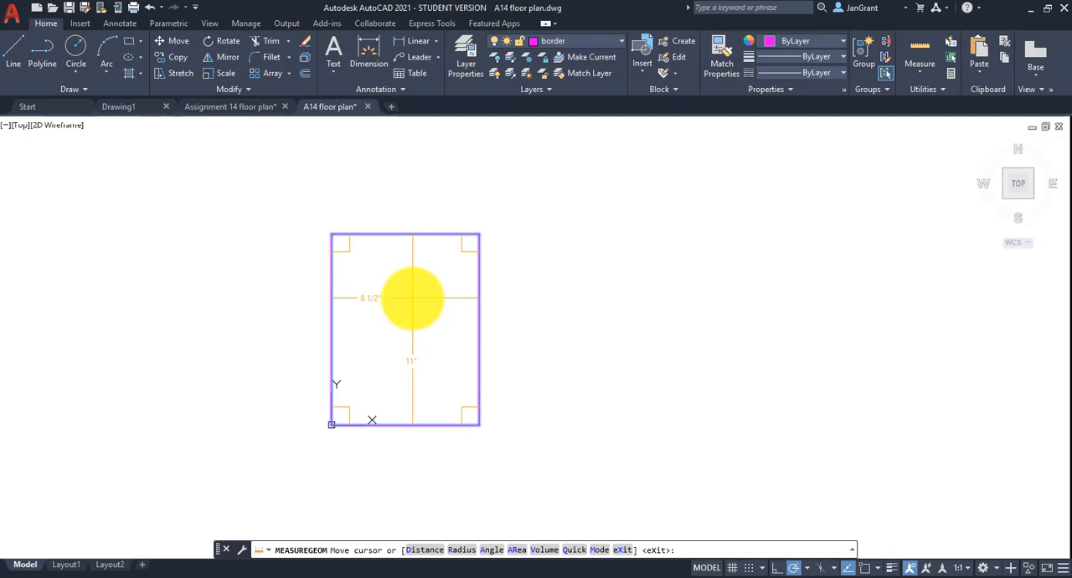
key(Escape)
key(Escape)
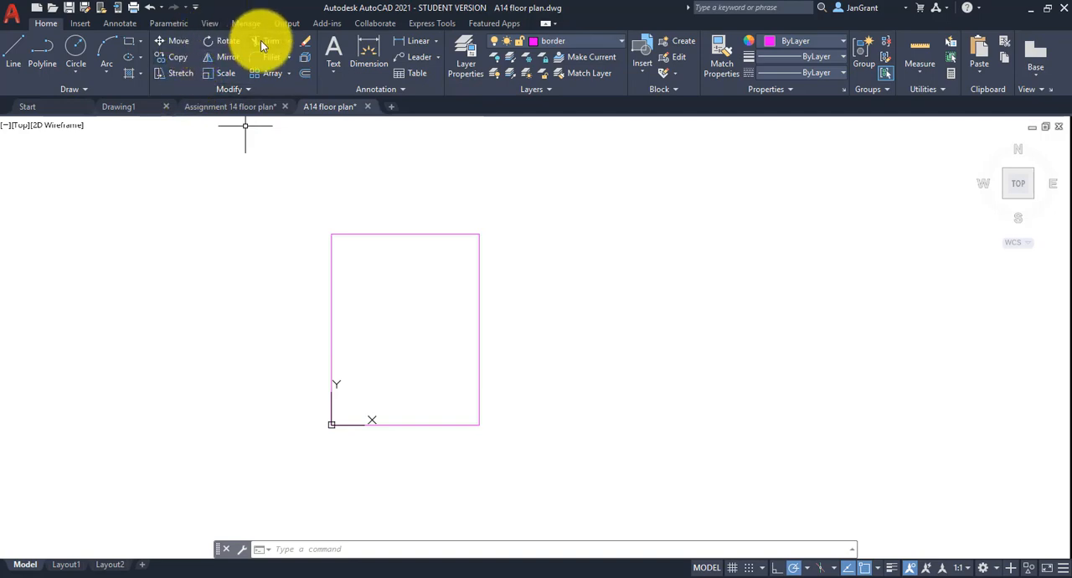
Scale the border rectangle by a factor of 48 from its lower-left corner at the origin.
click(224, 74)
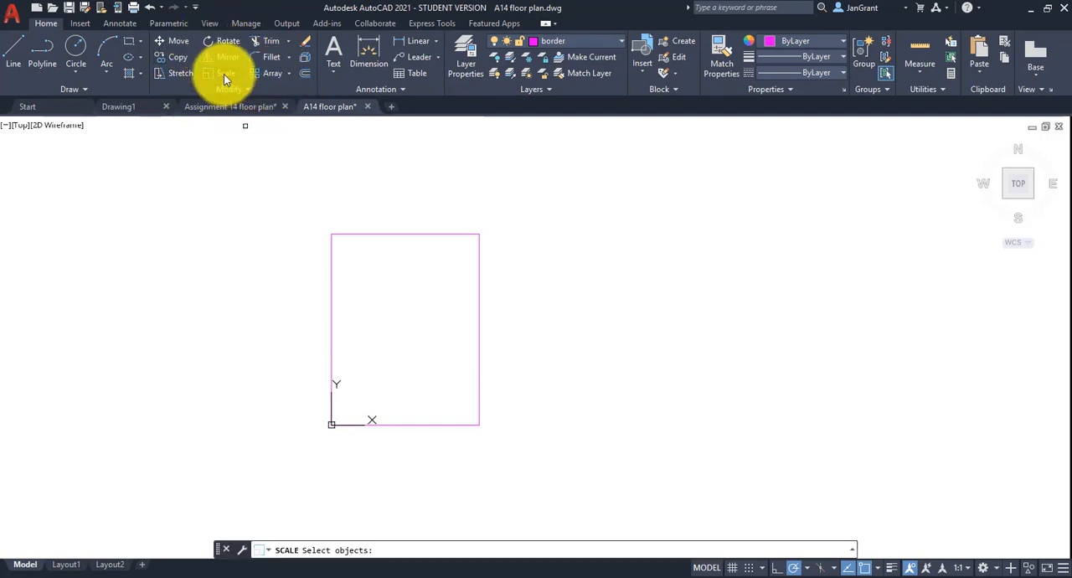
click(411, 234)
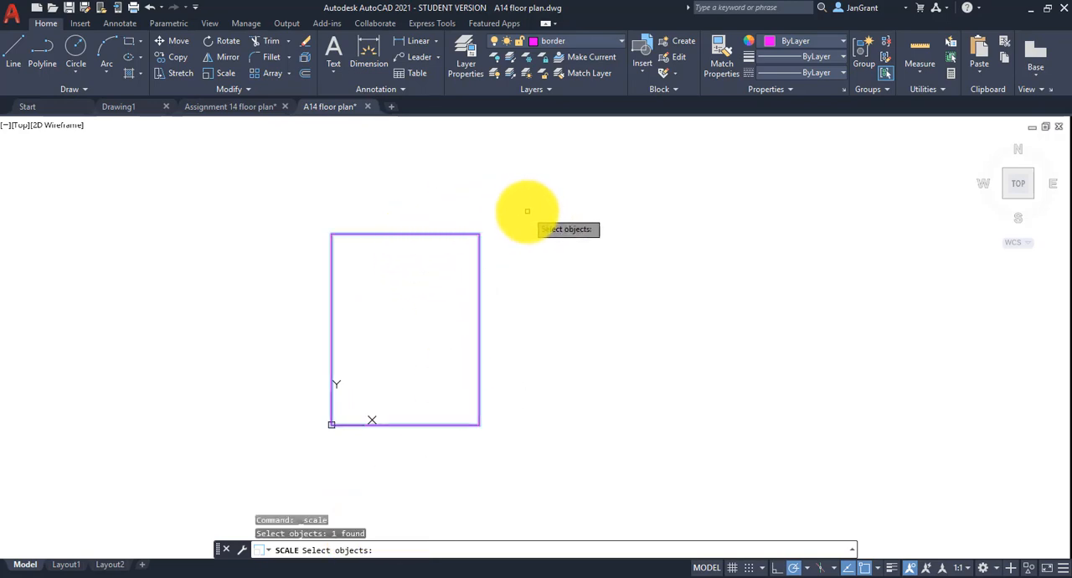
key(Return)
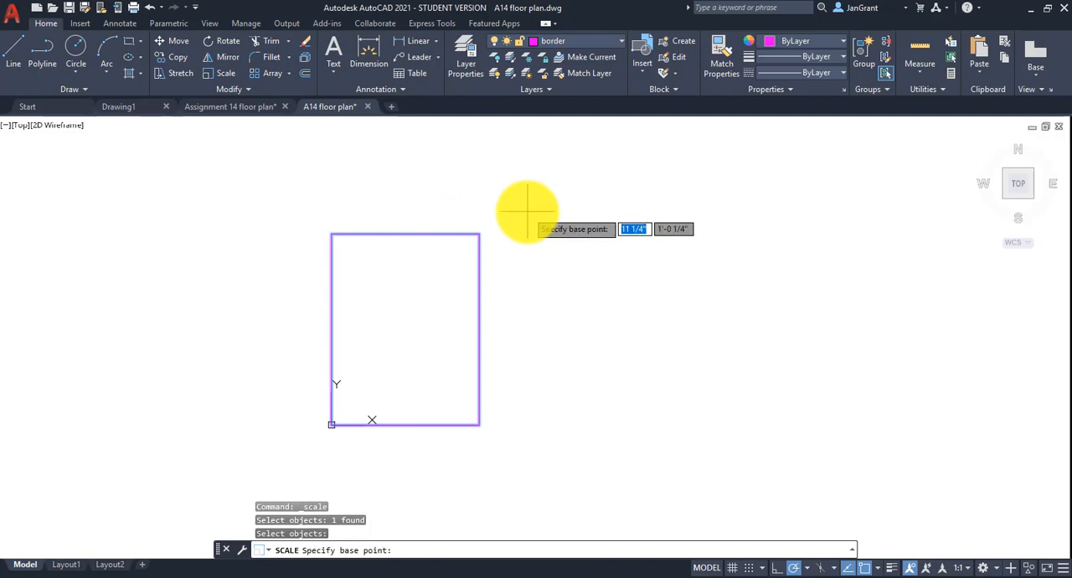
click(331, 425)
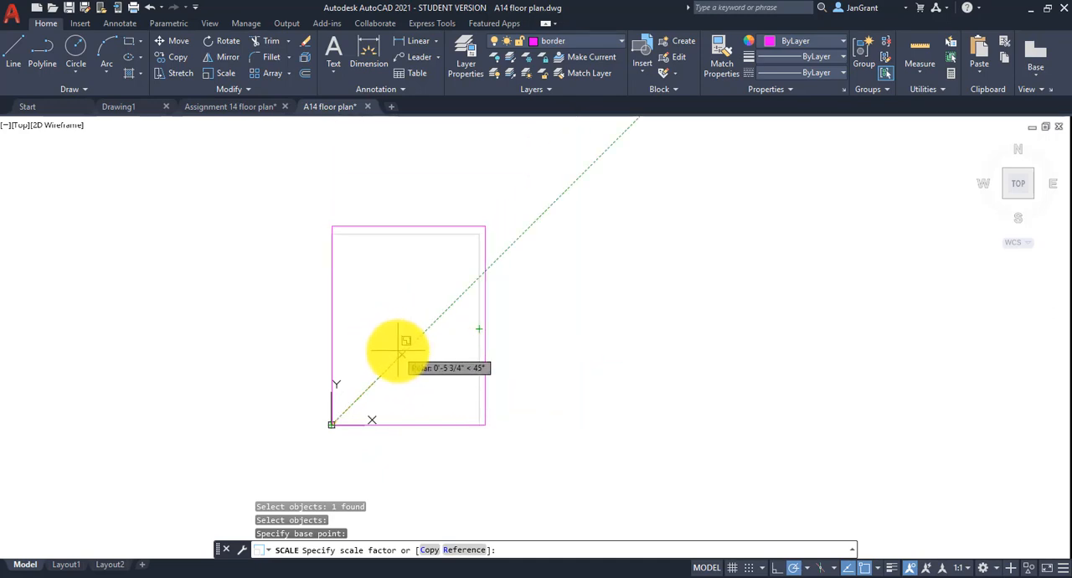
text(48)
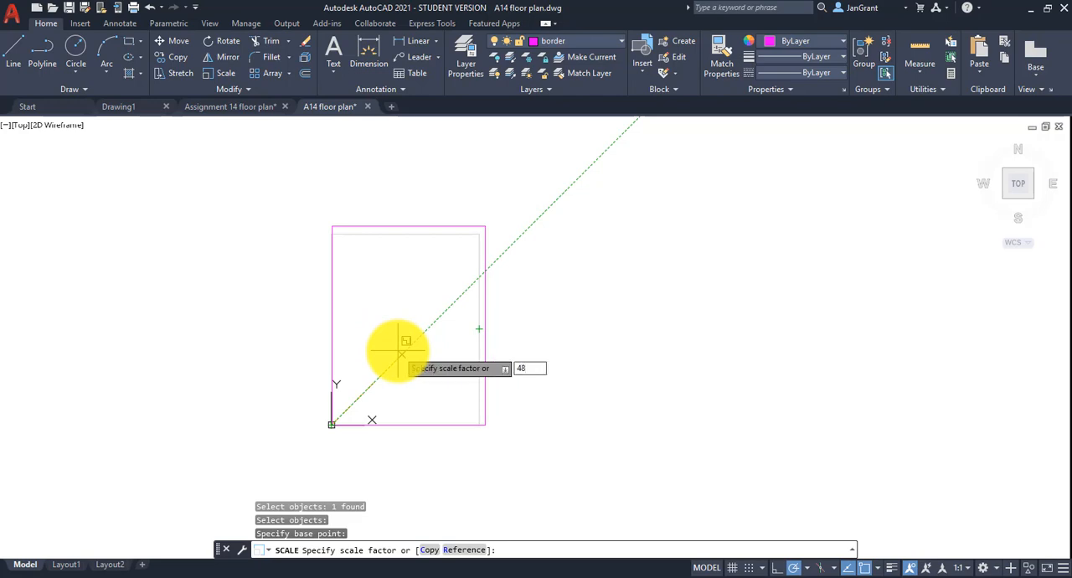
key(Return)
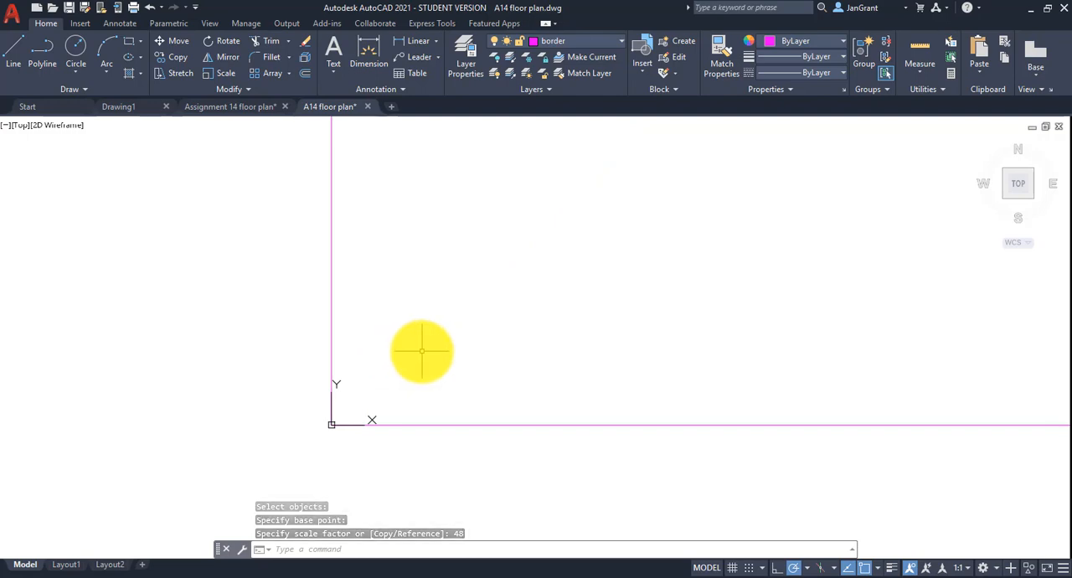
Zoom to the drawing extents and frame the whole scaled border with some space around it.
text(z)
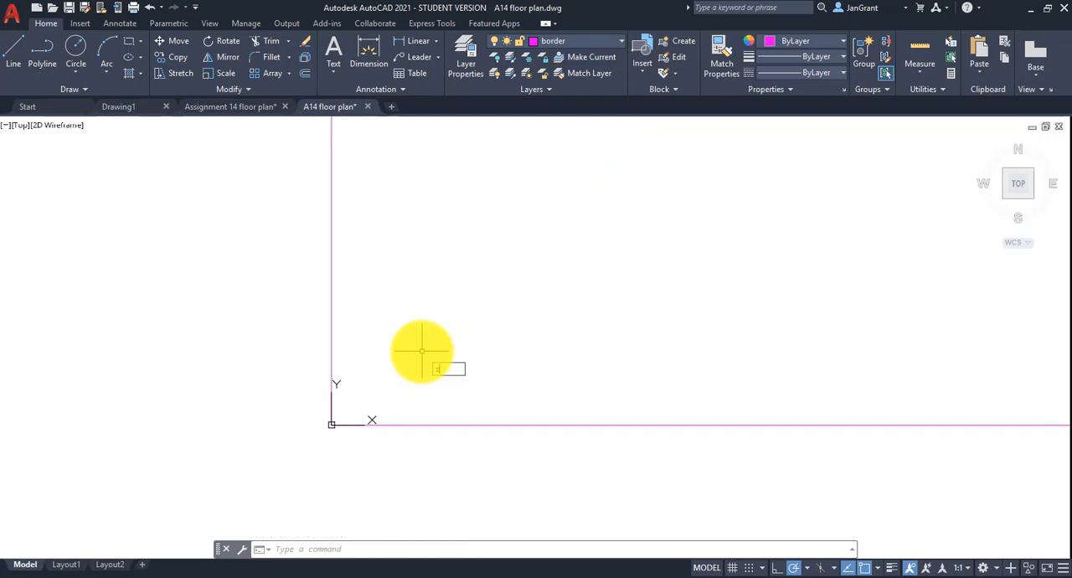
key(Return)
text(e)
key(Return)
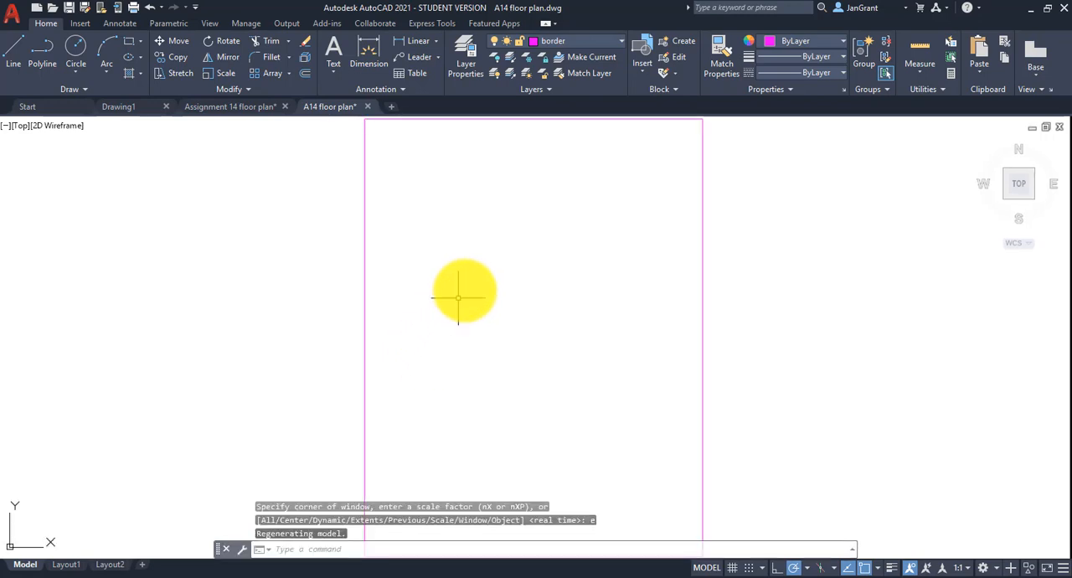
scroll(471, 283, down, 2)
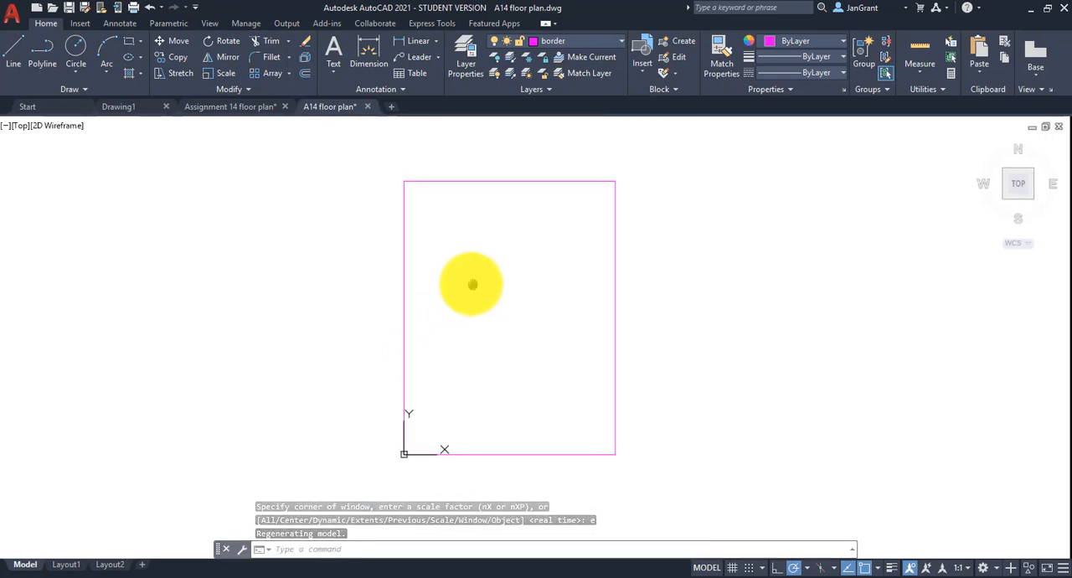
middle_drag(474, 283, 419, 283)
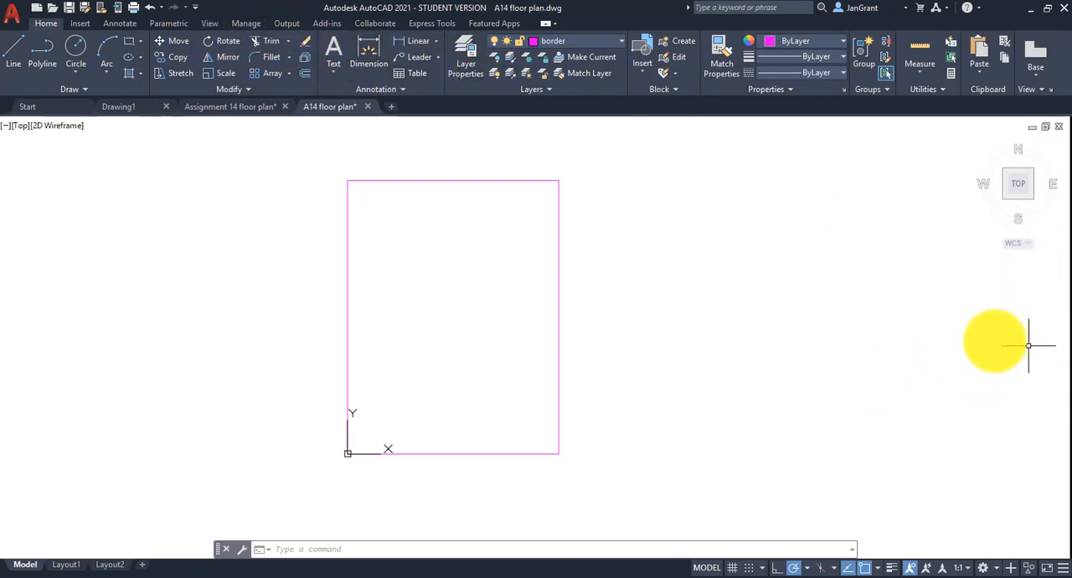
Turn on the display of the Navigation Bar in the drawing window.
click(213, 24)
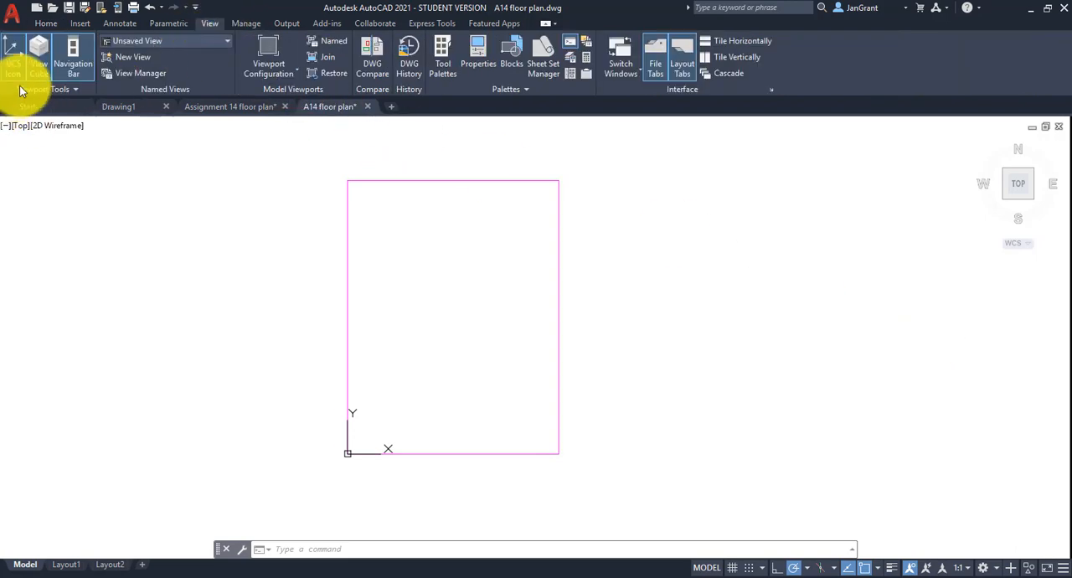
click(72, 59)
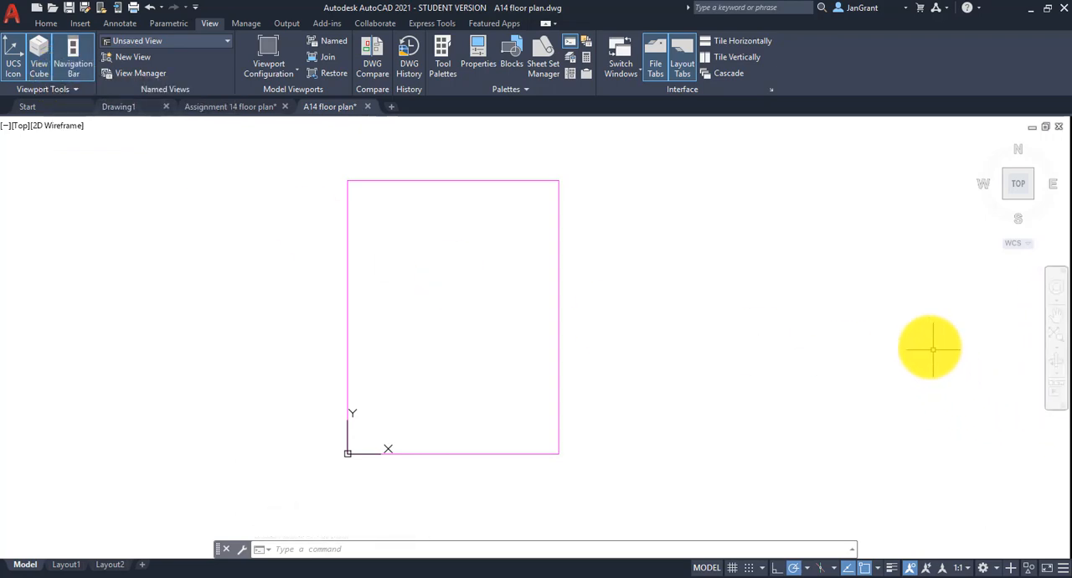
click(49, 24)
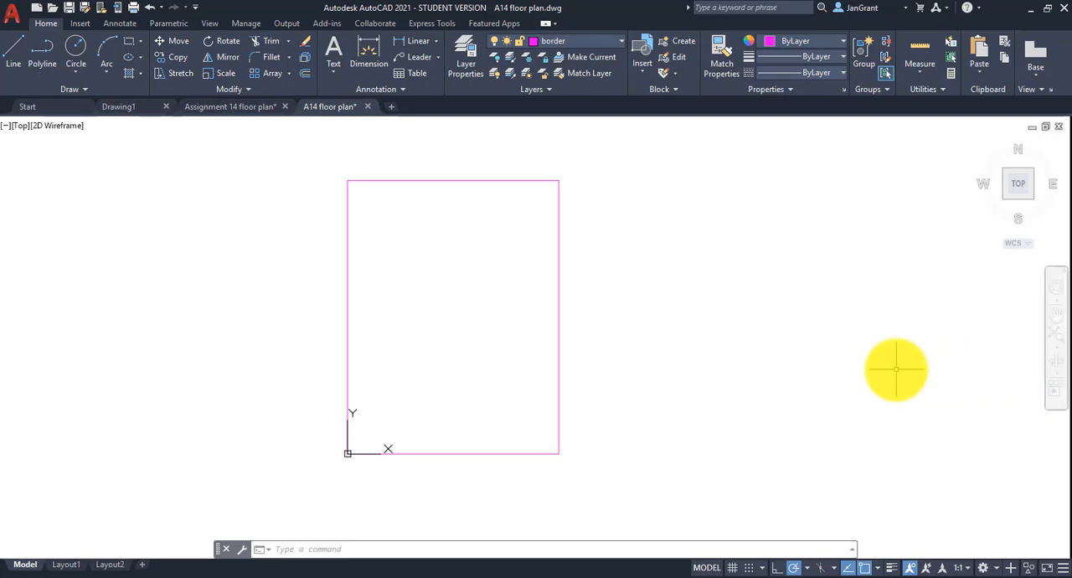
Check the scaled border's side lengths with Quick measure.
click(917, 72)
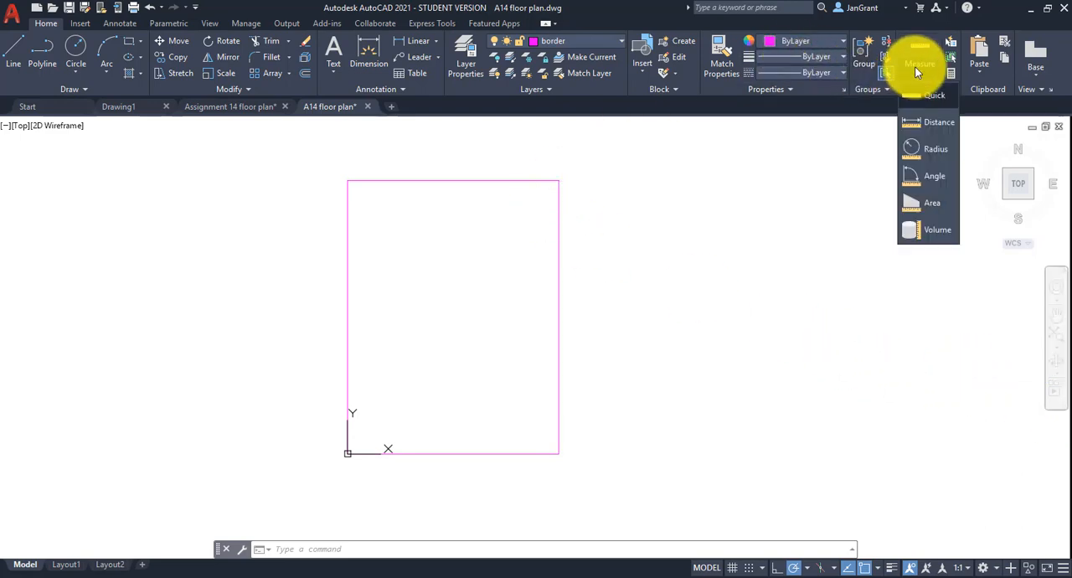
click(928, 100)
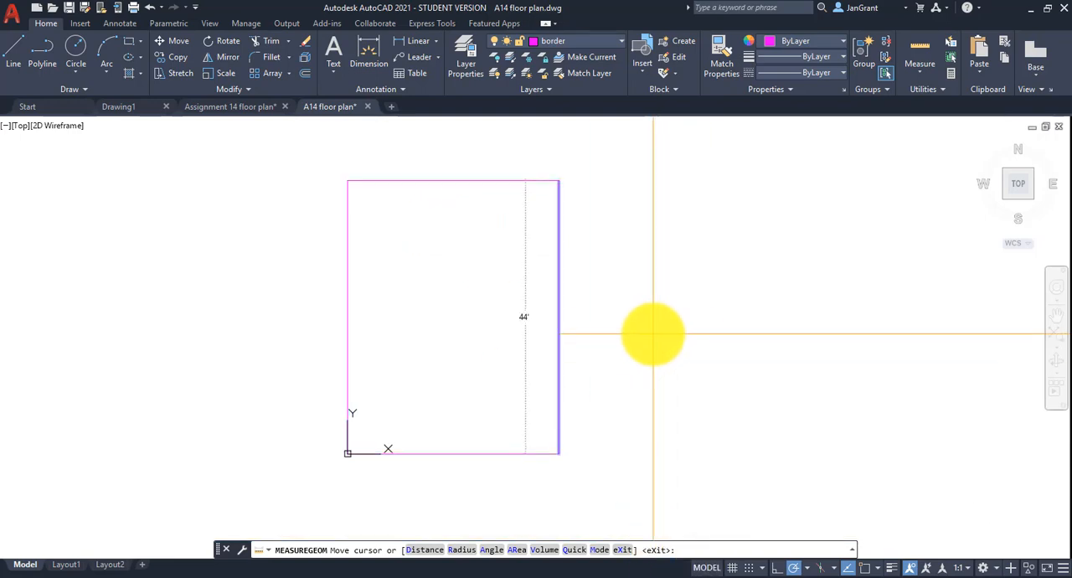
key(Escape)
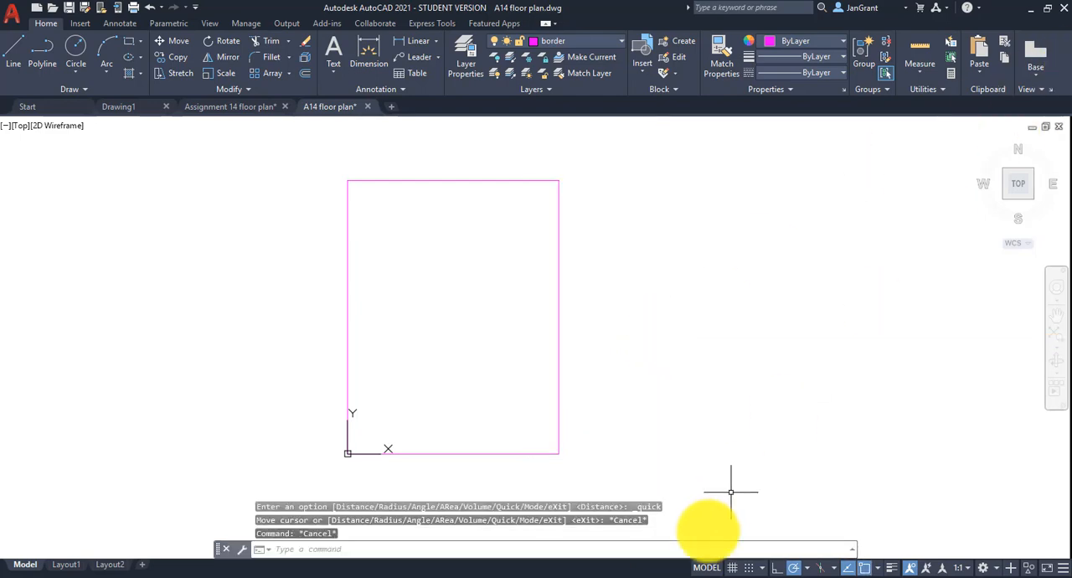
Bring up the Assignment 14-15 document in Word and fit the drawing window beside it for reference.
mouse_move(430, 569)
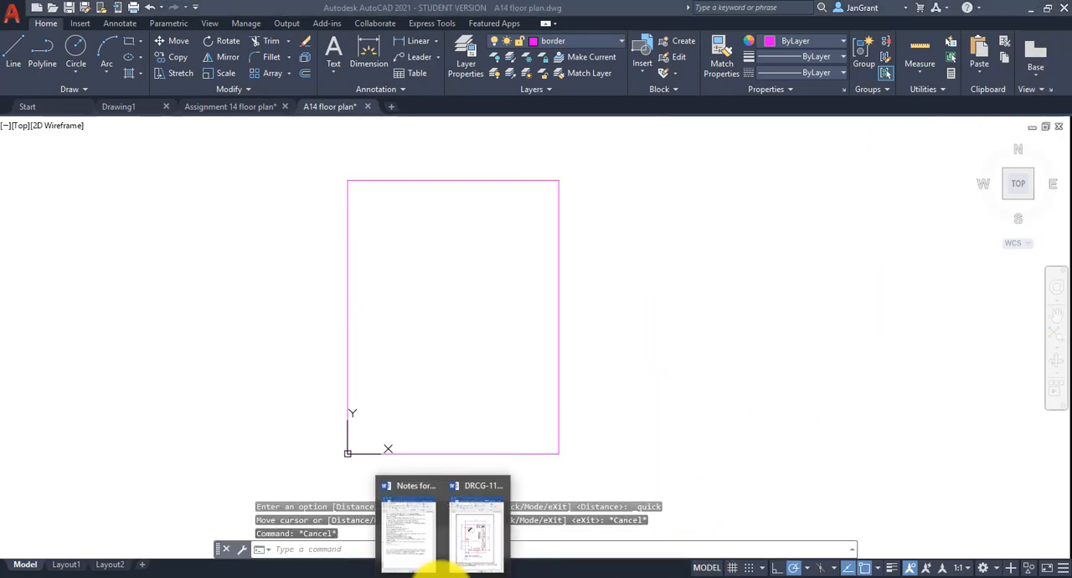
click(494, 528)
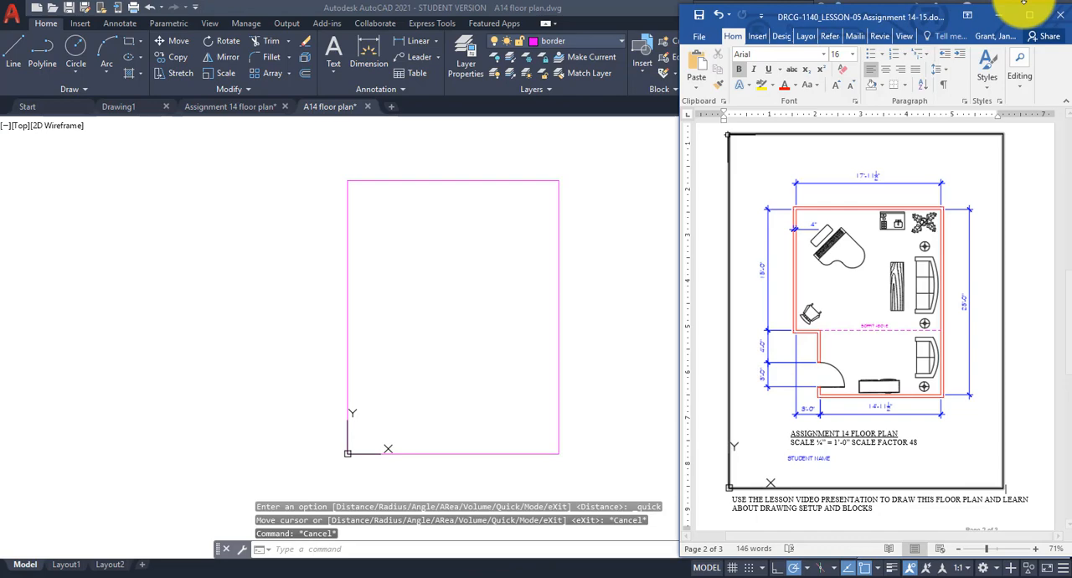
click(614, 10)
click(1050, 11)
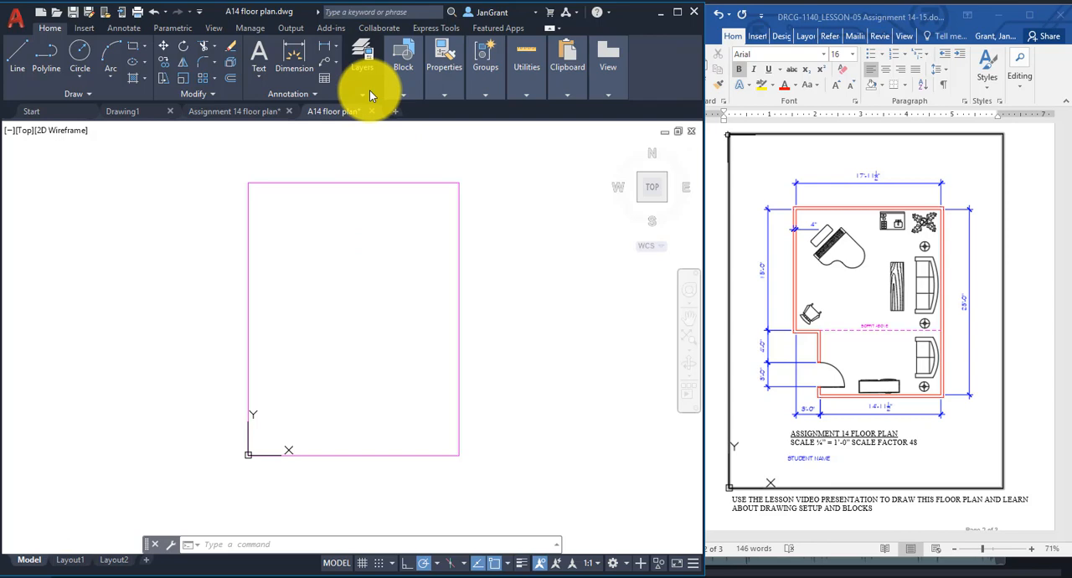
Make the walls layer current and start a polyline at about 11', 13'-4" inside the border, with a first segment 14'11.5" to the right.
click(370, 90)
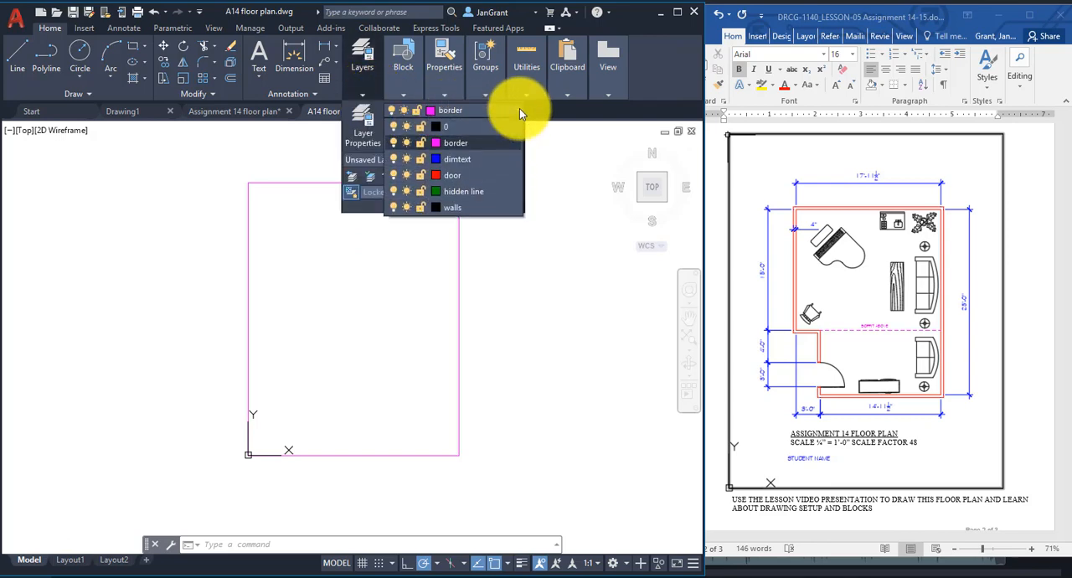
click(467, 208)
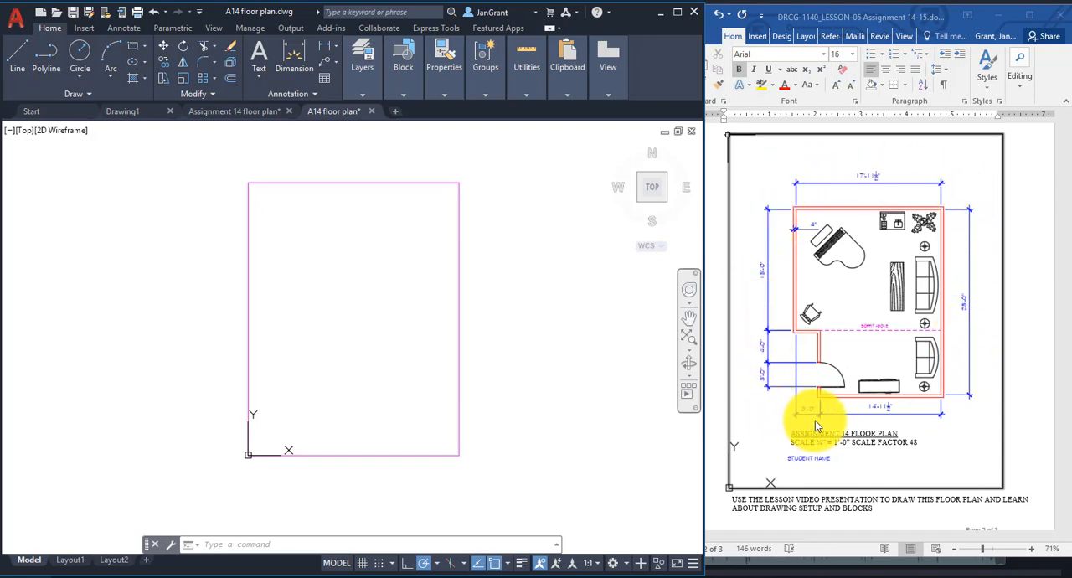
click(46, 69)
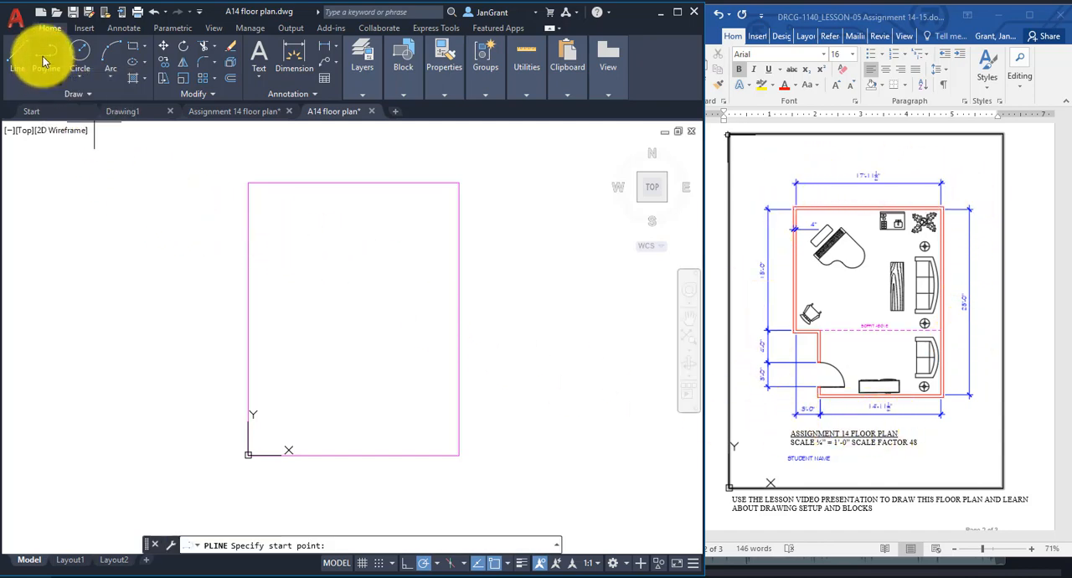
click(317, 371)
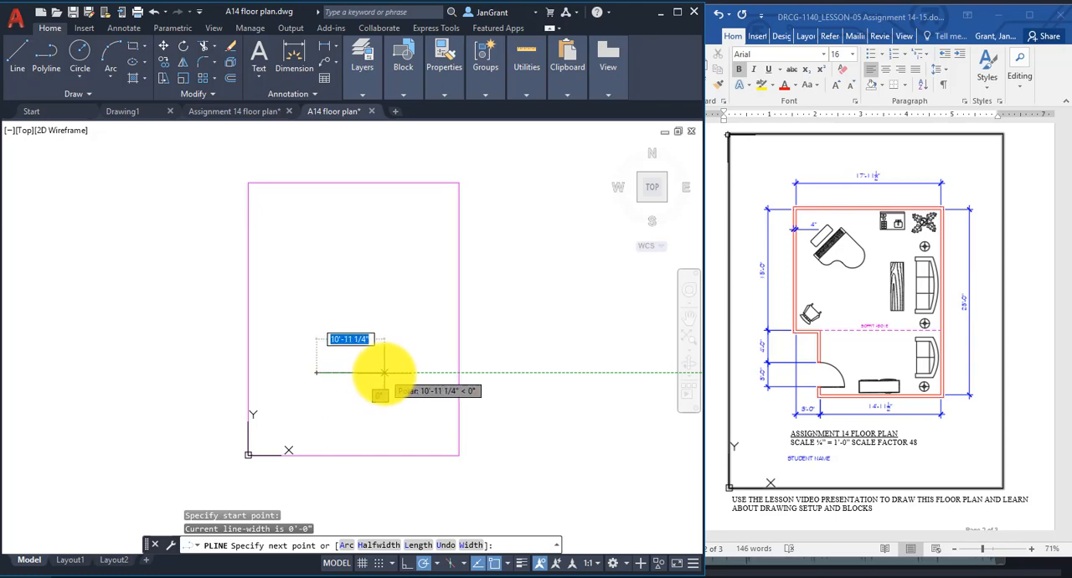
text(14)
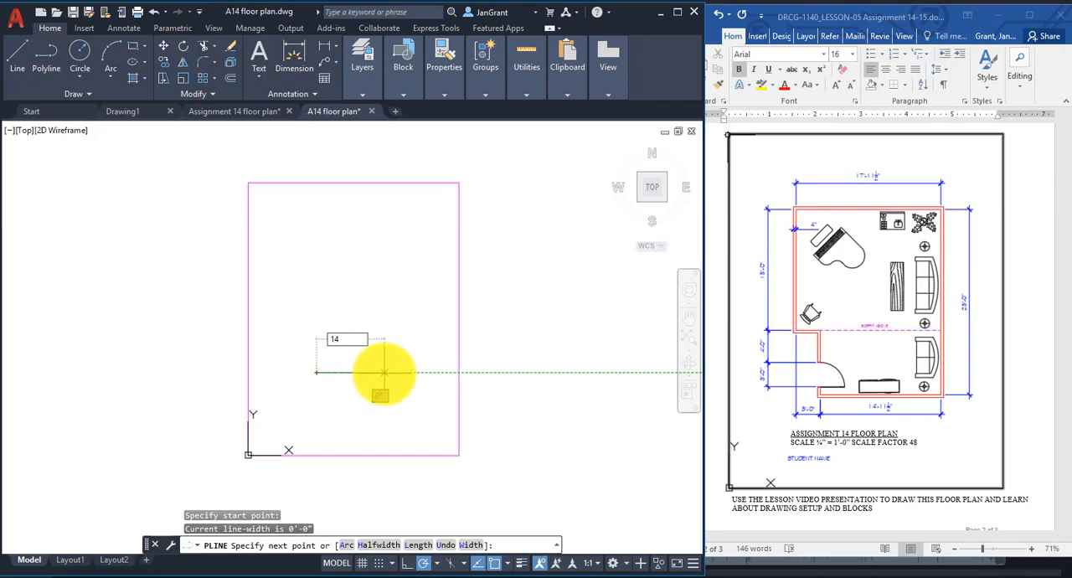
text('11.5)
key(Return)
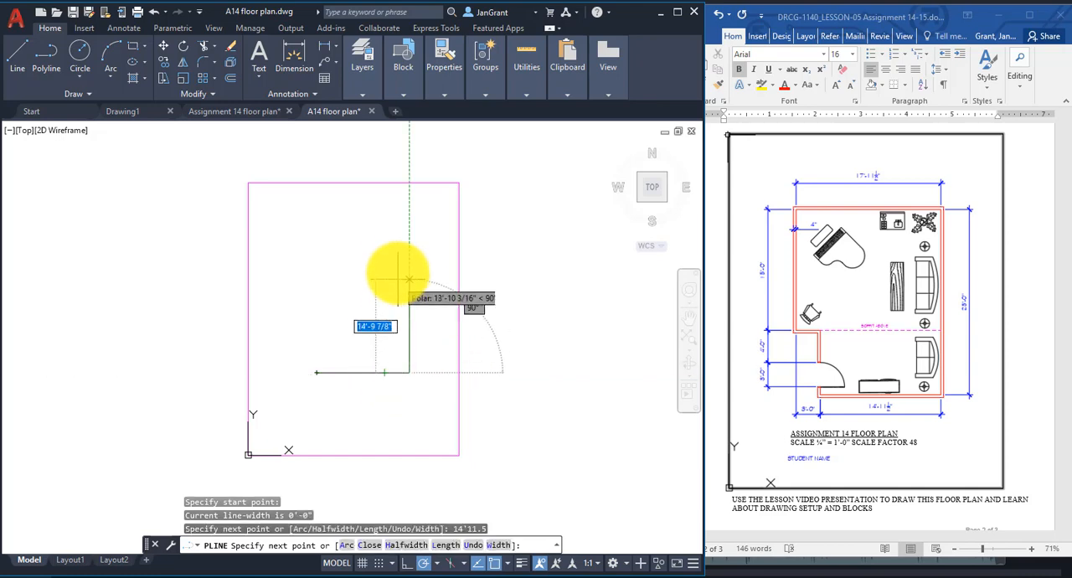
Continue the wall polyline 23' straight up and 17'11.5" to the left.
text(23)
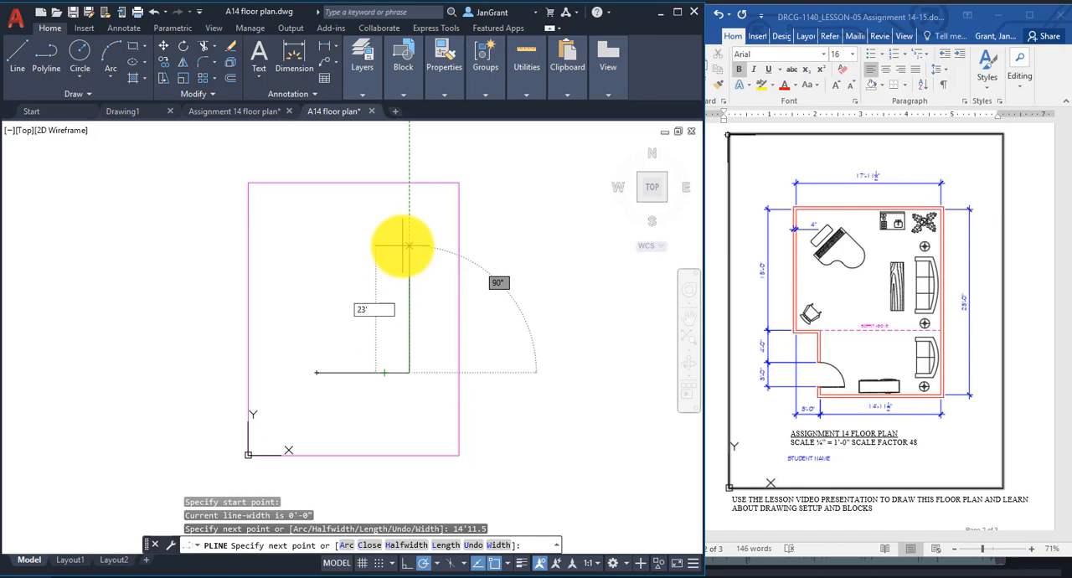
text(')
key(Return)
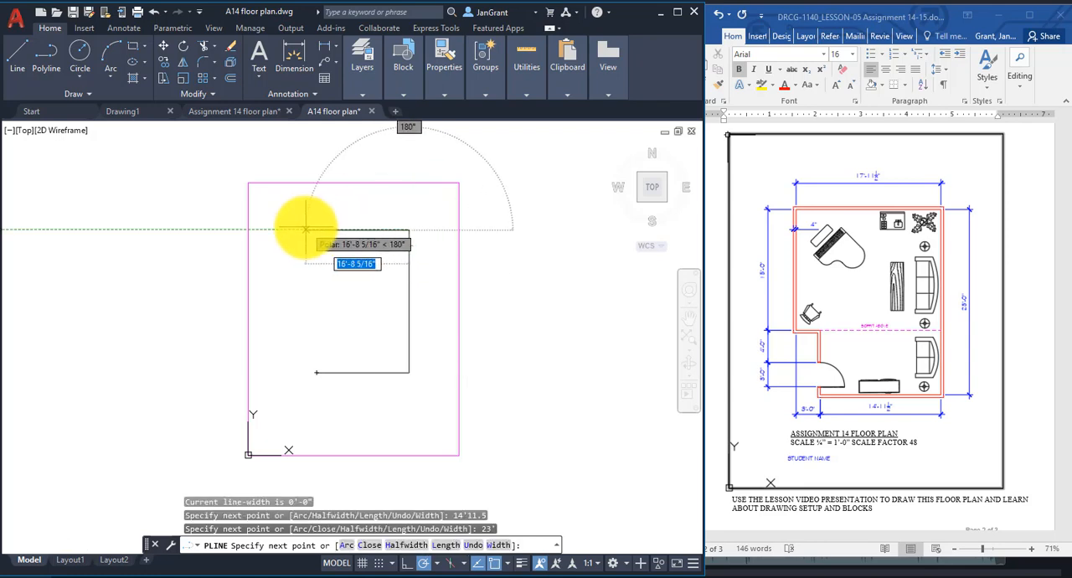
text(17')
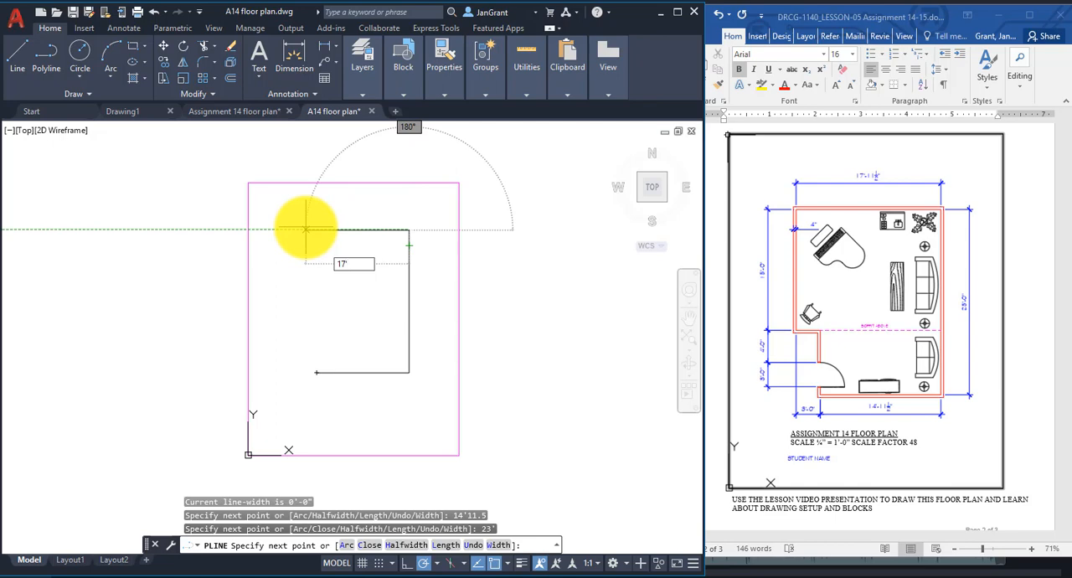
text(11.5)
key(Return)
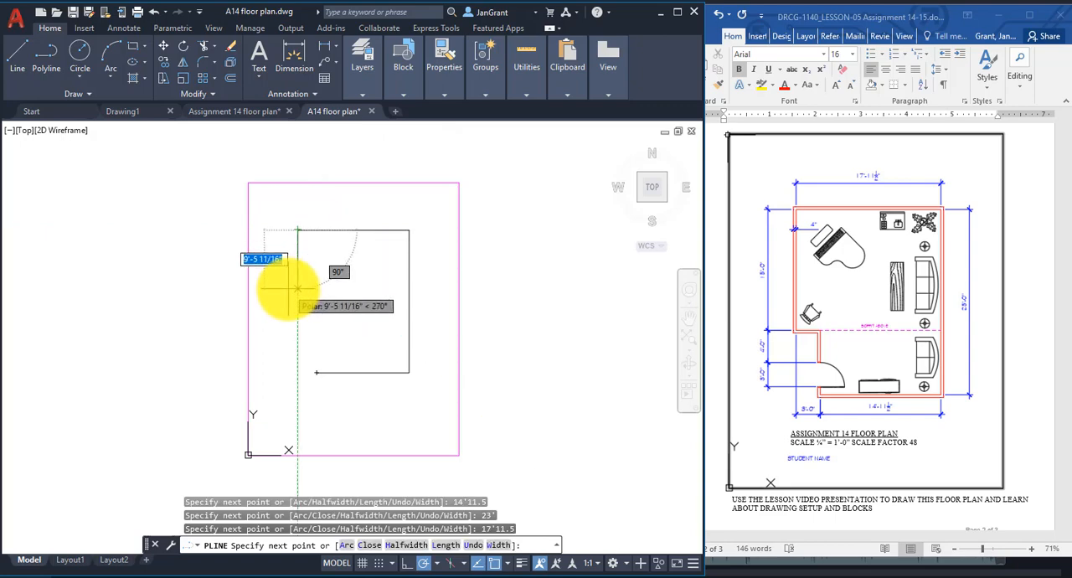
Continue the wall polyline 15' down and 3' to the right, and close it to its start point.
text(1)
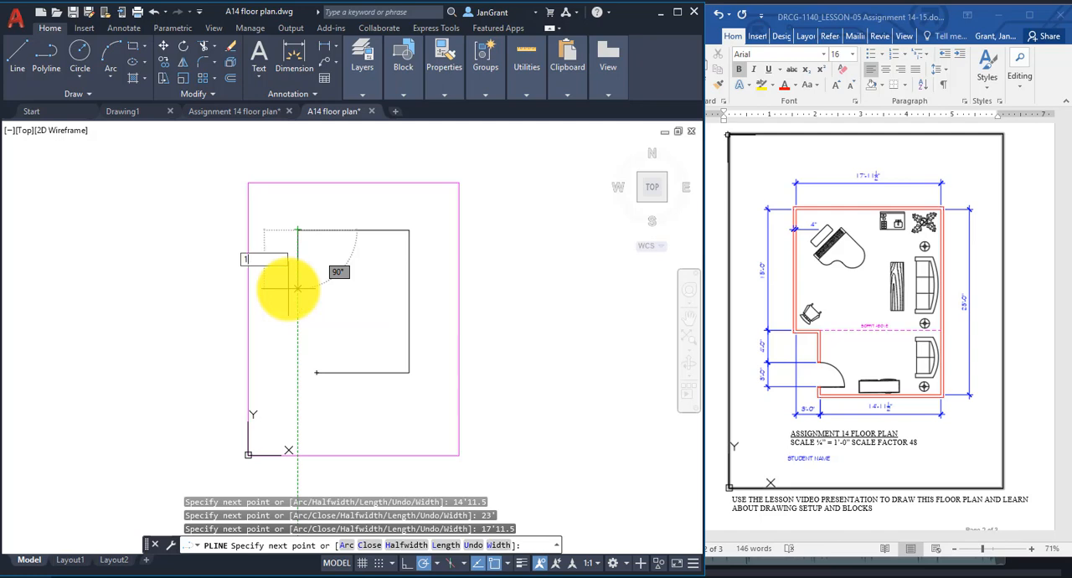
text(5')
key(Return)
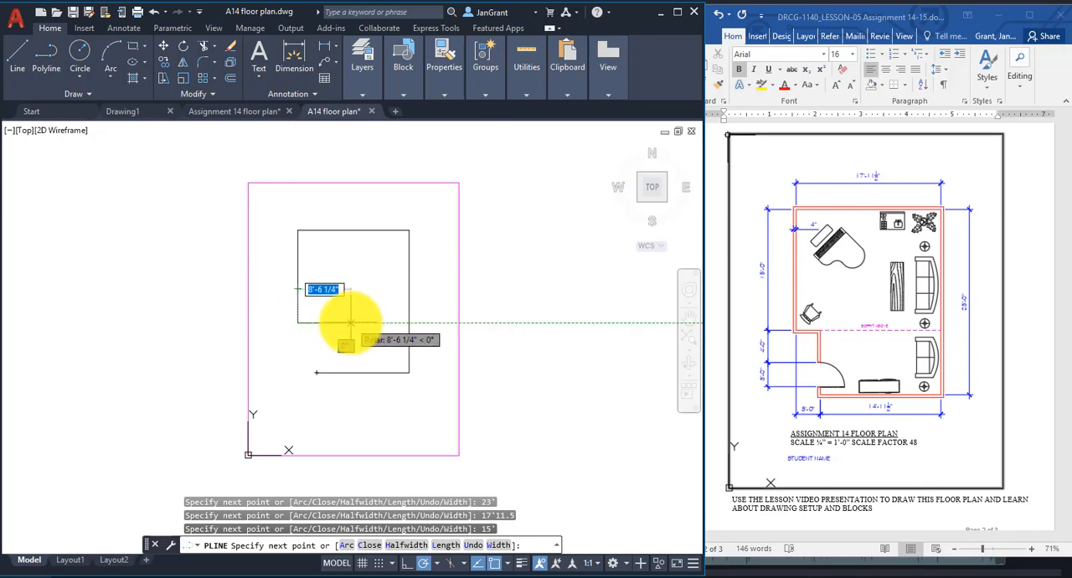
text(3')
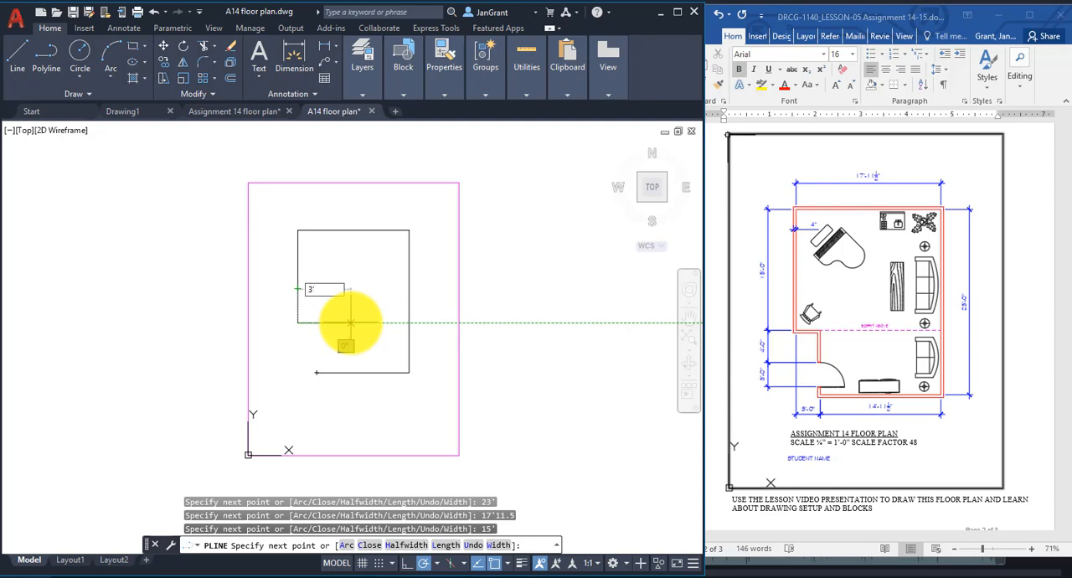
key(Return)
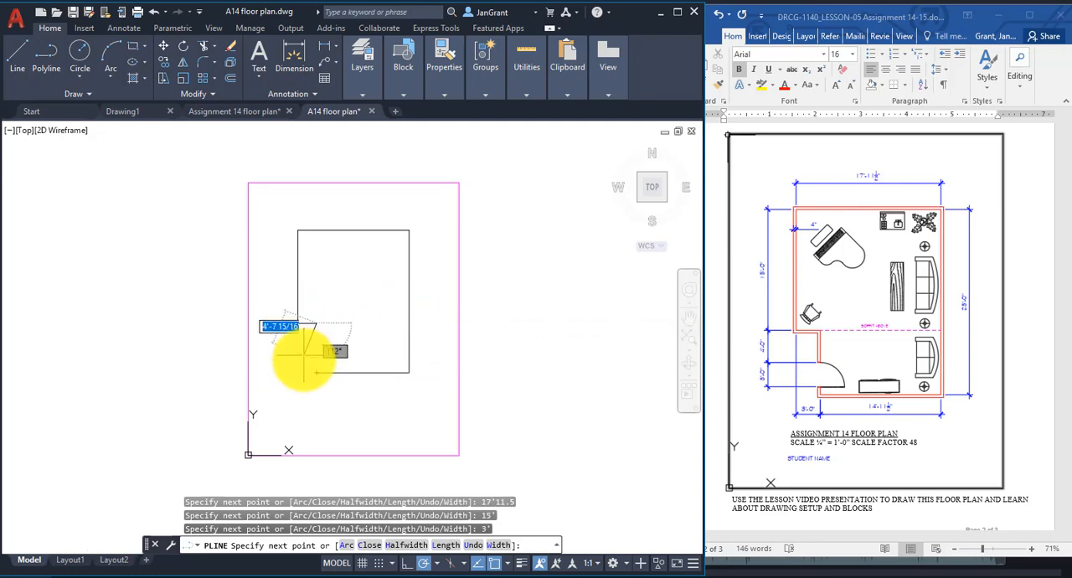
click(370, 550)
Offset the closed wall outline 4" to the outside to form the wall thickness.
scroll(344, 279, up, 2)
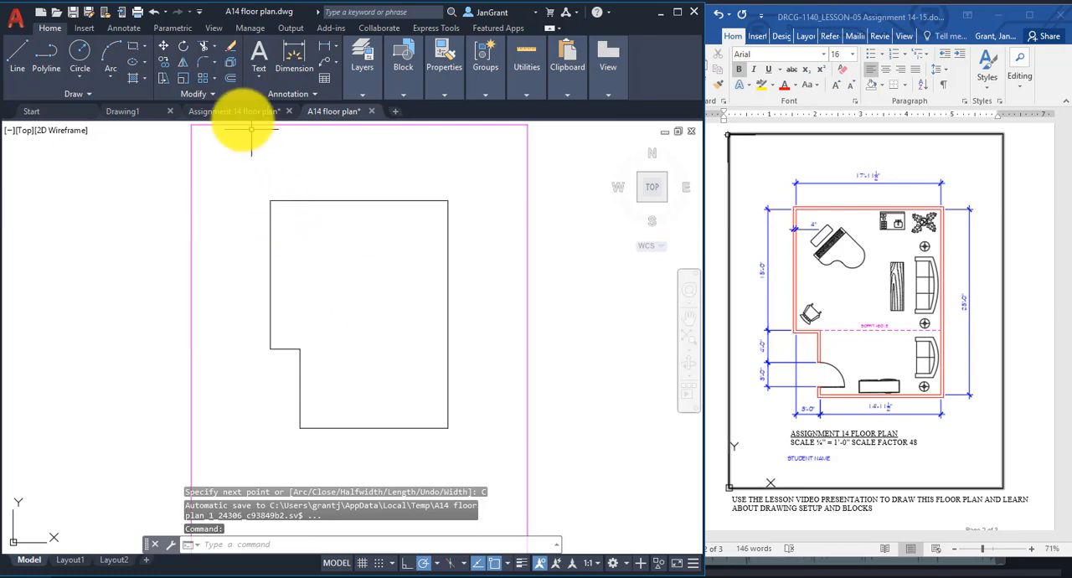
click(231, 81)
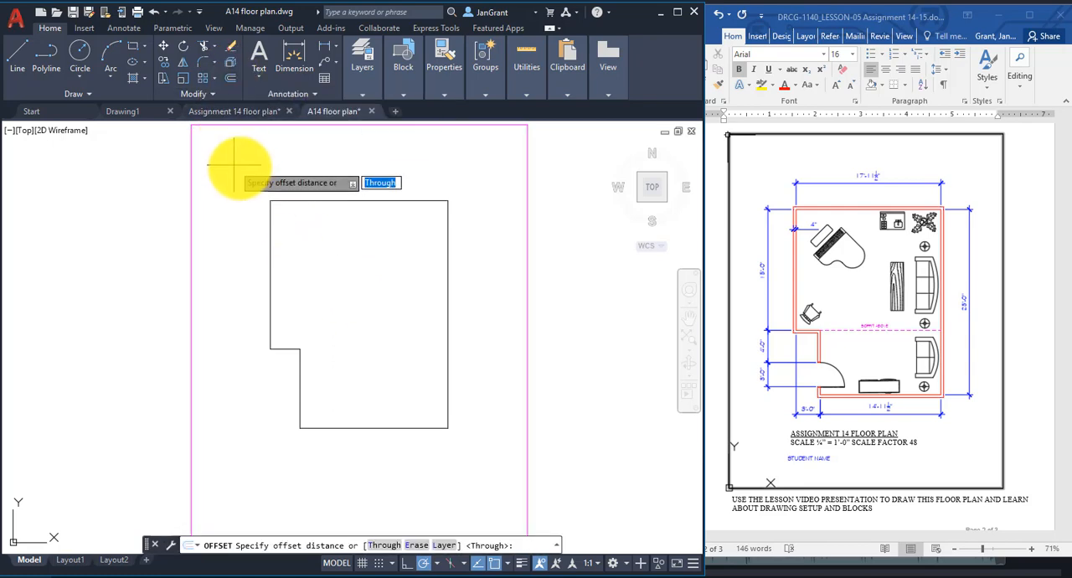
text(4)
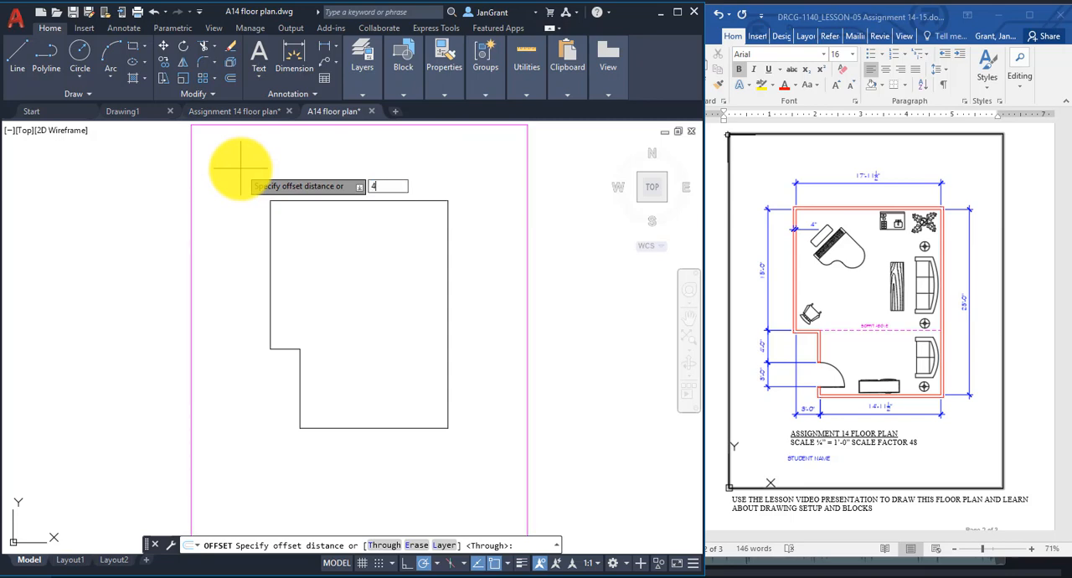
key(Return)
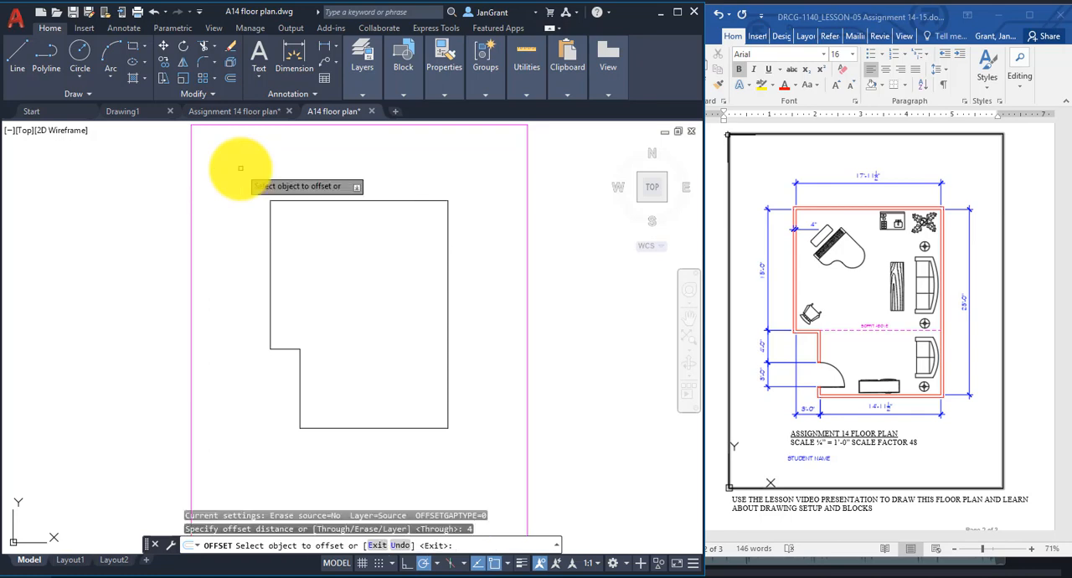
click(321, 200)
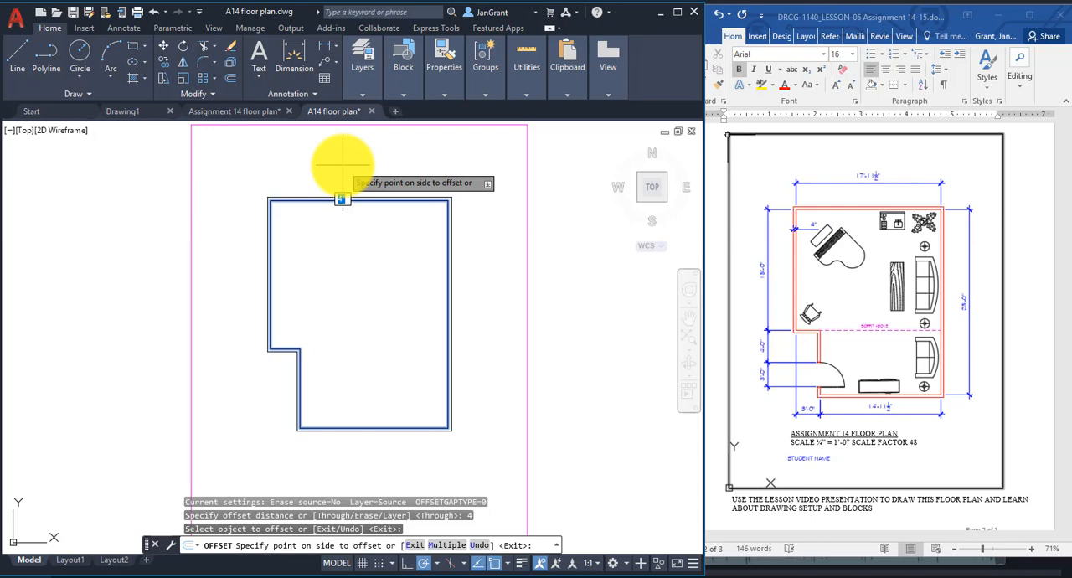
click(91, 180)
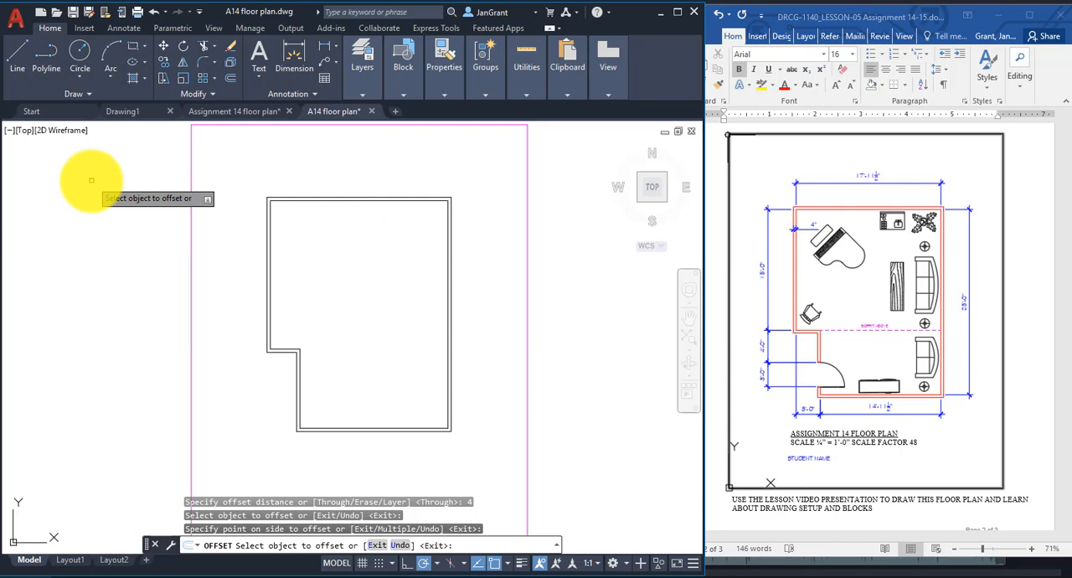
key(Escape)
key(Escape)
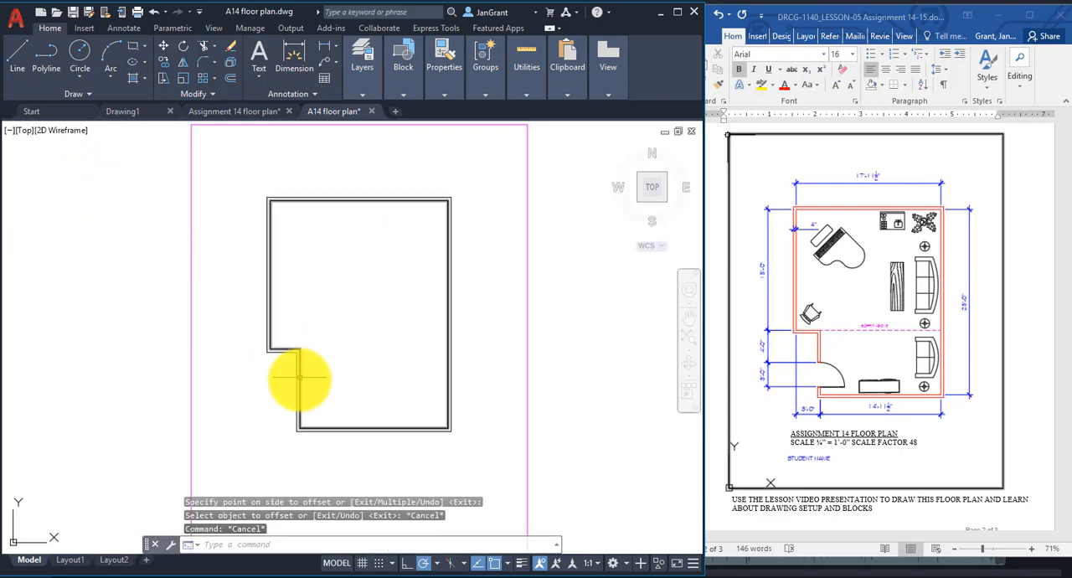
Explode the inner and outer wall outlines into separate lines.
scroll(300, 385, up, 2)
scroll(300, 385, up, 2)
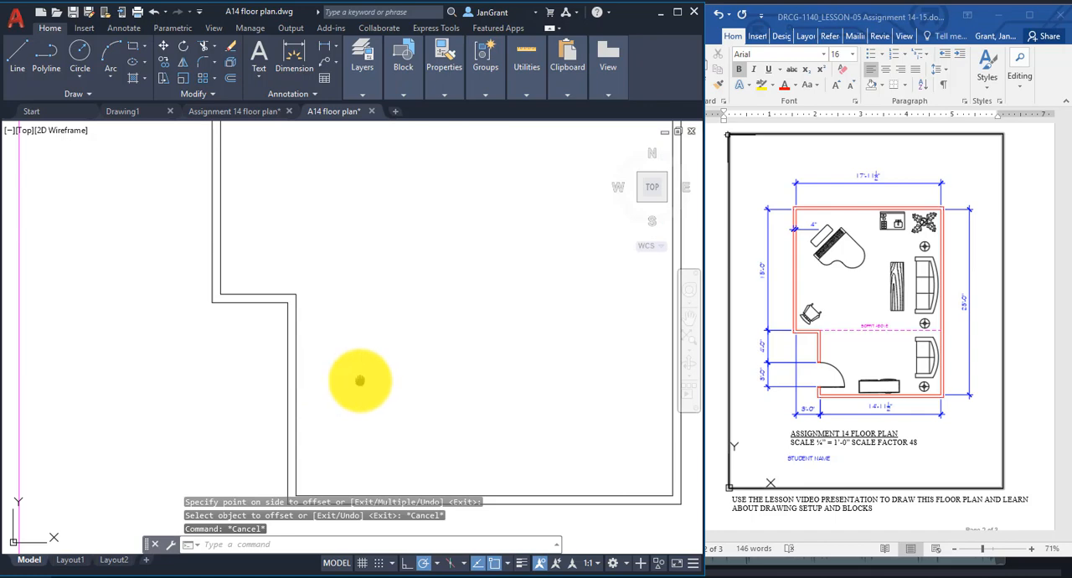
mouse_move(354, 377)
middle_down()
mouse_move(342, 292)
mouse_move(310, 289)
mouse_move(297, 300)
middle_up()
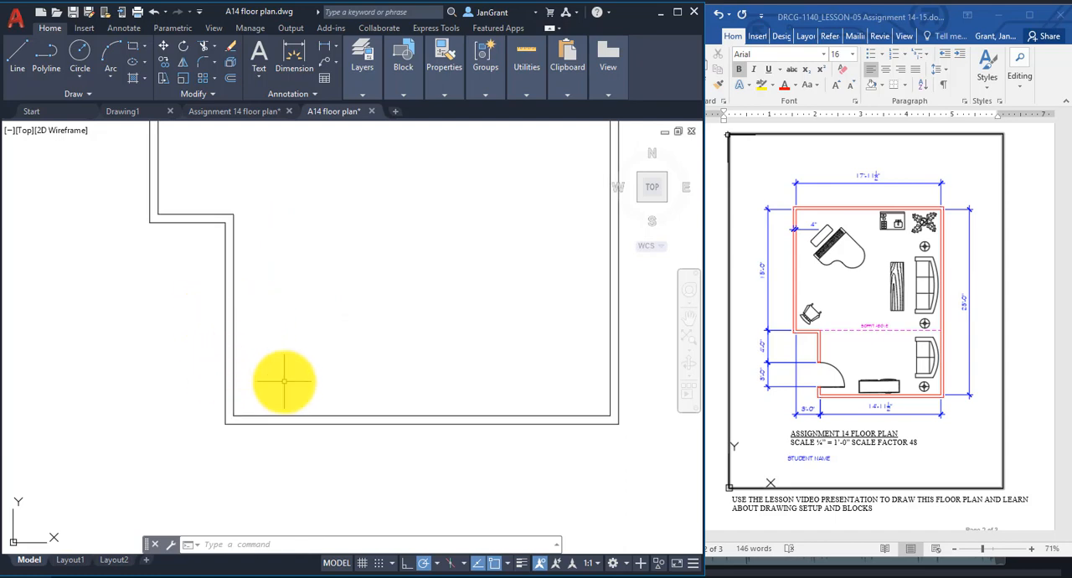
middle_drag(285, 381, 274, 376)
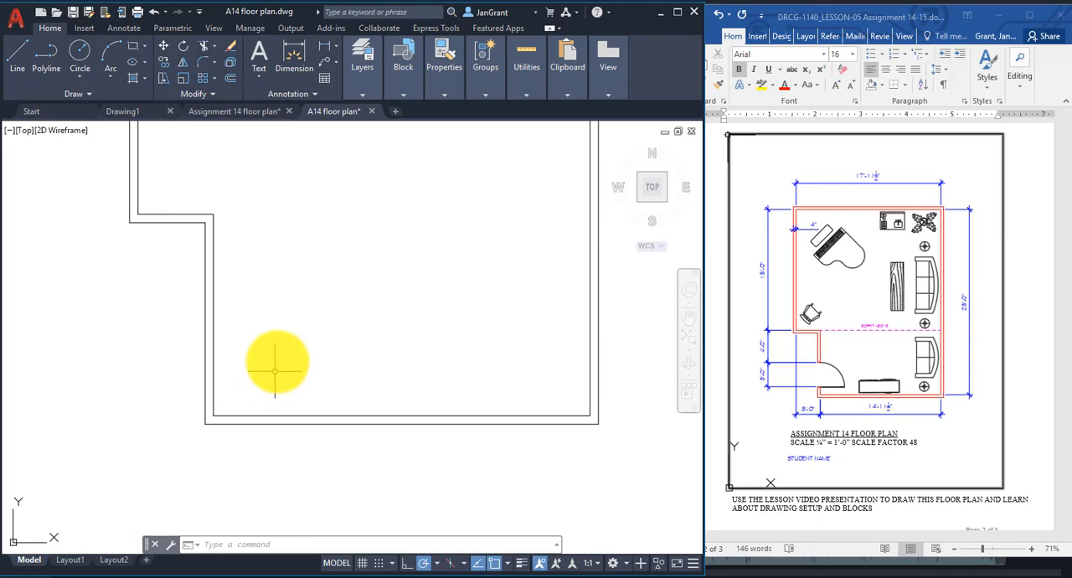
click(232, 67)
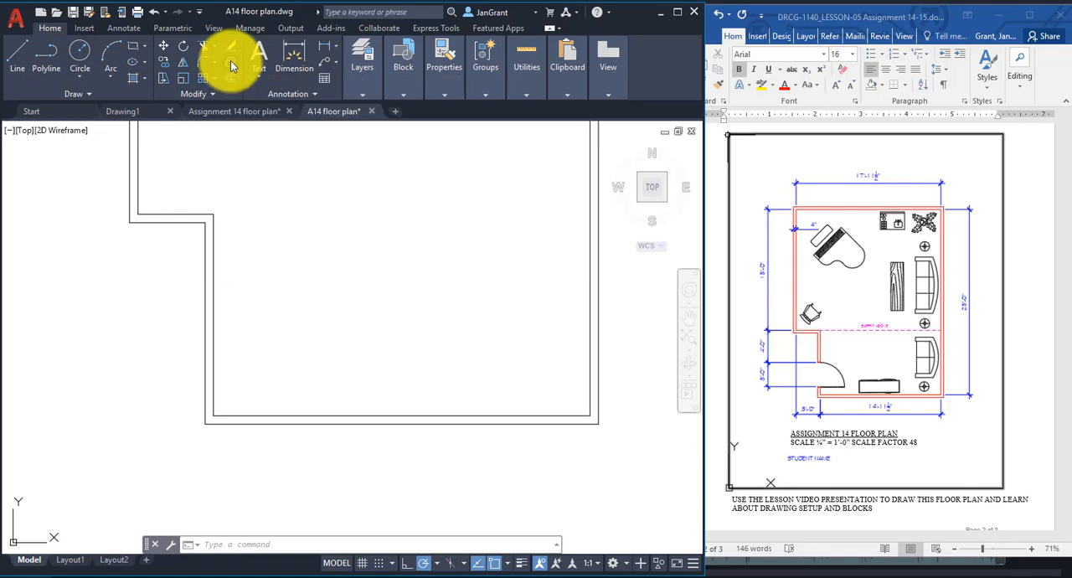
click(210, 277)
click(214, 279)
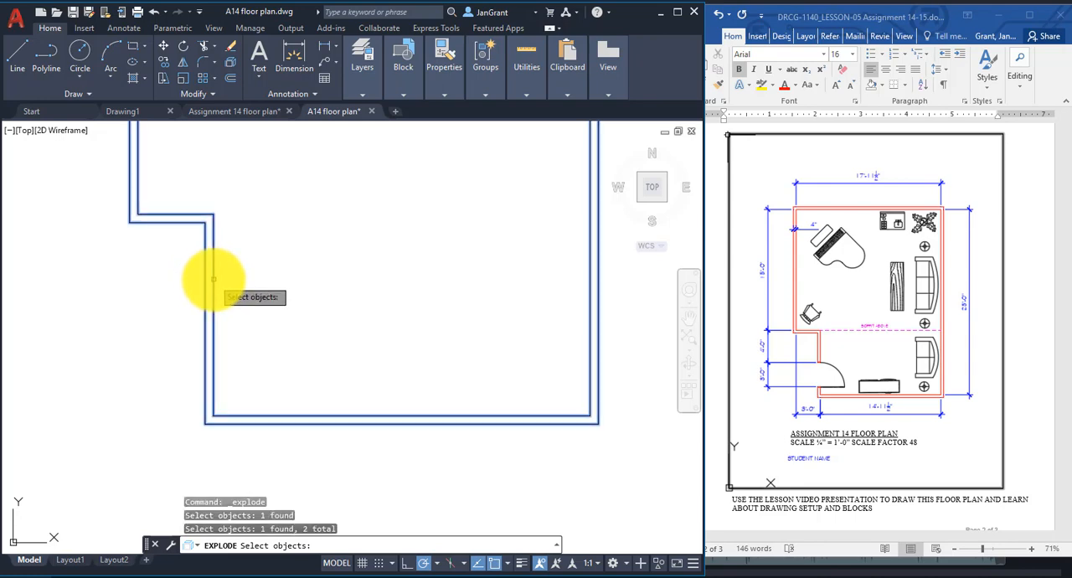
key(Return)
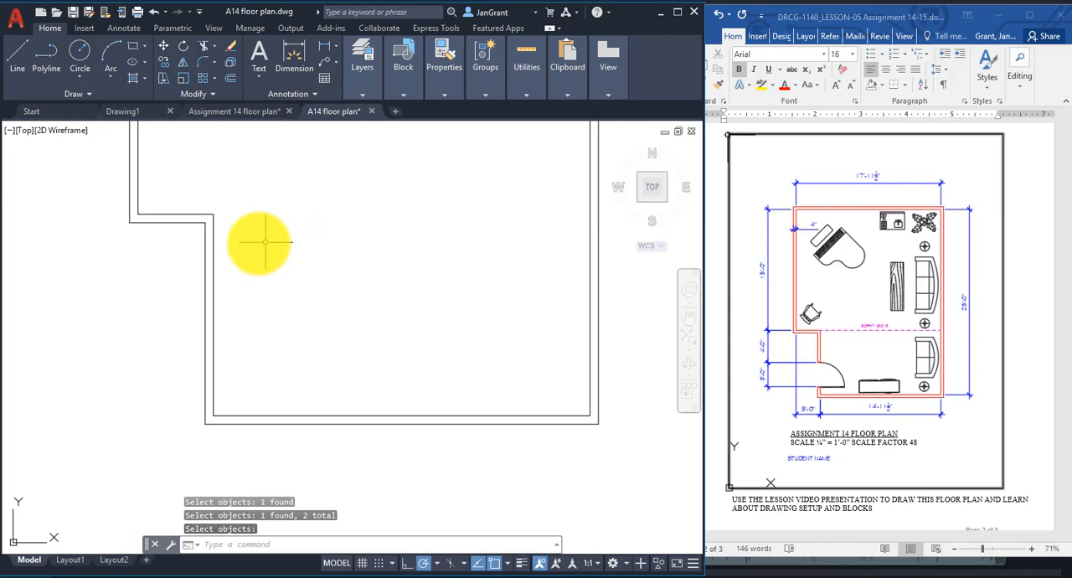
Offset the inner horizontal wall line at the lower-left jog 4' downward to mark the door opening's upper edge.
mouse_move(213, 249)
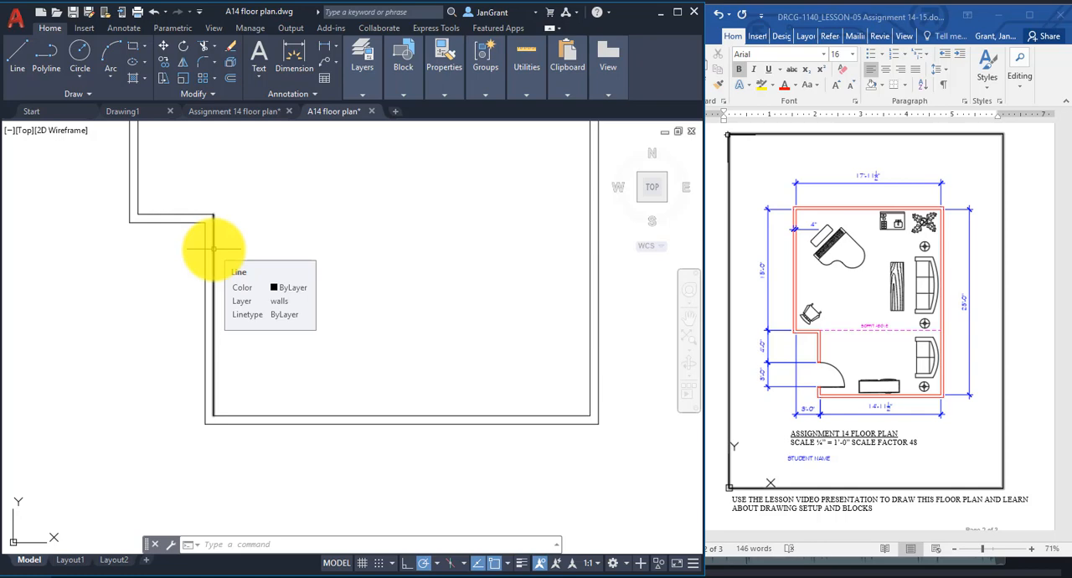
mouse_move(179, 214)
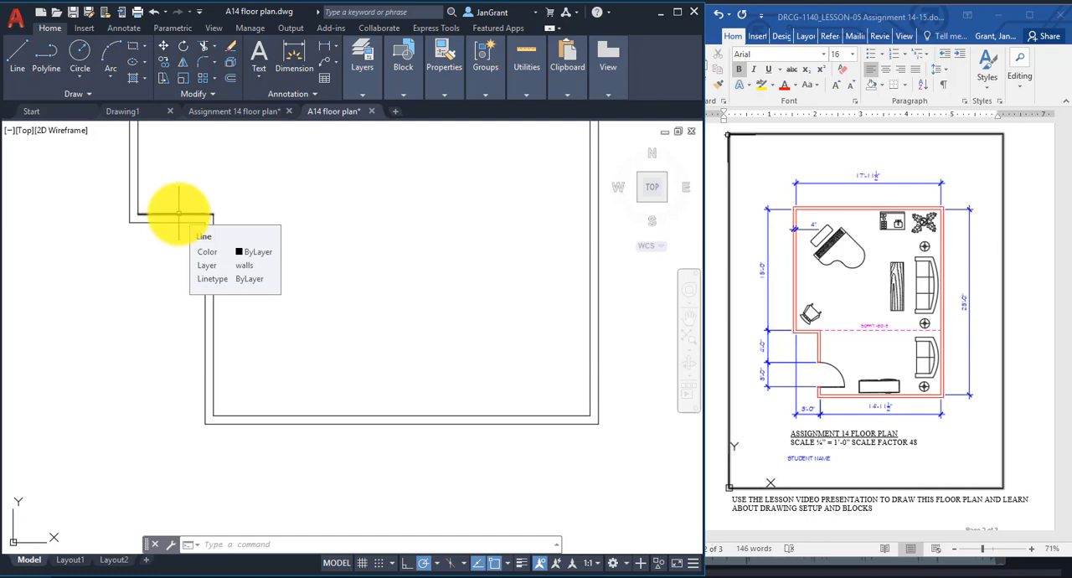
click(230, 81)
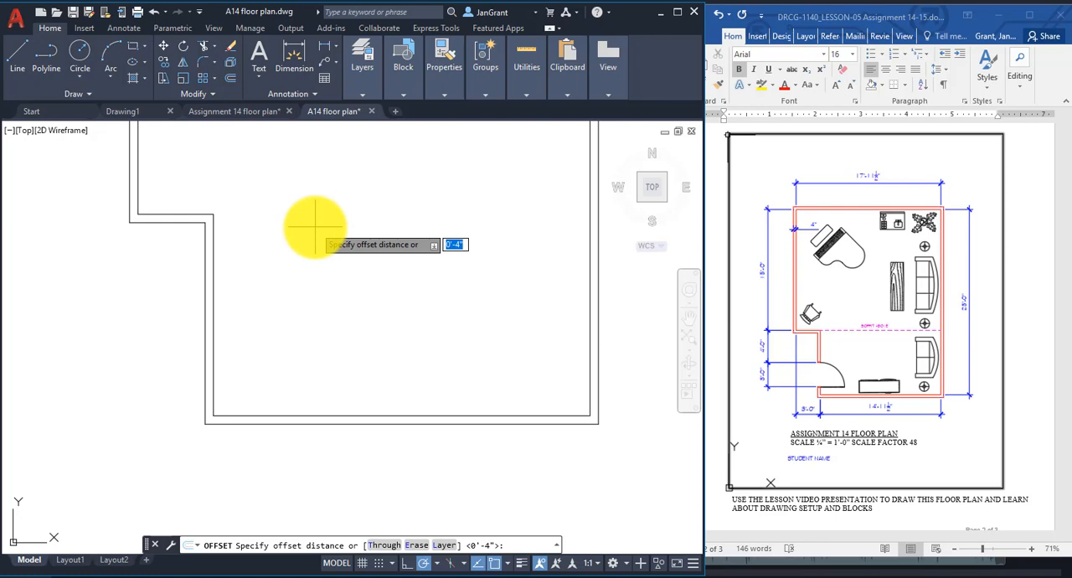
text(4)
key(Return)
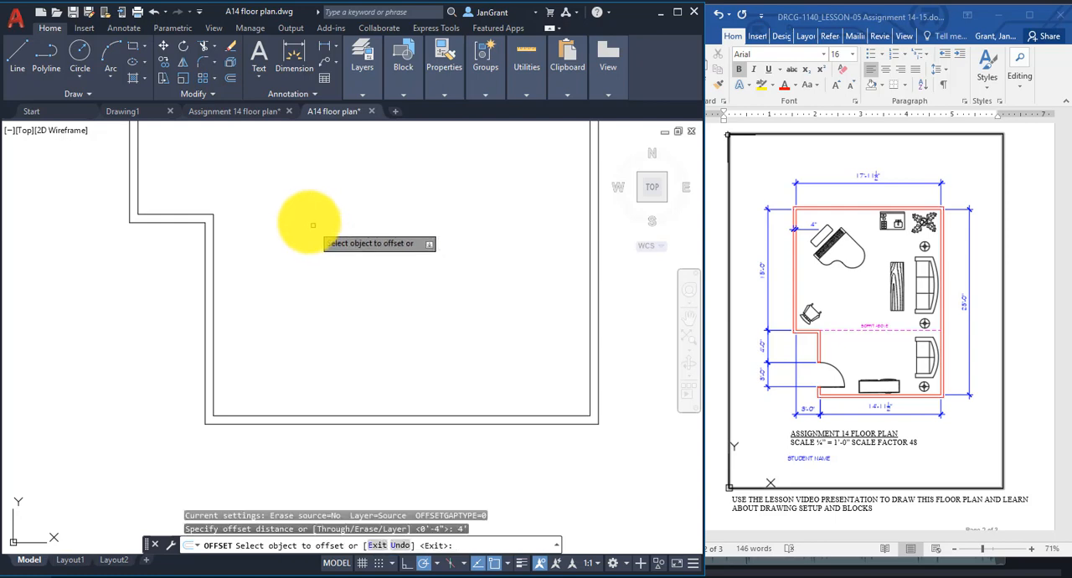
click(170, 214)
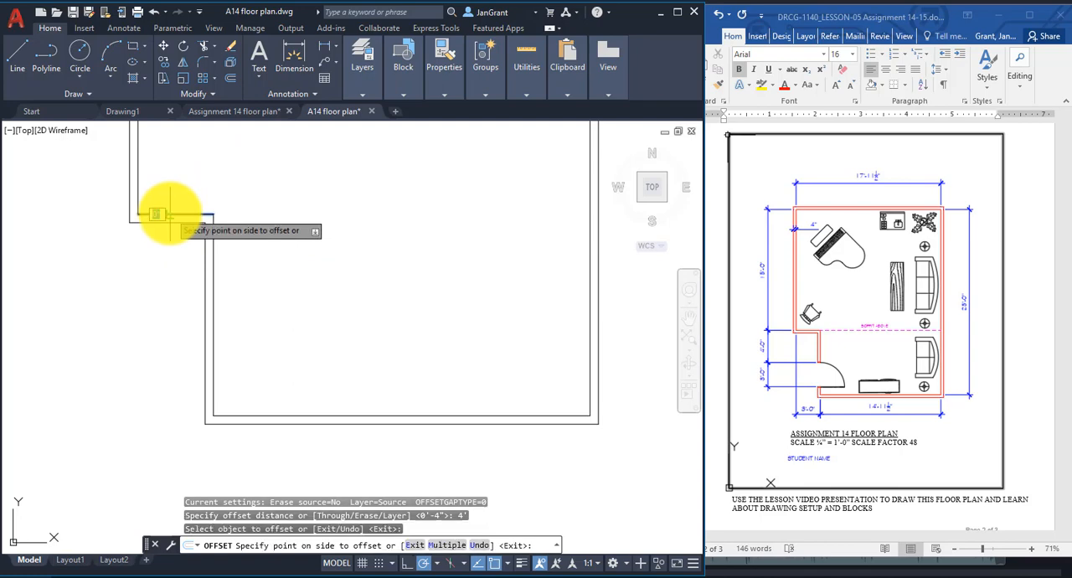
click(165, 373)
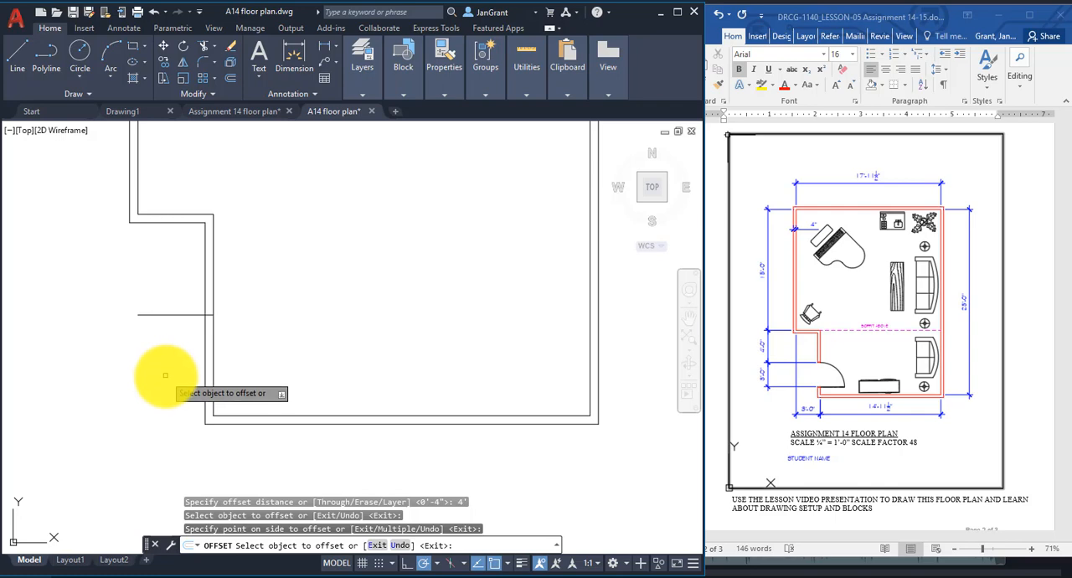
Offset the door opening's upper edge line 3' downward to mark its lower edge.
click(177, 313)
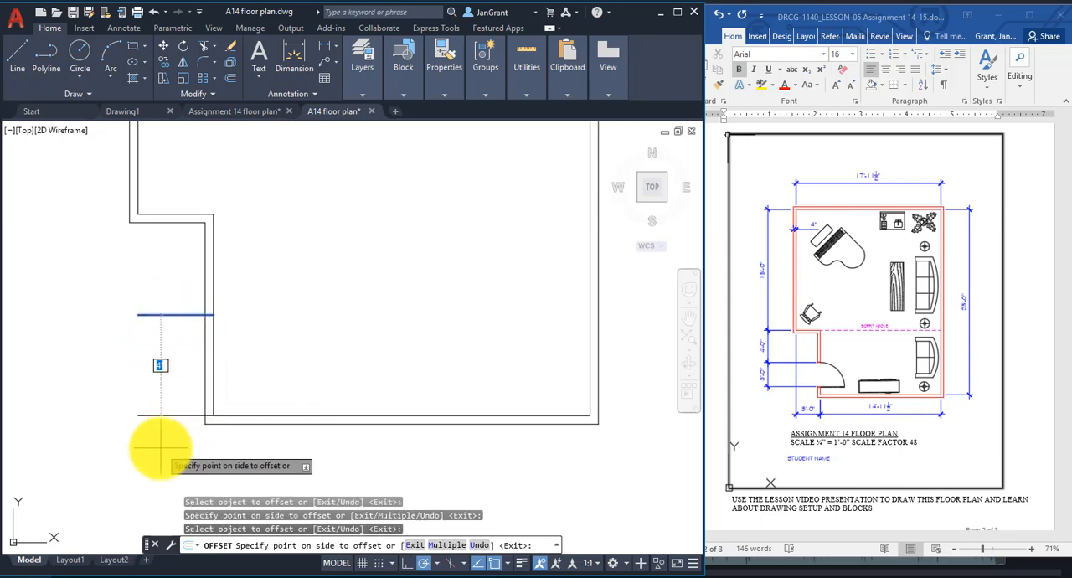
text(3)
key(Return)
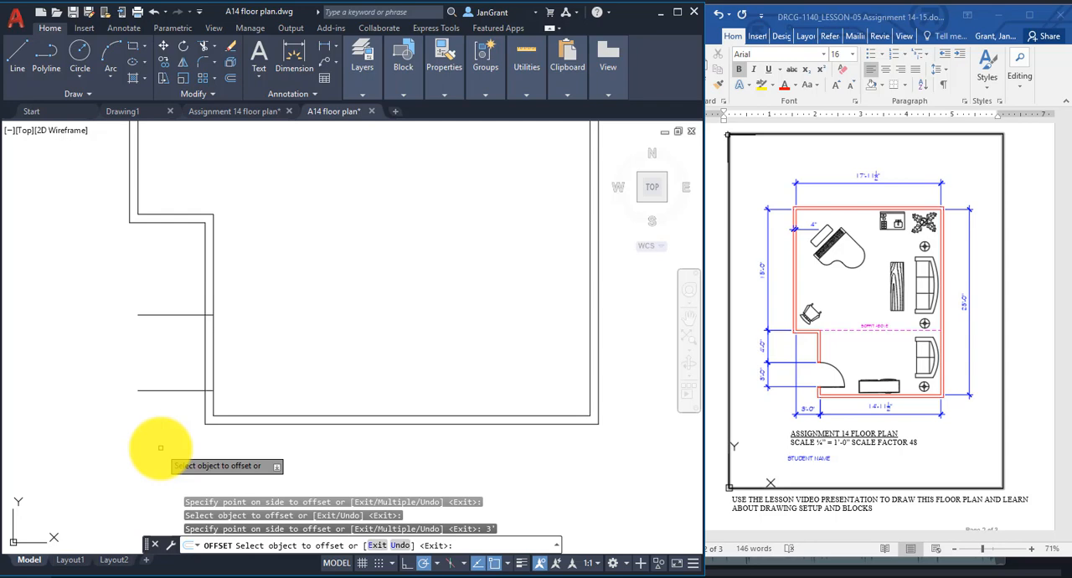
key(Escape)
key(Escape)
key(Escape)
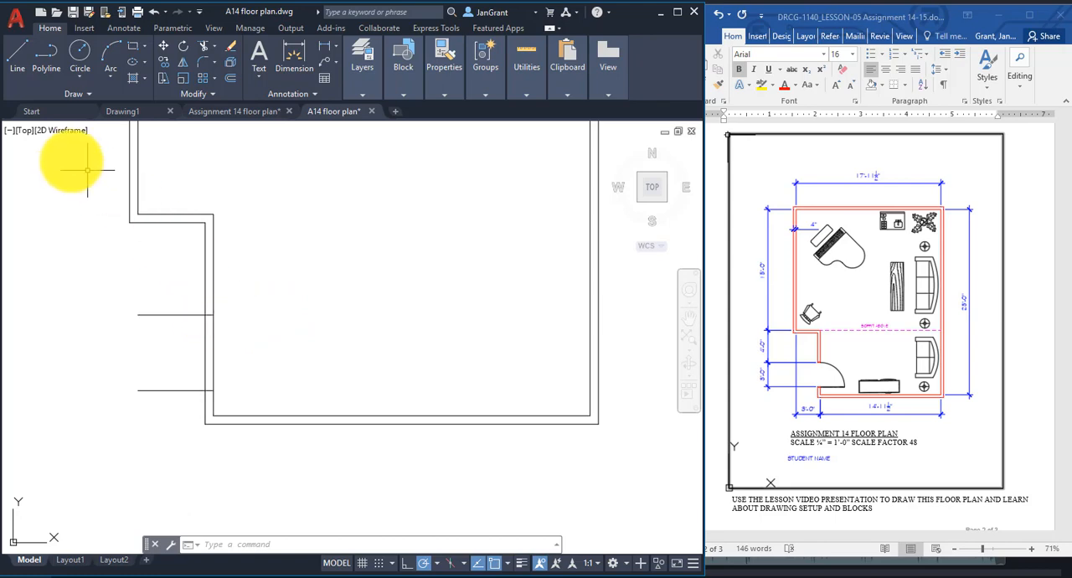
click(19, 56)
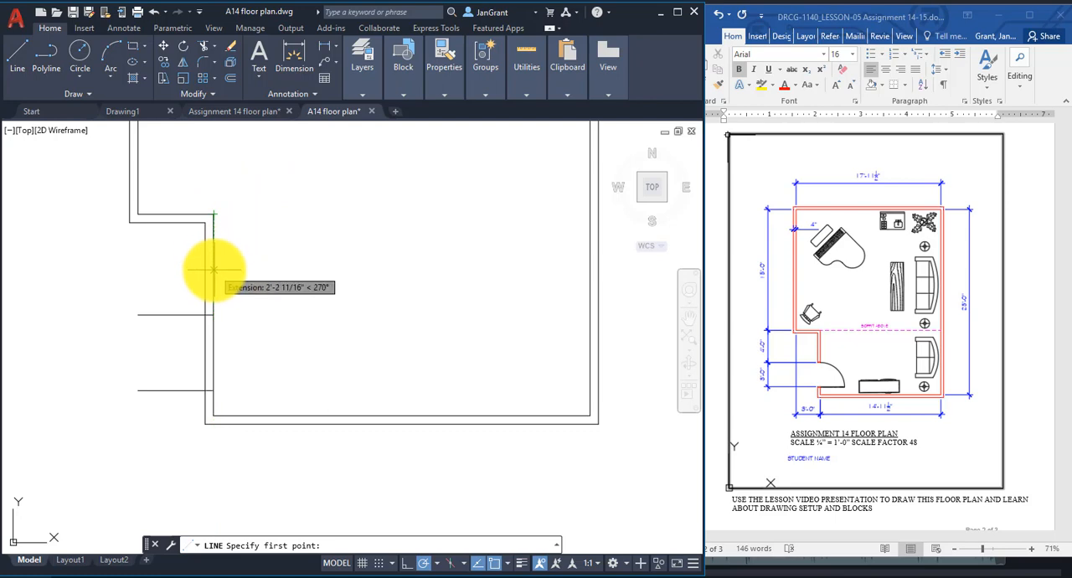
text(4')
key(Return)
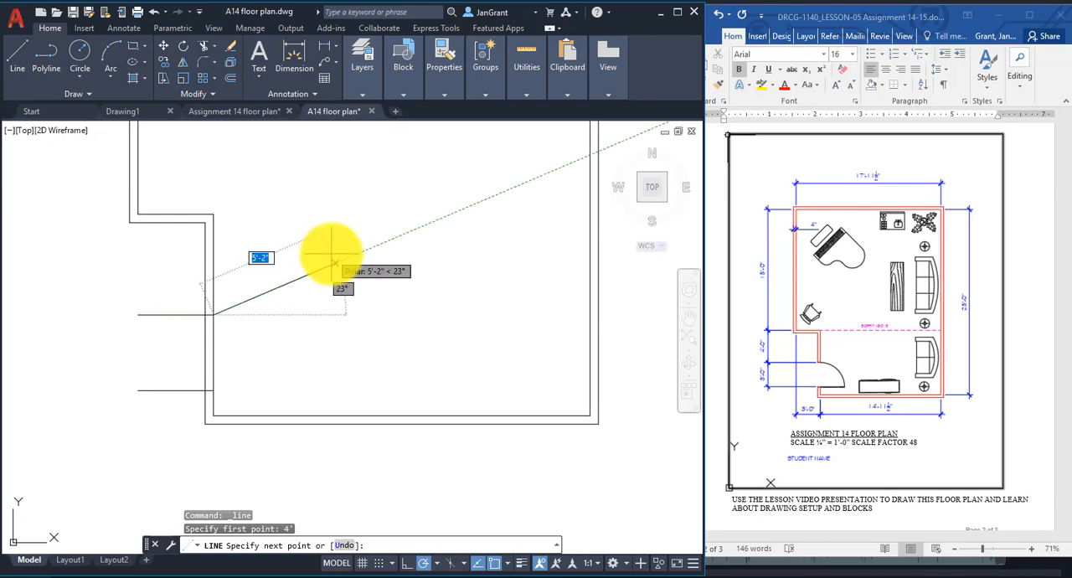
key(Escape)
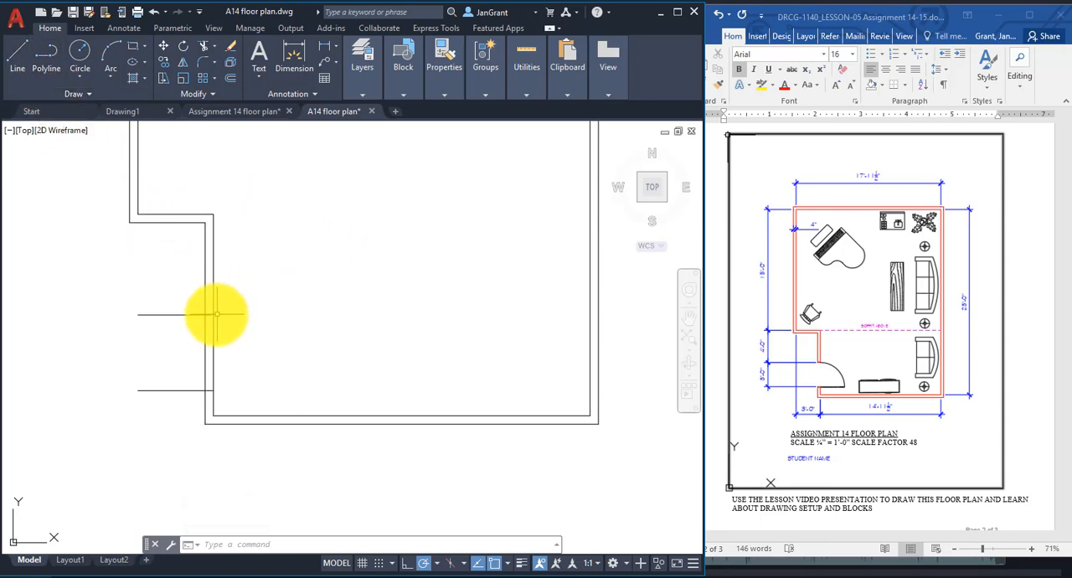
Trim the overhanging ends of the two offset lines and both wall lines between them to cut the door opening.
mouse_move(214, 316)
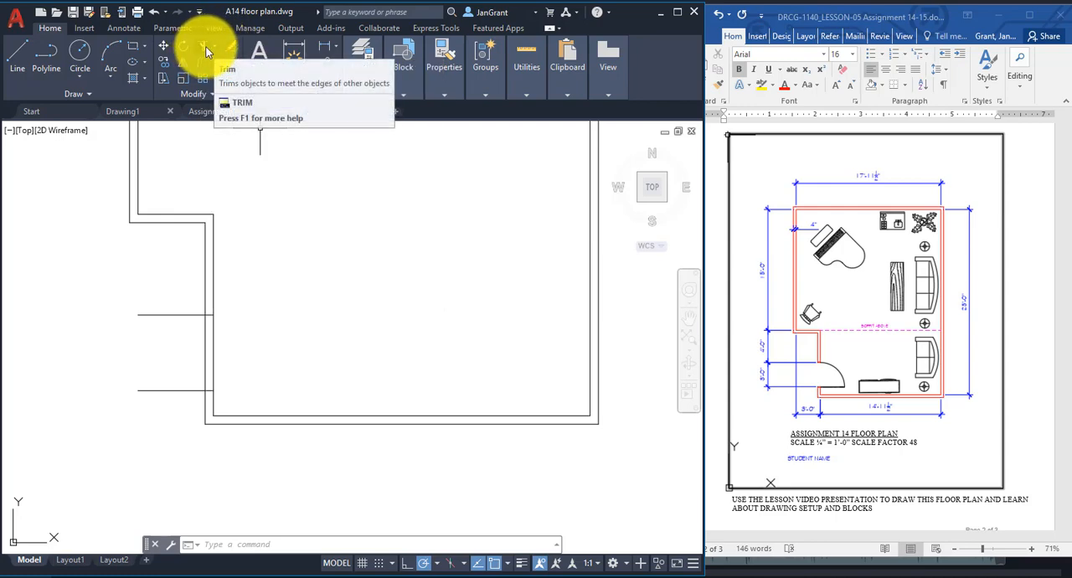
click(206, 47)
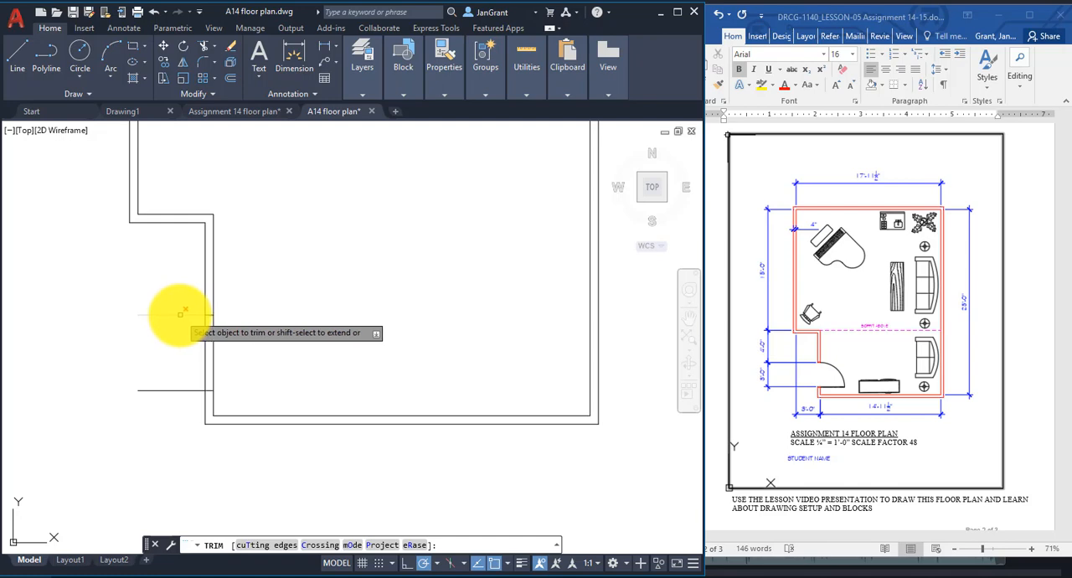
click(178, 313)
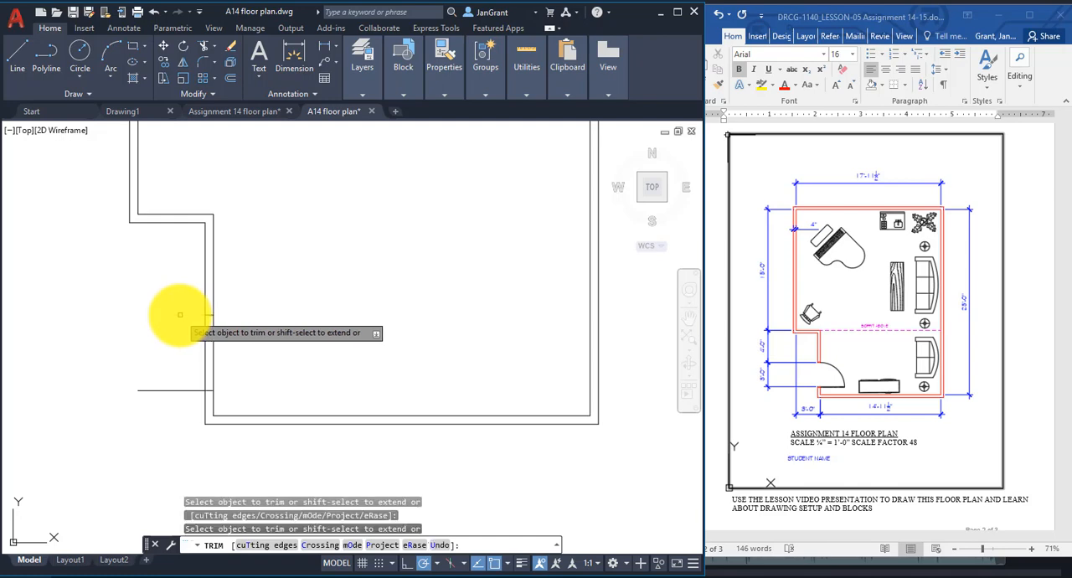
click(212, 354)
click(205, 368)
click(188, 390)
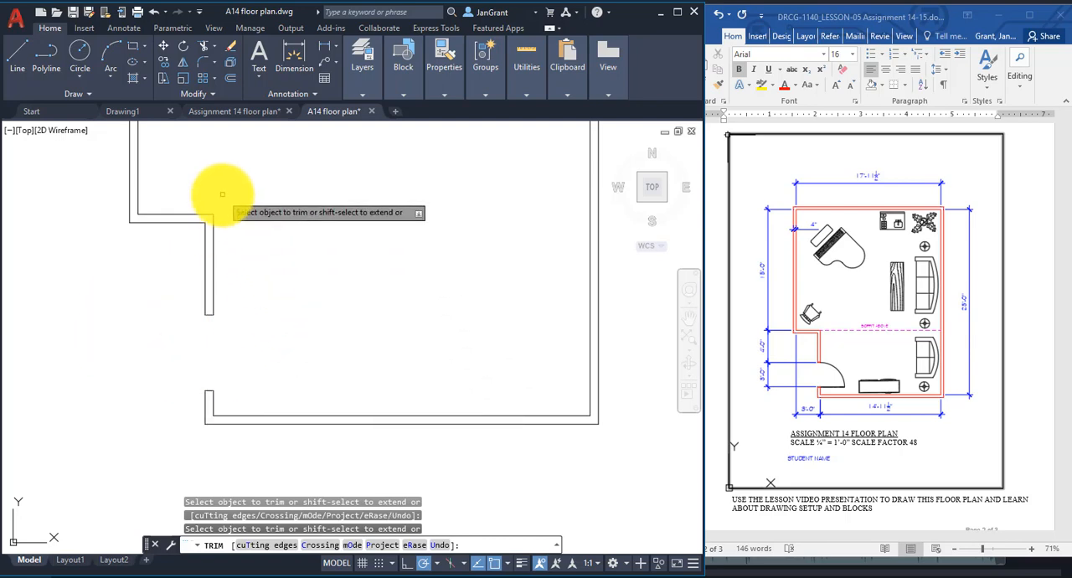
right_click(243, 207)
click(250, 214)
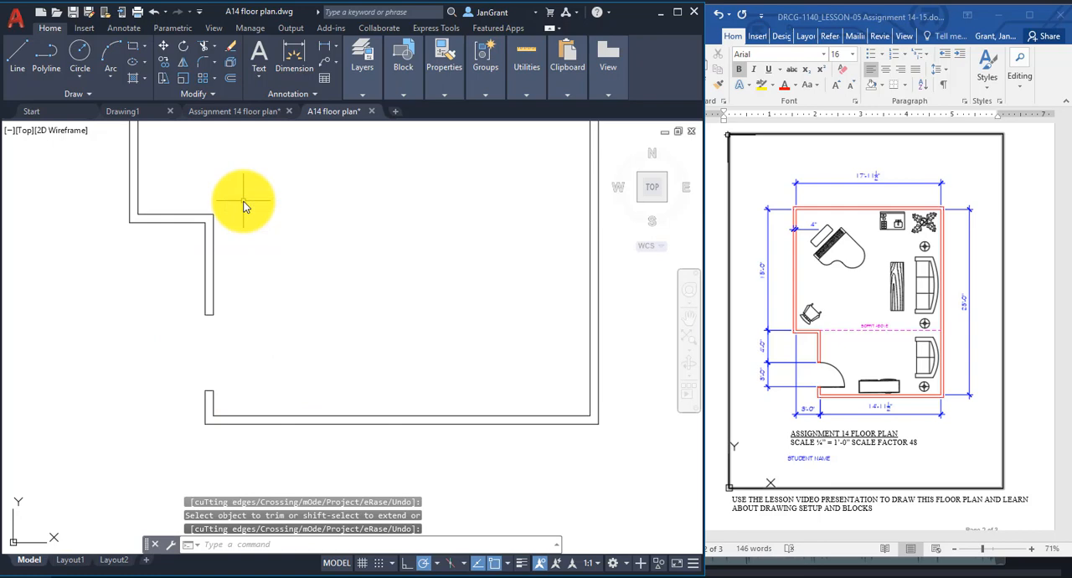
key(Escape)
key(Escape)
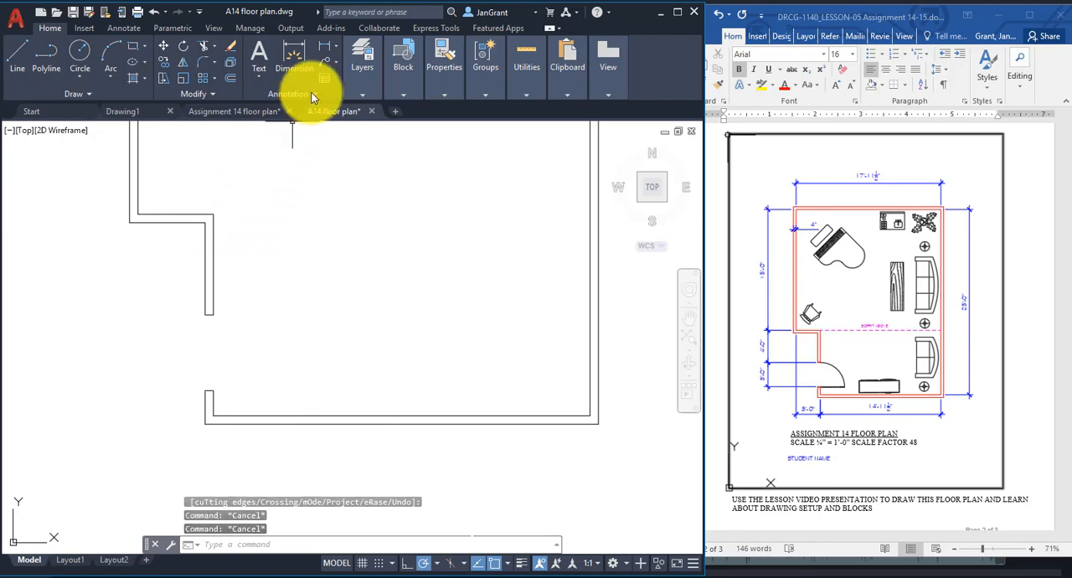
Make the door layer current and draw a 3' horizontal door line to the right from the opening's lower inner corner.
click(362, 92)
click(483, 112)
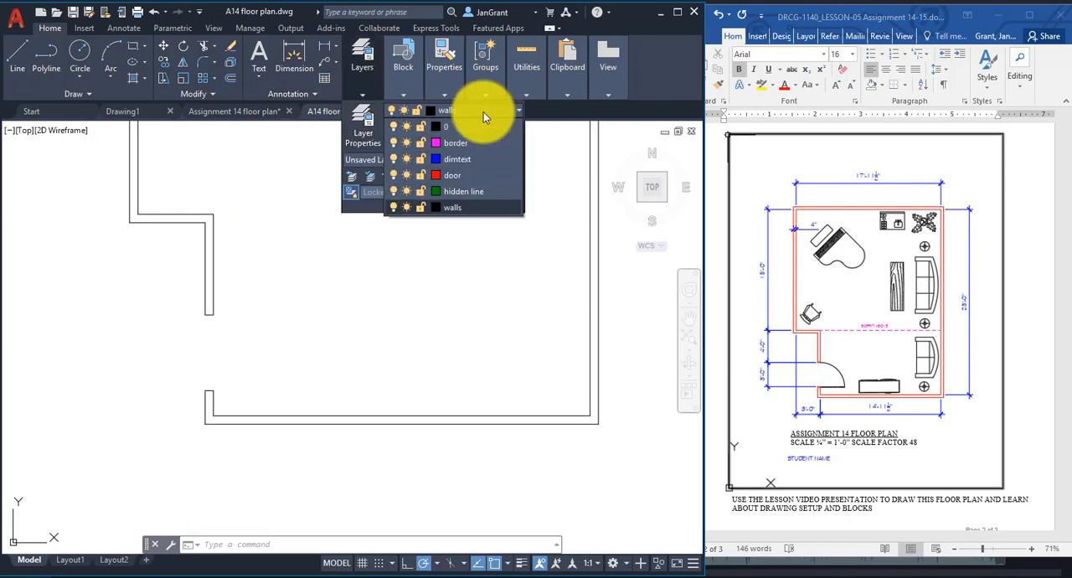
click(458, 174)
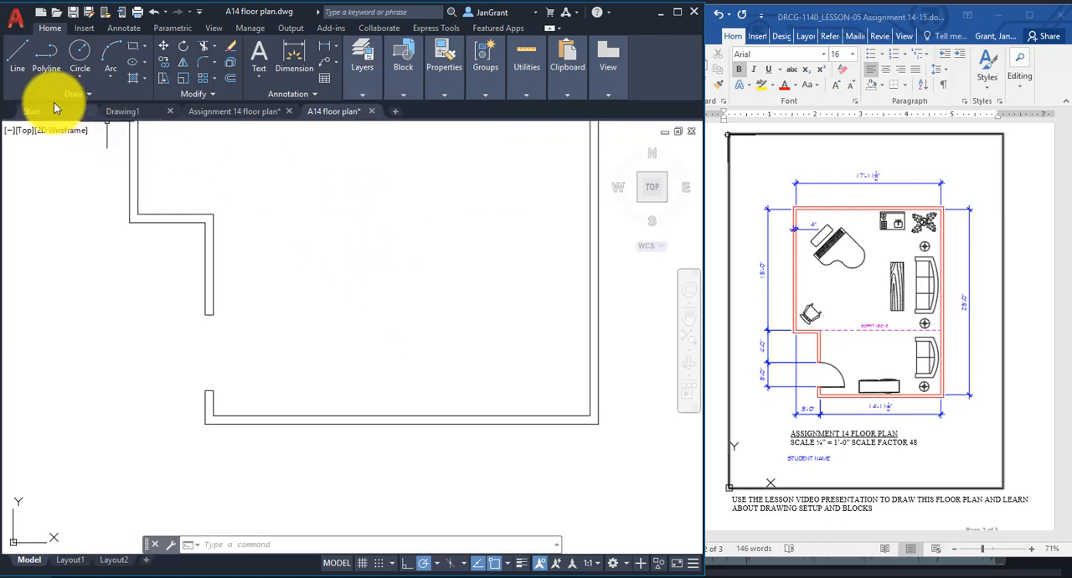
click(23, 57)
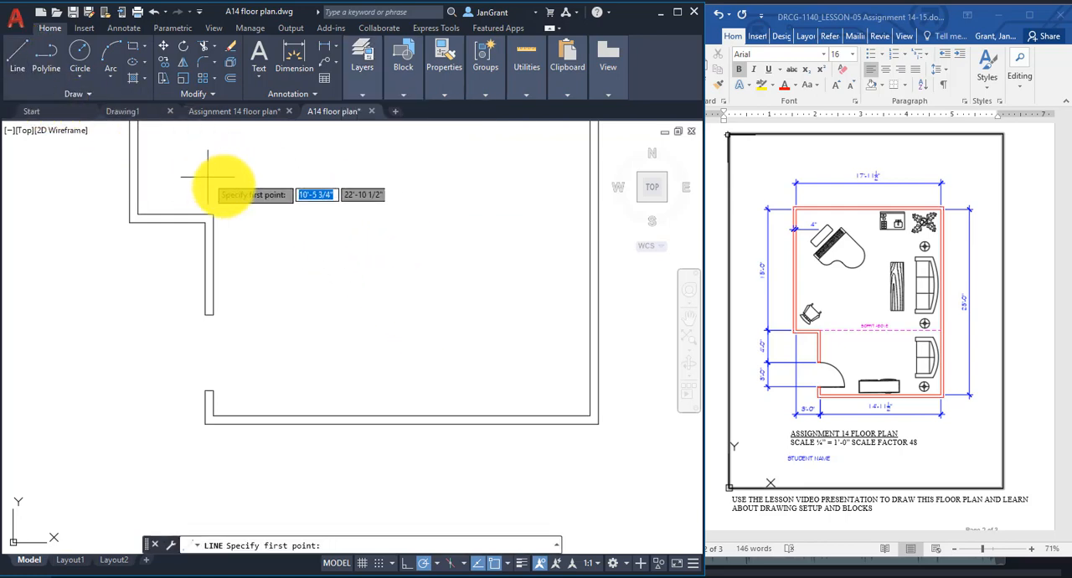
click(214, 390)
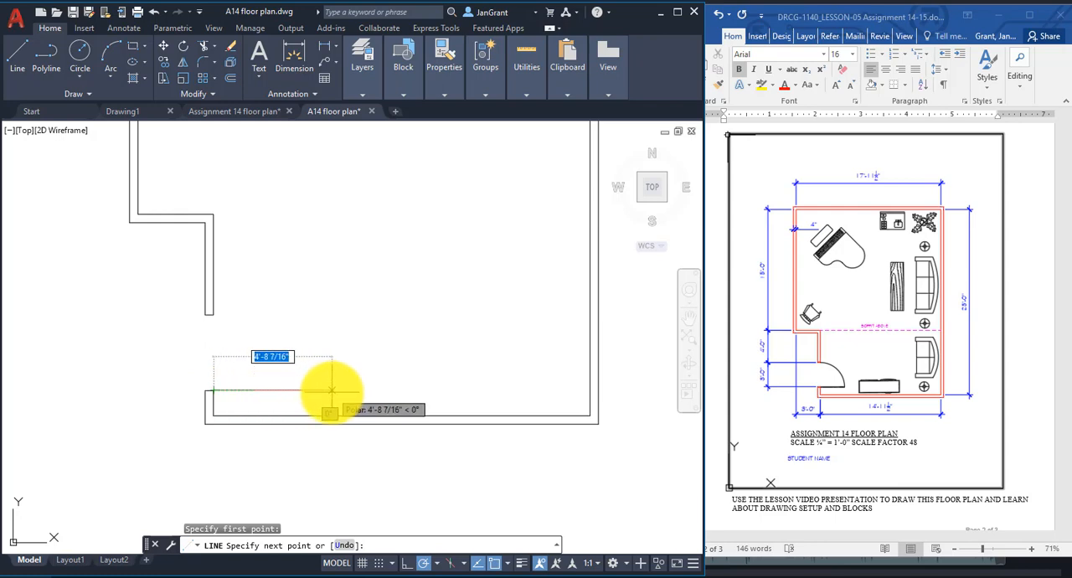
text(3')
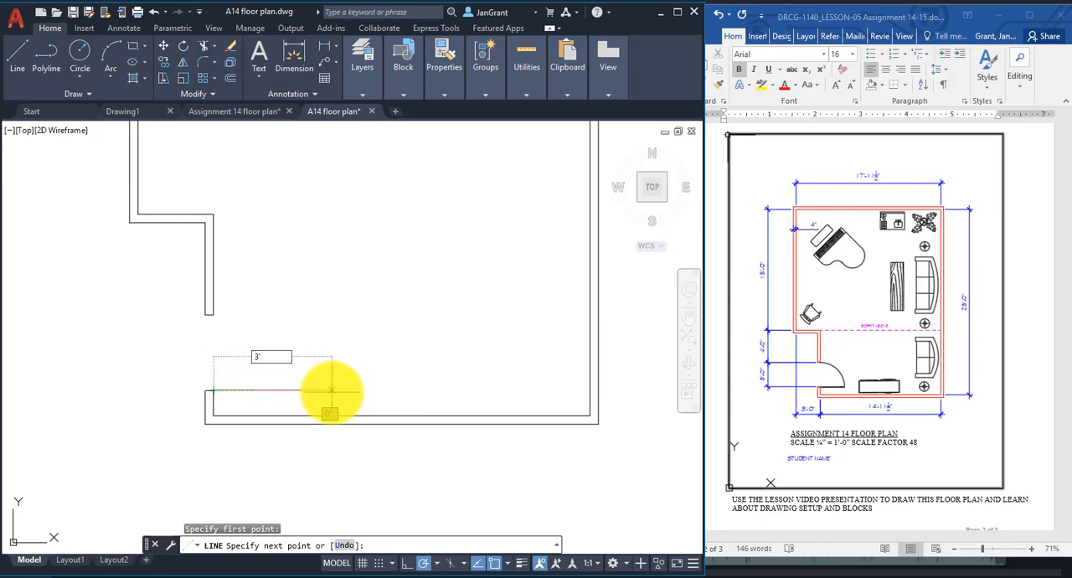
key(Return)
key(Return)
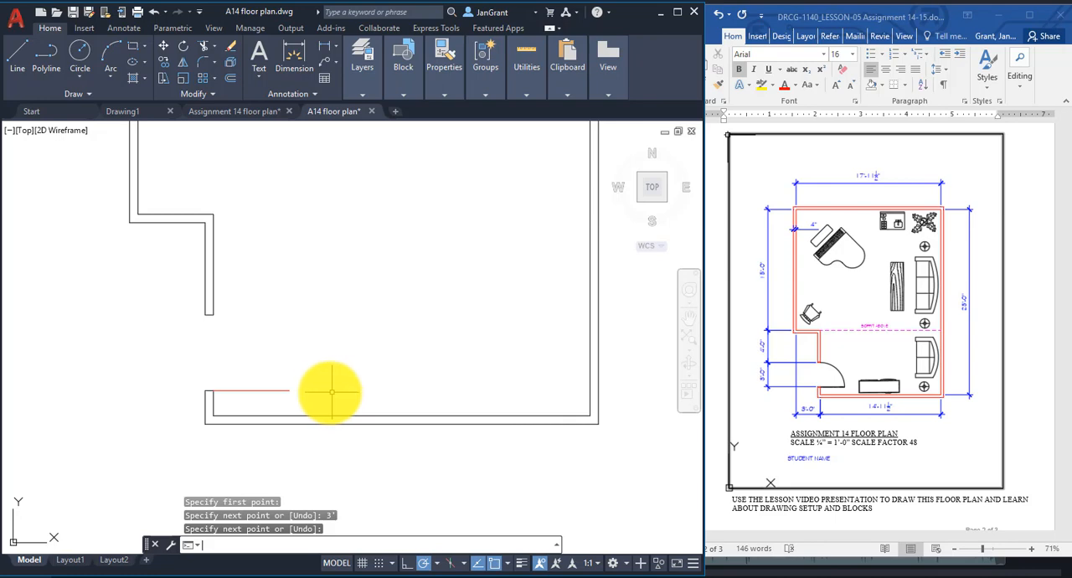
click(283, 390)
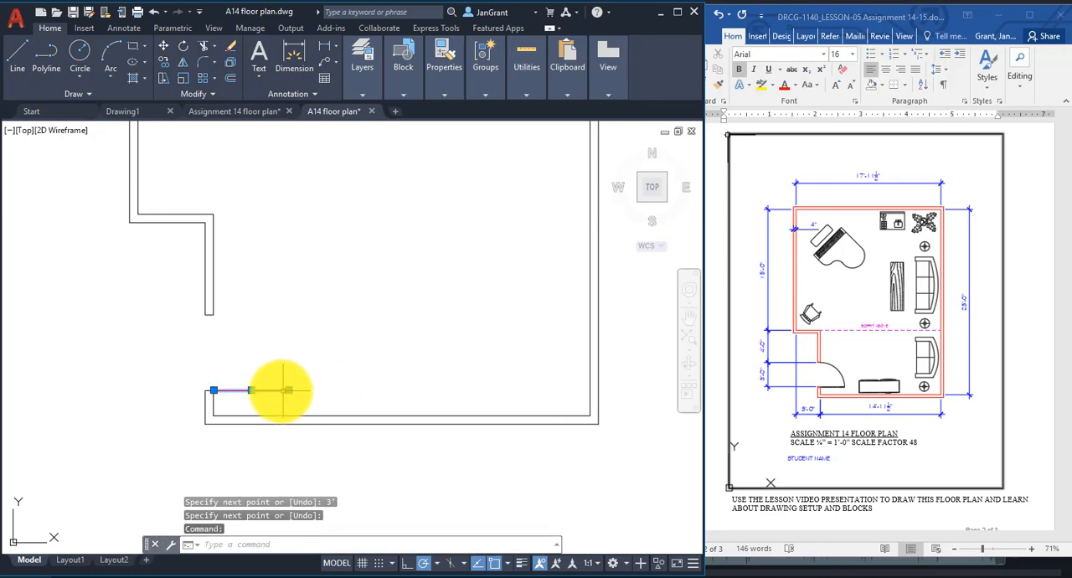
click(358, 76)
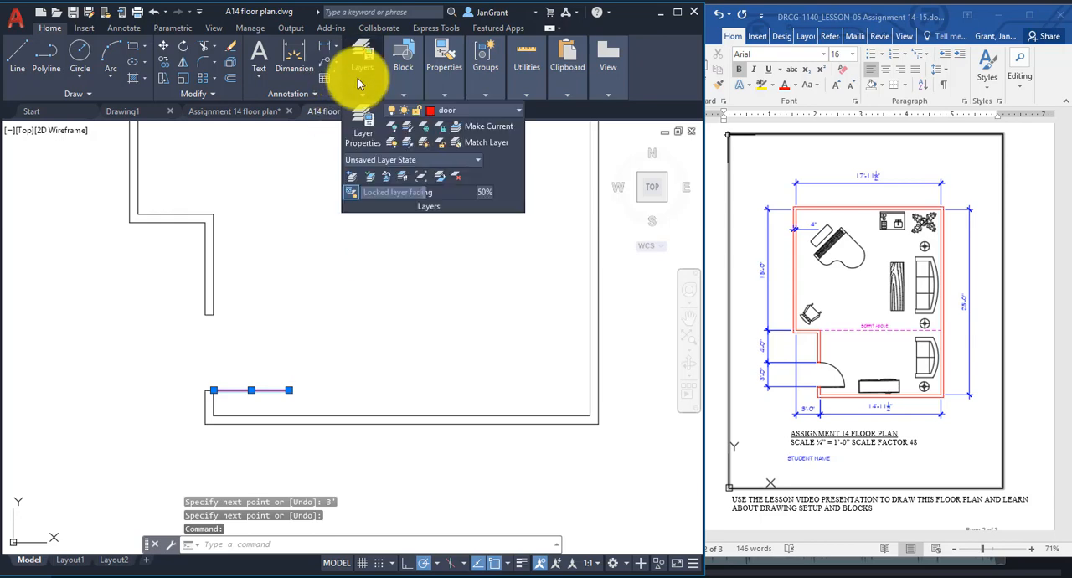
click(480, 112)
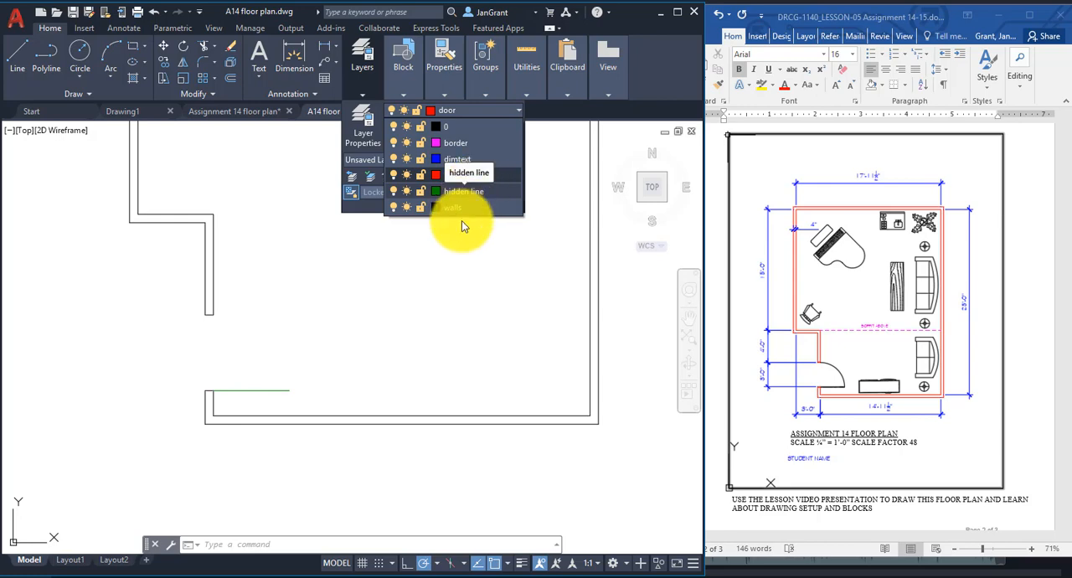
key(Escape)
key(Escape)
key(Escape)
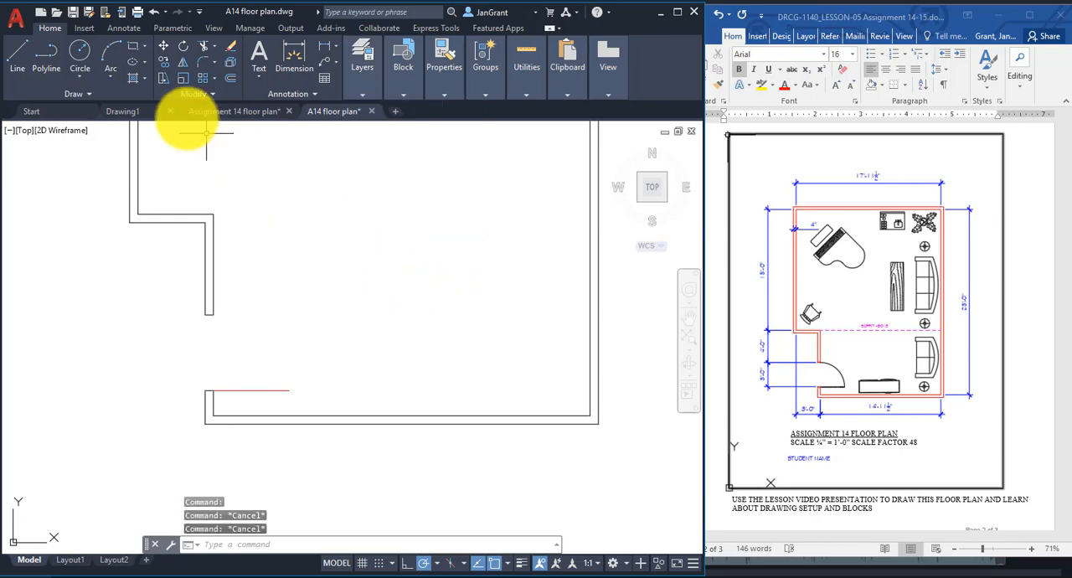
Draw the door swing as a Start, End, Direction arc from the opening's upper inner corner to the door line's free end, tangent horizontally.
click(106, 73)
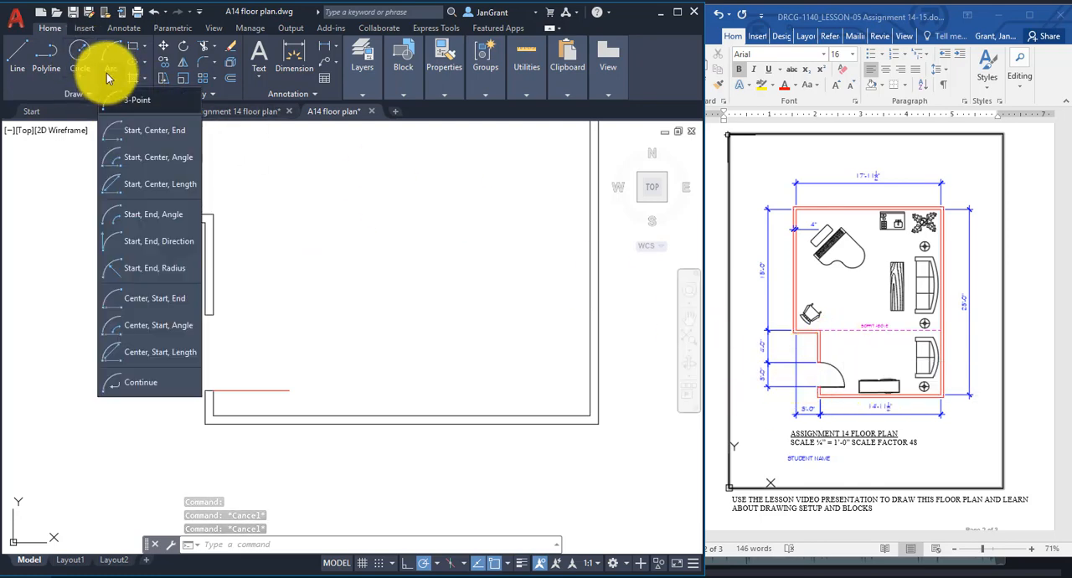
click(165, 242)
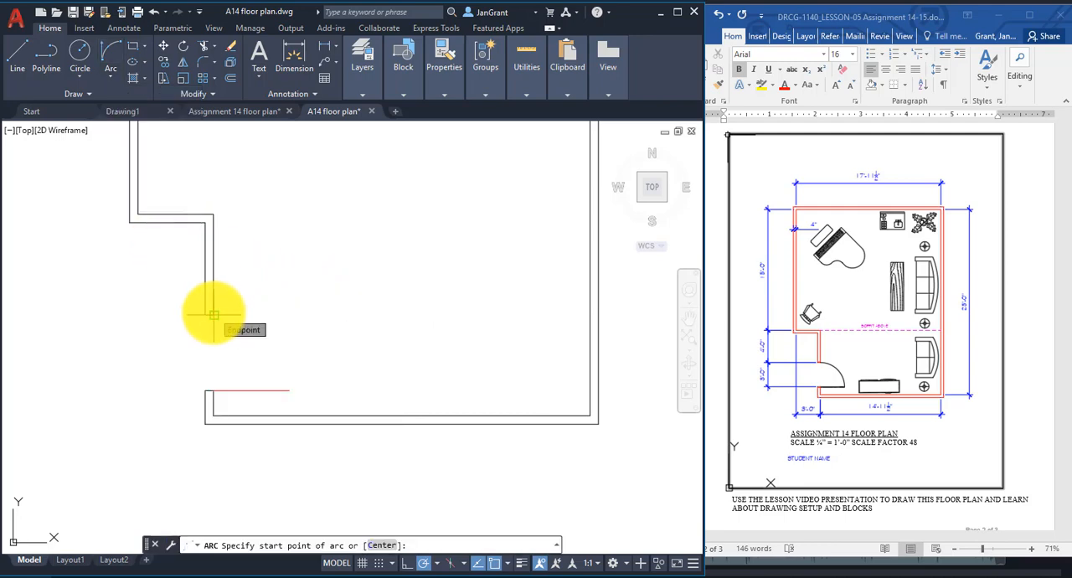
click(213, 314)
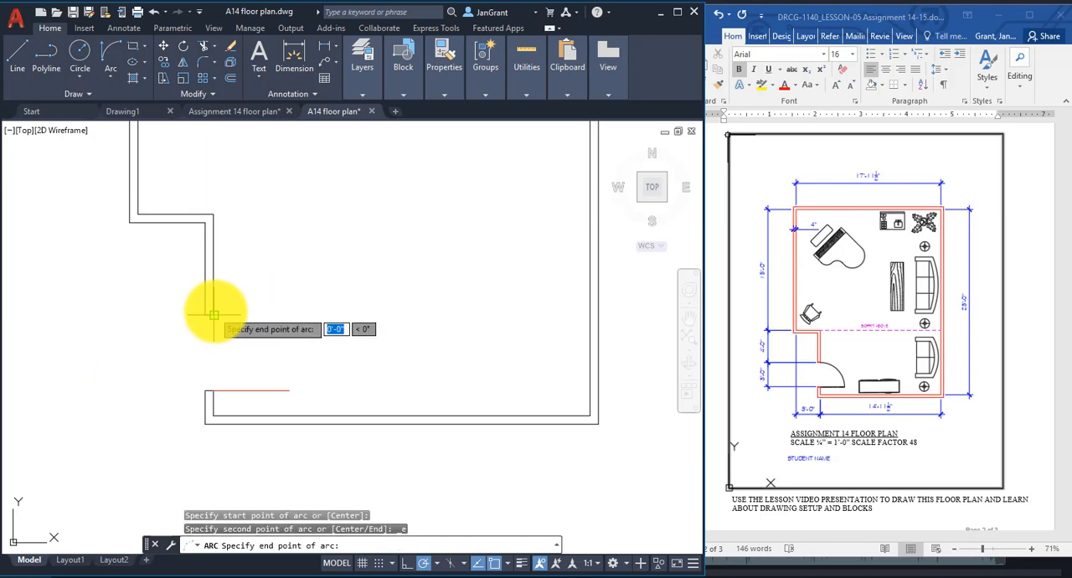
click(288, 389)
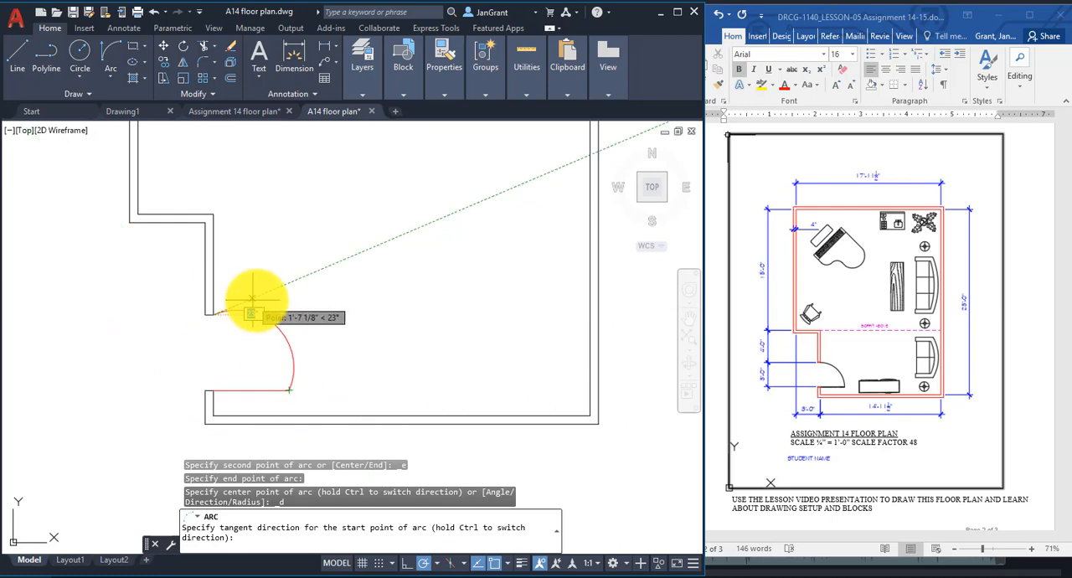
click(333, 313)
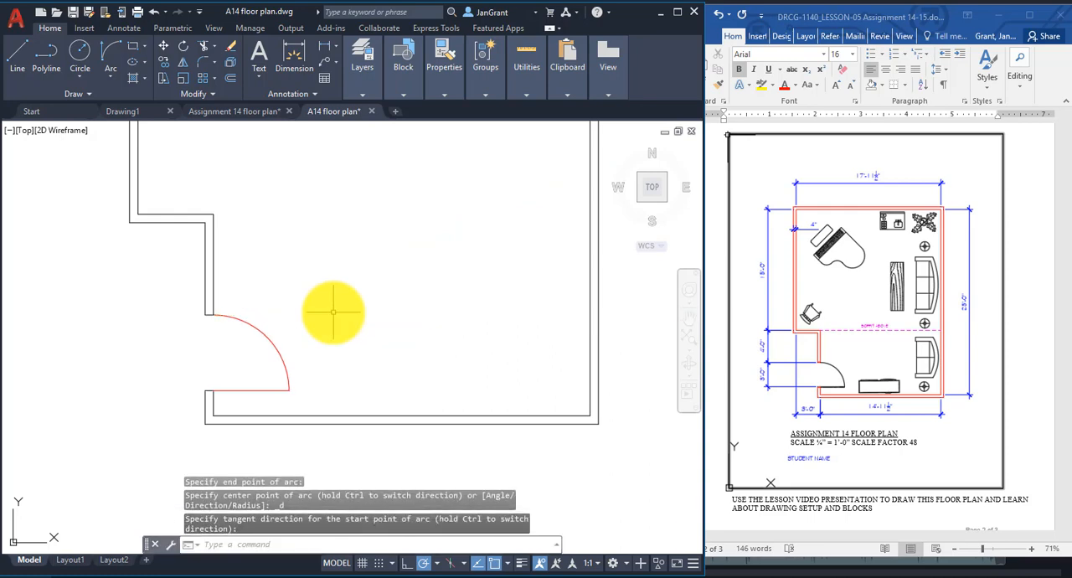
Make the dimtext layer current.
scroll(332, 313, down, 5)
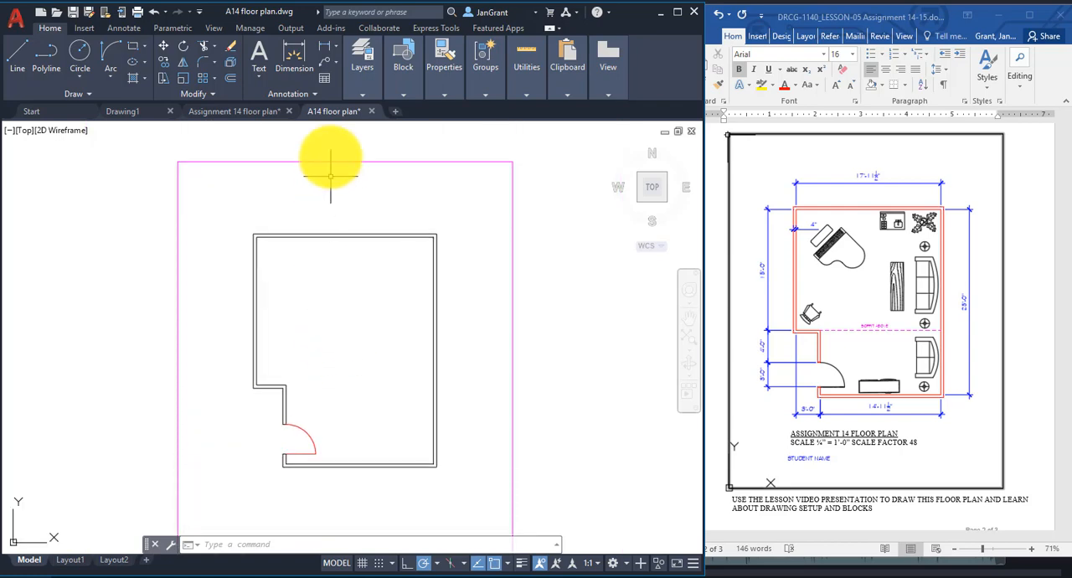
click(363, 84)
click(481, 113)
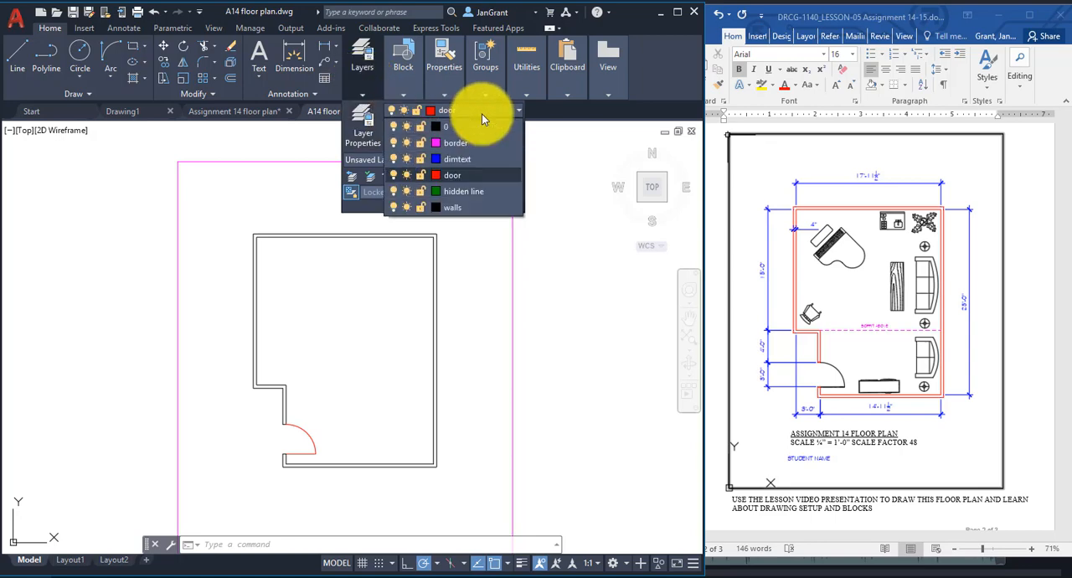
click(464, 160)
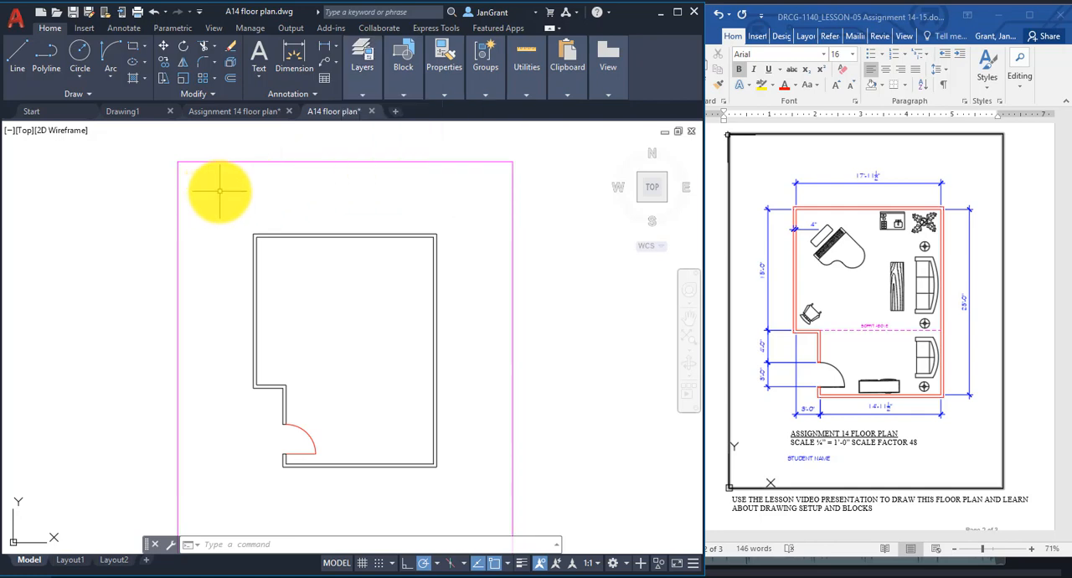
Add a linear dimension between the two inner corners of the top wall, placing the dimension line above the wall.
click(336, 45)
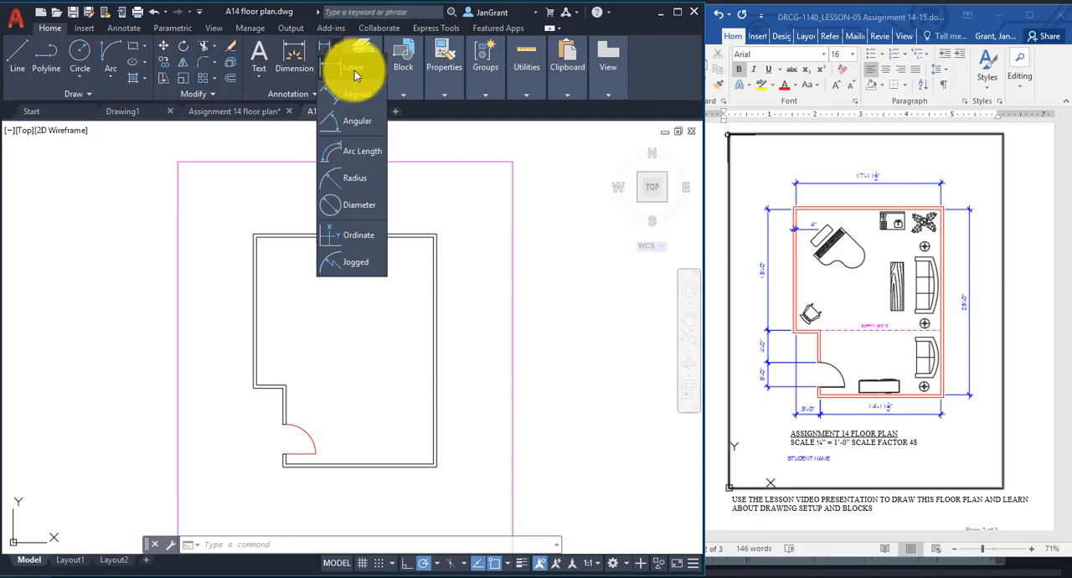
click(354, 71)
click(254, 235)
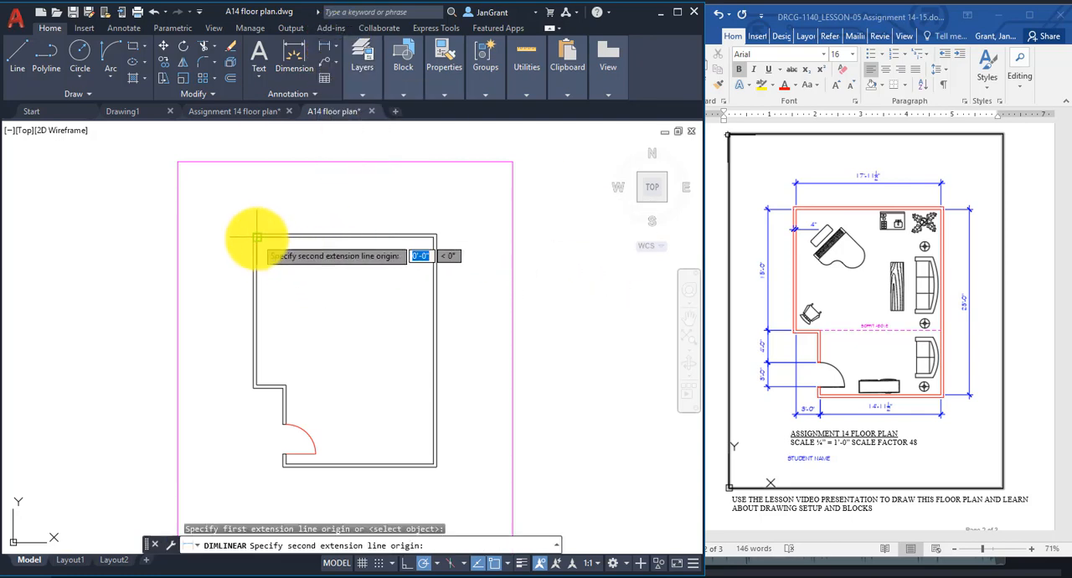
scroll(266, 249, up, 3)
scroll(268, 246, down, 1)
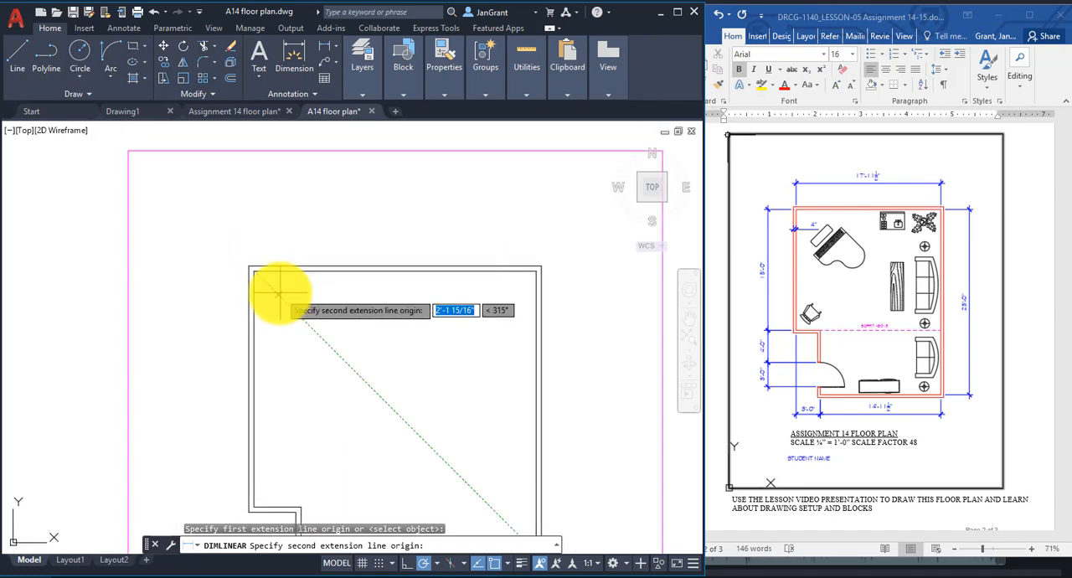
click(536, 270)
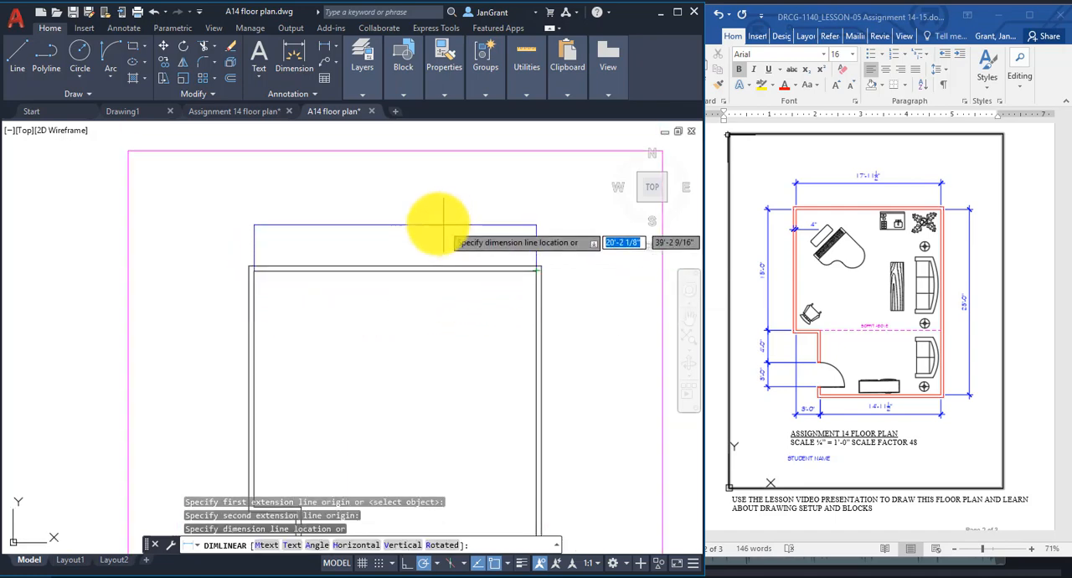
click(383, 221)
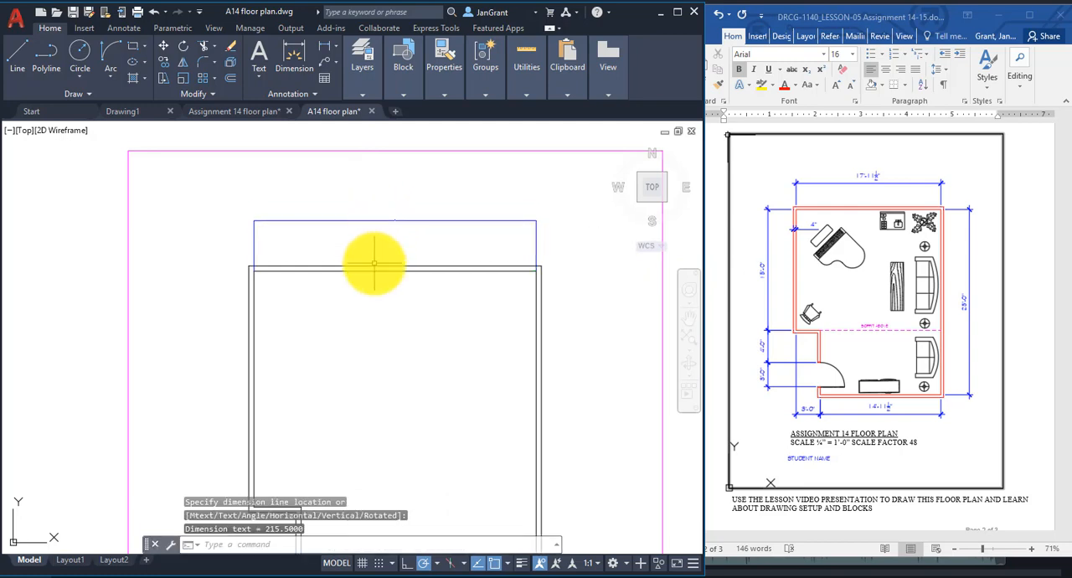
Examine the size of the text and arrowheads on the new dimension above the top wall.
scroll(402, 223, up, 5)
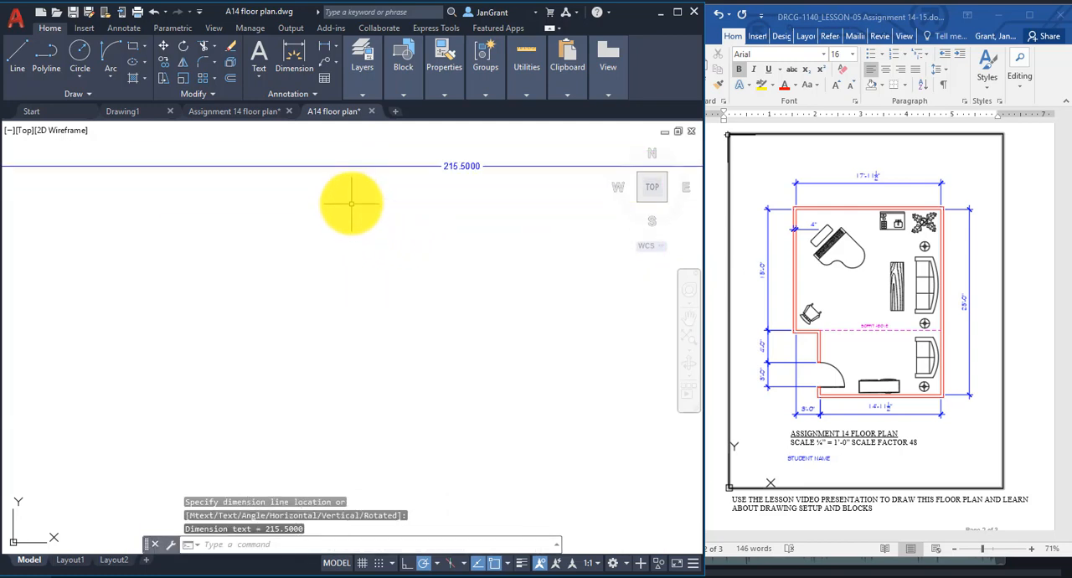
scroll(351, 199, down, 4)
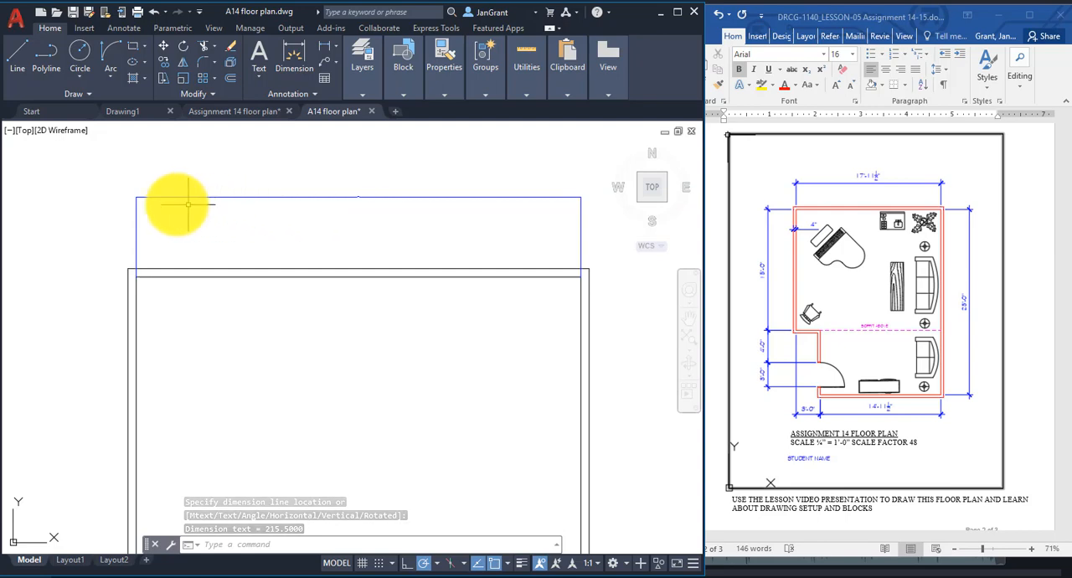
scroll(122, 201, up, 2)
scroll(182, 168, down, 4)
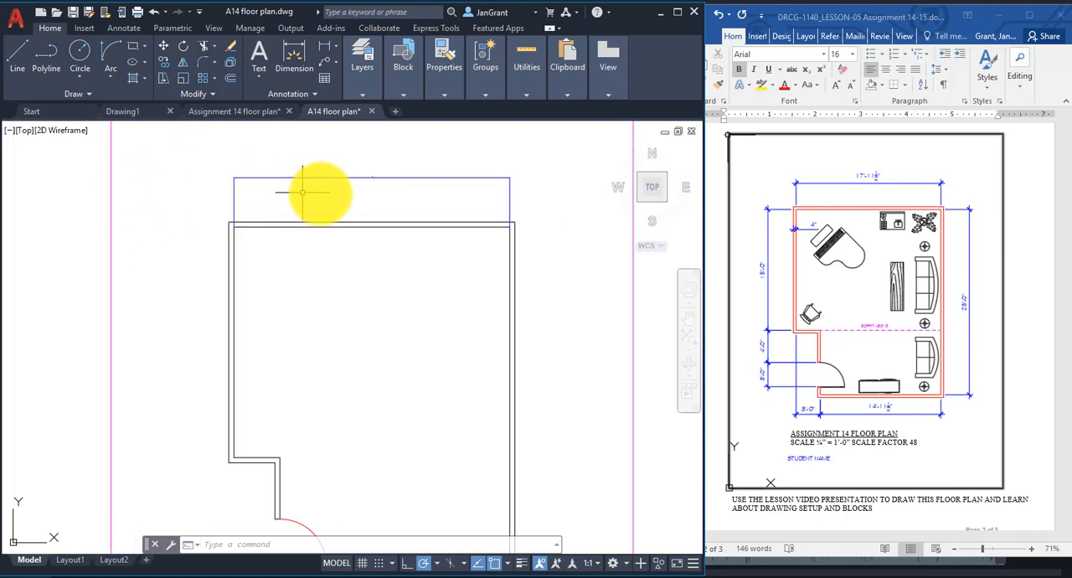
scroll(362, 204, down, 1)
middle_drag(362, 203, 357, 244)
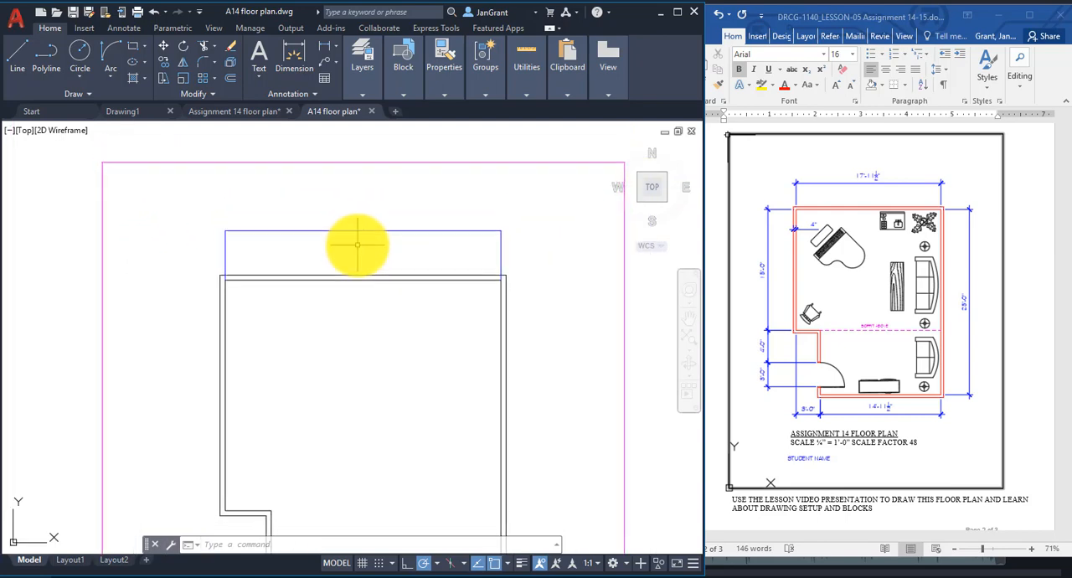
Modify the Standard dimension style to use an overall scale of 48.
text(d)
key(Return)
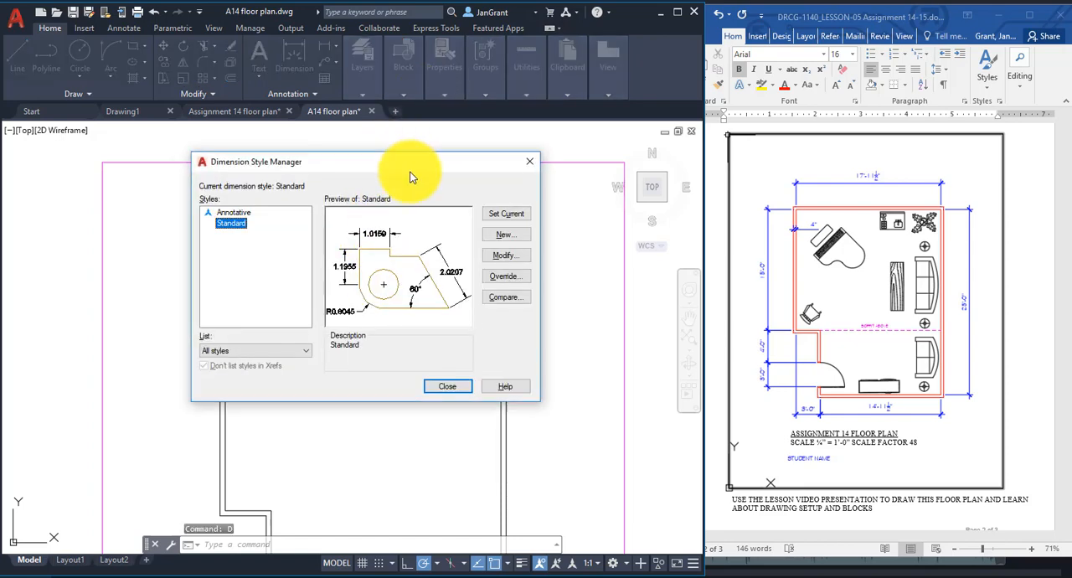
drag(411, 175, 485, 90)
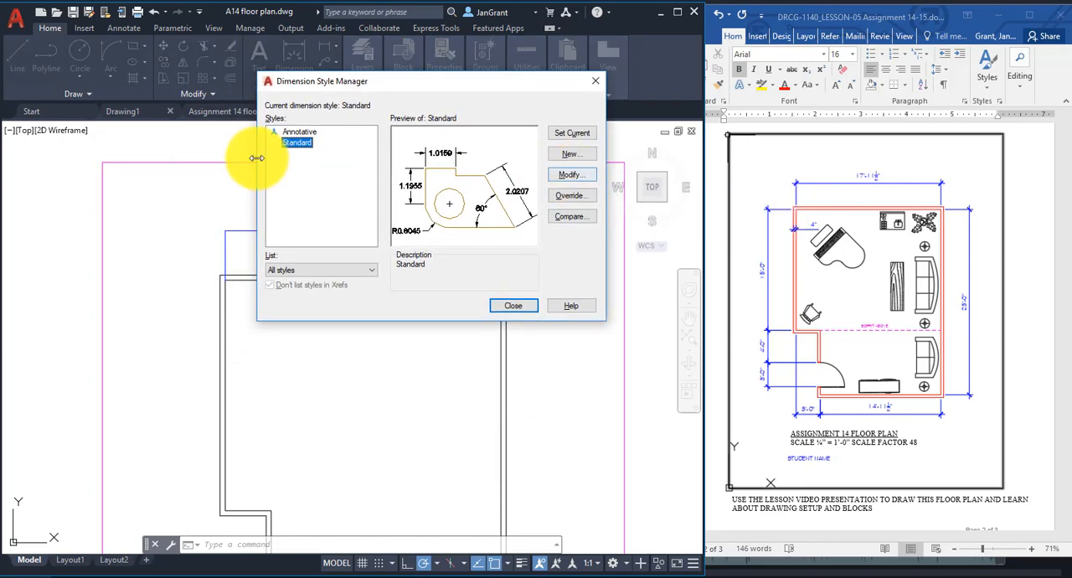
click(310, 145)
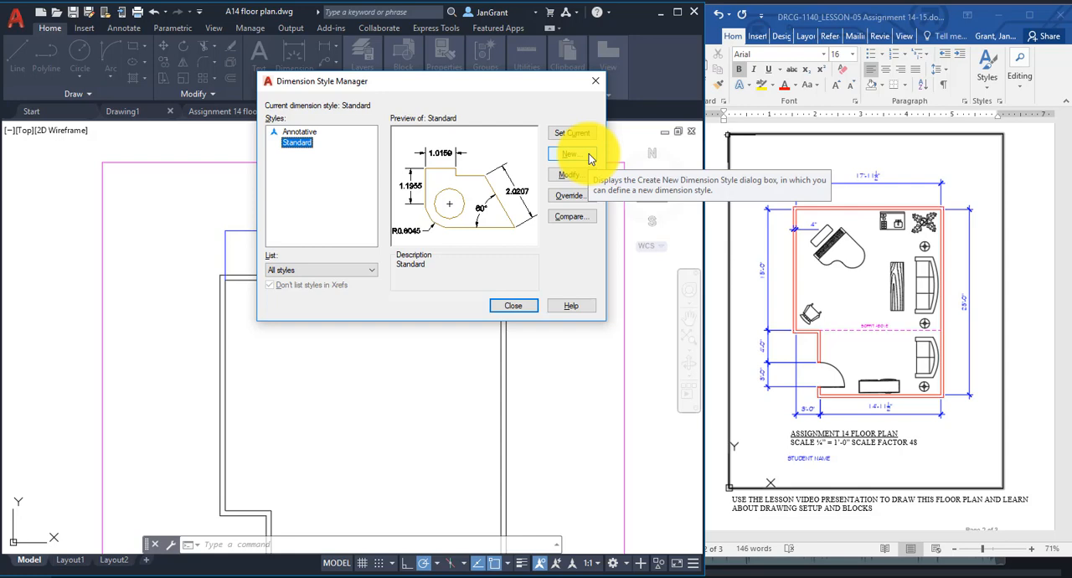
click(590, 158)
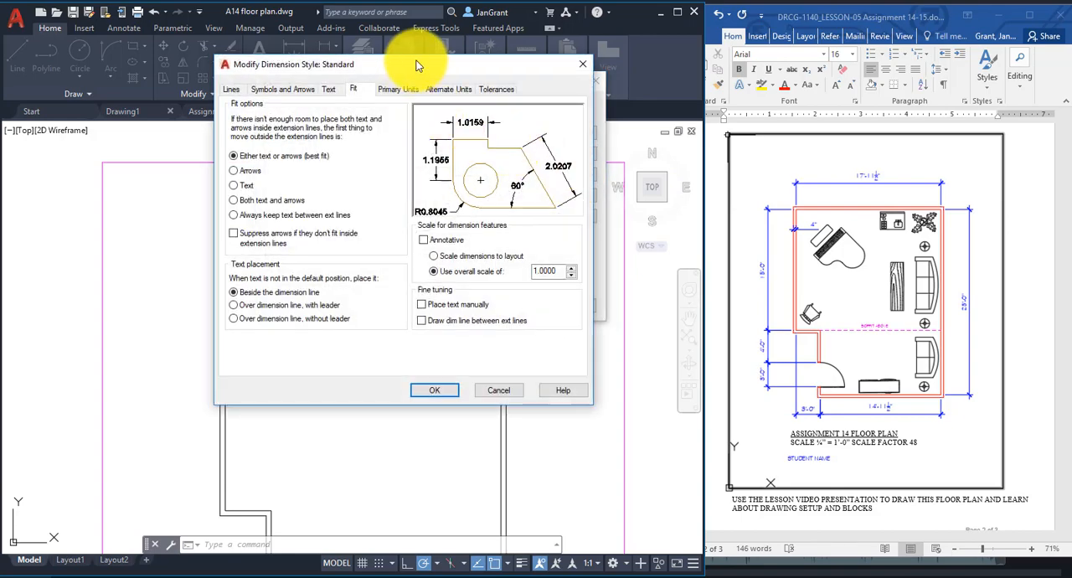
drag(411, 64, 493, 61)
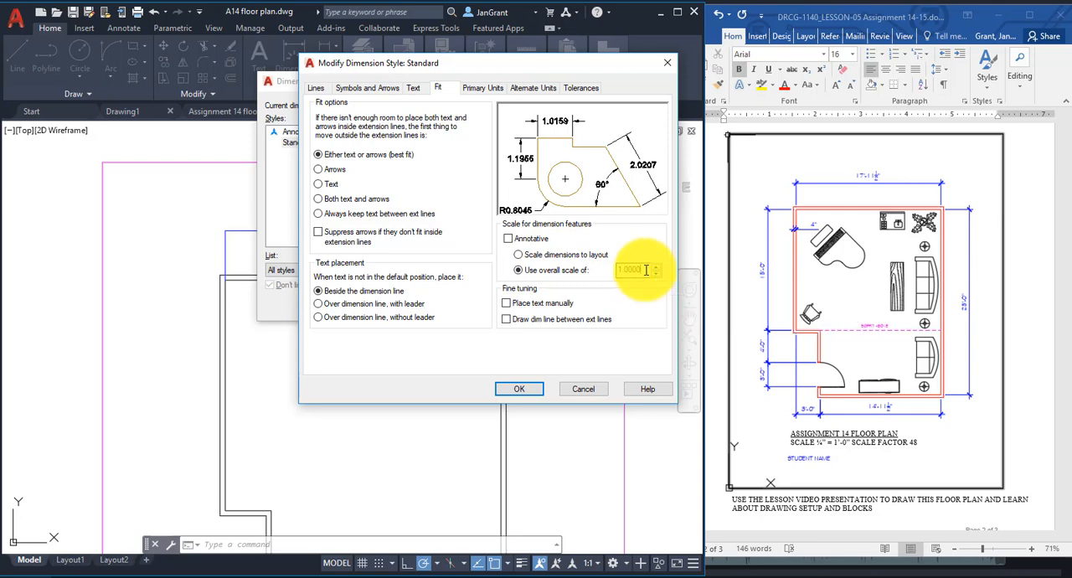
drag(645, 270, 594, 271)
text(48)
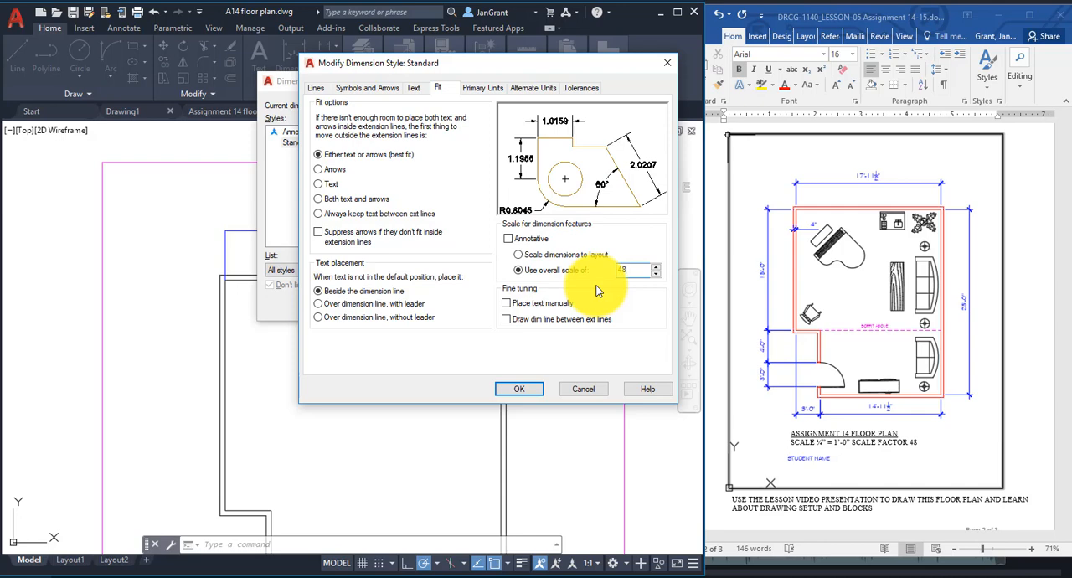
Set the dimension style's linear unit format to Architectural and turn off suppression of 0 inches.
click(489, 90)
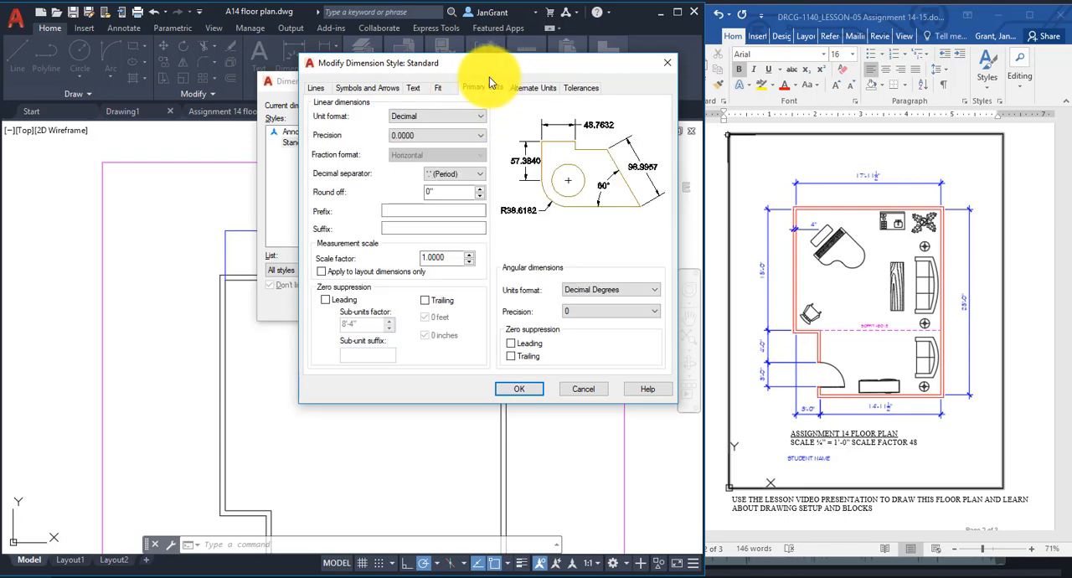
click(482, 115)
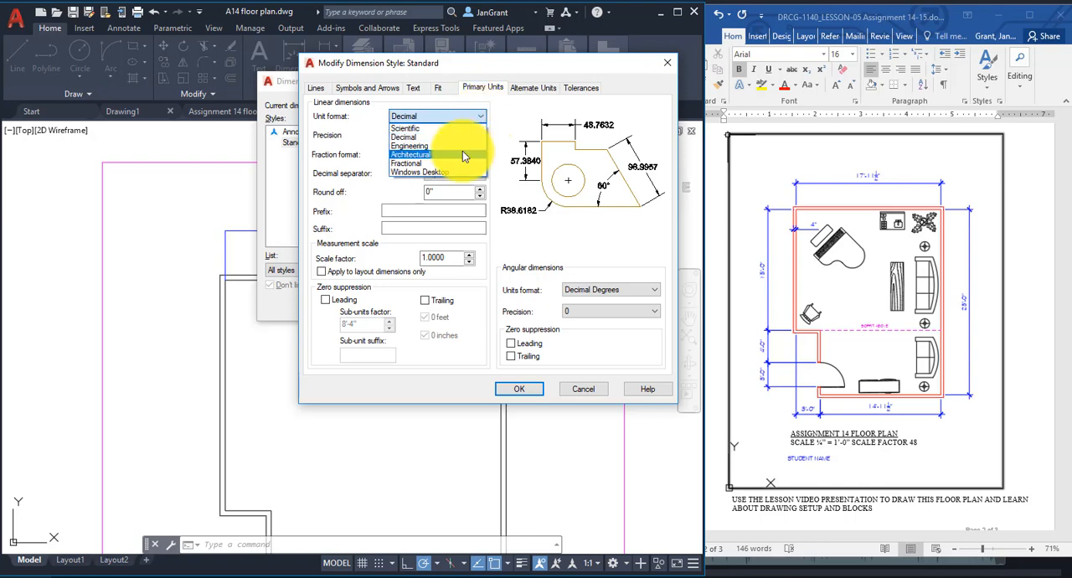
click(464, 154)
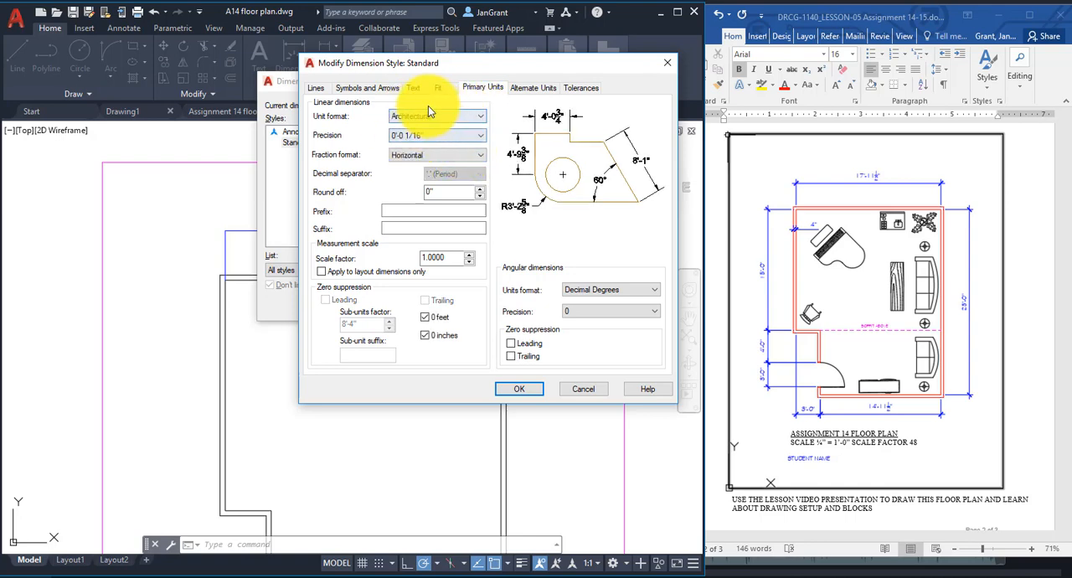
click(426, 331)
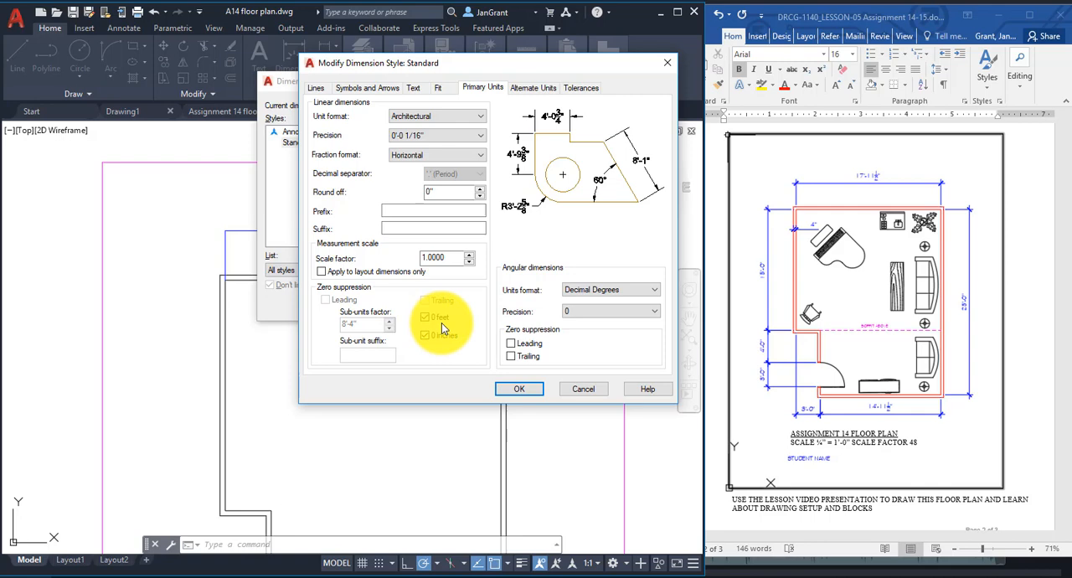
click(428, 334)
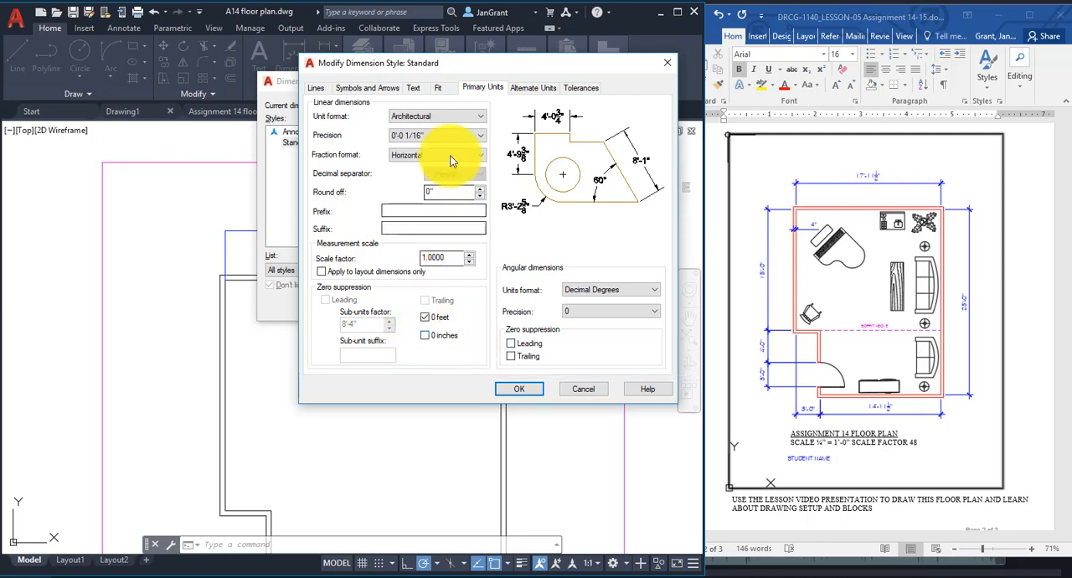
Set the dimension text height to 1/8" and its vertical placement to Above.
click(441, 88)
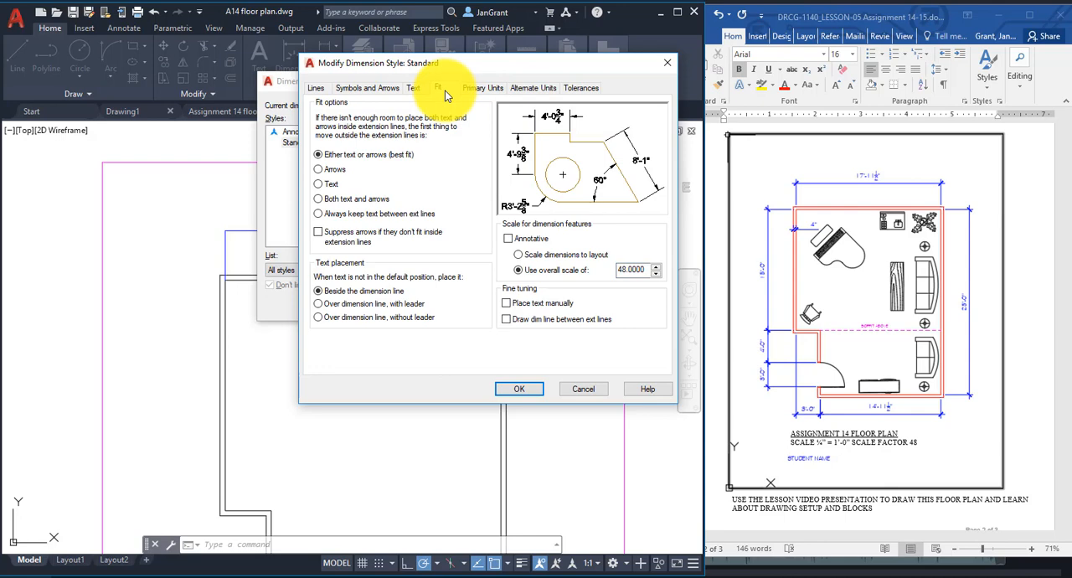
click(412, 88)
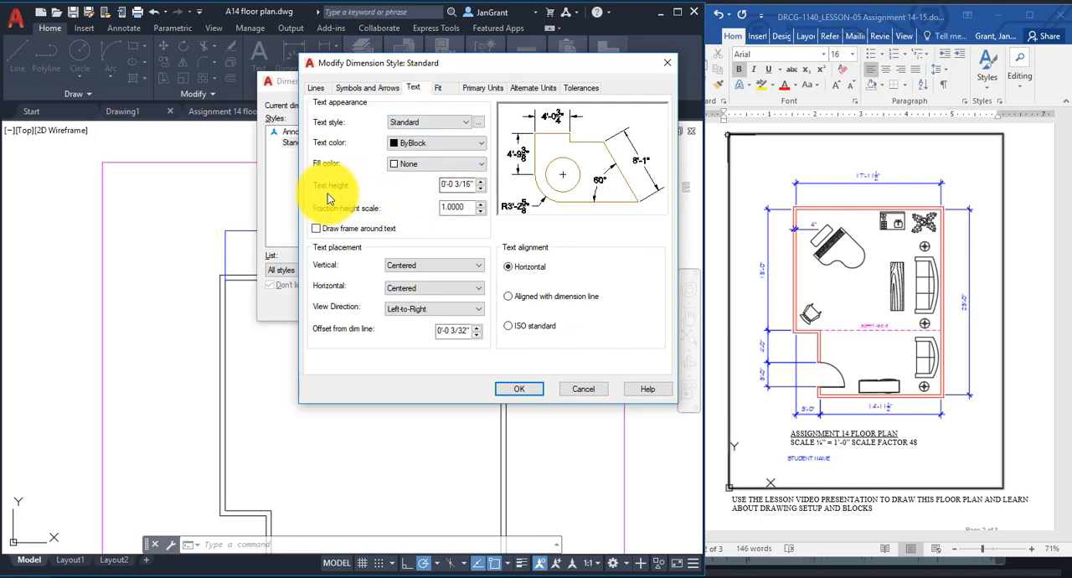
click(482, 188)
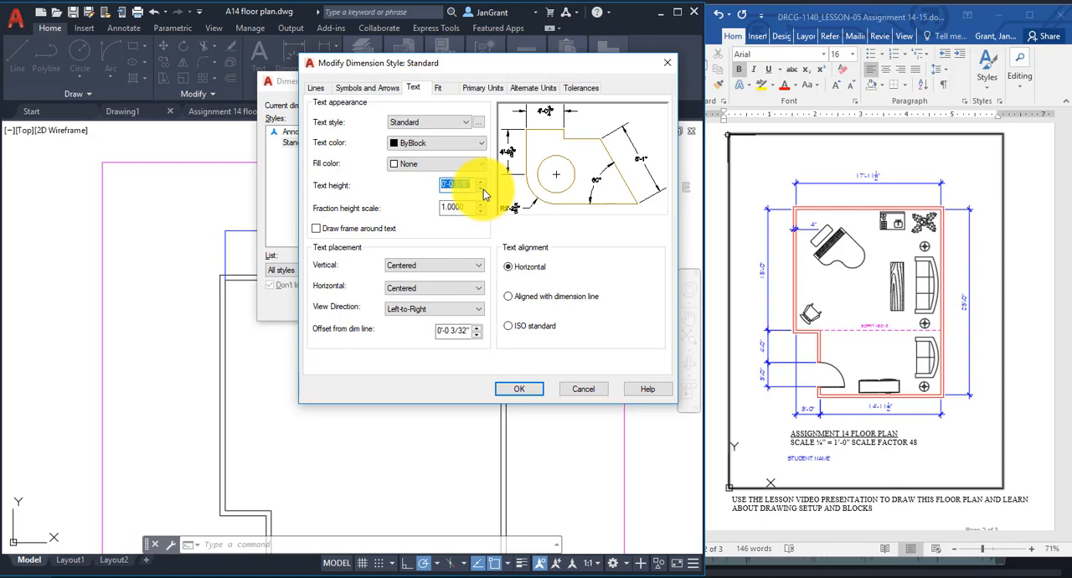
click(483, 181)
click(482, 188)
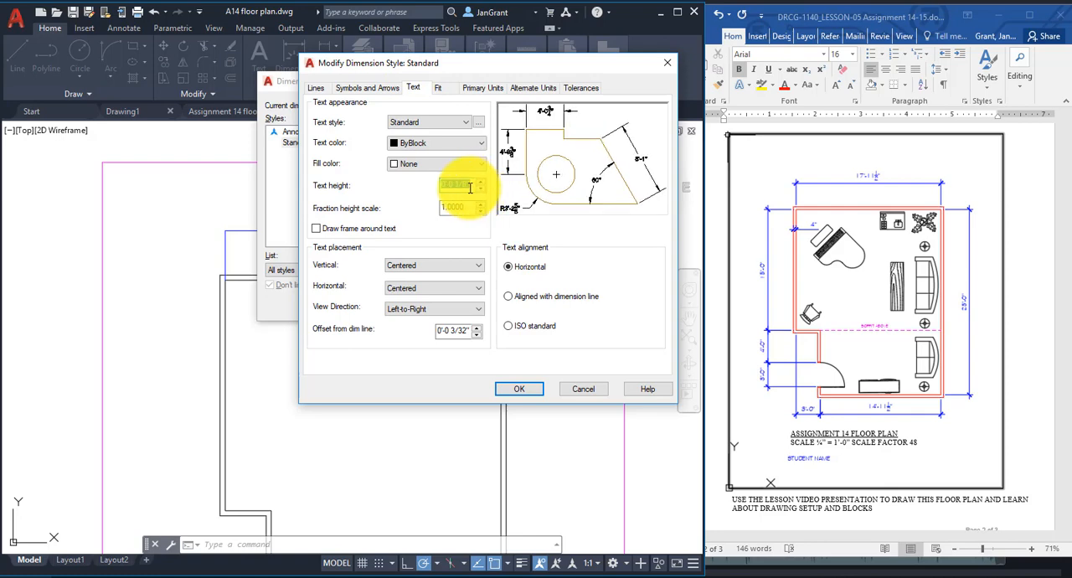
click(473, 185)
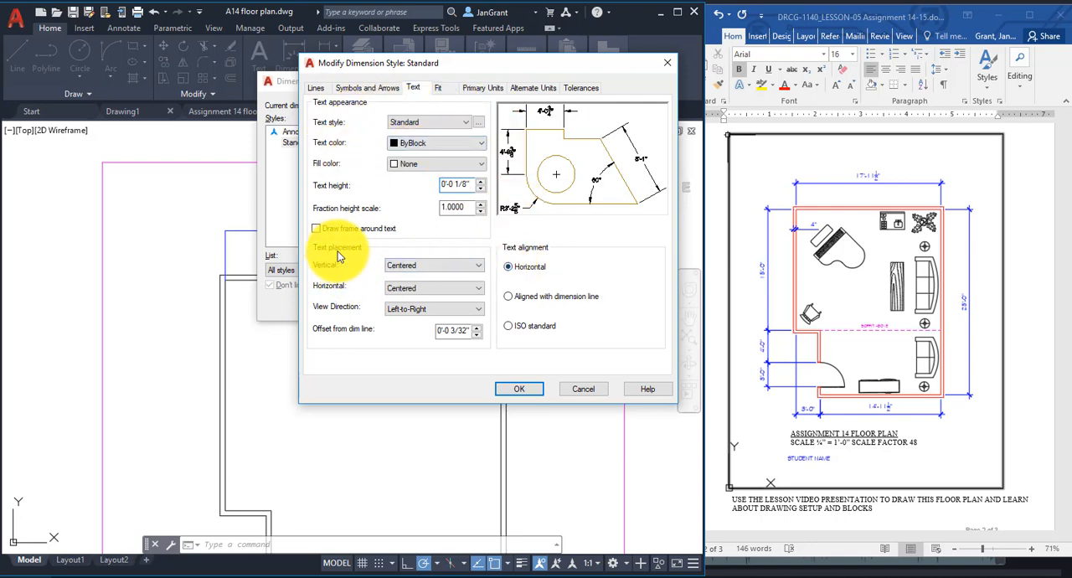
click(480, 266)
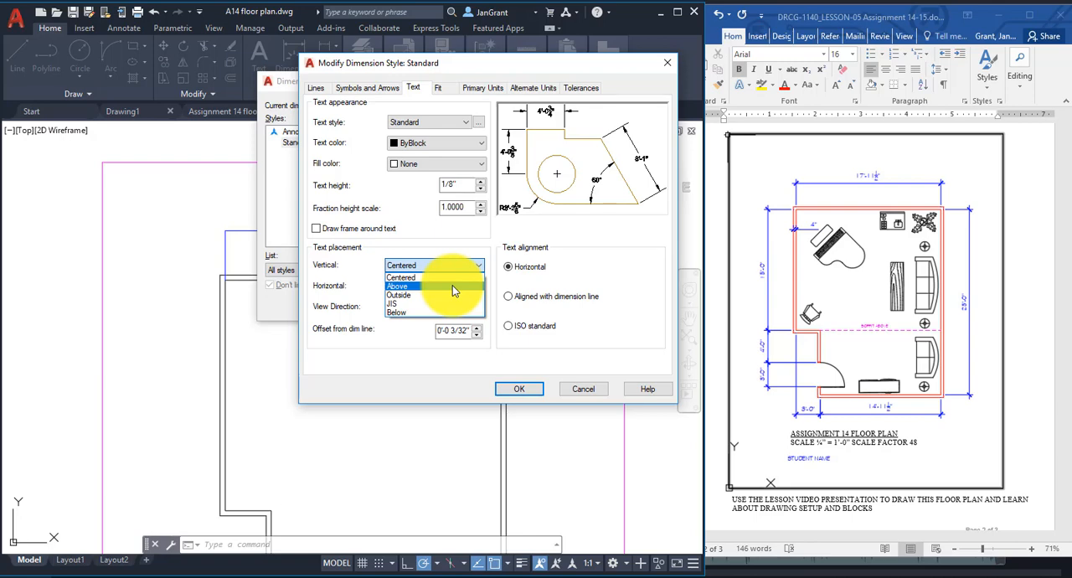
click(452, 288)
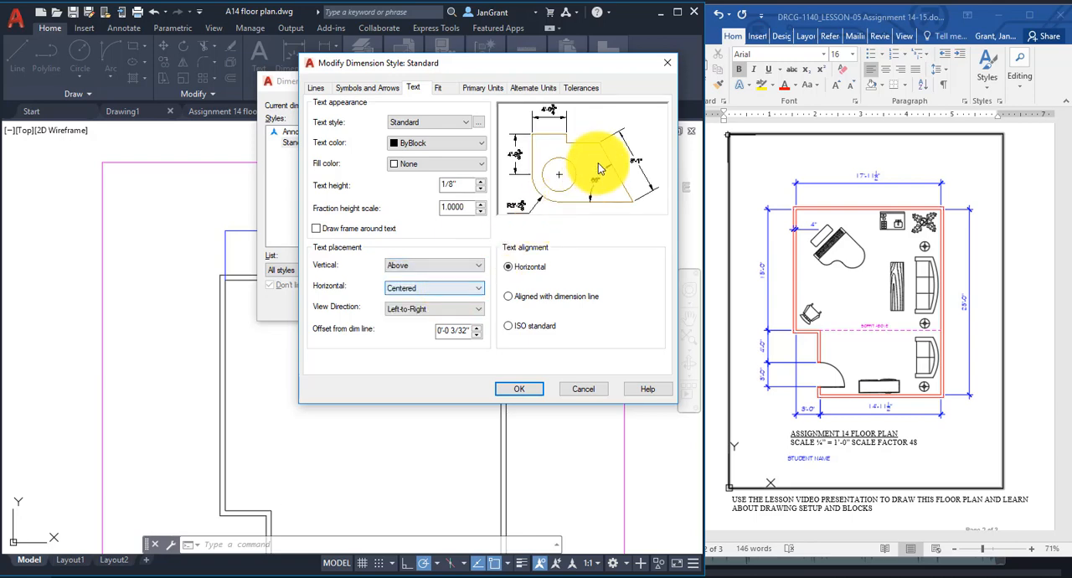
Align the dimension text with the dimension line and use architectural tick arrowheads with a size of 1/8".
click(508, 298)
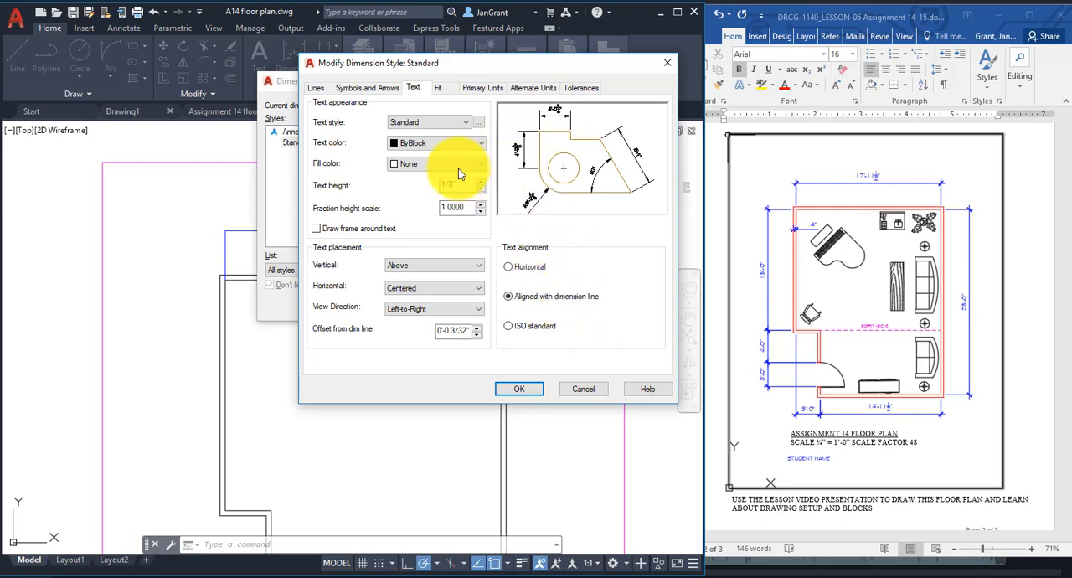
click(370, 89)
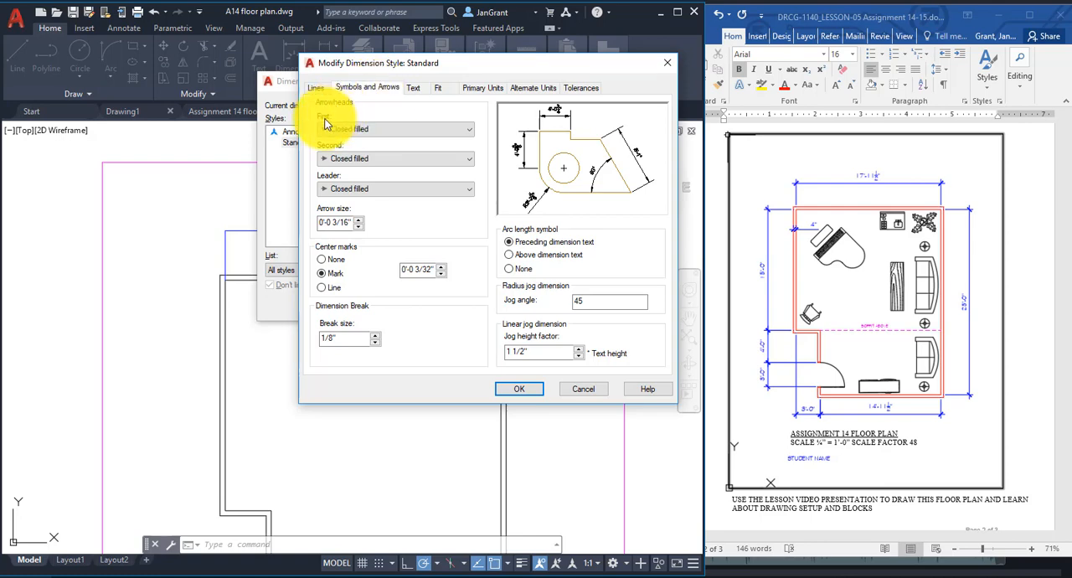
click(389, 130)
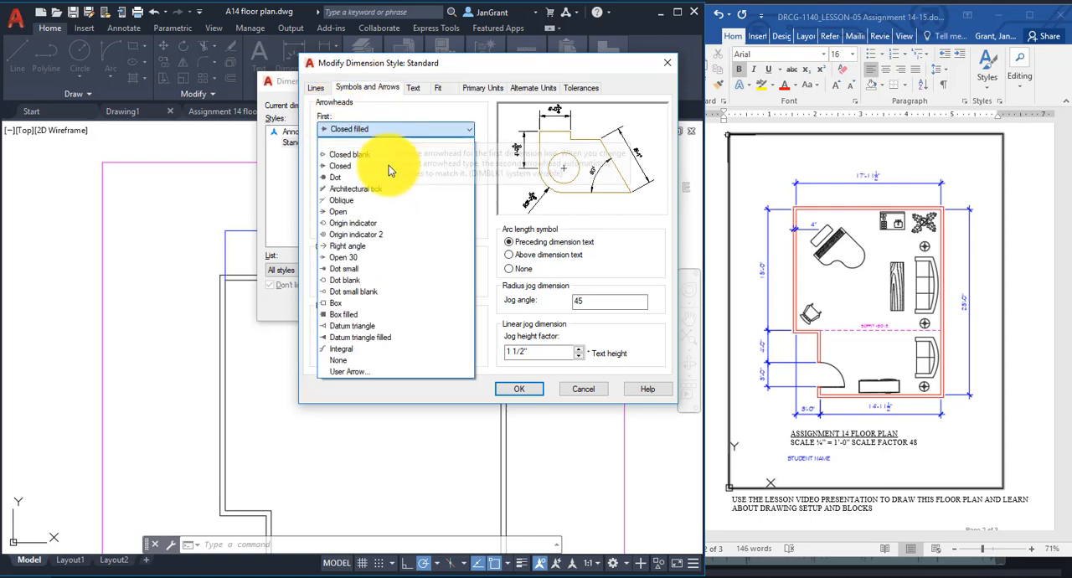
click(390, 188)
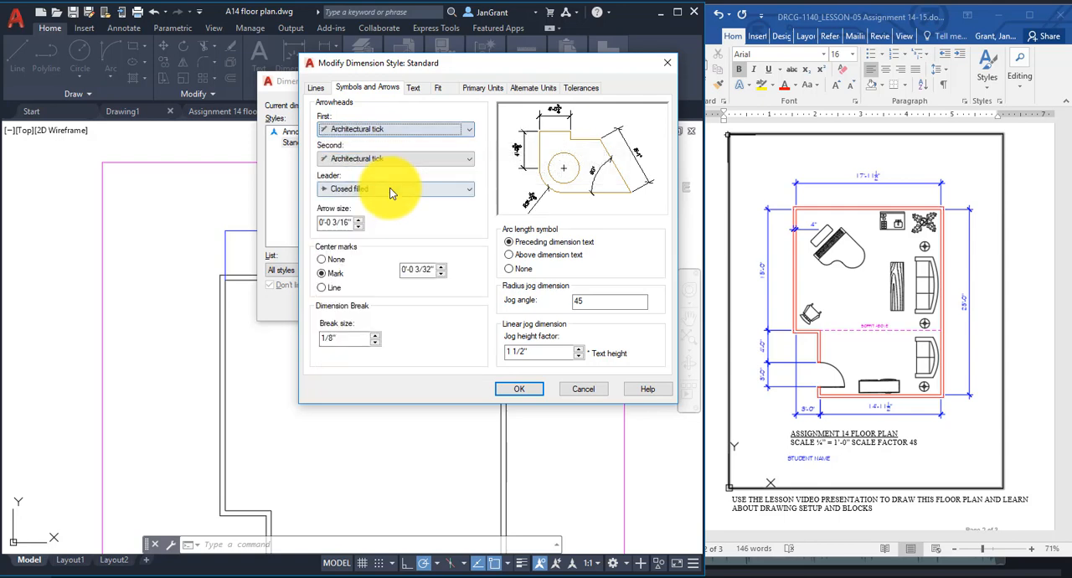
click(358, 228)
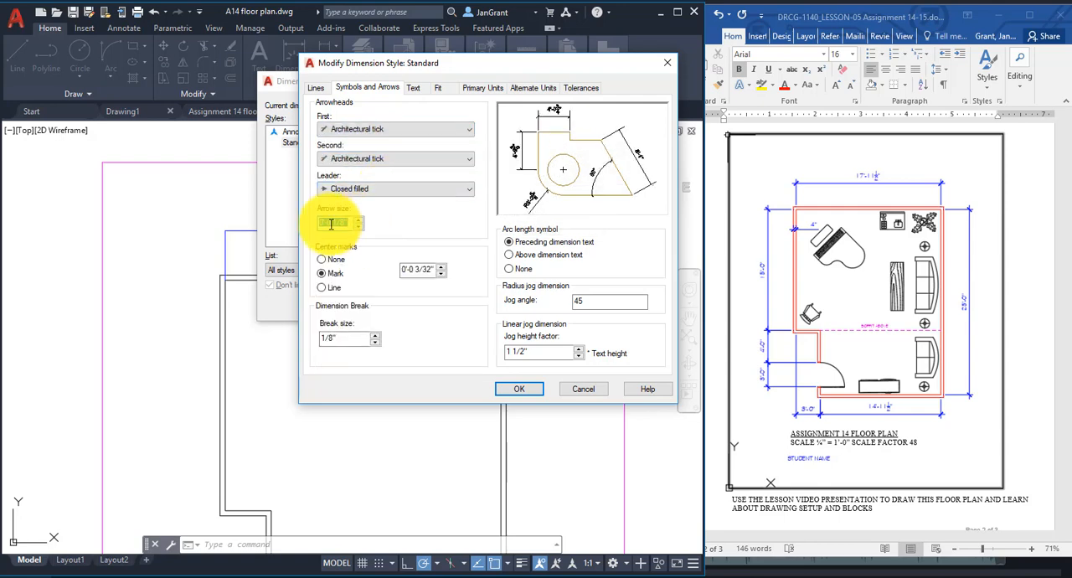
click(349, 222)
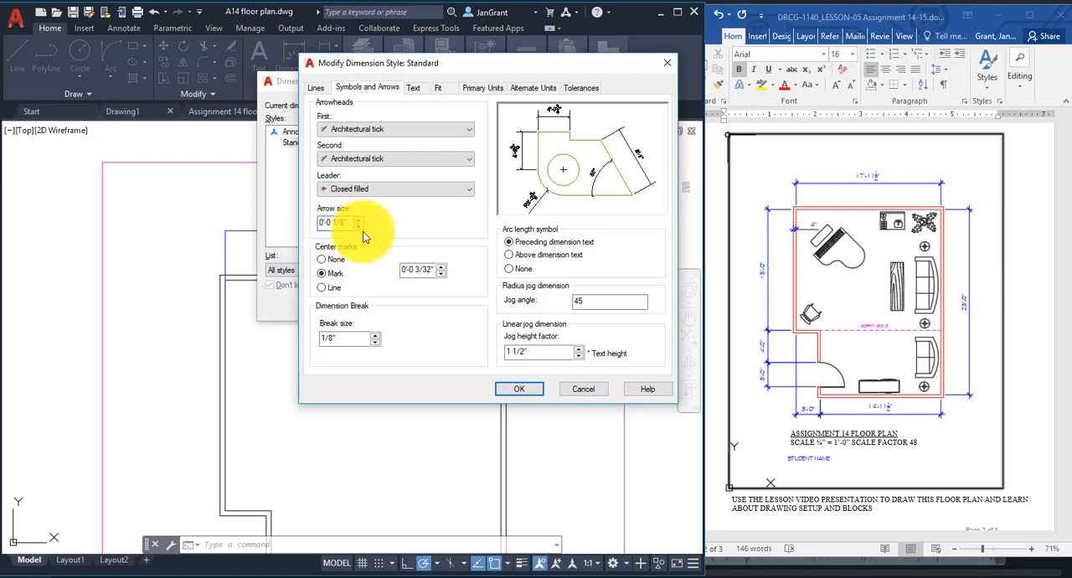
Extend the dimension lines 1/8" beyond the ticks and the extension lines 1/8" beyond the dimension lines.
click(318, 89)
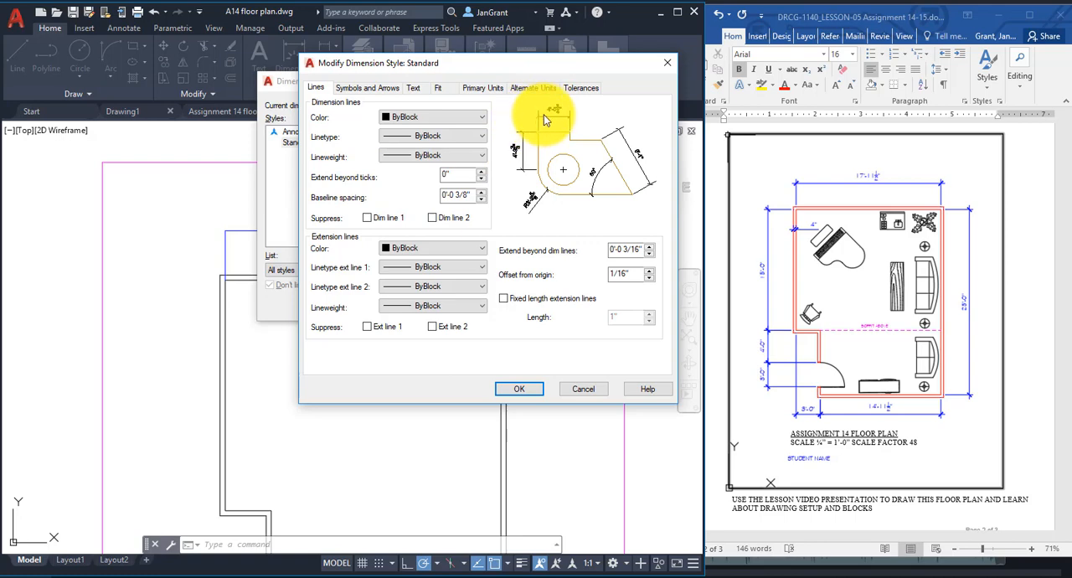
click(481, 172)
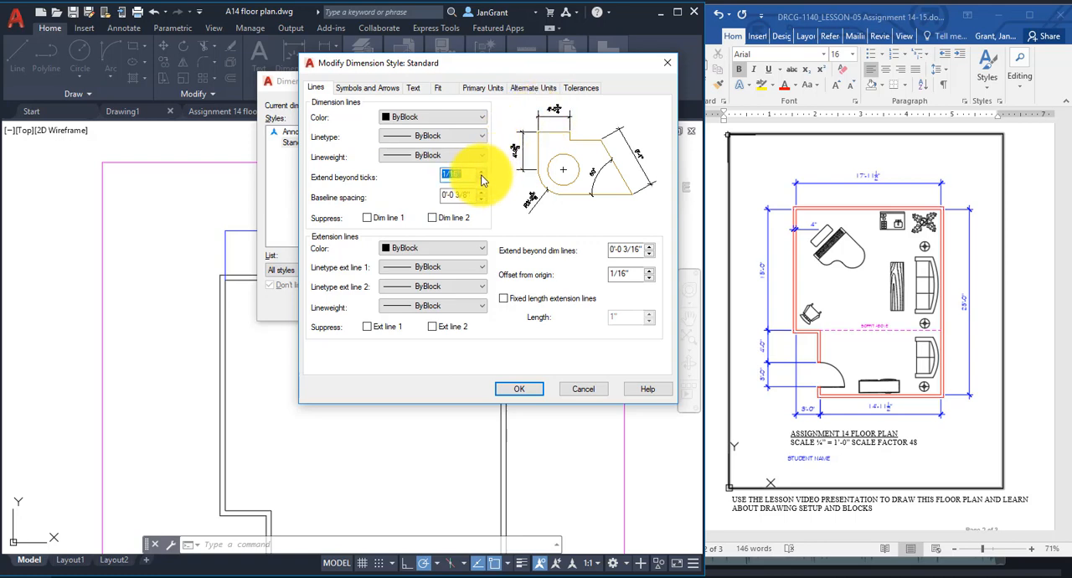
click(482, 171)
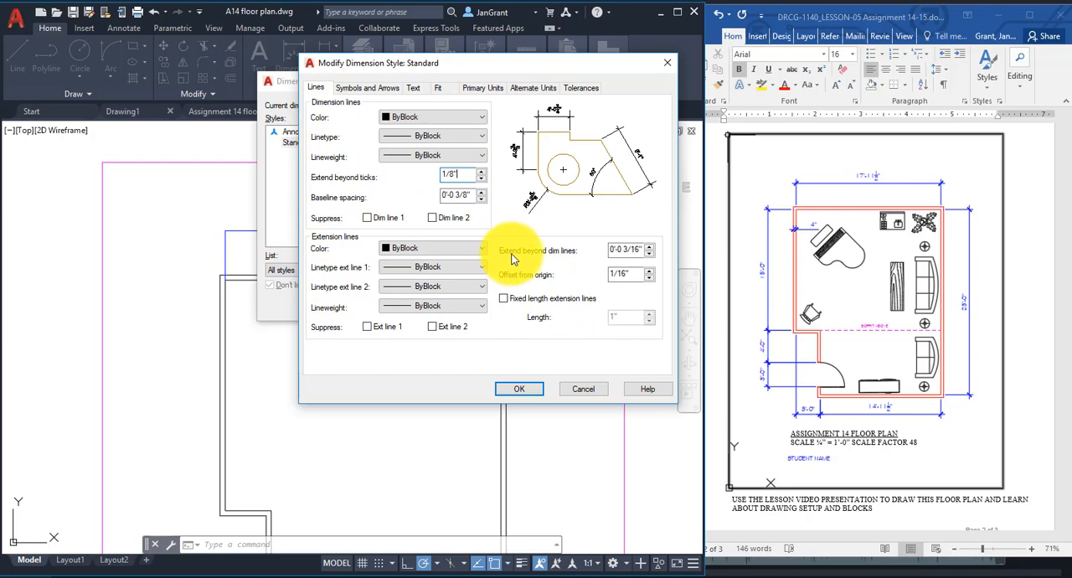
double_click(640, 250)
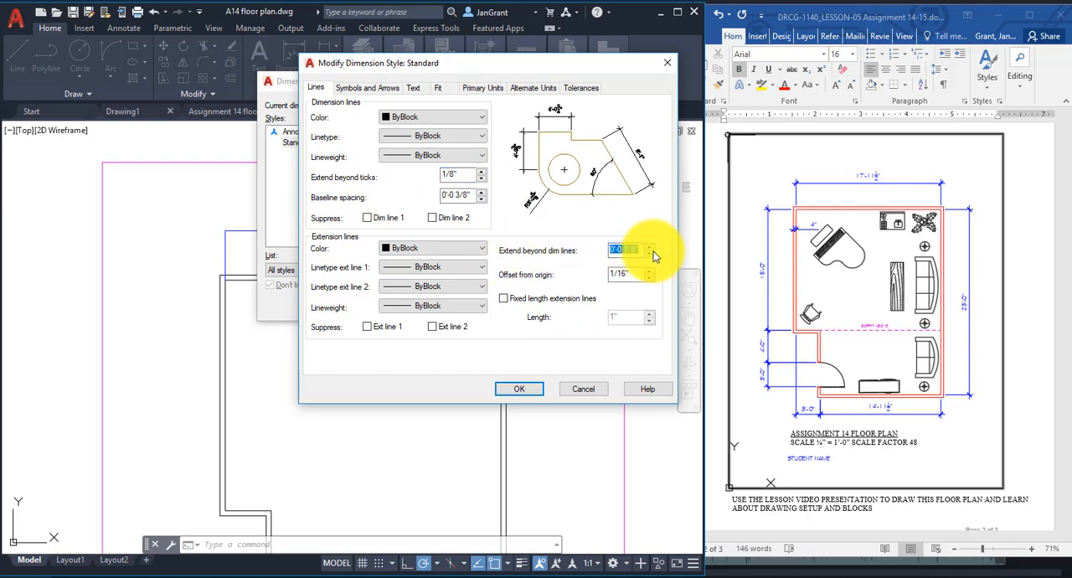
click(625, 249)
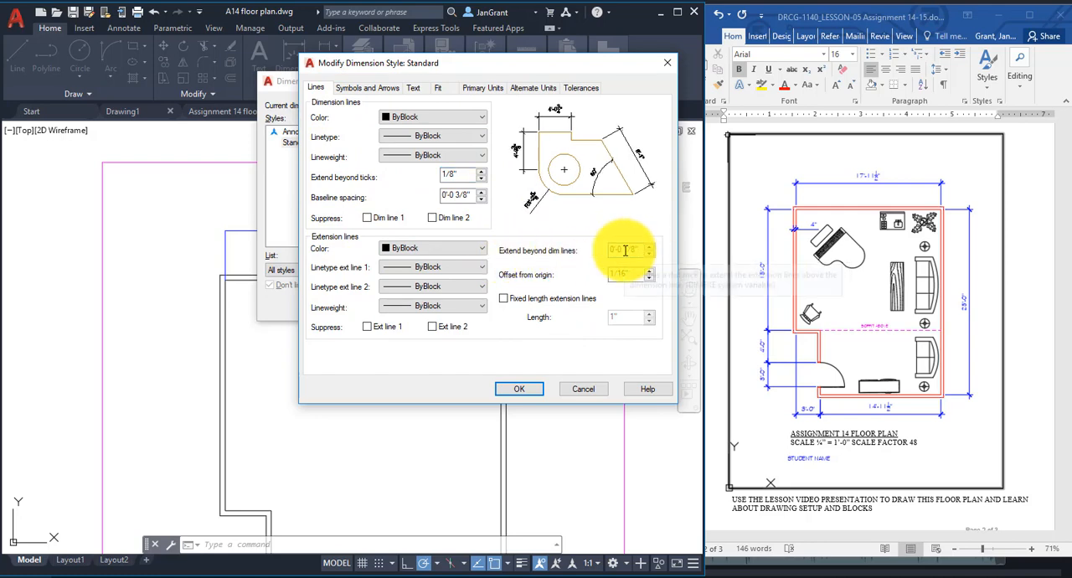
Review the alternate units, tolerances and primary units settings, and apply the changes to the Standard dimension style.
click(537, 89)
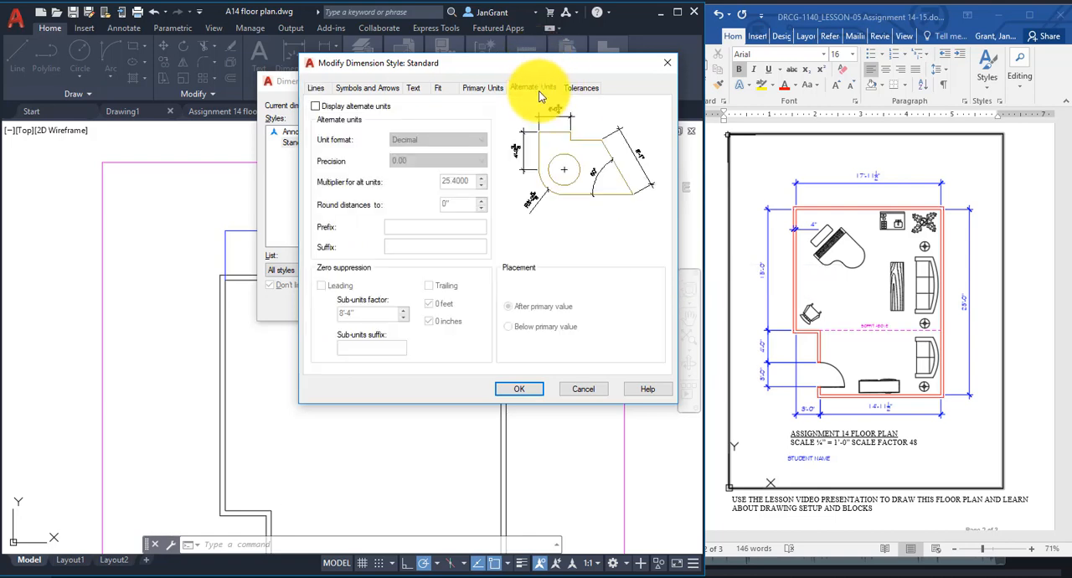
click(586, 89)
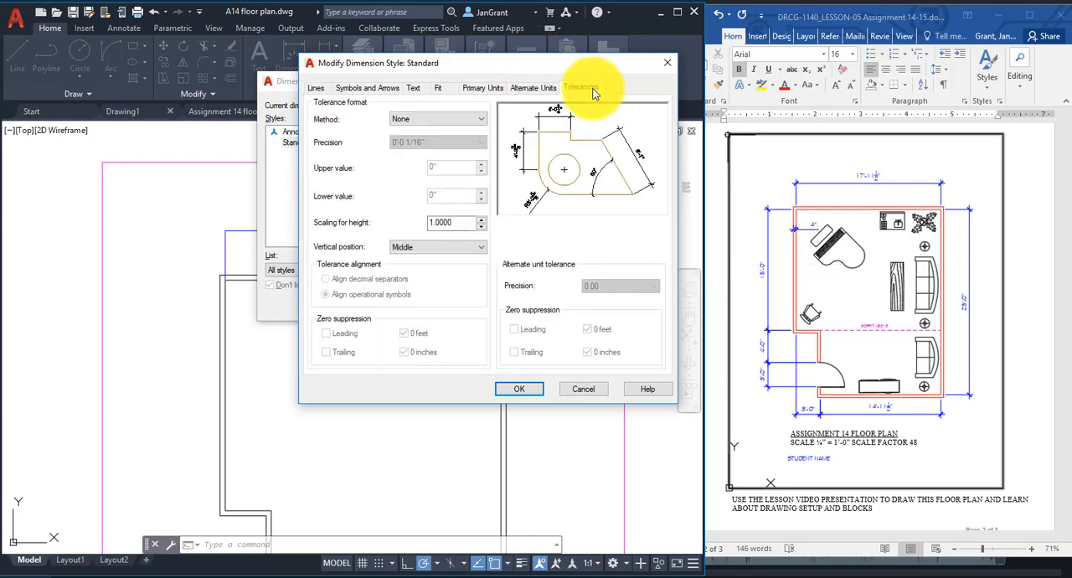
click(489, 88)
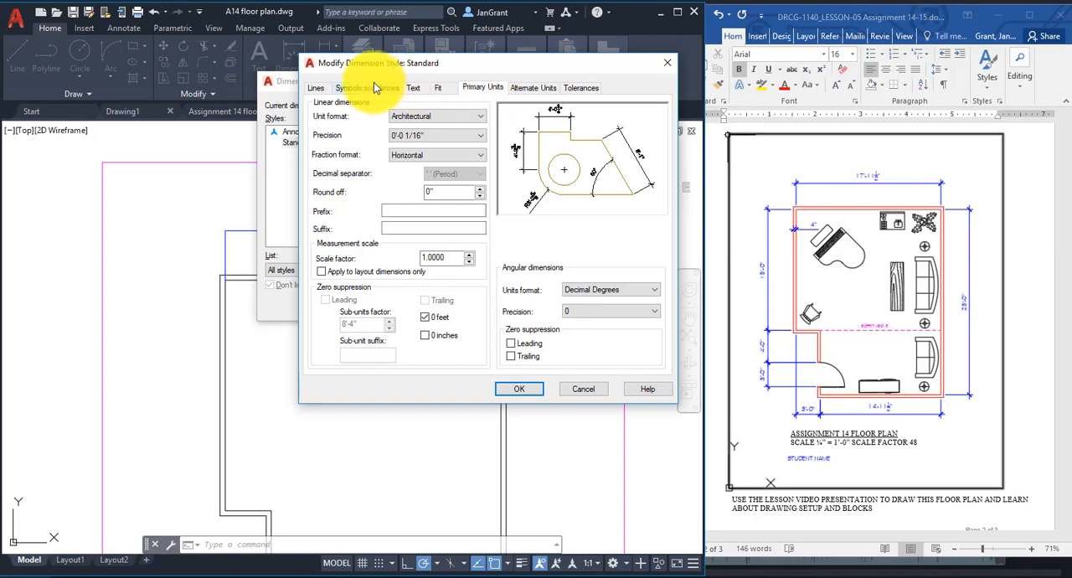
click(519, 389)
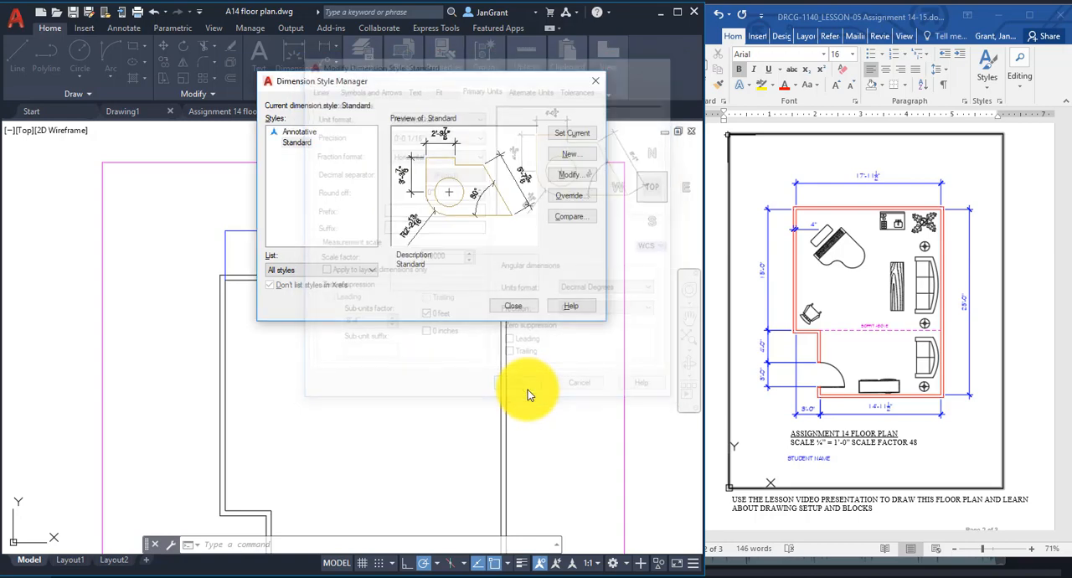
click(530, 307)
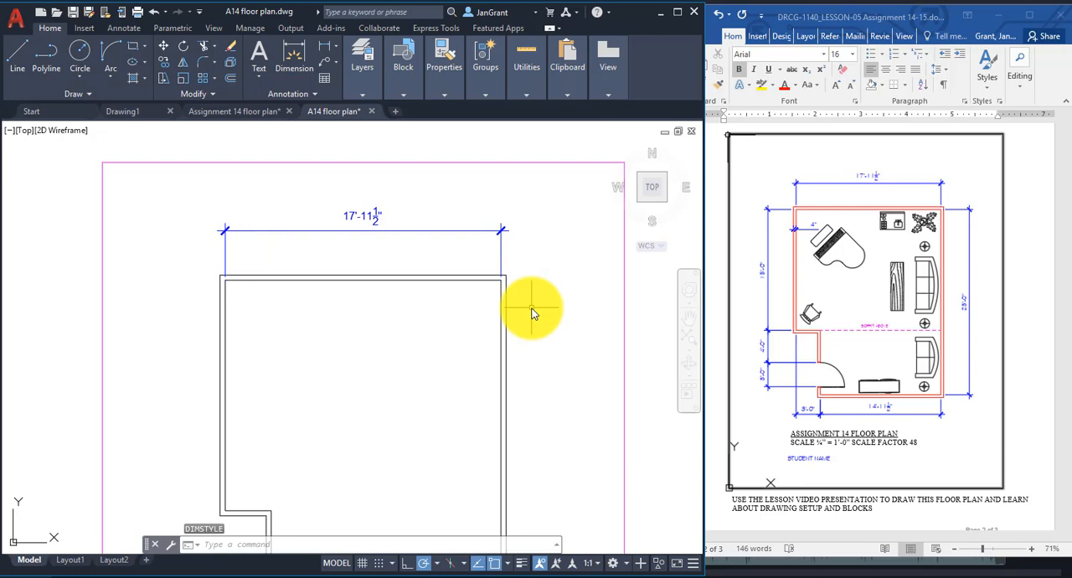
Add a vertical linear dimension to the inner line of the long right wall, placed outside the building.
scroll(423, 381, down, 1)
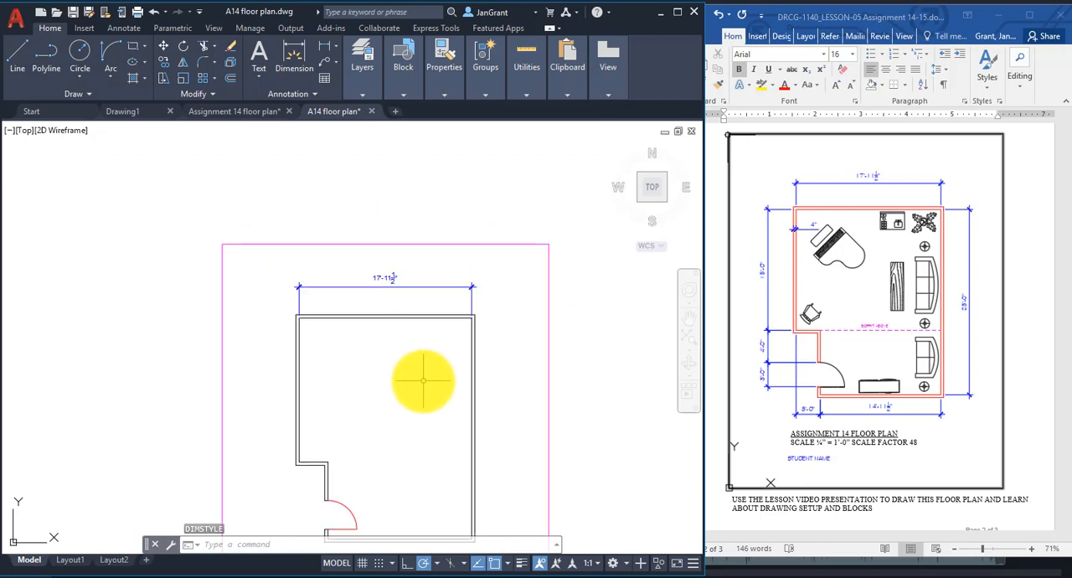
middle_drag(412, 390, 422, 283)
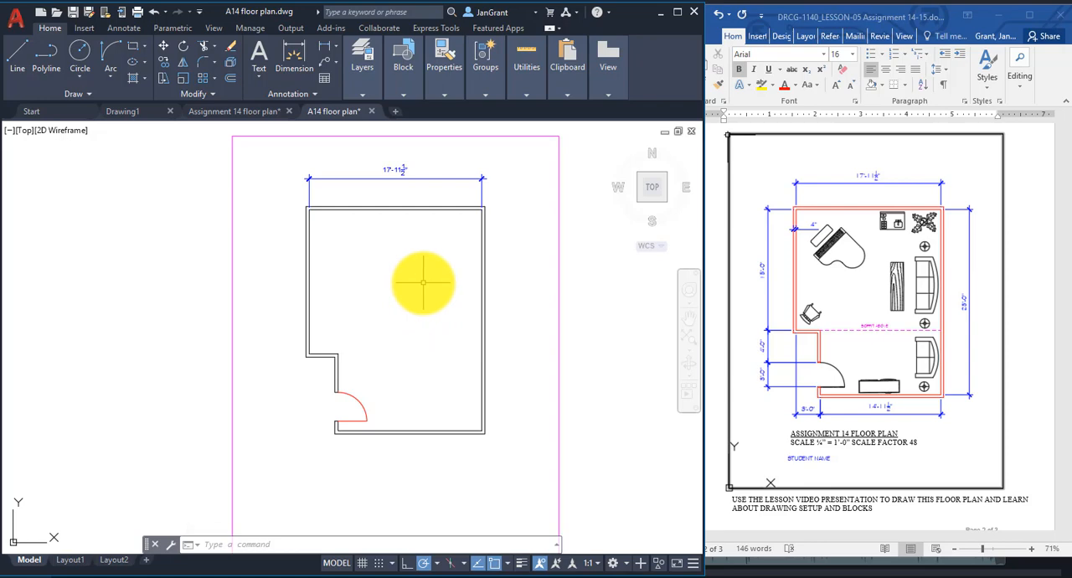
click(325, 49)
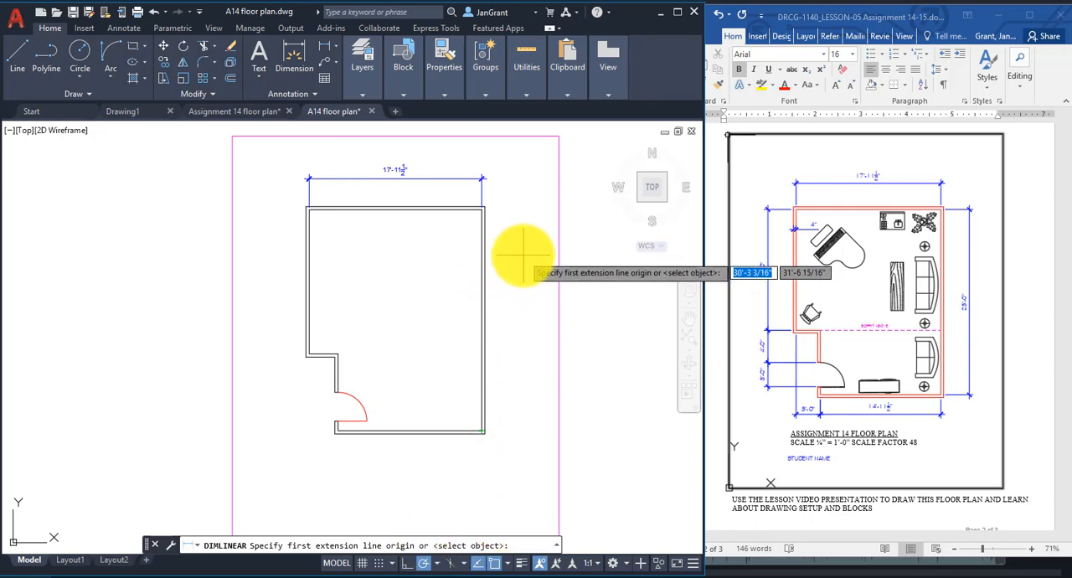
key(Return)
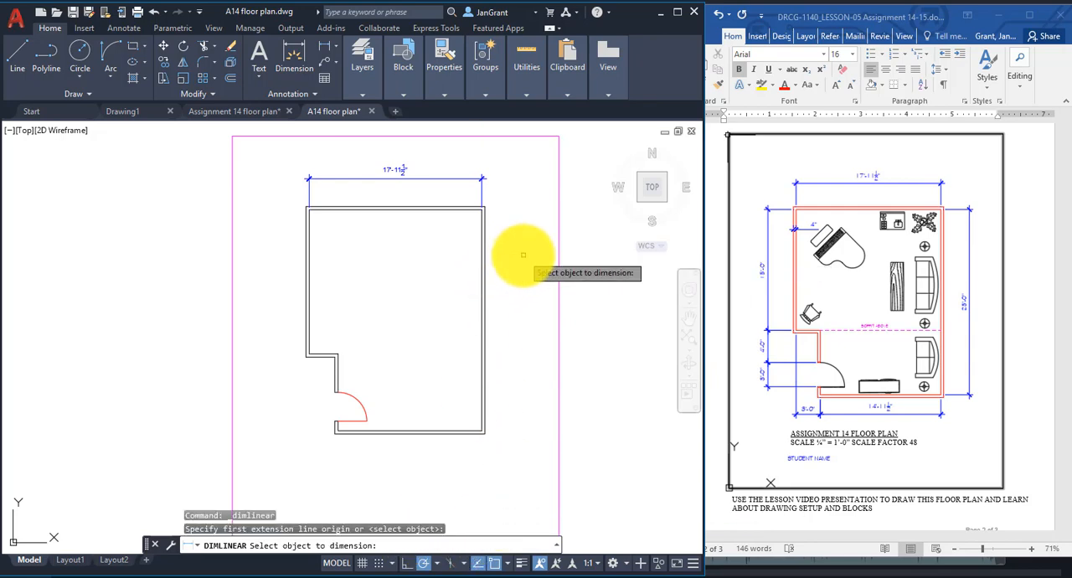
click(479, 299)
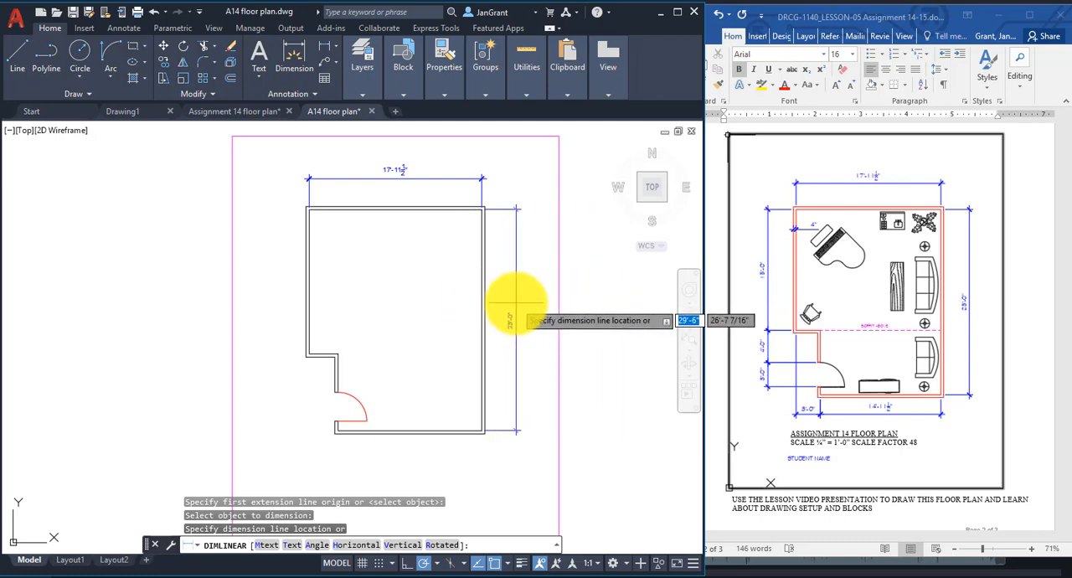
click(517, 302)
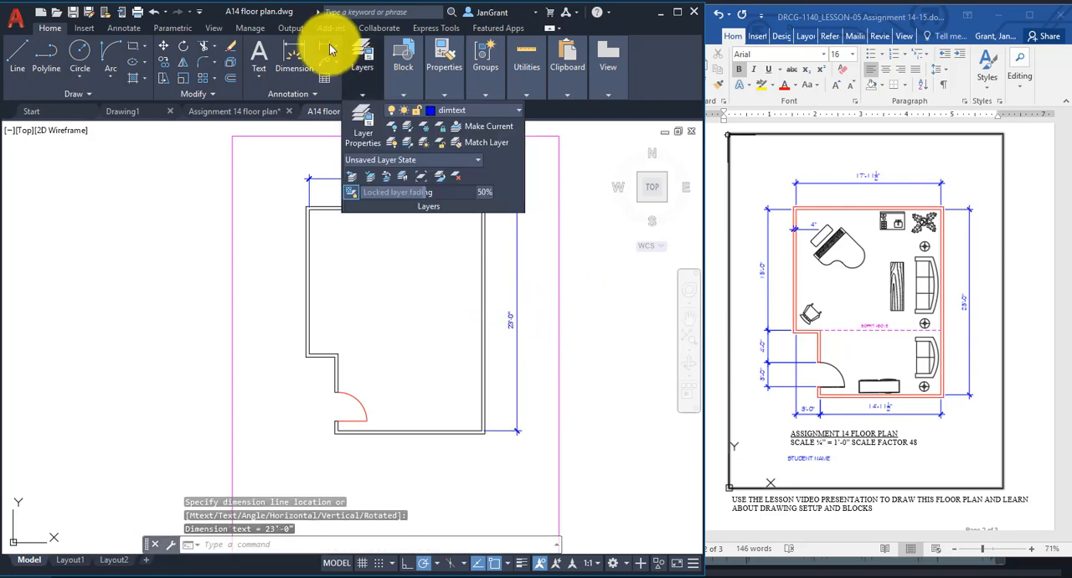
Add a vertical linear dimension to the inner line of the upper left wall, placed outside the building.
right_click(386, 277)
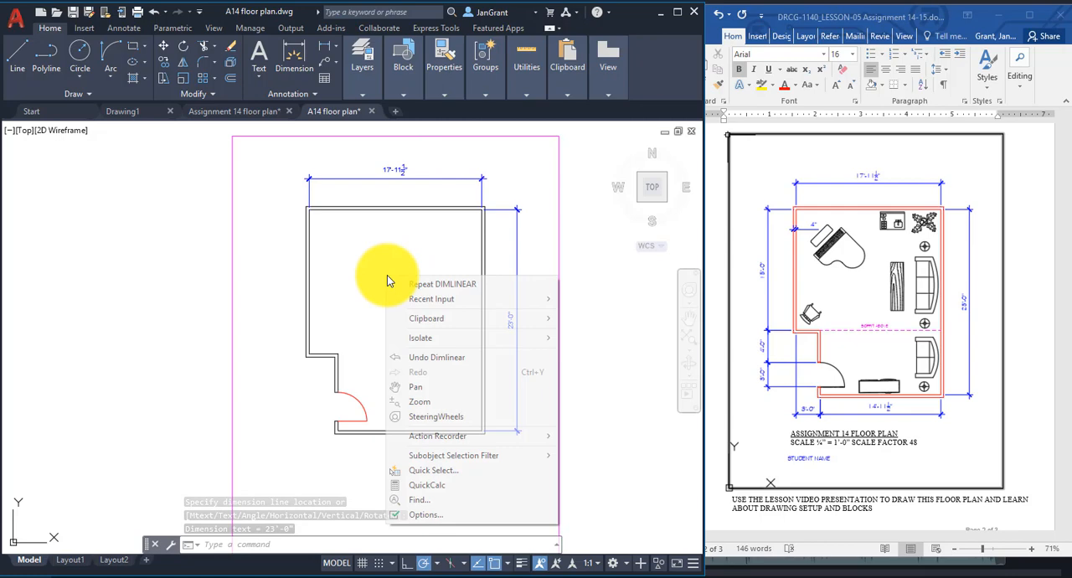
click(488, 286)
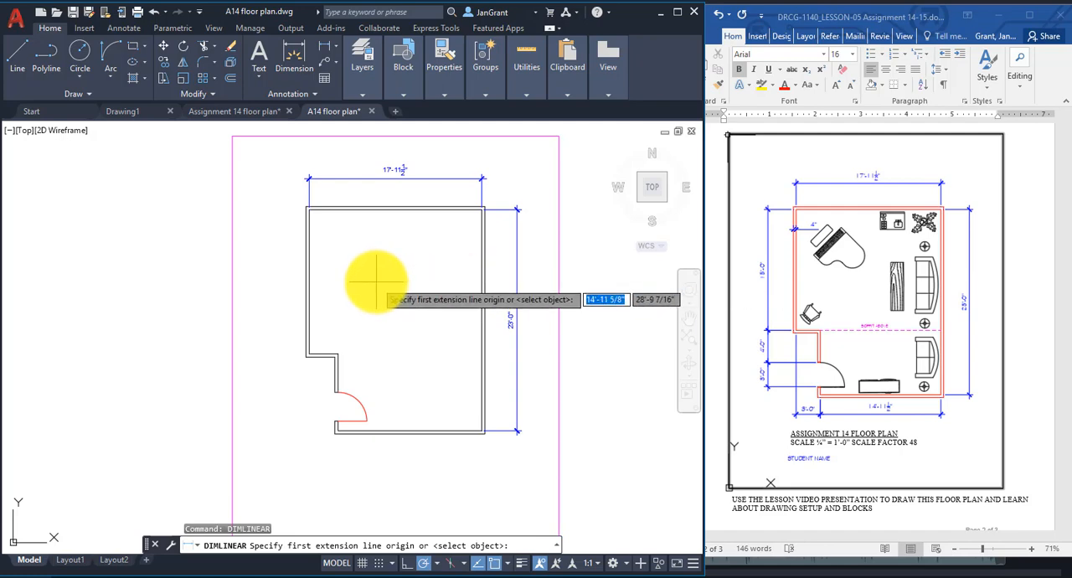
key(Return)
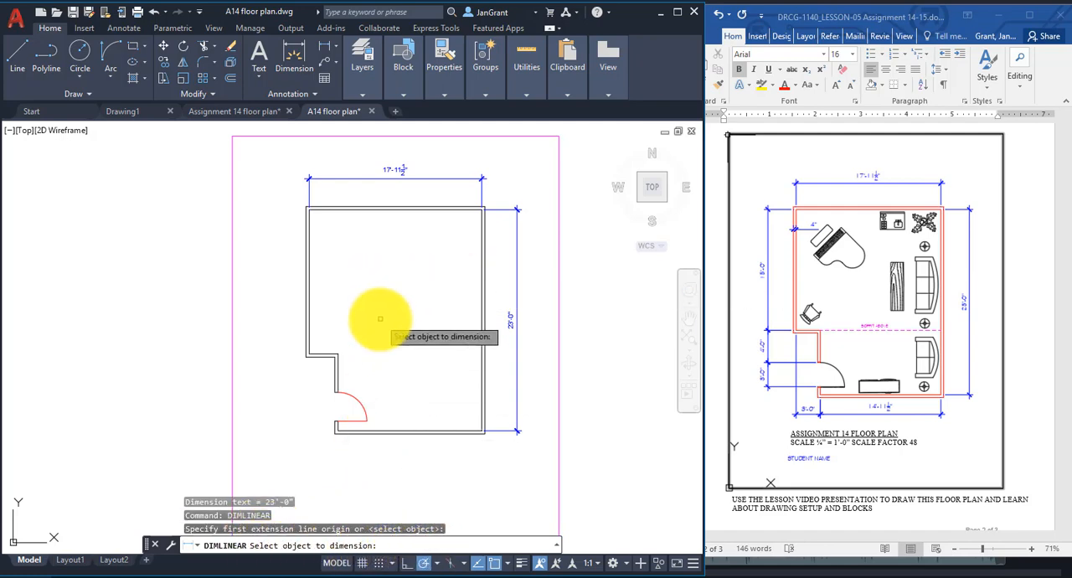
click(308, 285)
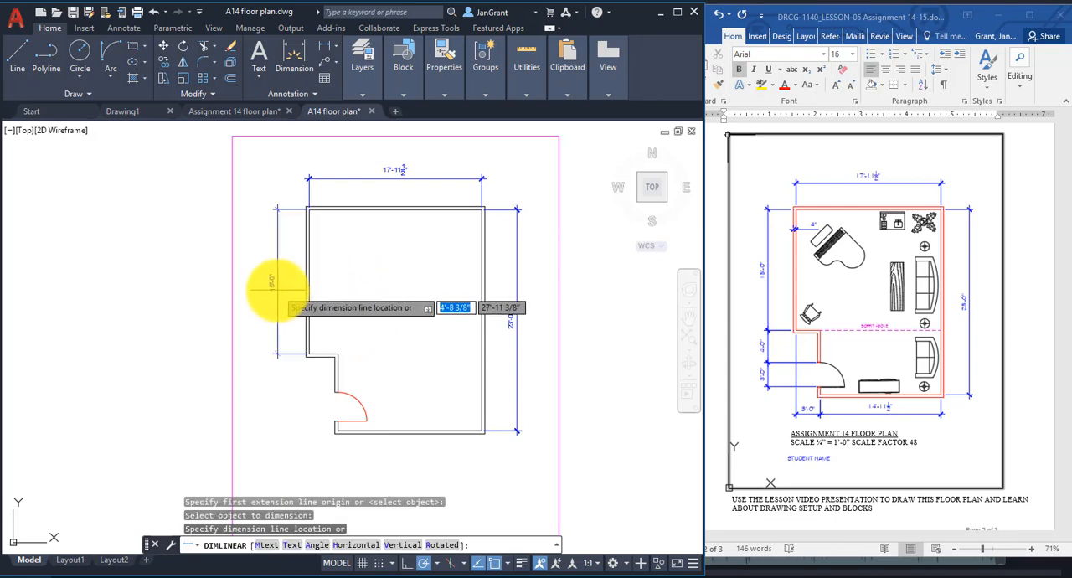
click(276, 289)
Add a linear dimension to the short wall segment above the door, lined up with the upper left wall's dimension.
scroll(352, 278, up, 4)
right_click(352, 283)
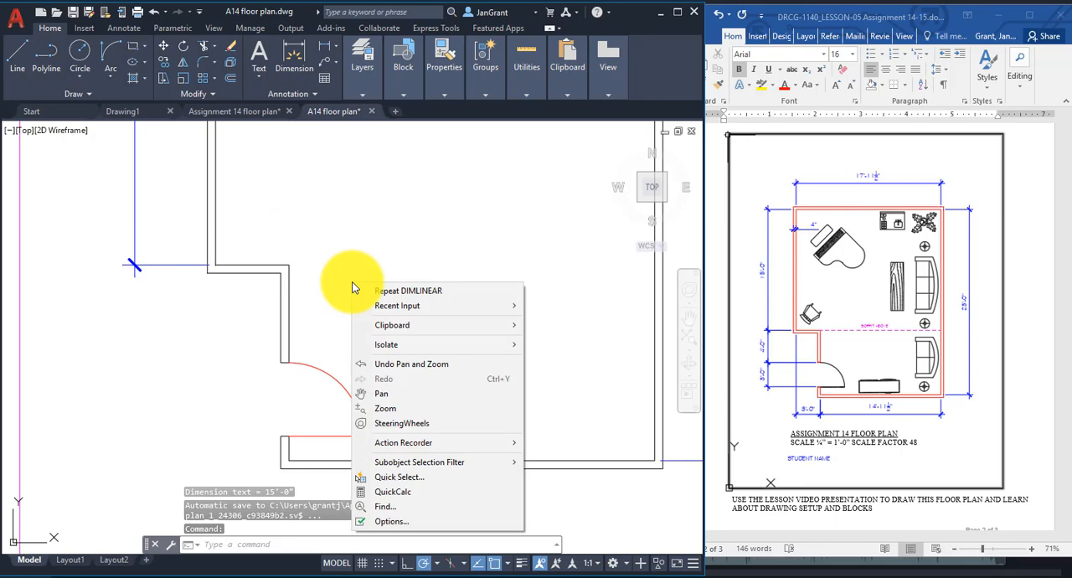
click(410, 291)
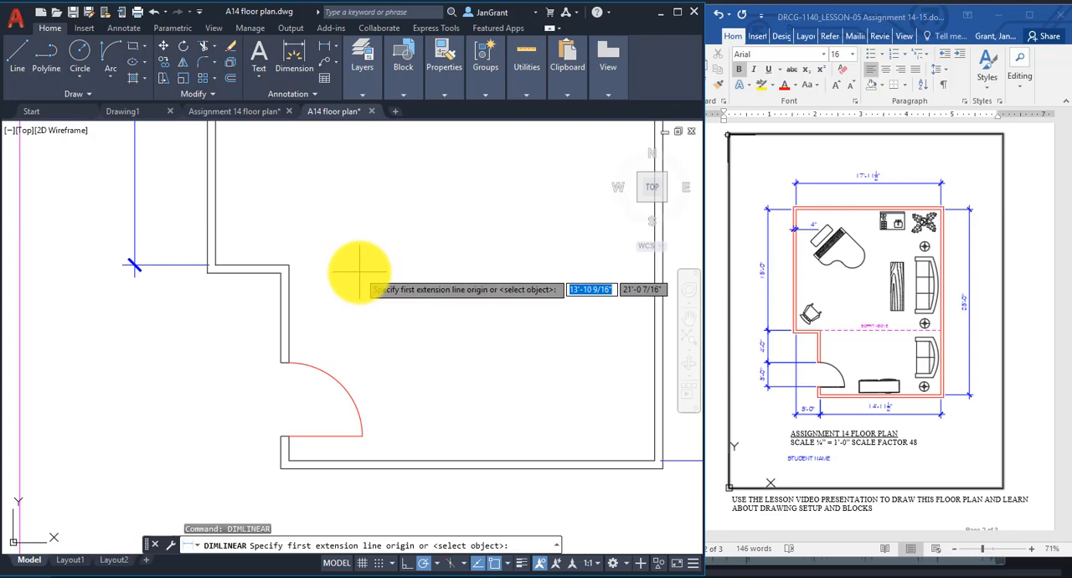
key(Return)
click(288, 306)
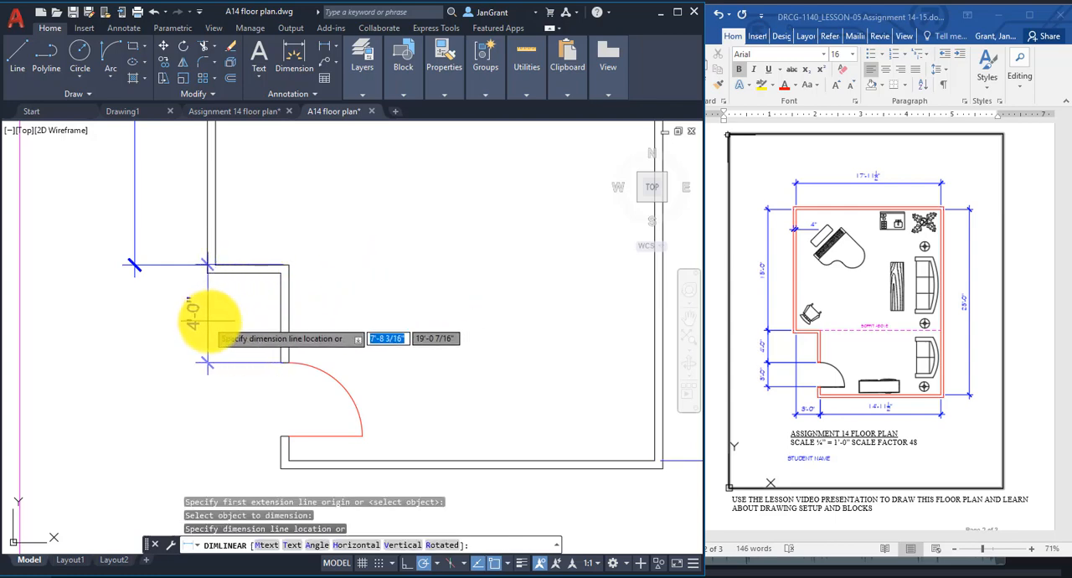
scroll(159, 316, down, 2)
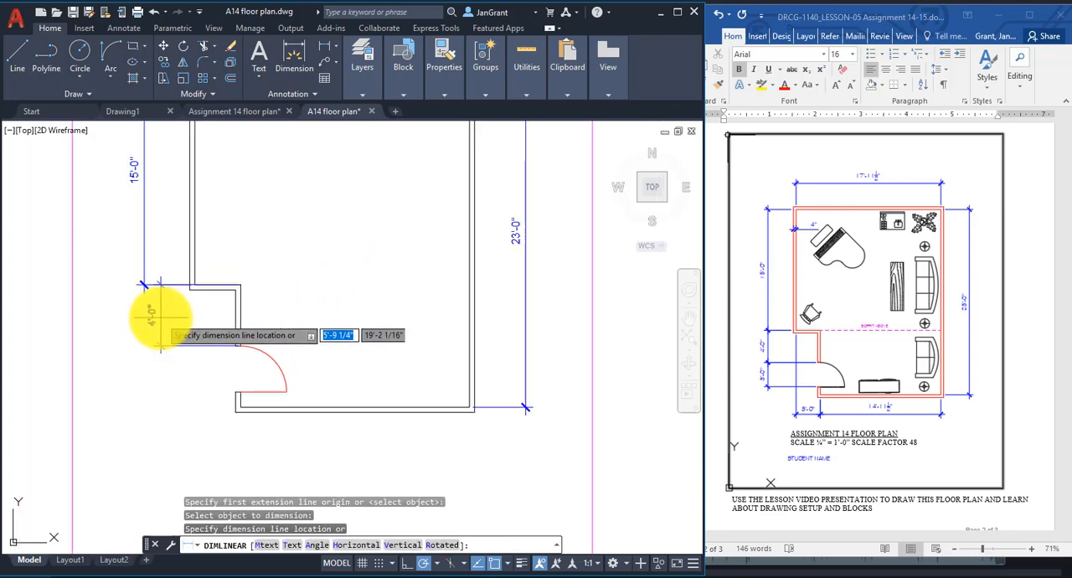
middle_drag(159, 316, 272, 339)
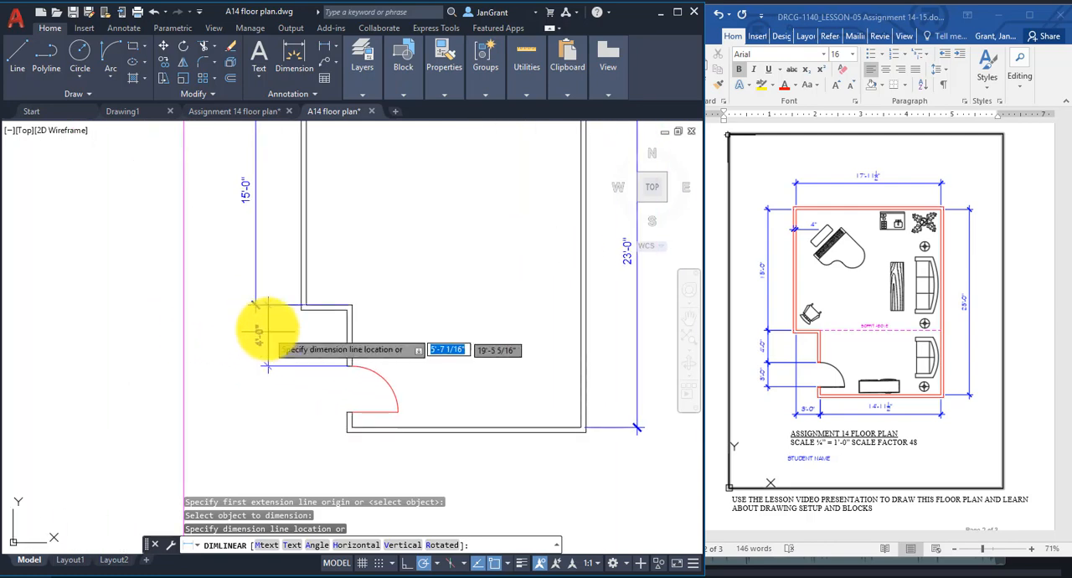
click(255, 306)
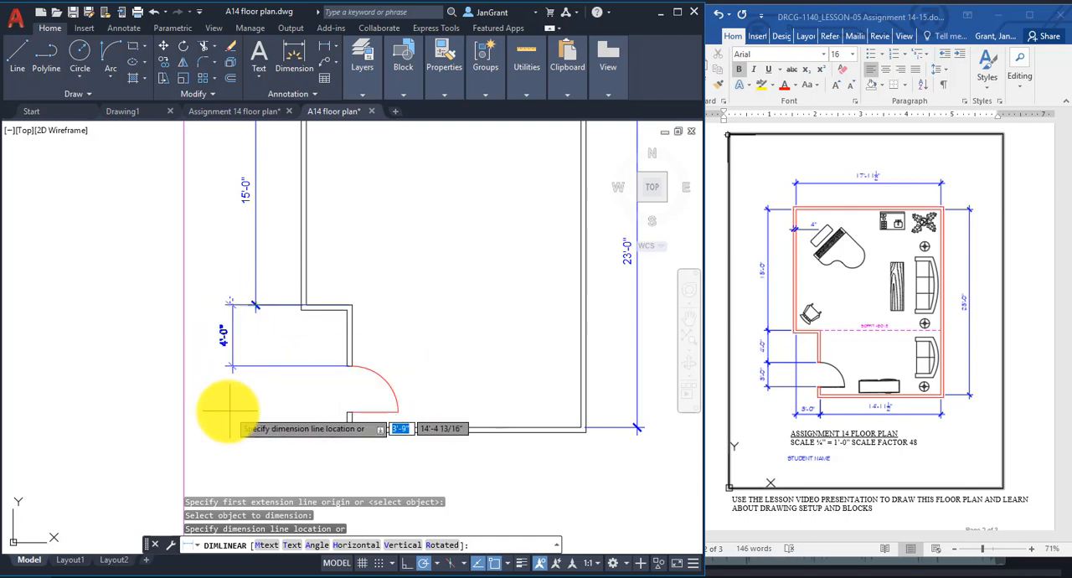
click(254, 306)
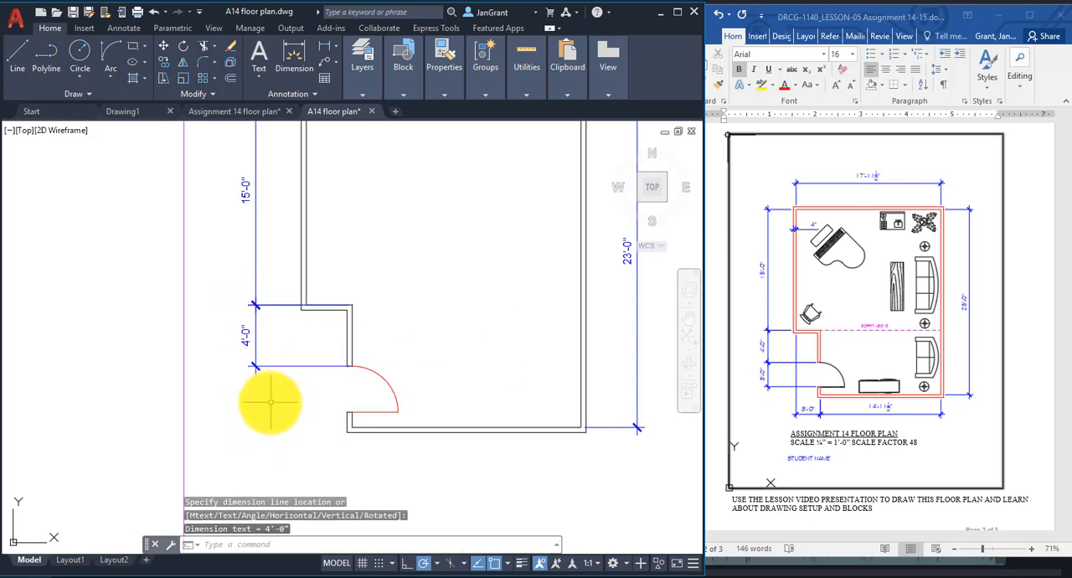
Add a vertical linear dimension to the door opening, lined up with the dimension of the short wall segment above it.
click(324, 47)
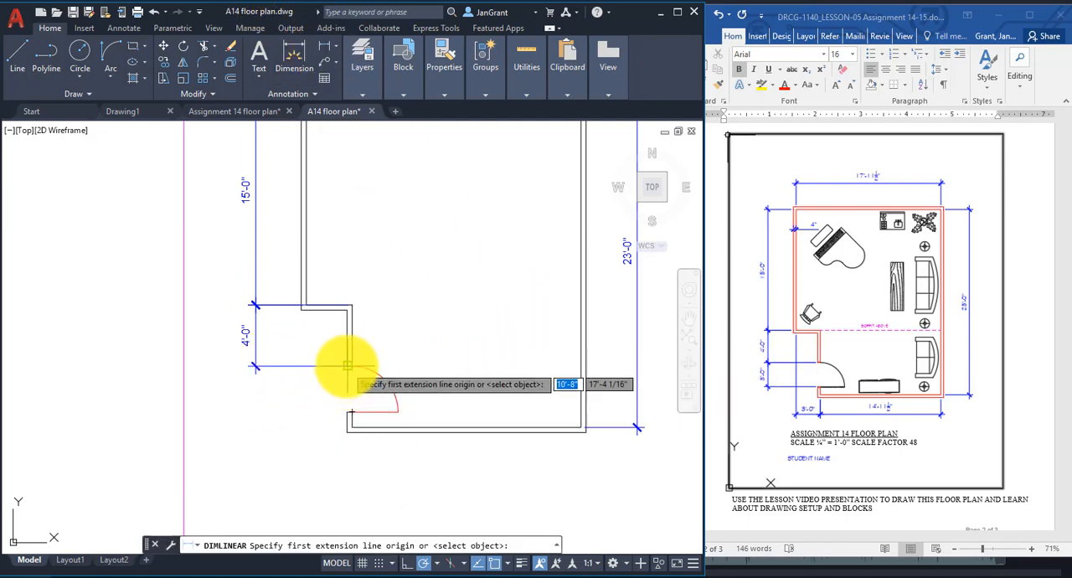
click(350, 366)
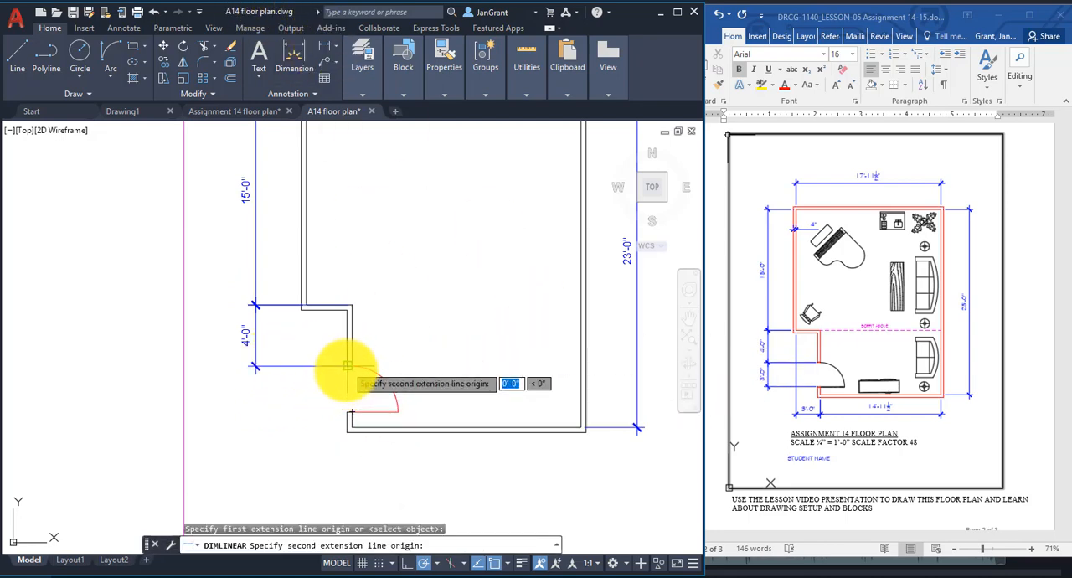
click(348, 411)
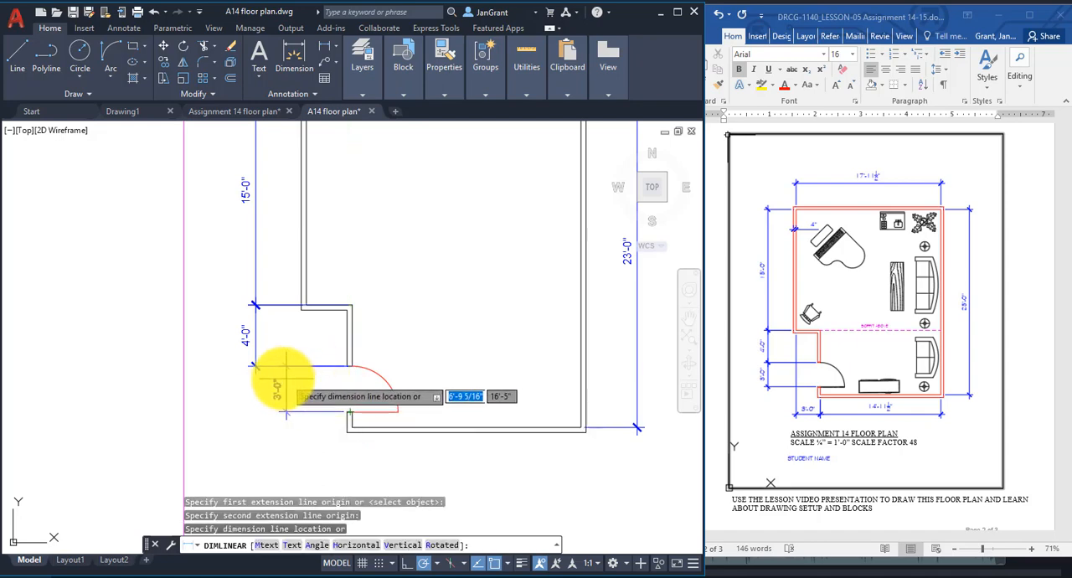
click(255, 366)
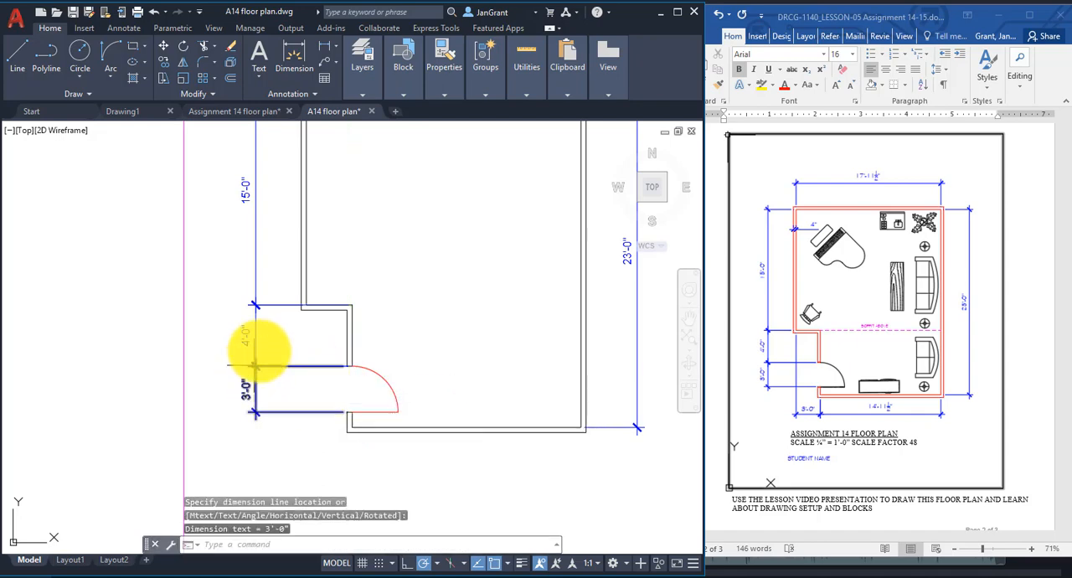
Add a horizontal linear dimension below the building, from the upper left wall's inner corner to the bottom wall's inner left corner.
mouse_move(381, 387)
middle_down()
mouse_move(383, 363)
mouse_move(361, 322)
middle_up()
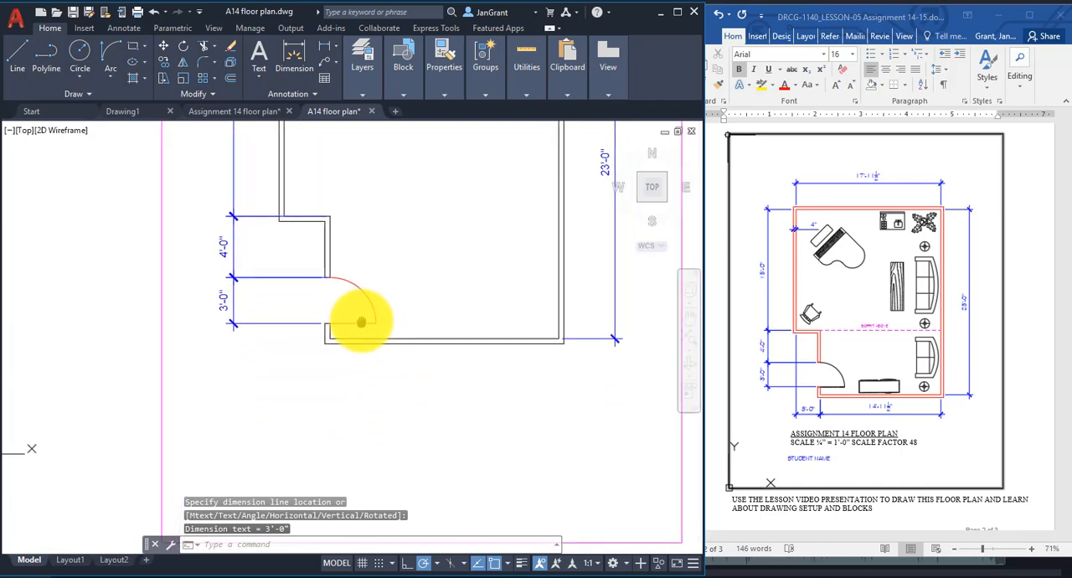
click(327, 54)
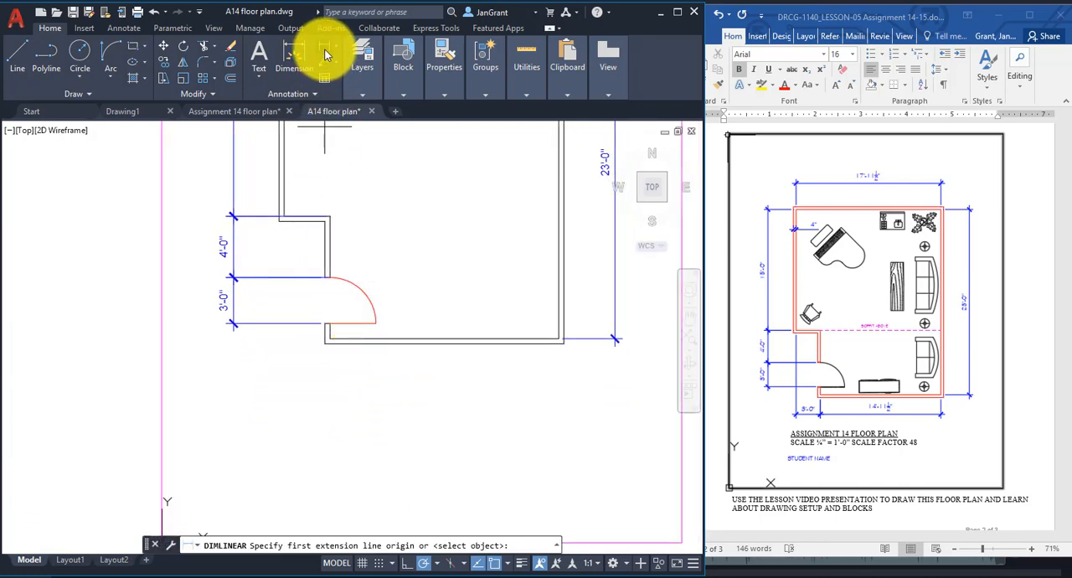
click(283, 218)
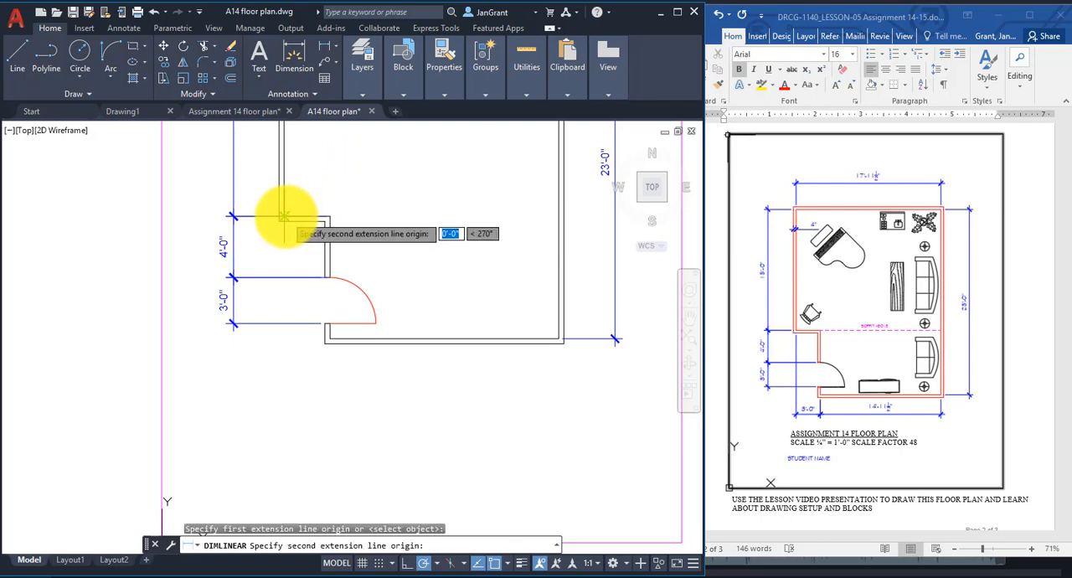
click(326, 340)
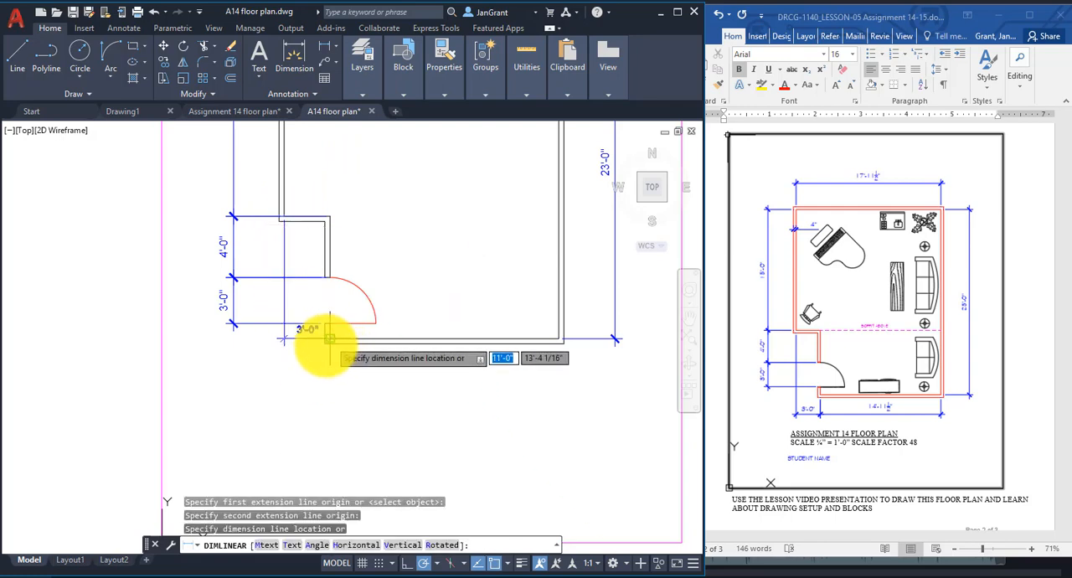
click(299, 385)
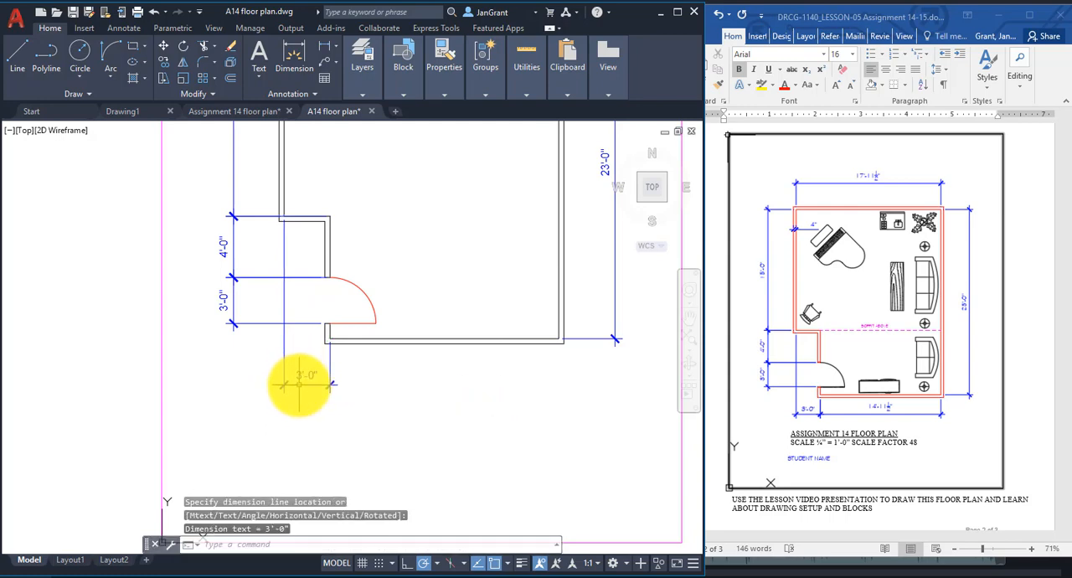
Add a linear dimension to the inner line of the bottom wall, lined up with the wall offset's horizontal dimension.
right_click(379, 190)
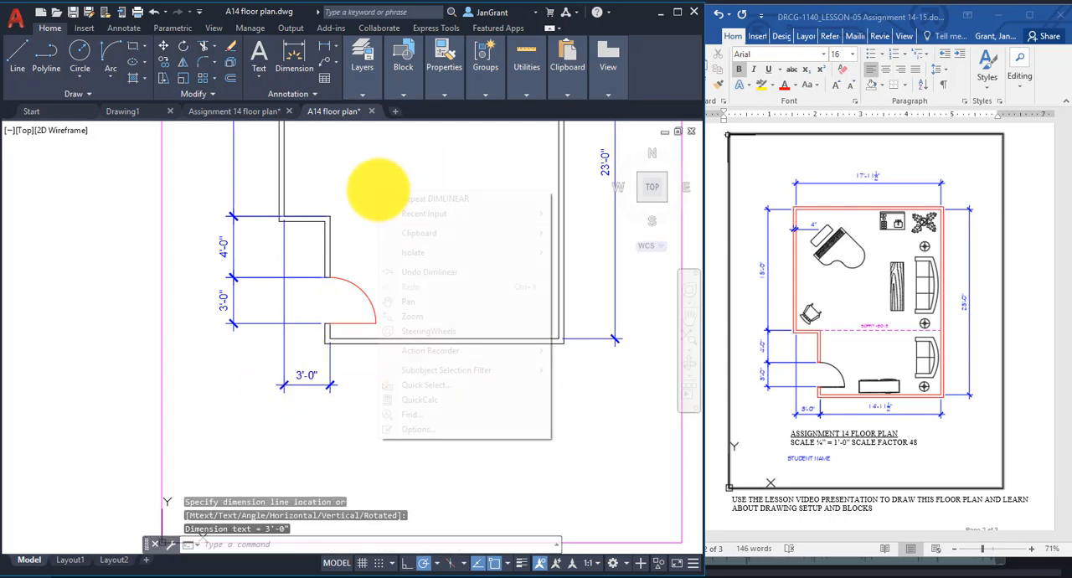
click(411, 200)
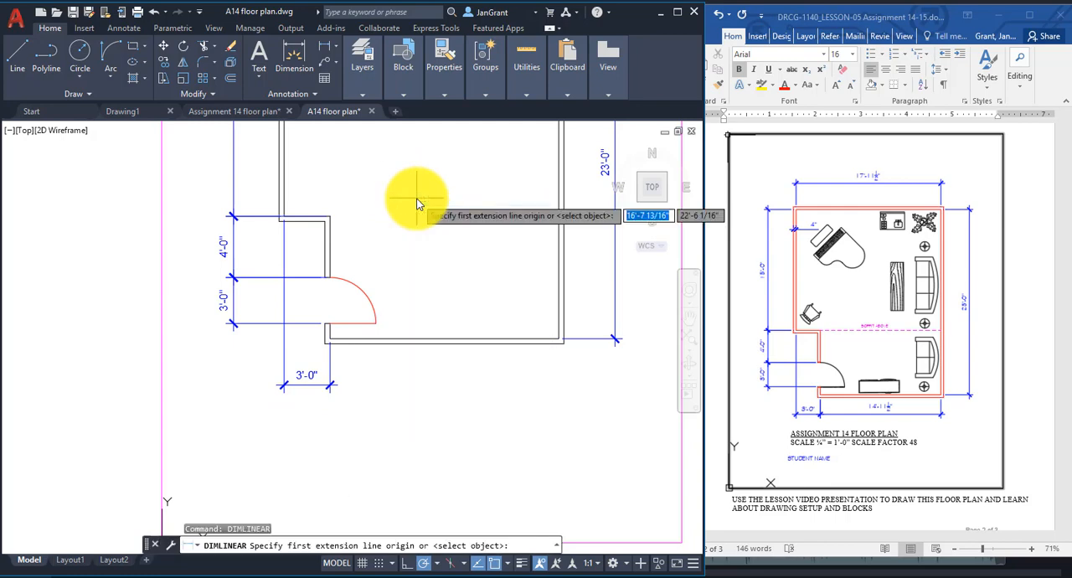
key(Return)
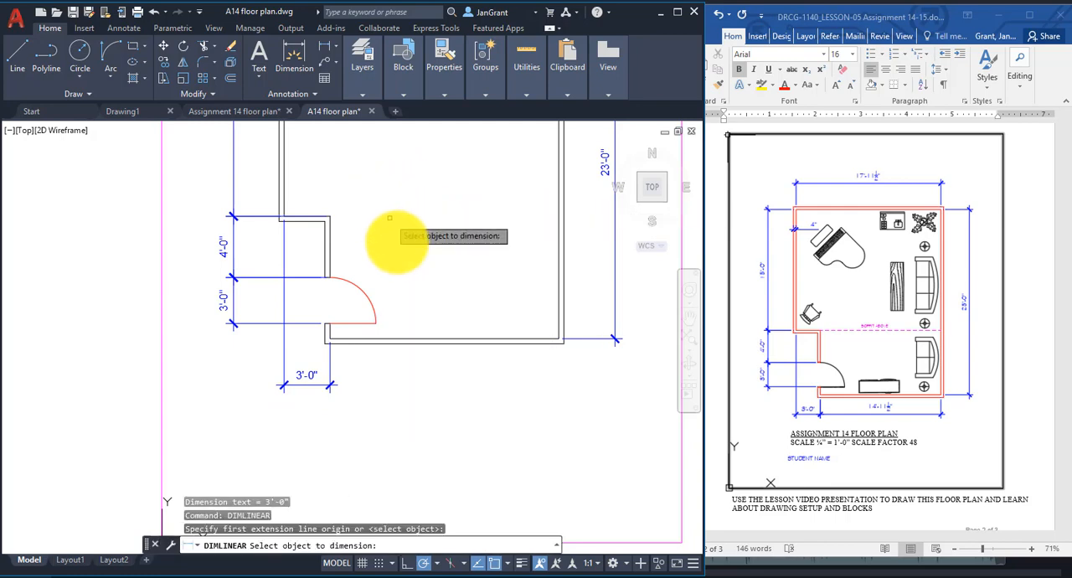
click(421, 336)
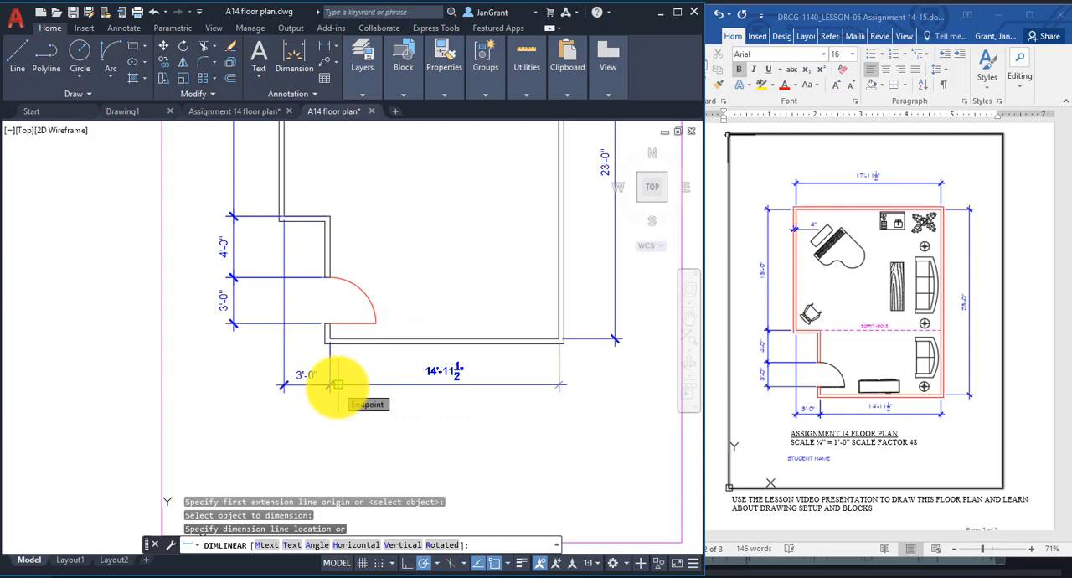
click(335, 385)
Add a horizontal linear dimension for the upper left wall's thickness, placed just below the room's top left corner.
middle_drag(352, 185, 368, 387)
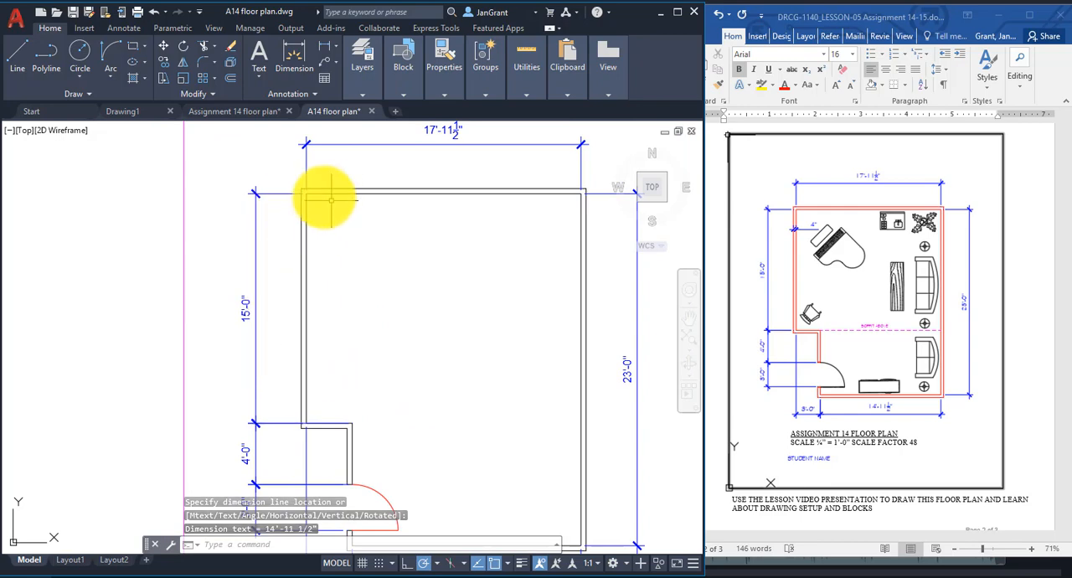
click(362, 63)
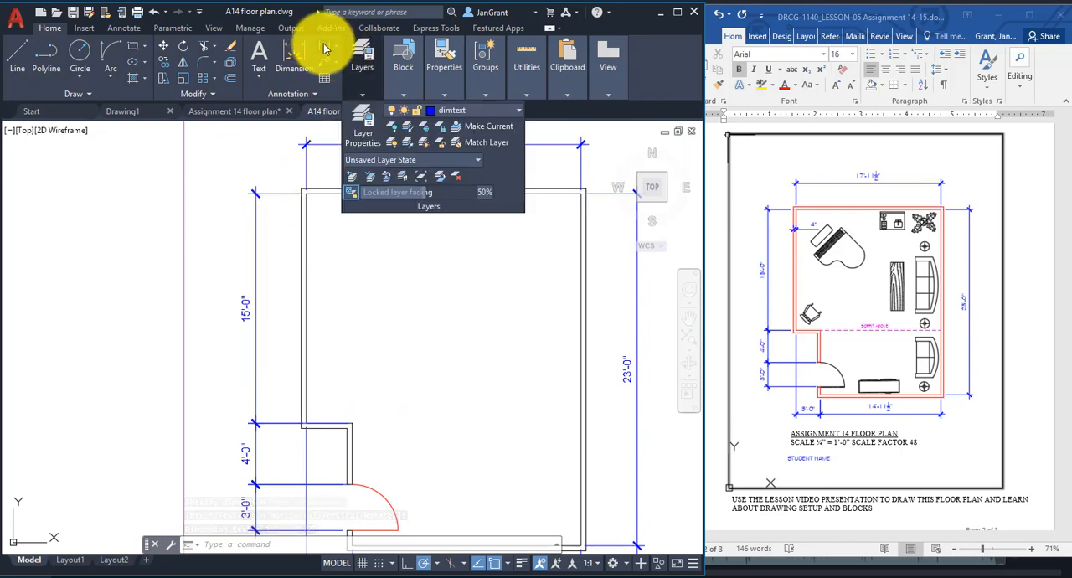
click(320, 52)
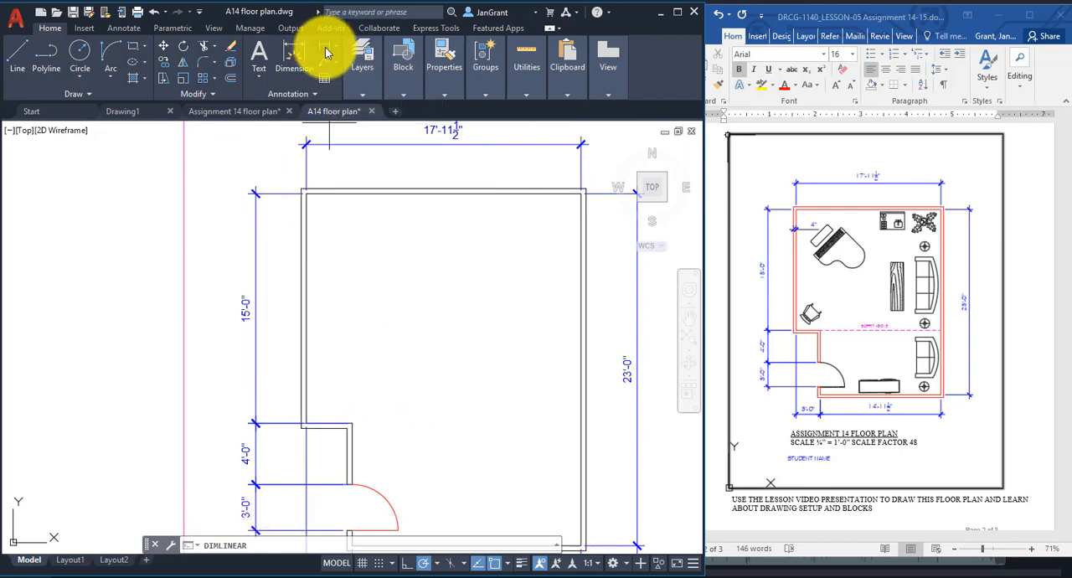
click(305, 192)
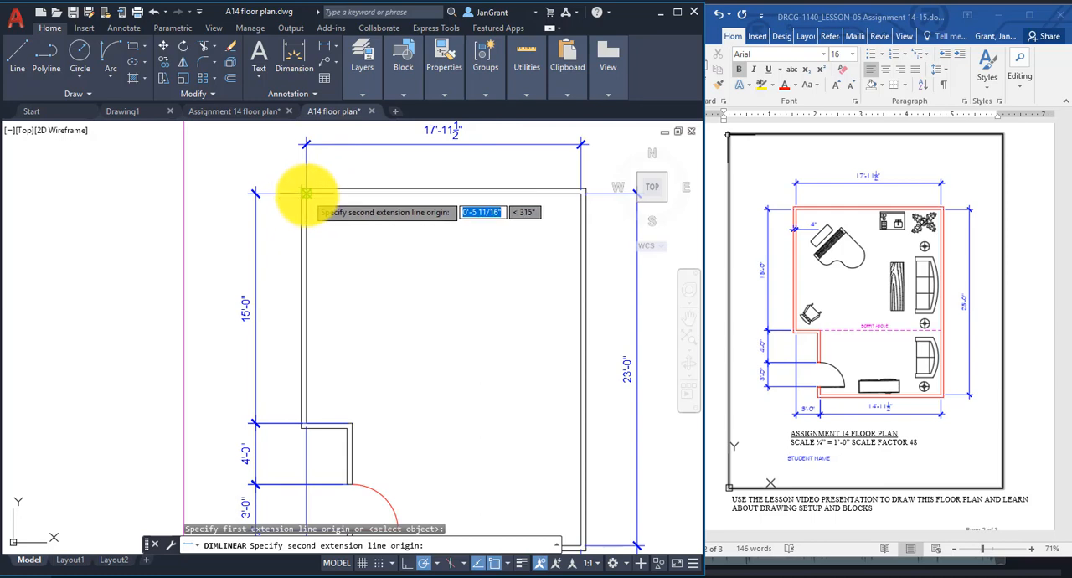
click(305, 192)
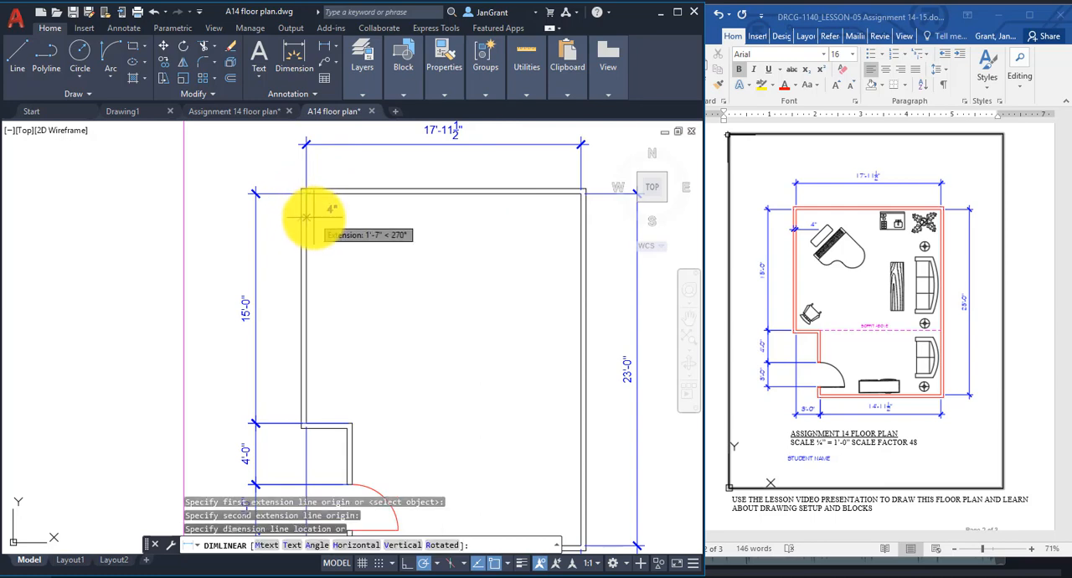
click(315, 227)
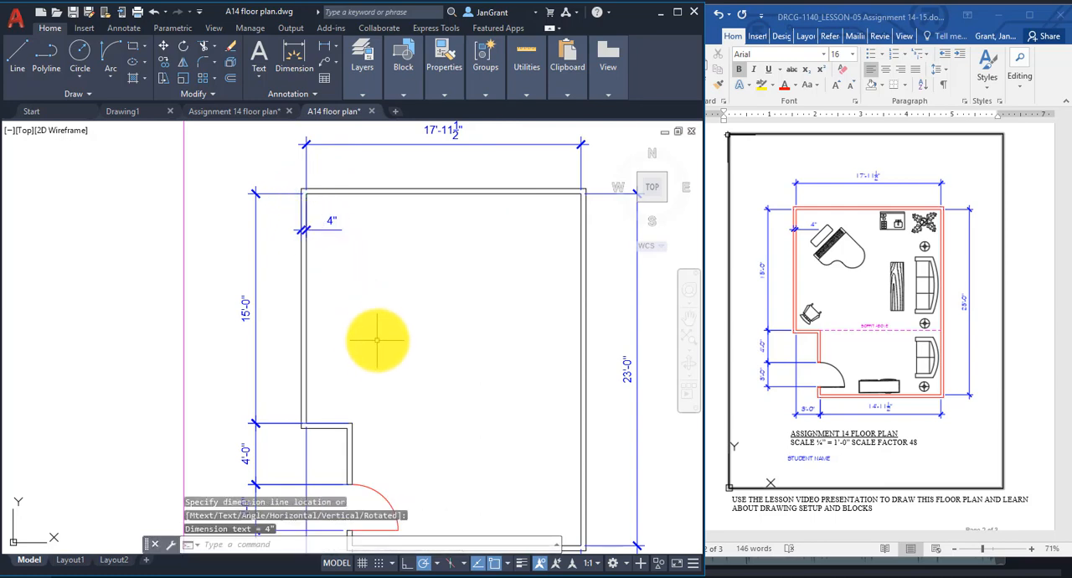
Stretch the upper extension line origin of the 4'-0" dimension back to the inner corner of the upper left wall.
middle_drag(371, 336, 420, 151)
click(381, 308)
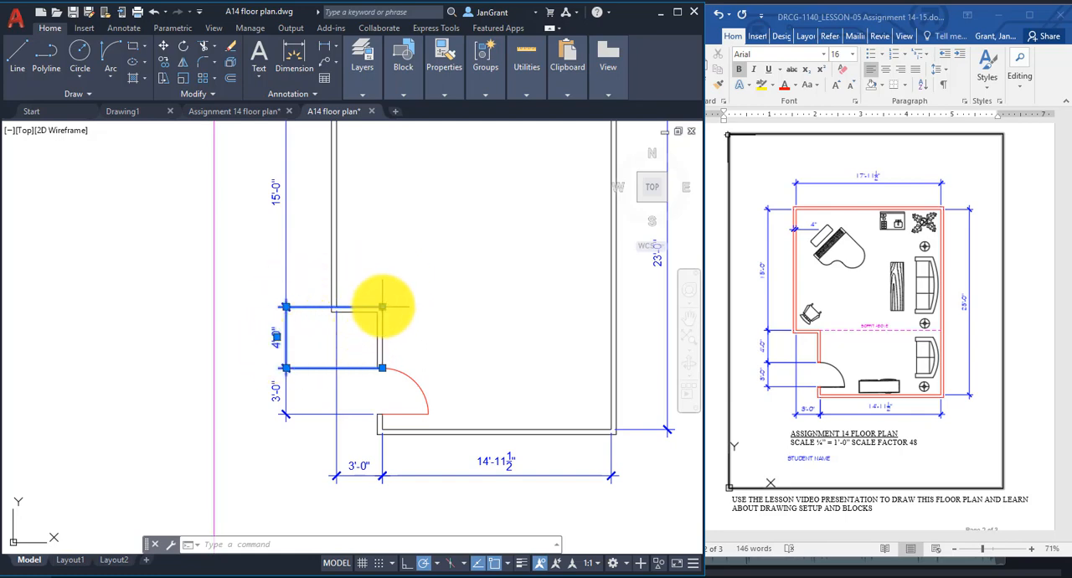
click(382, 307)
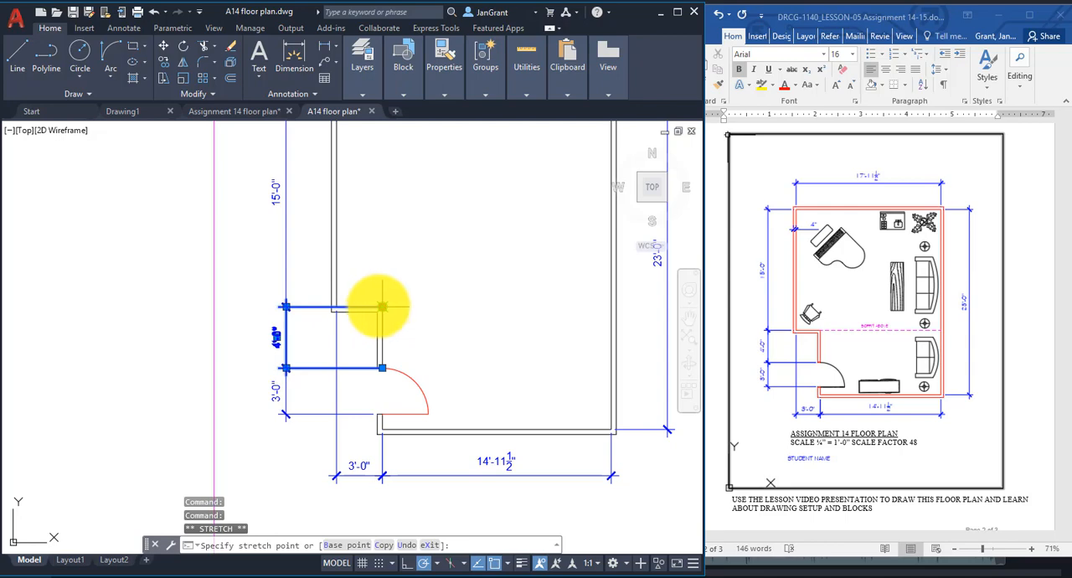
click(337, 307)
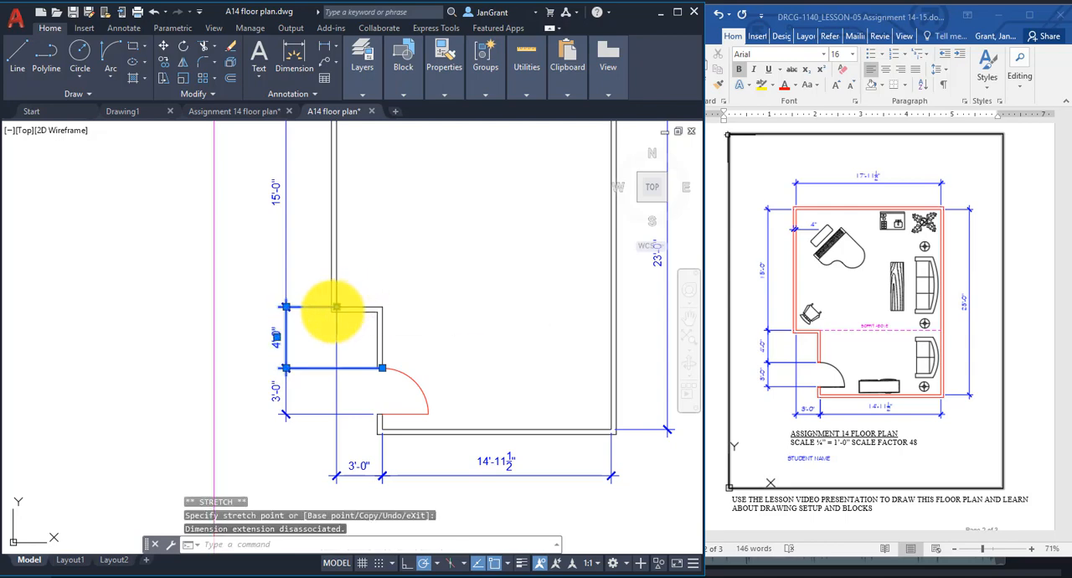
key(Escape)
key(Escape)
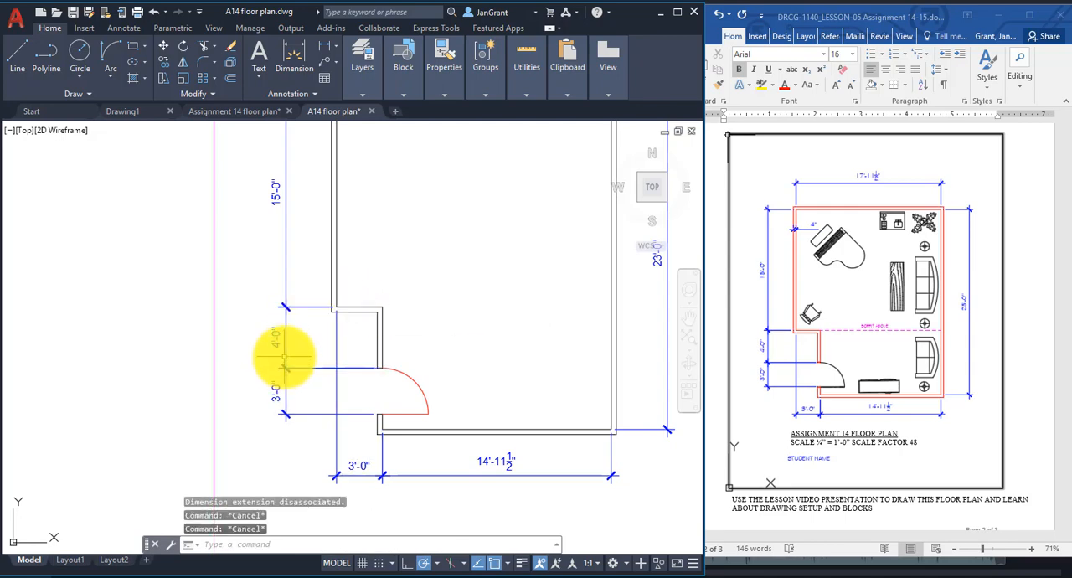
Stretch the lower extension line origin of the 4'-0" dimension to the wall's outer corner at the door opening.
scroll(364, 342, up, 2)
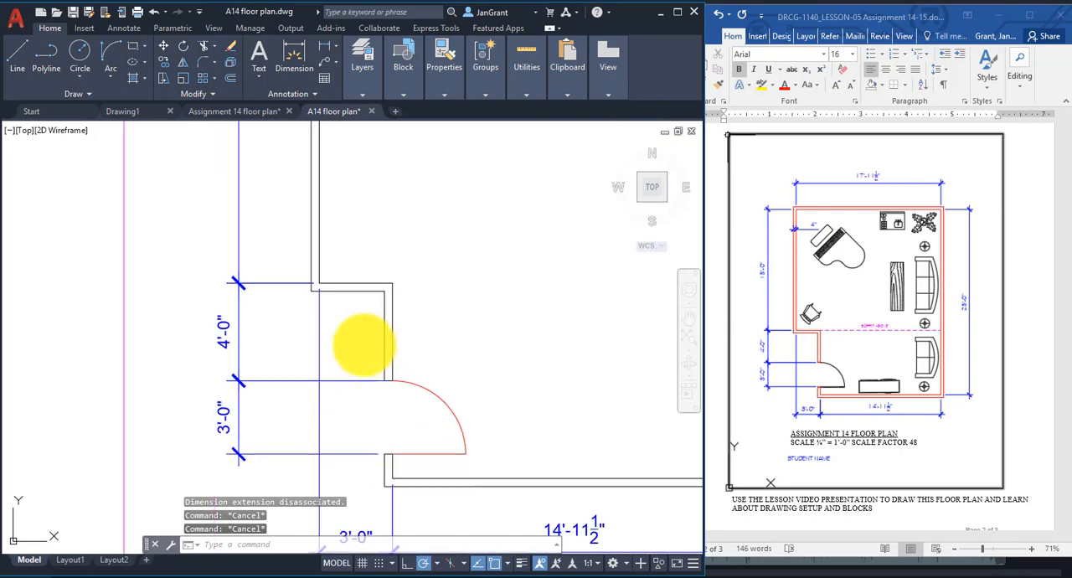
middle_drag(363, 342, 363, 275)
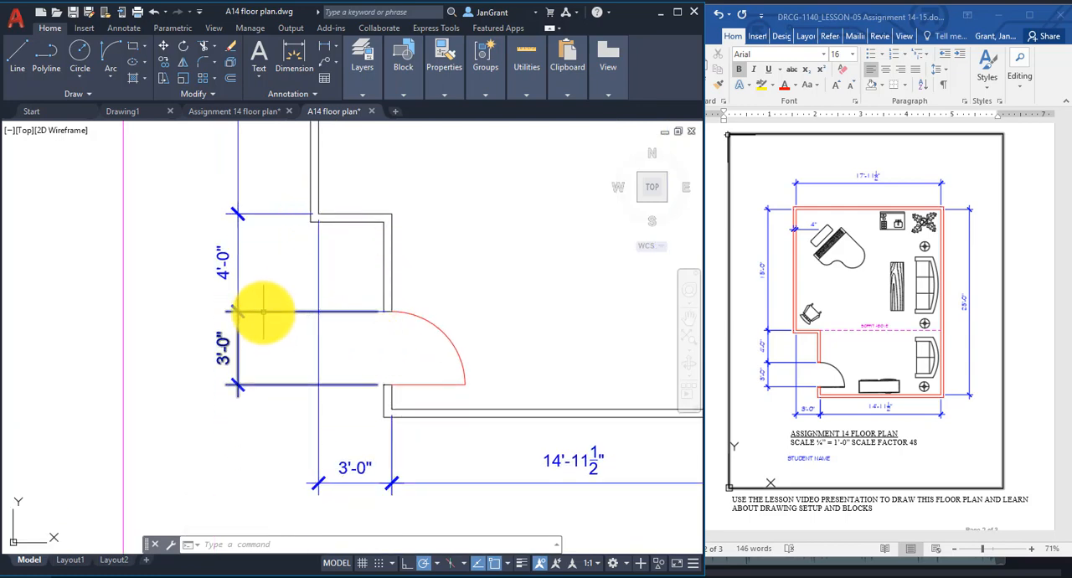
click(239, 287)
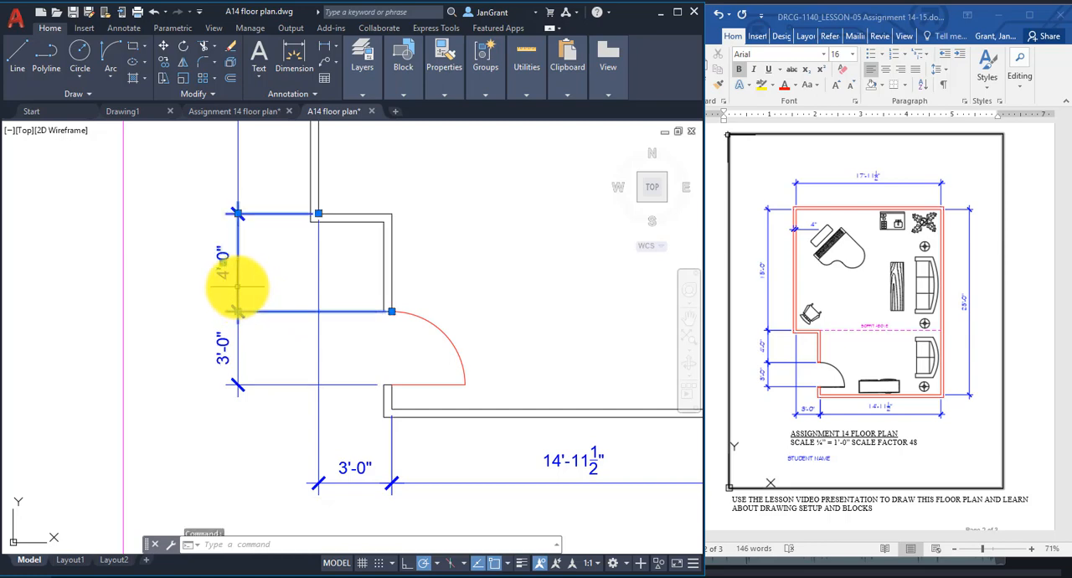
click(392, 311)
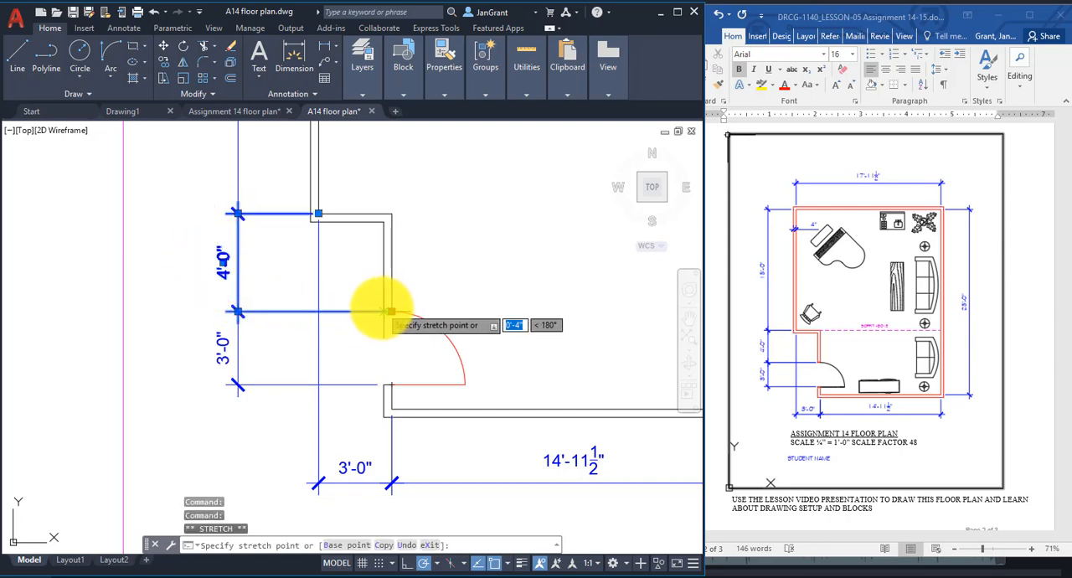
click(384, 310)
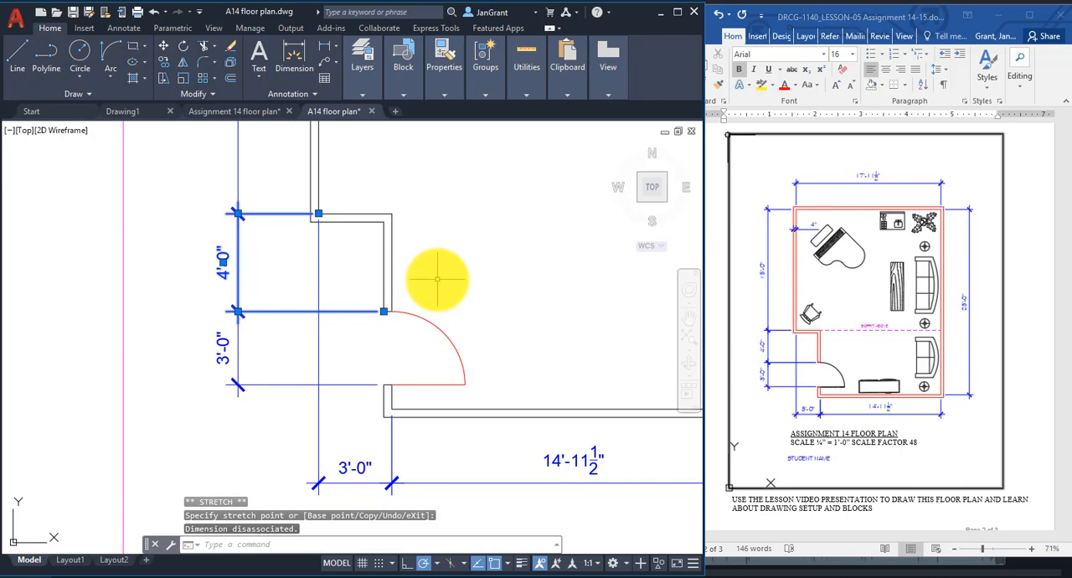
key(Escape)
key(Escape)
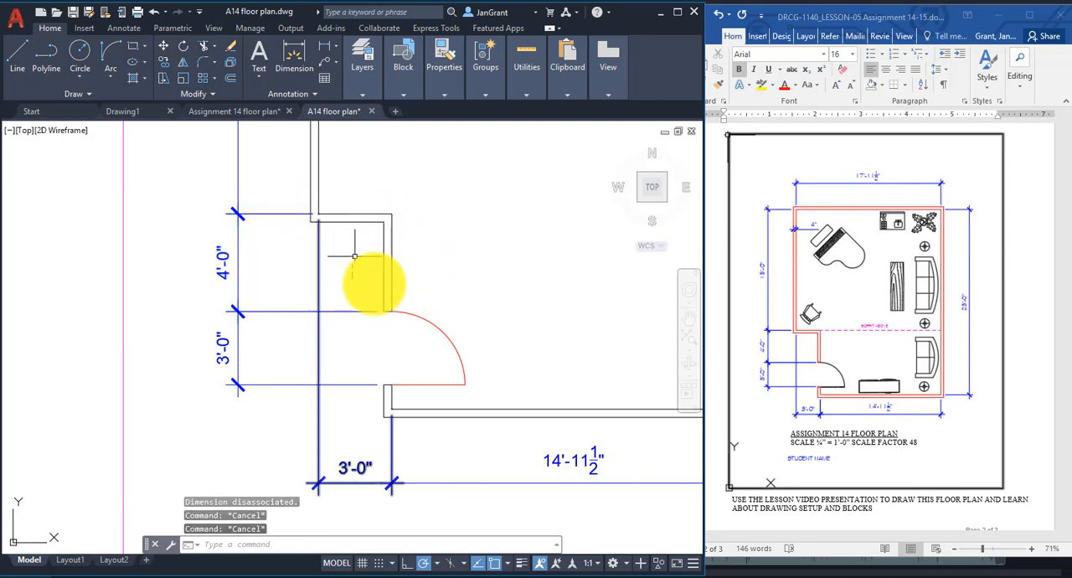
Make the hidden line layer current.
scroll(470, 431, down, 4)
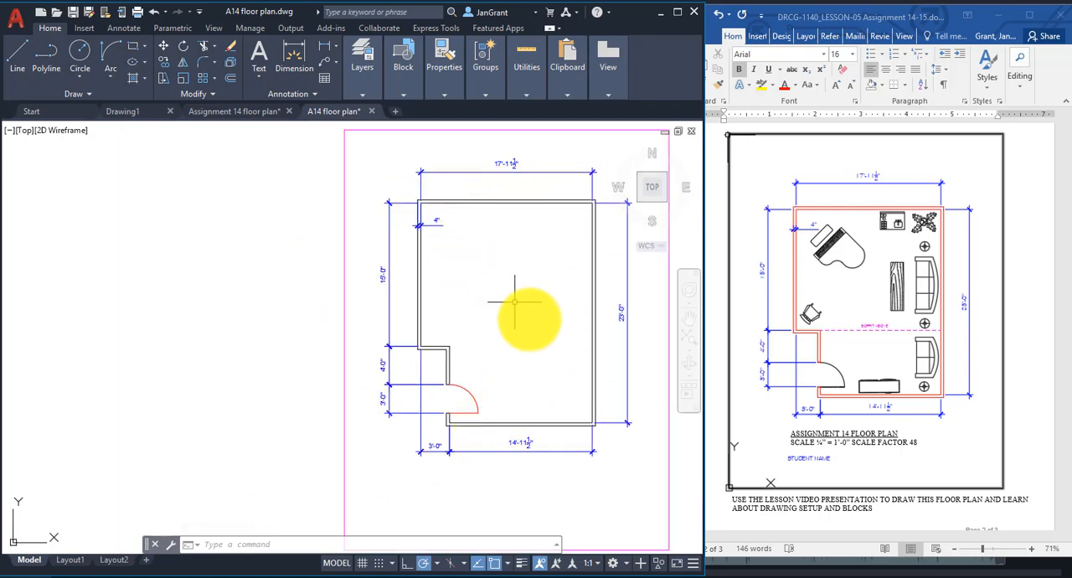
scroll(533, 332, down, 2)
mouse_move(533, 333)
middle_down()
mouse_move(435, 295)
mouse_move(450, 318)
middle_up()
scroll(436, 294, up, 2)
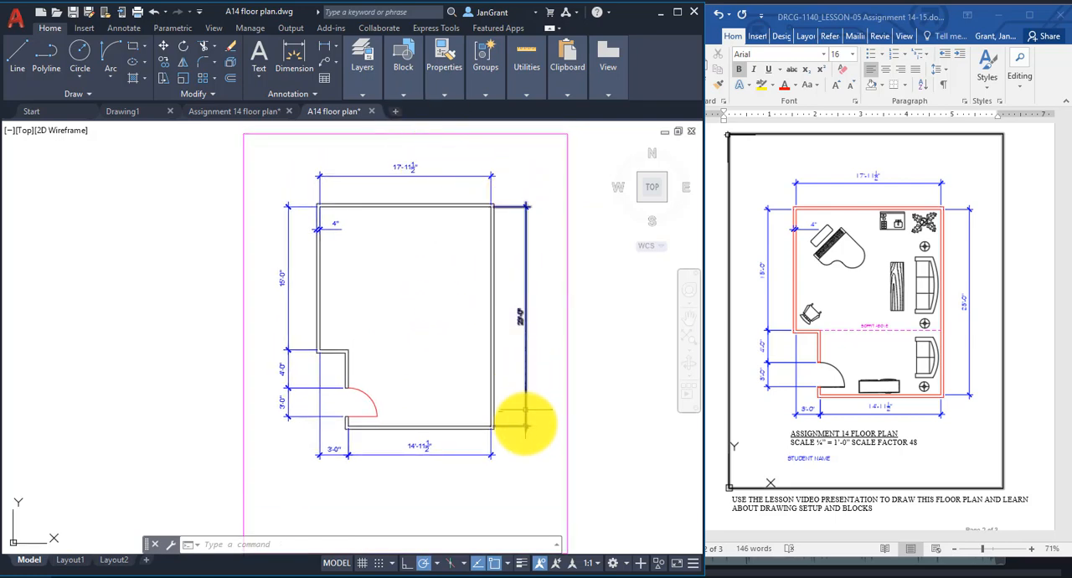
scroll(383, 368, up, 4)
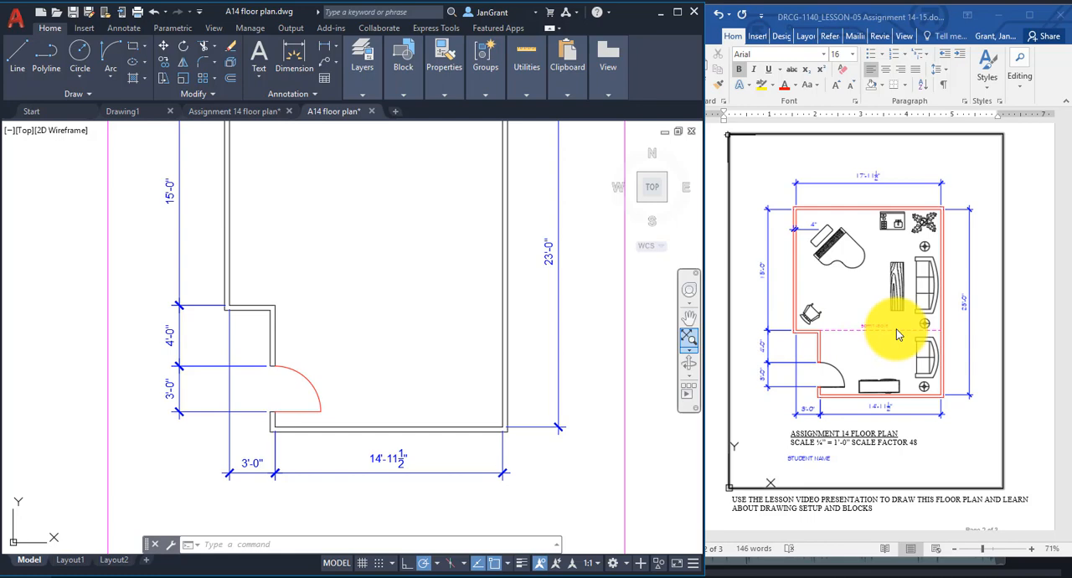
click(369, 62)
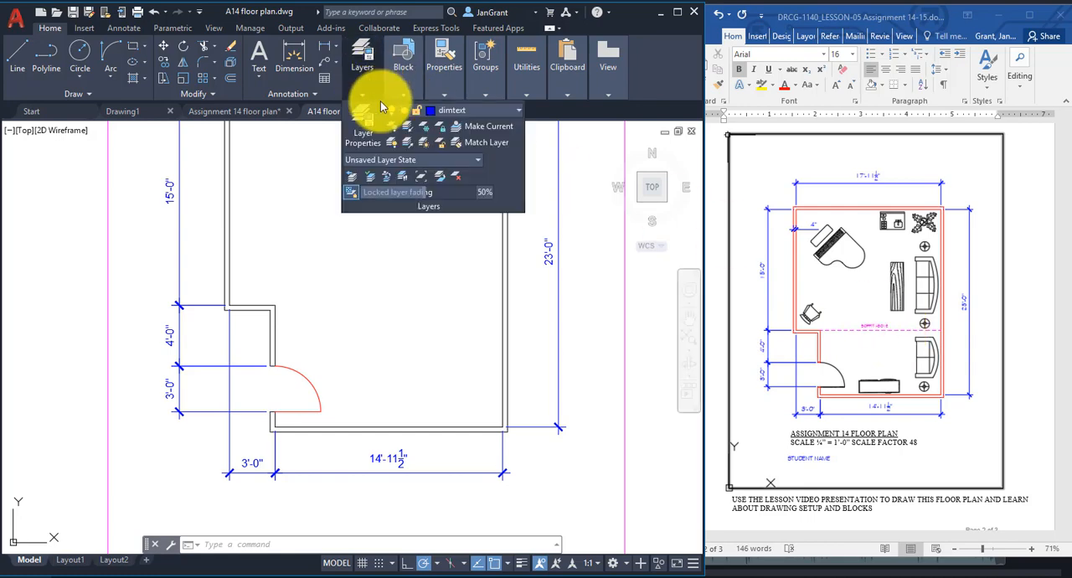
click(491, 118)
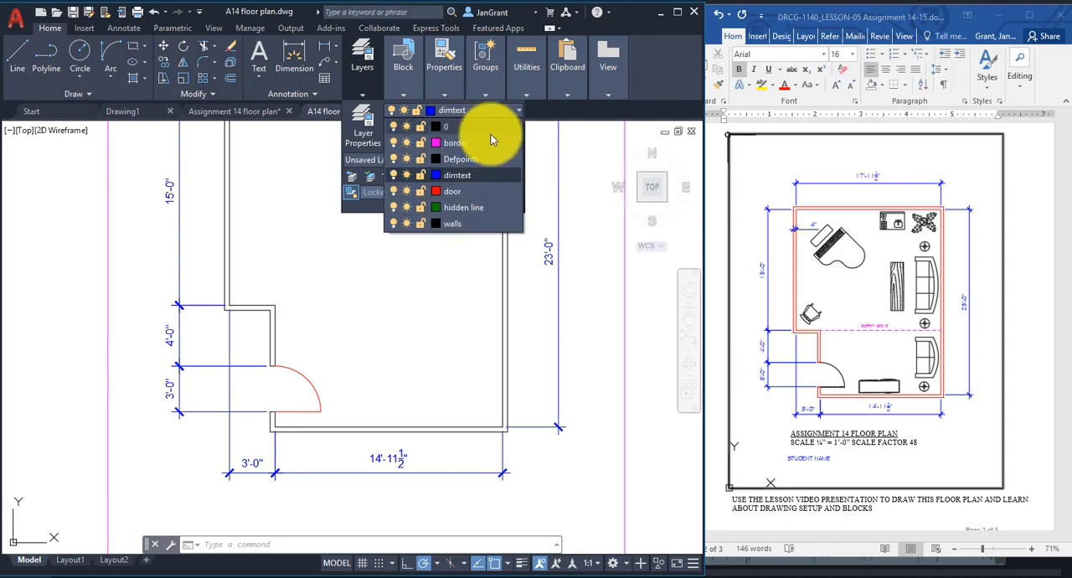
click(475, 207)
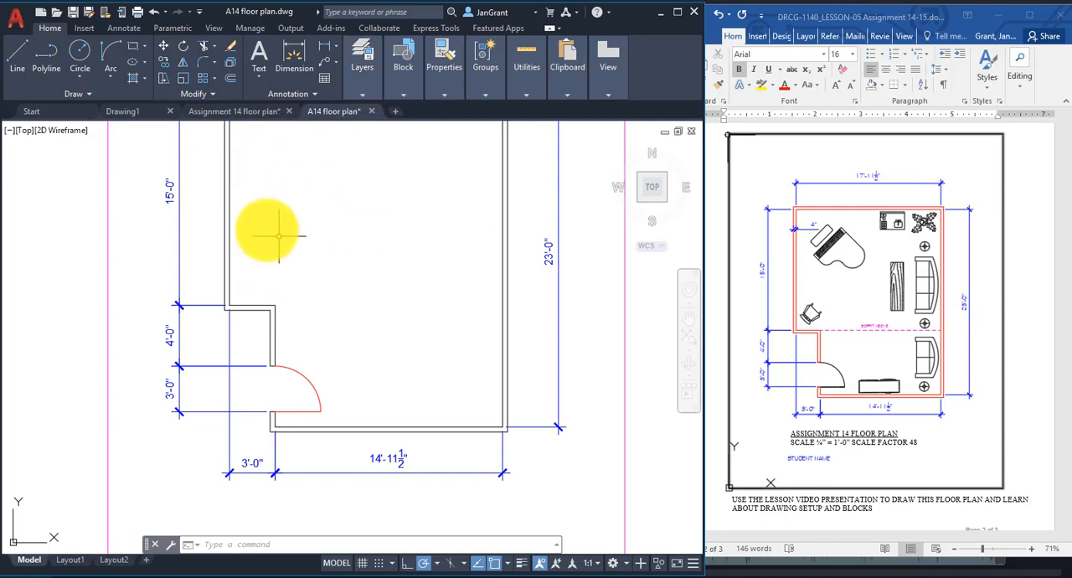
Draw a horizontal soffit line from the inner wall corner above the door straight across to the inner face of the opposite wall.
click(17, 57)
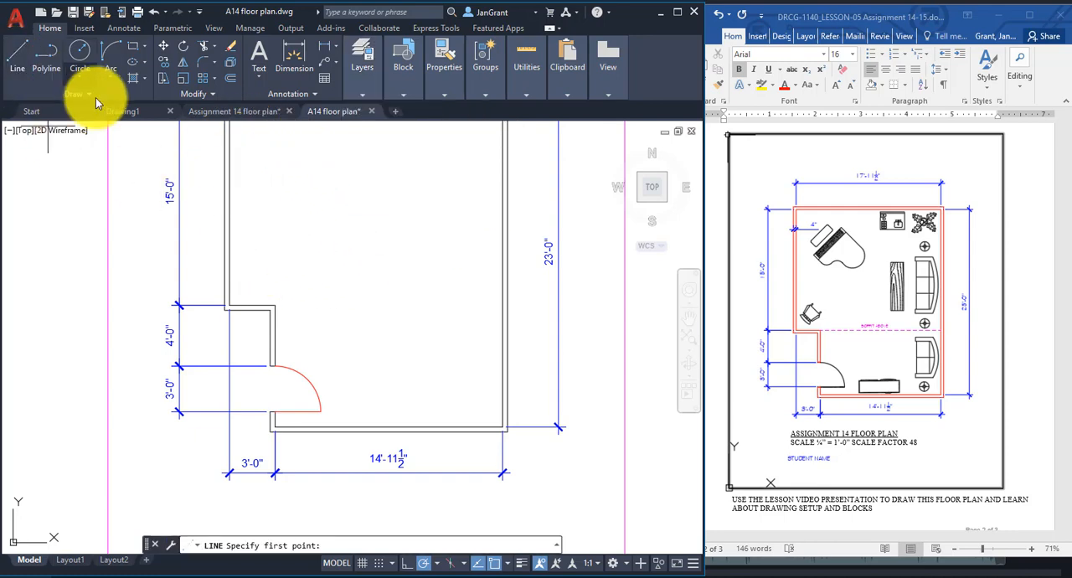
click(274, 304)
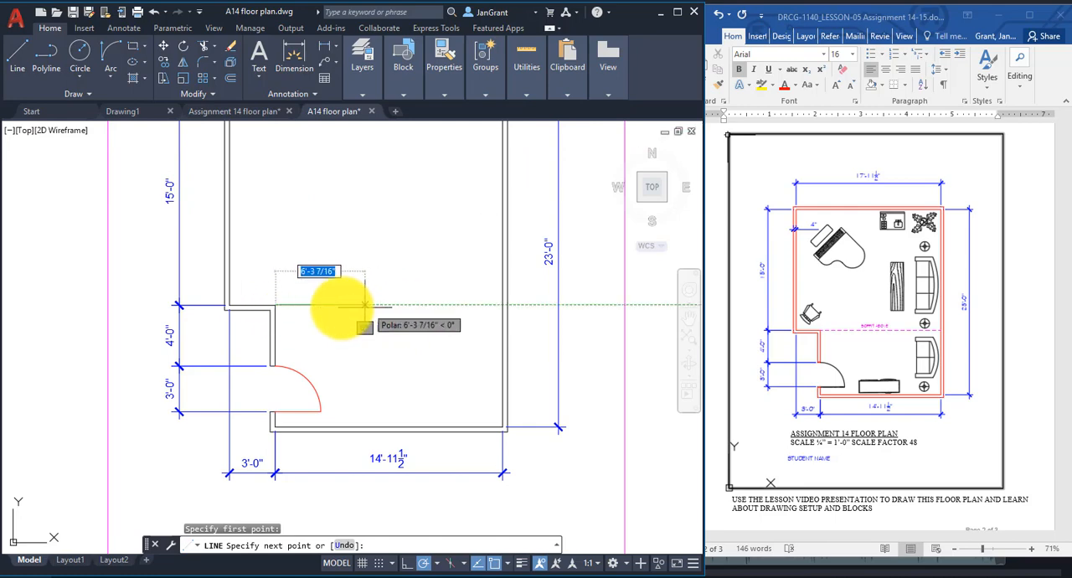
click(500, 306)
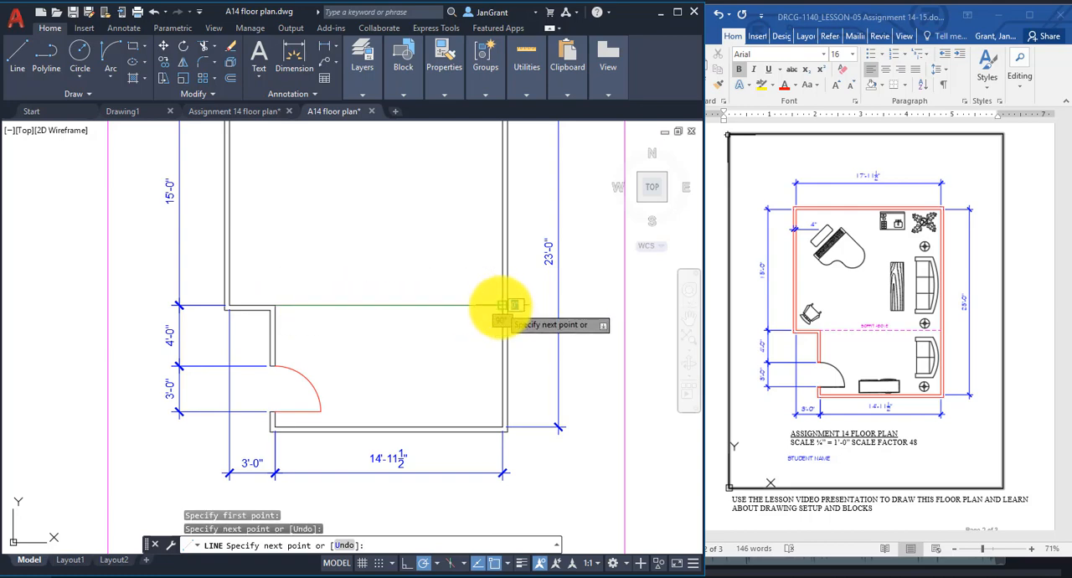
right_click(443, 232)
click(466, 235)
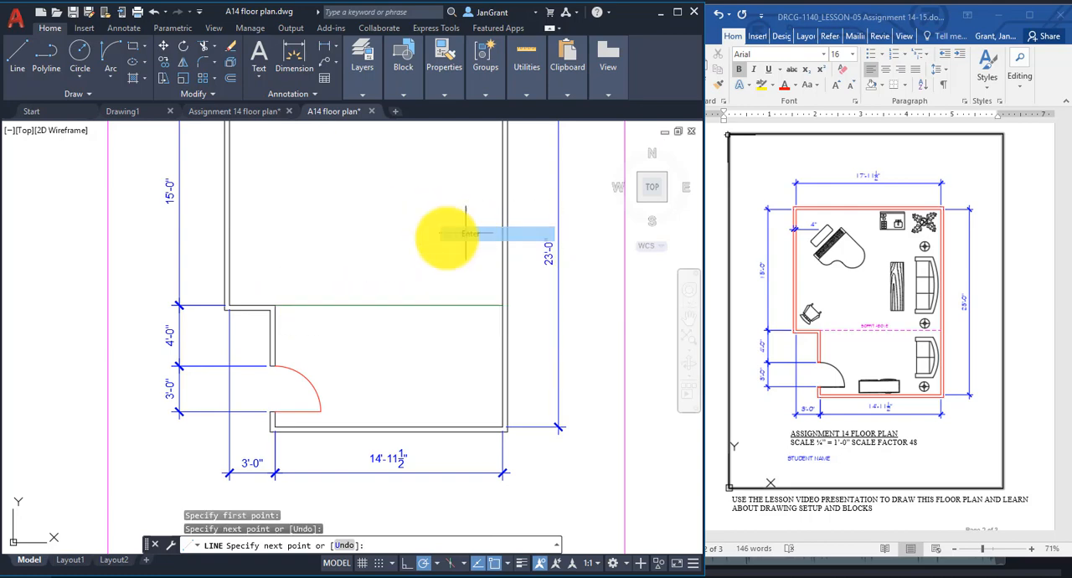
Set the drawing's global linetype scale factor to 48 with LTSCALE.
scroll(290, 322, up, 3)
scroll(294, 320, up, 2)
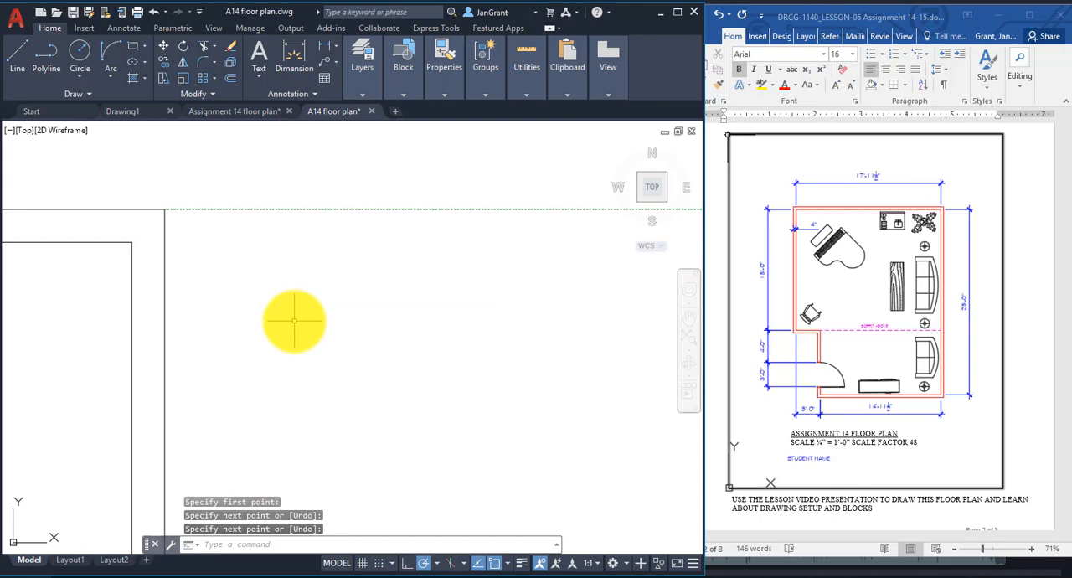
scroll(156, 198, up, 6)
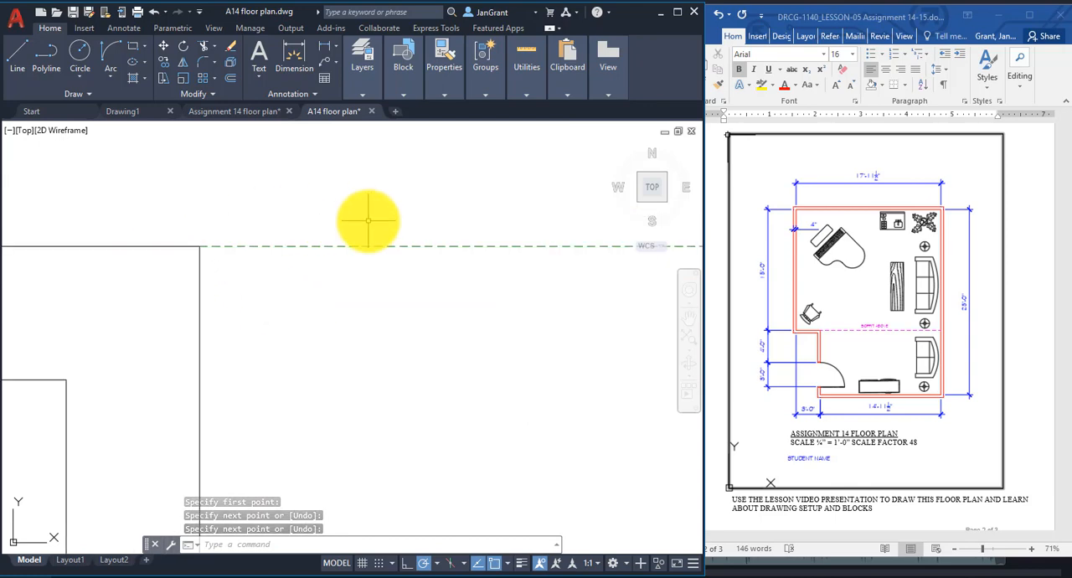
scroll(368, 220, down, 8)
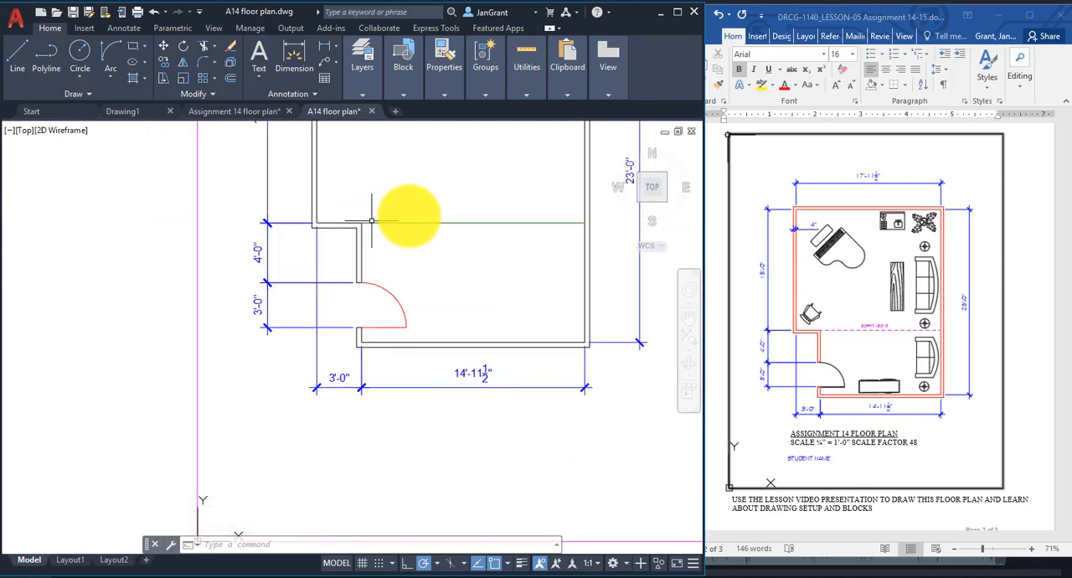
middle_drag(490, 198, 413, 244)
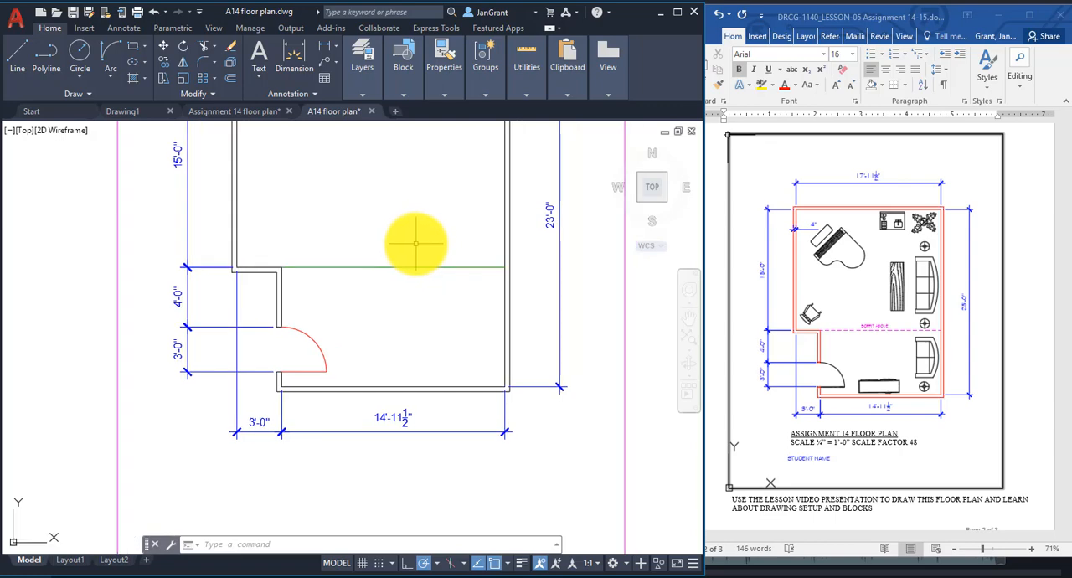
text(ltscale)
key(Return)
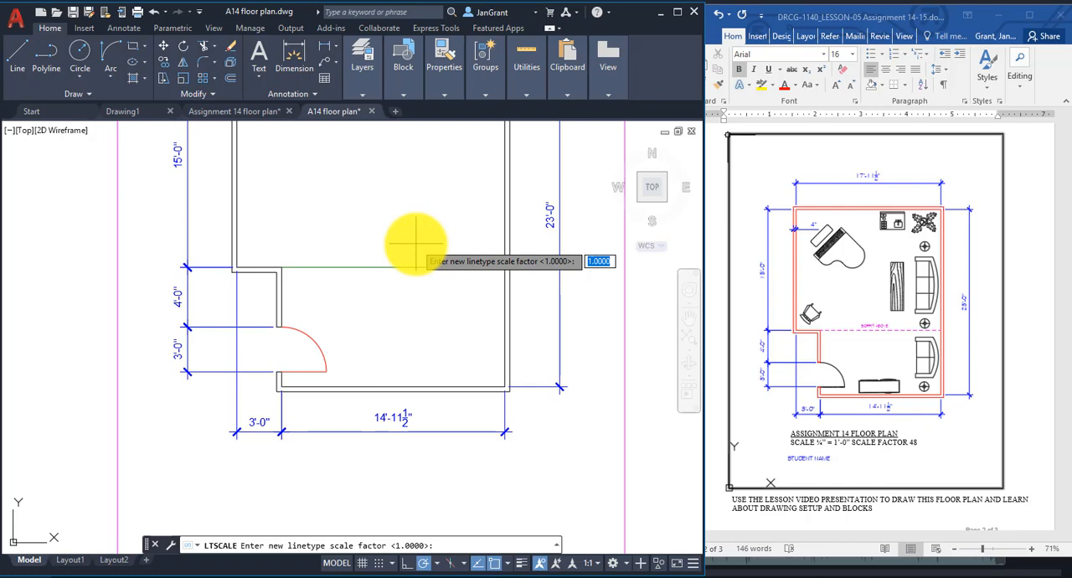
text(48)
key(Return)
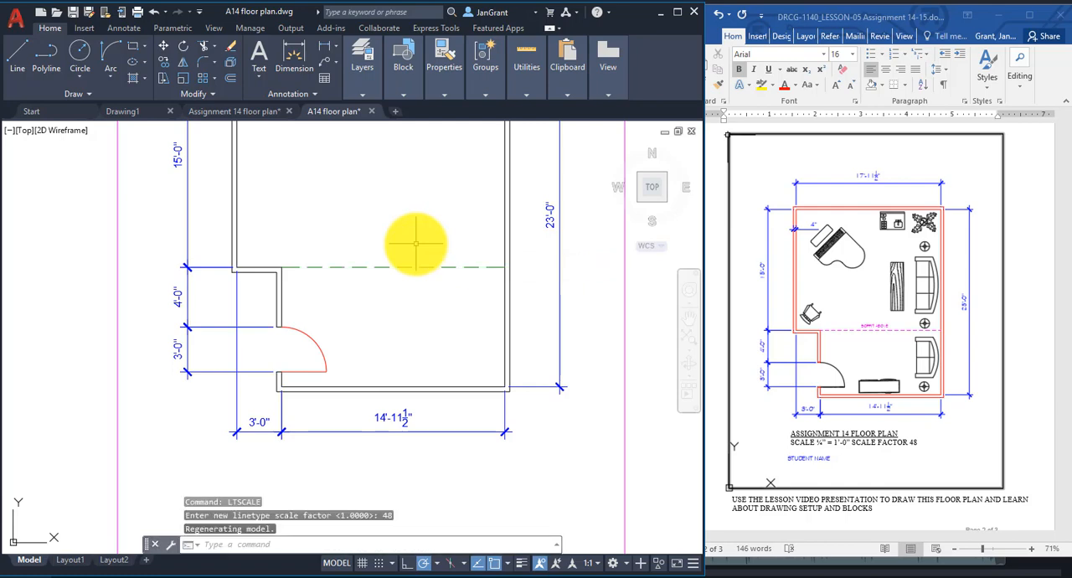
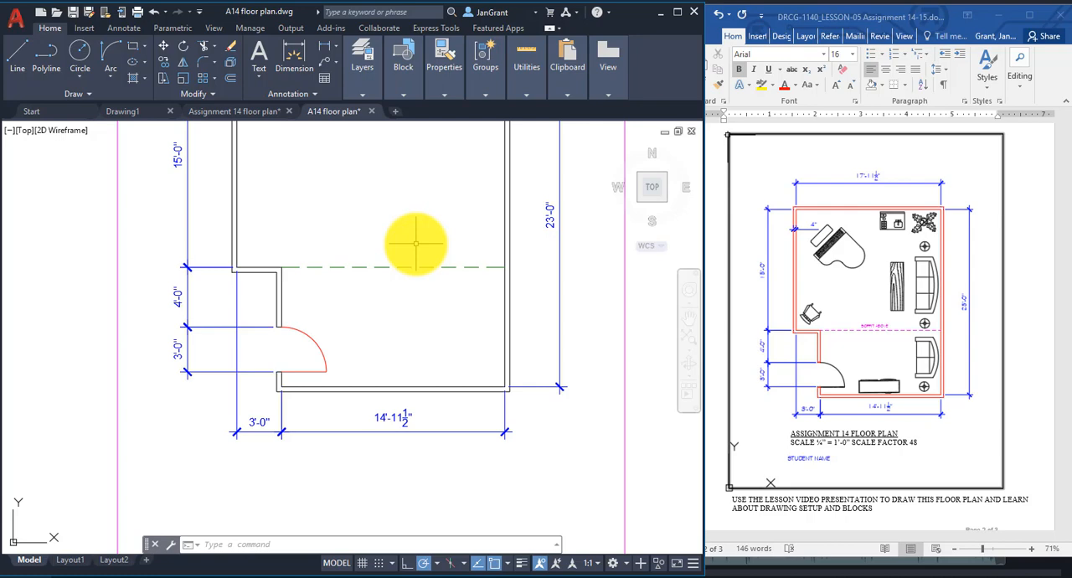
Make the dimtext layer current.
scroll(416, 244, down, 2)
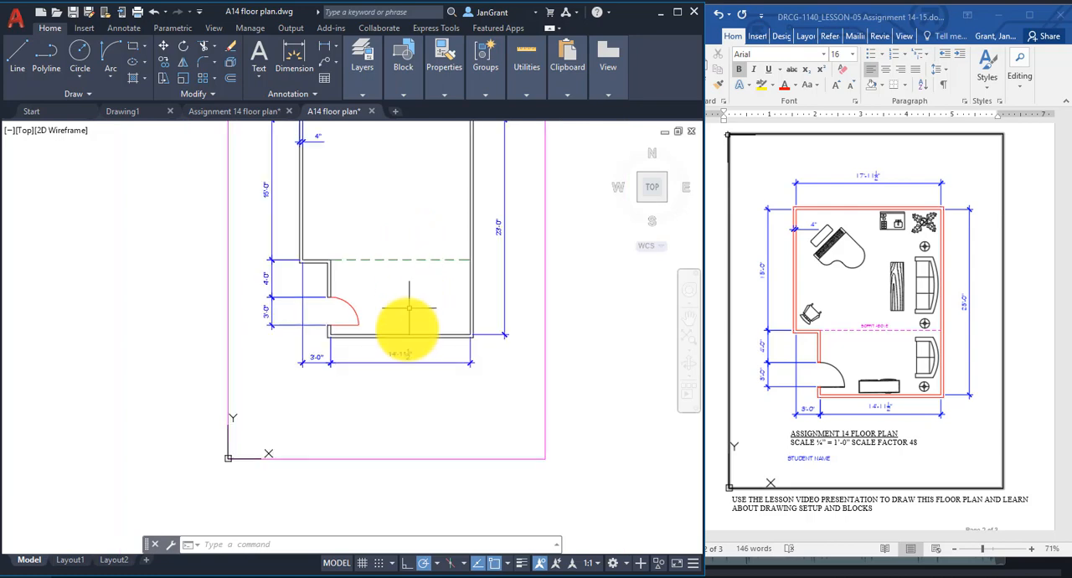
scroll(431, 421, up, 3)
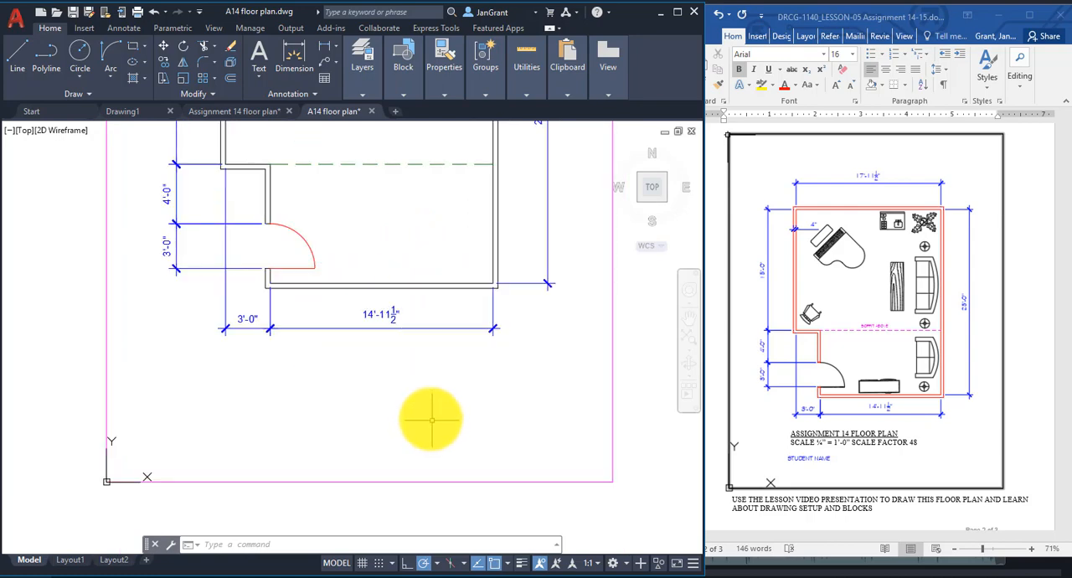
click(358, 87)
click(465, 110)
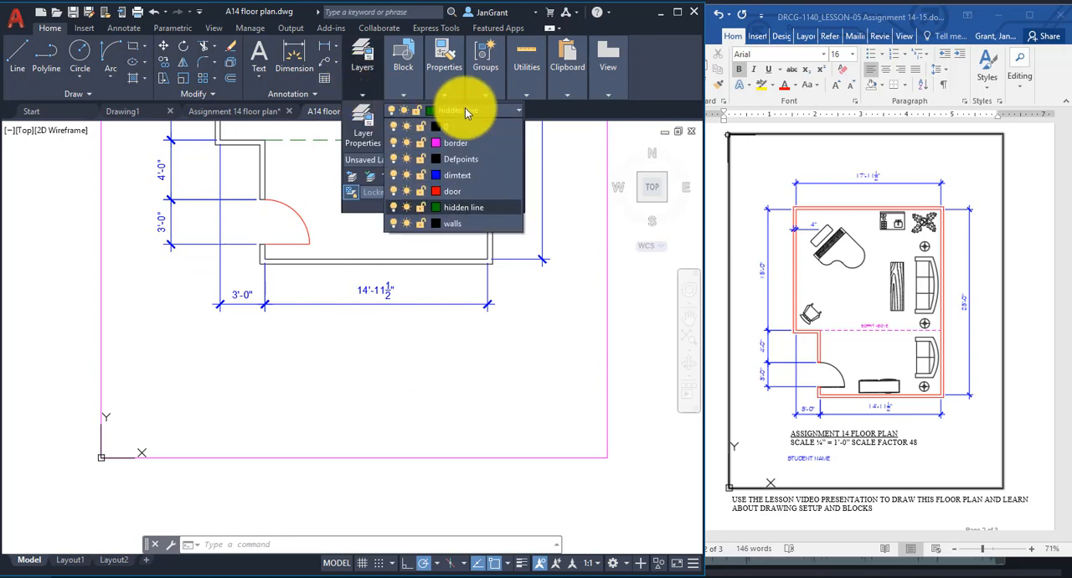
click(473, 175)
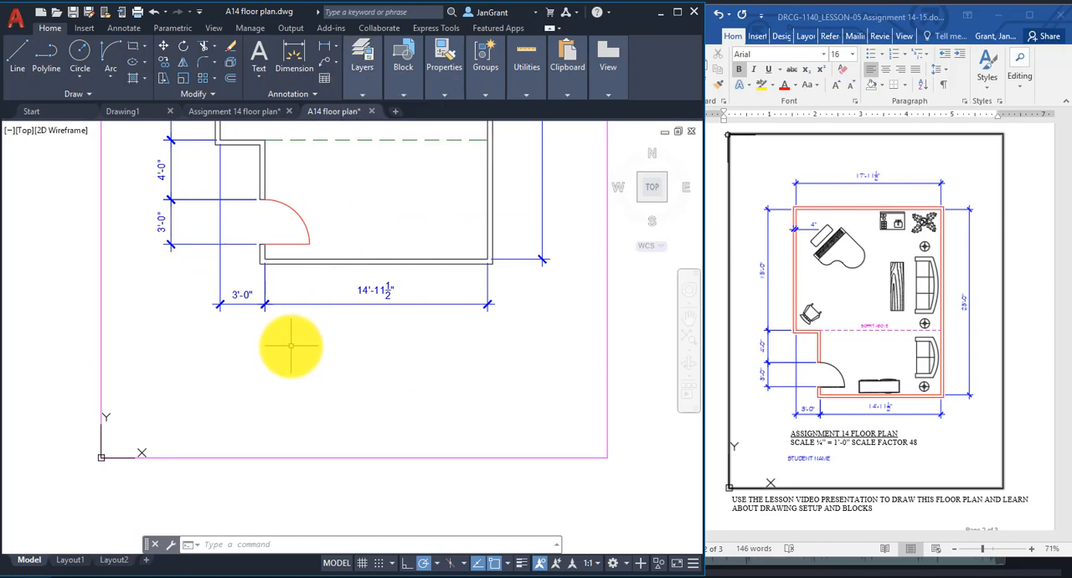
Start multiline text below the plan's lower dimensions, with a 6" text height and a frame about 17' wide.
scroll(290, 345, up, 2)
scroll(290, 345, down, 2)
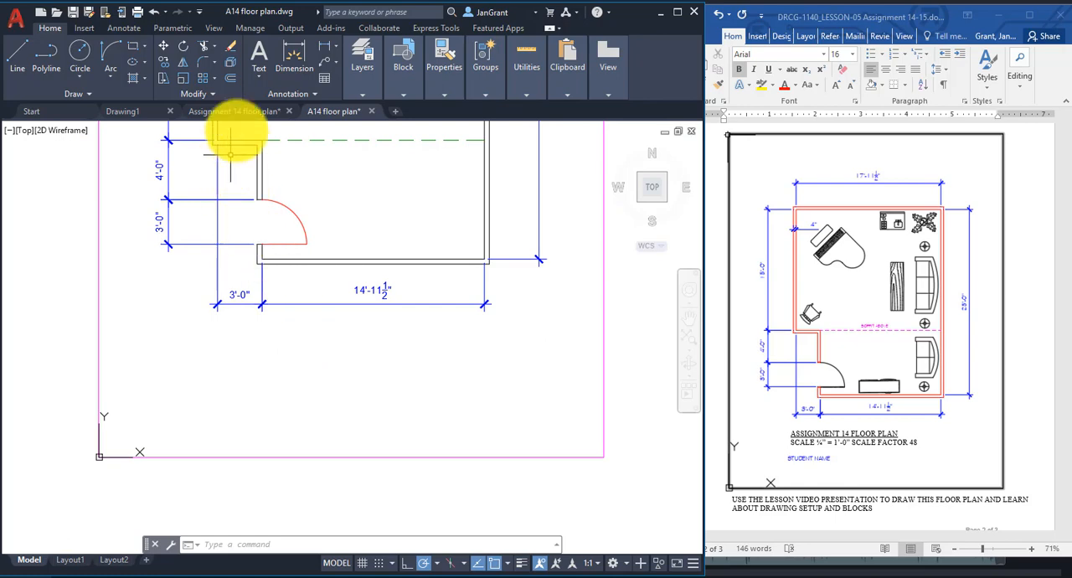
click(260, 80)
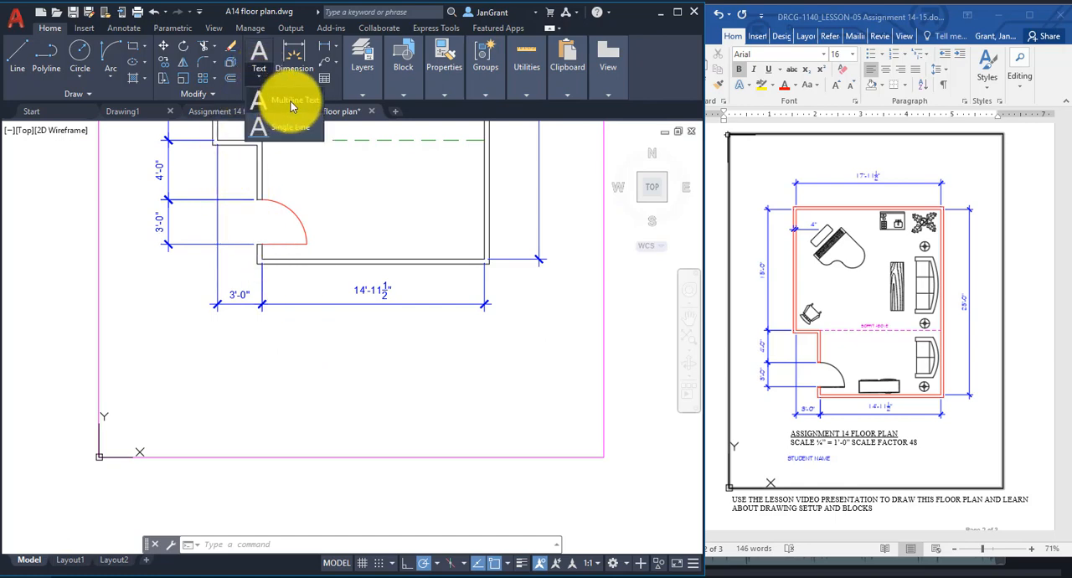
click(291, 101)
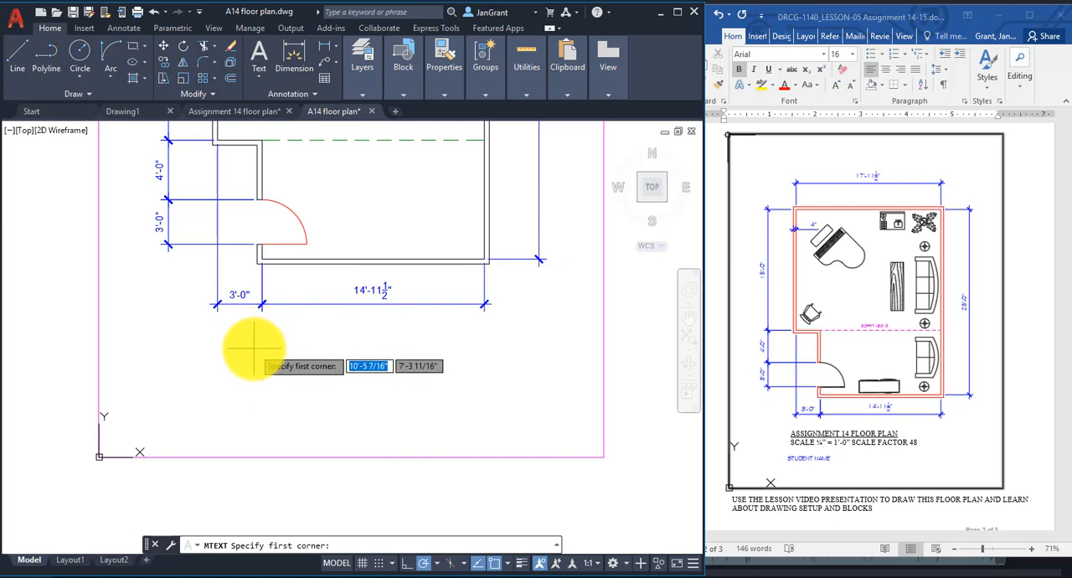
click(259, 81)
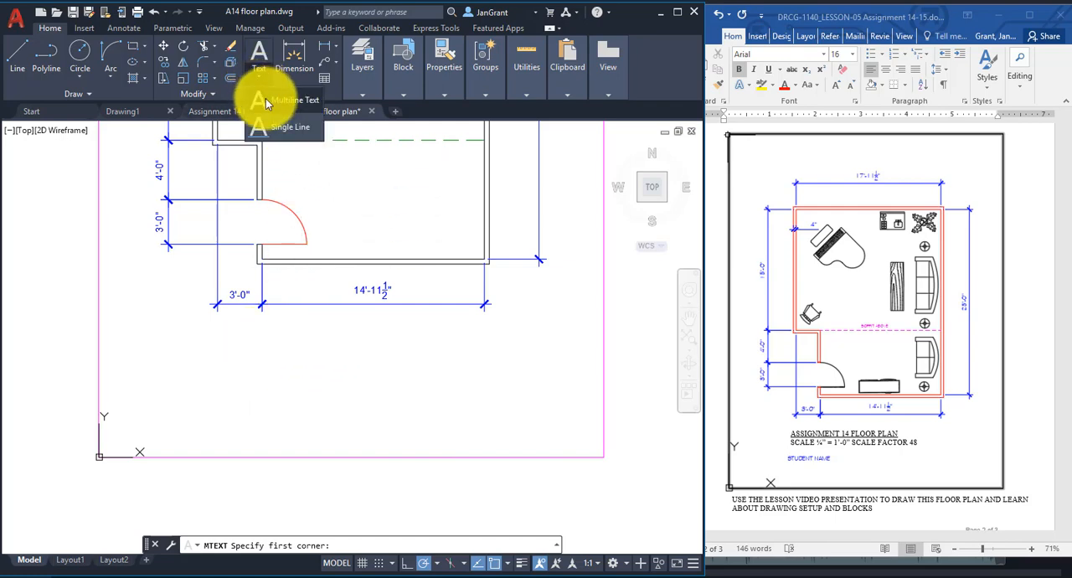
click(263, 102)
click(257, 347)
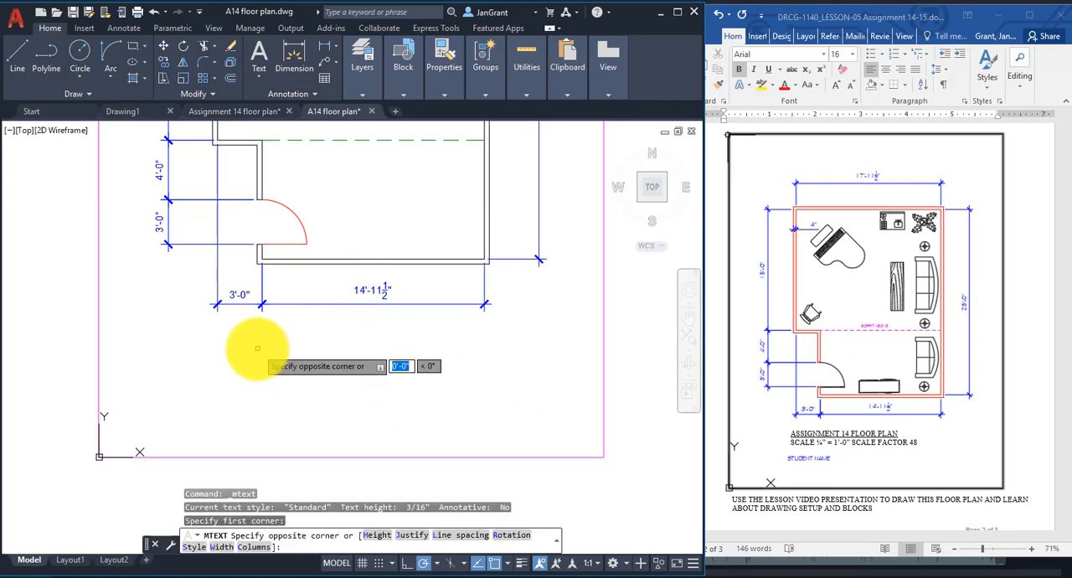
click(378, 542)
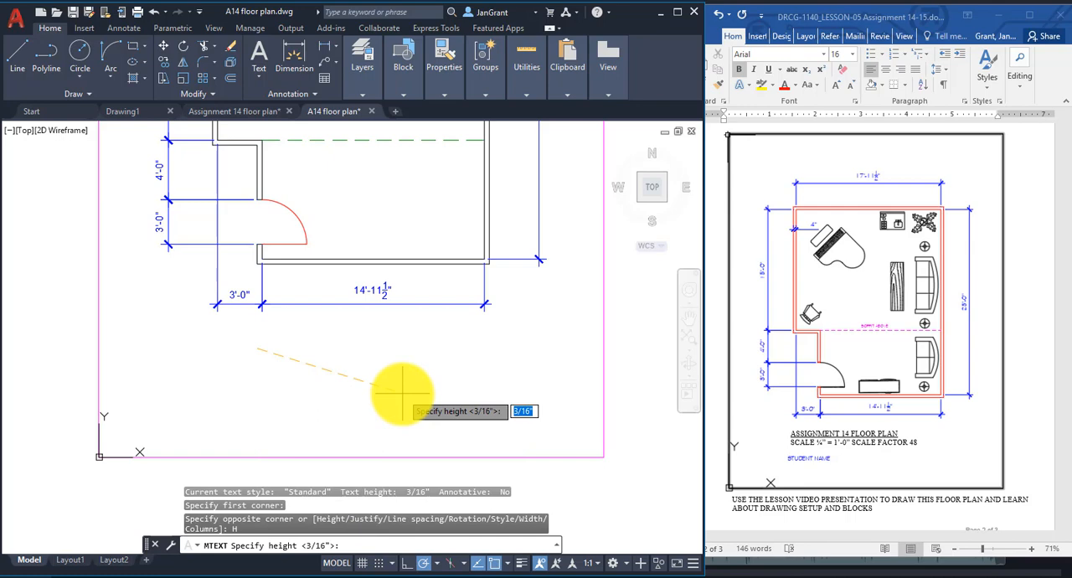
text(6)
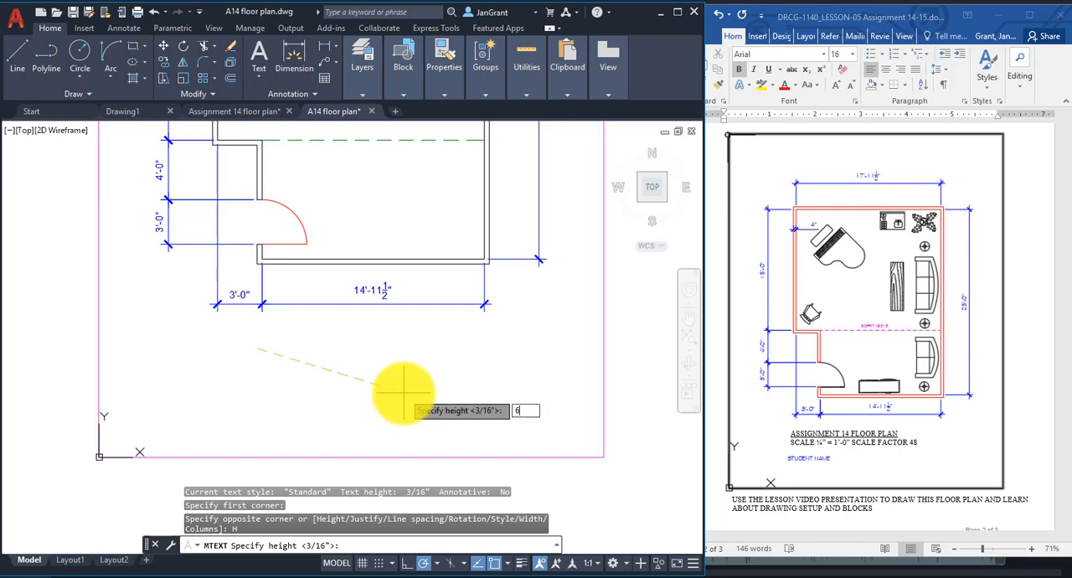
key(Return)
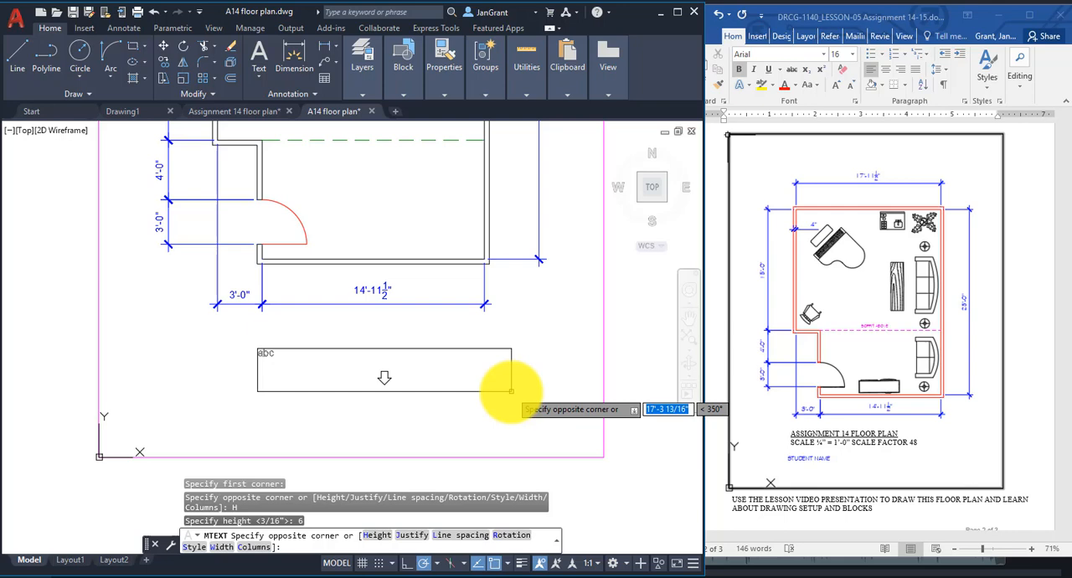
click(510, 390)
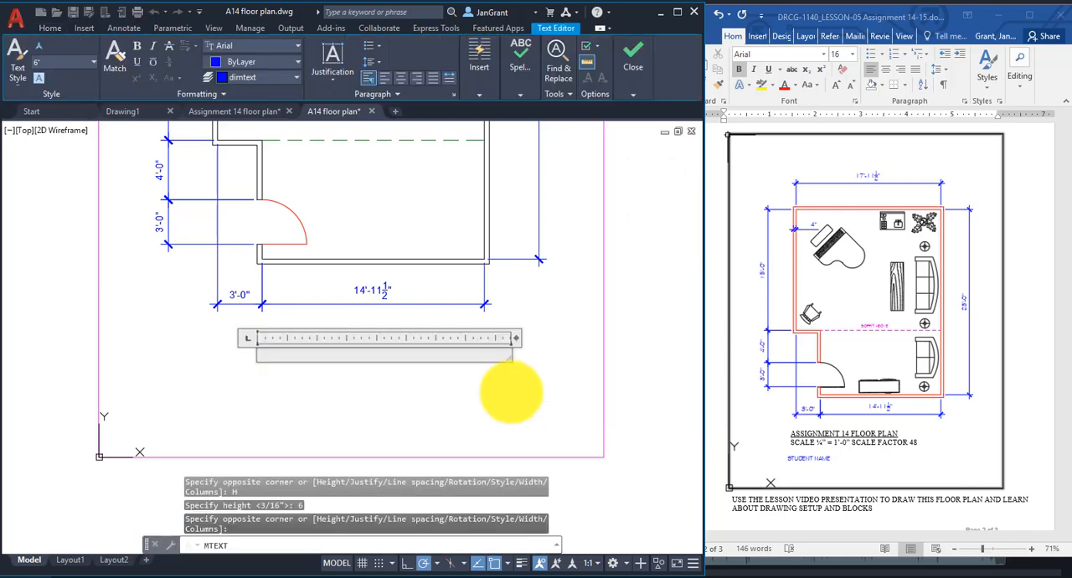
Fill the text with the lines ASSIGNMENT 14 FLOOR PLAN, SCALE: 1/4" = 1'-0" SCALE FACTOR 48, and STUDENT NAME.
text(ASSS)
key(BackSpace)
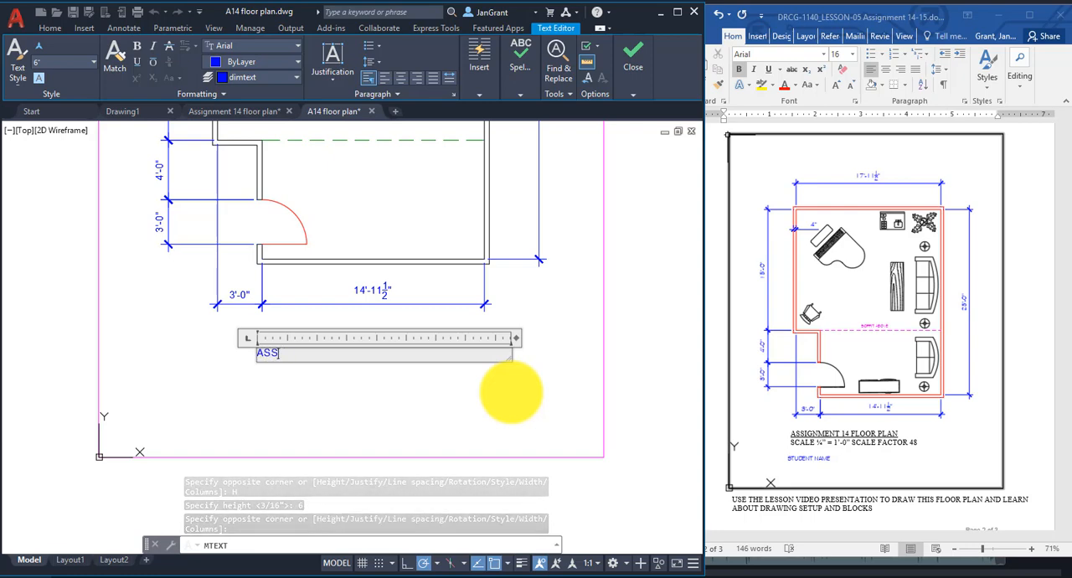
text(IGNMENT)
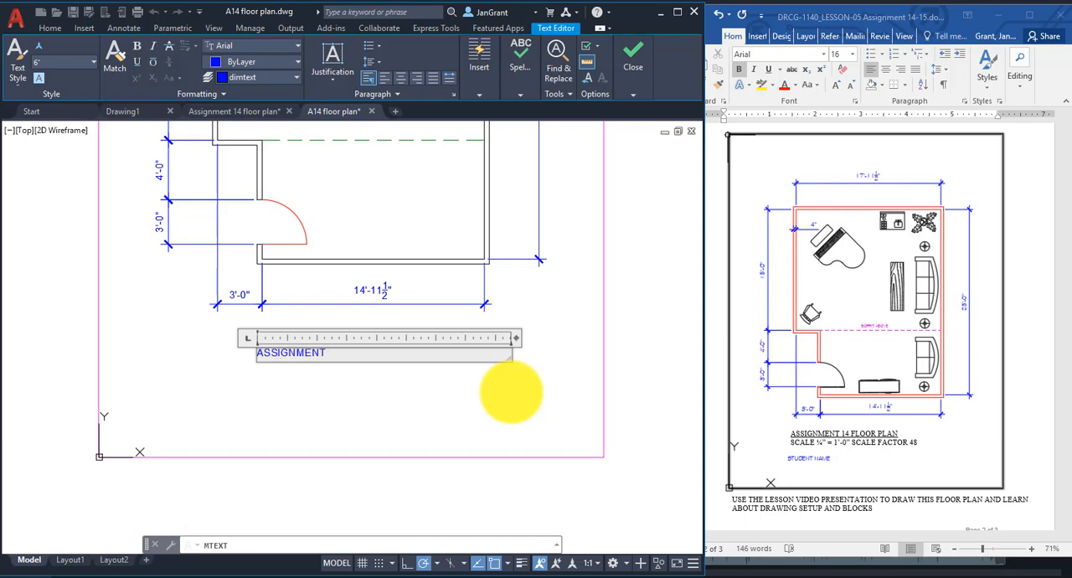
text( 1)
key(ctrl+a)
text(ASSIGNMENT 14 FLOOR PLAN SCALE: ¼" = 1'-0" SCALE FACTOR 48  STUDENT NAME)
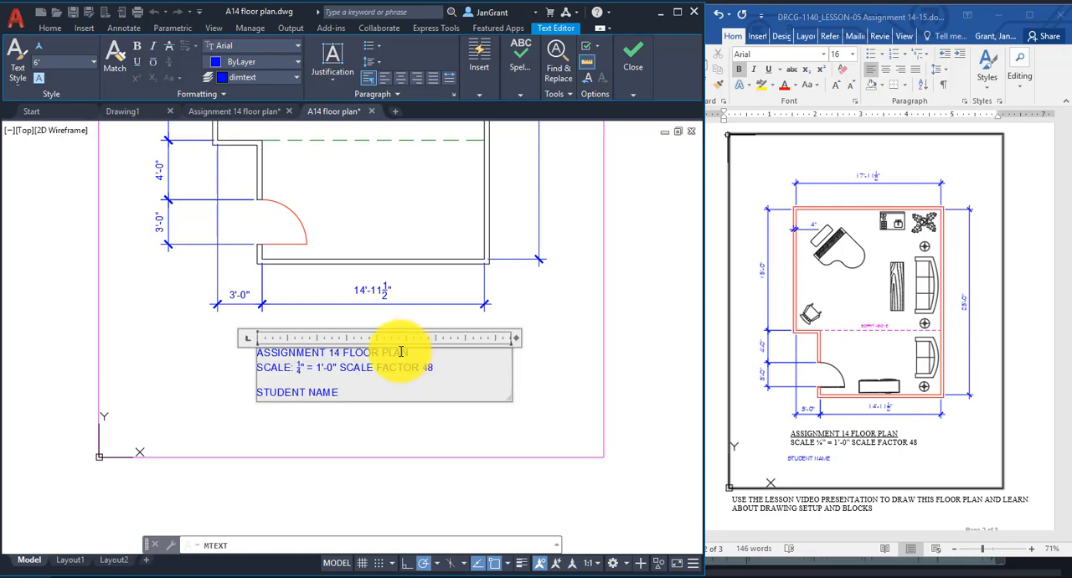
Underline the ASSIGNMENT 14 FLOOR PLAN line, set its text height to 8", and finish the text.
drag(408, 352, 299, 186)
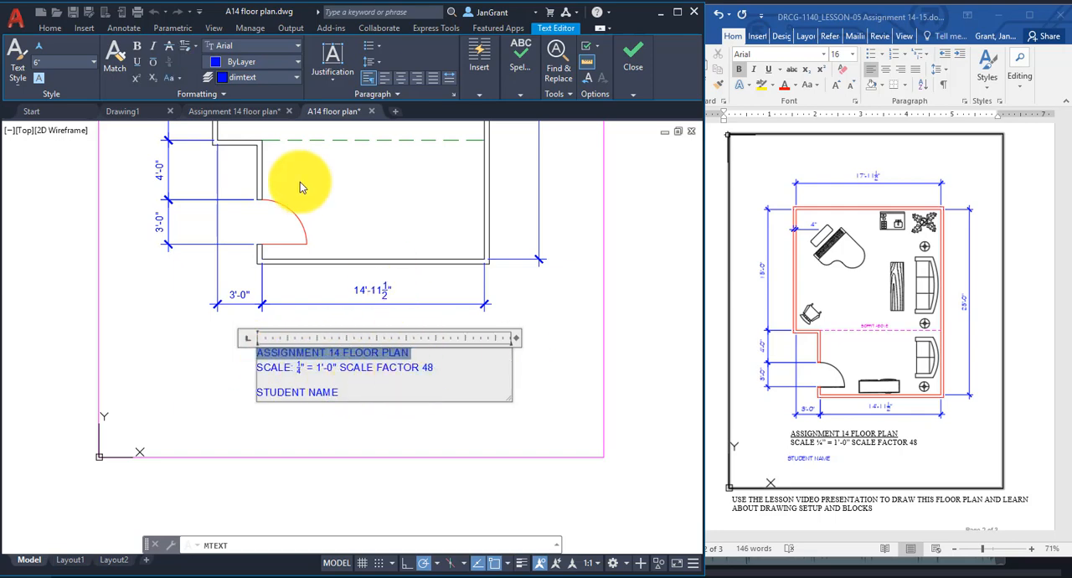
click(136, 62)
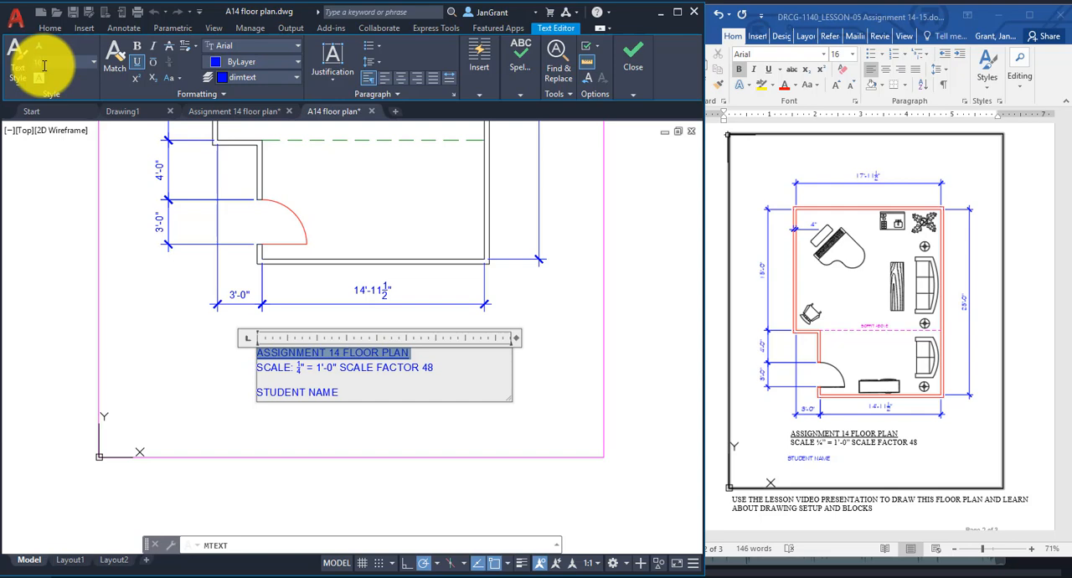
key(Return)
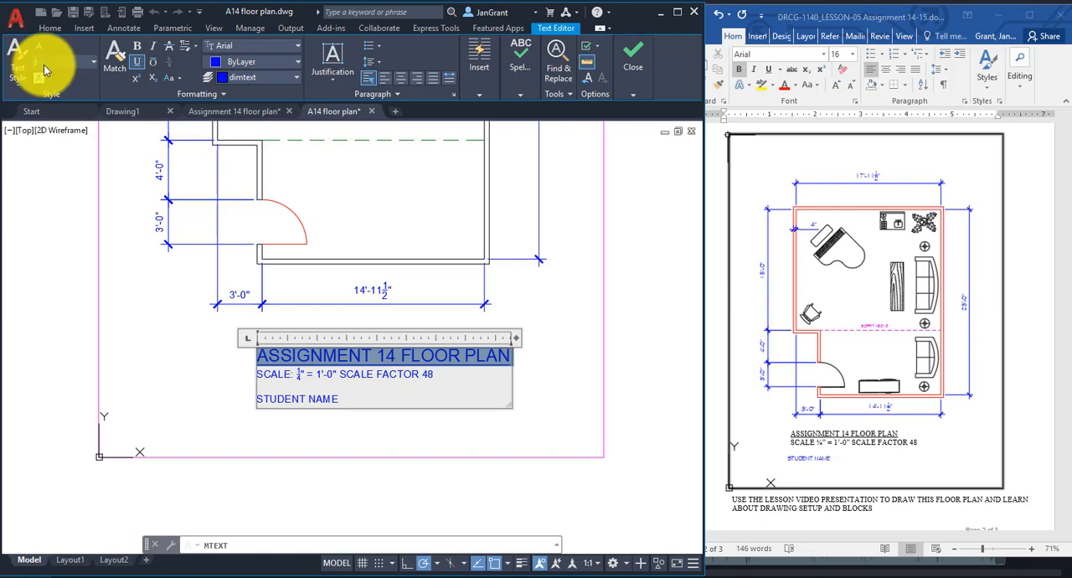
key(Return)
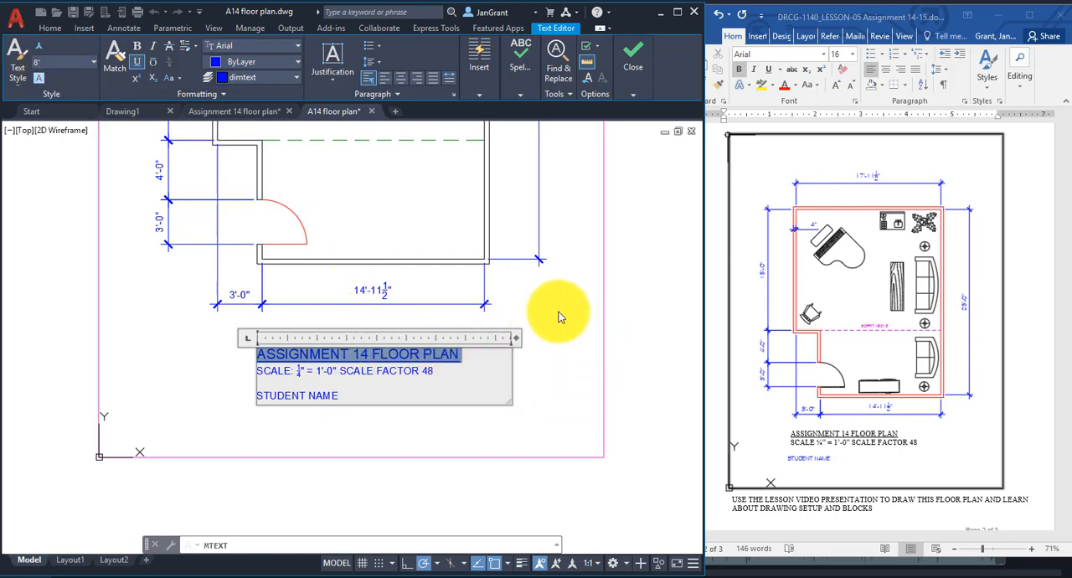
click(560, 332)
scroll(560, 332, down, 5)
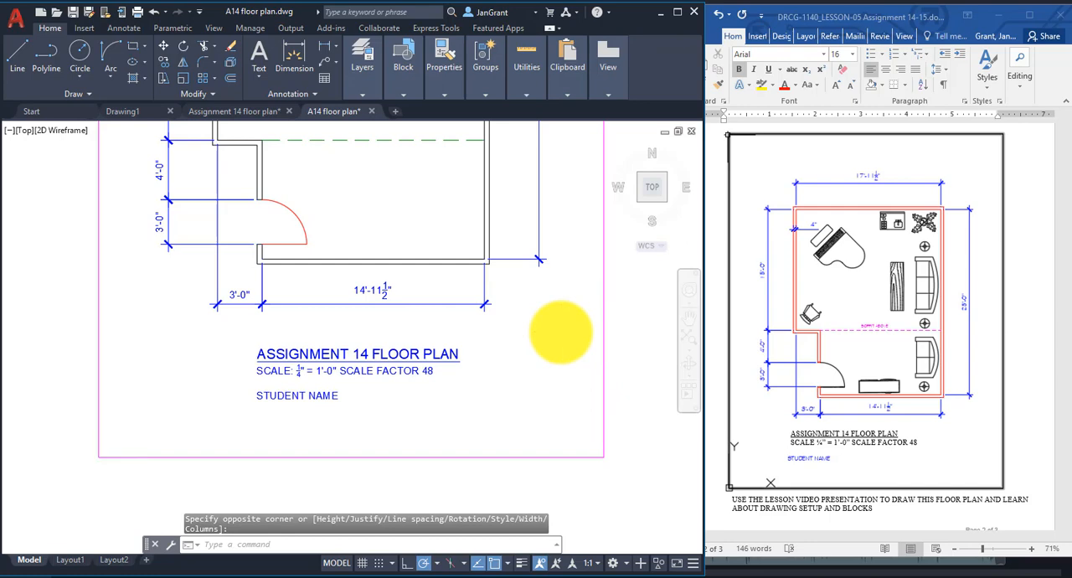
Open DesignCenter at the Sample folder, expand en-us and its DesignCenter subfolder, and widen the folder list to show full file names.
click(889, 325)
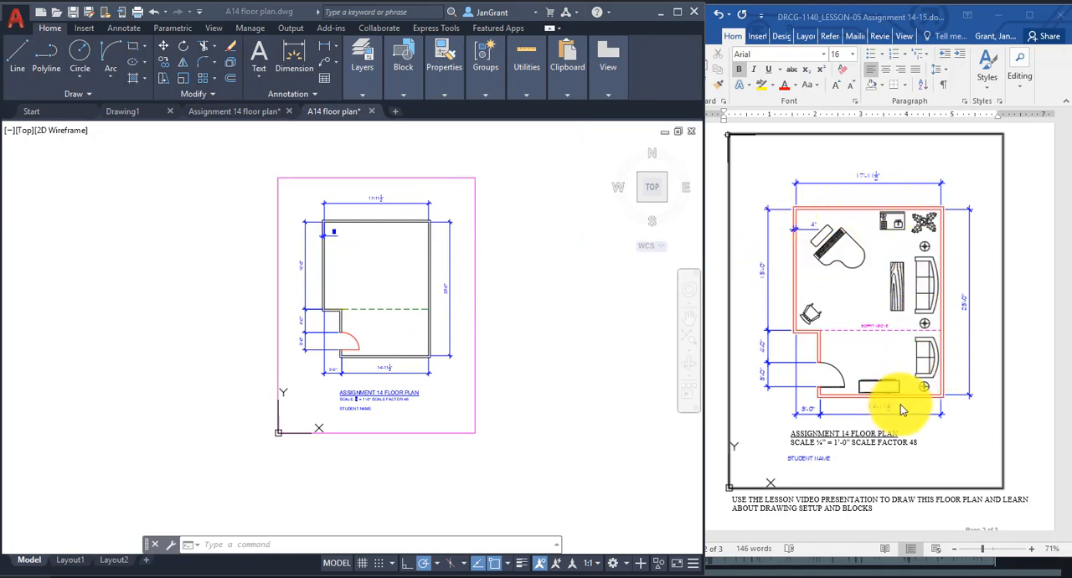
click(358, 279)
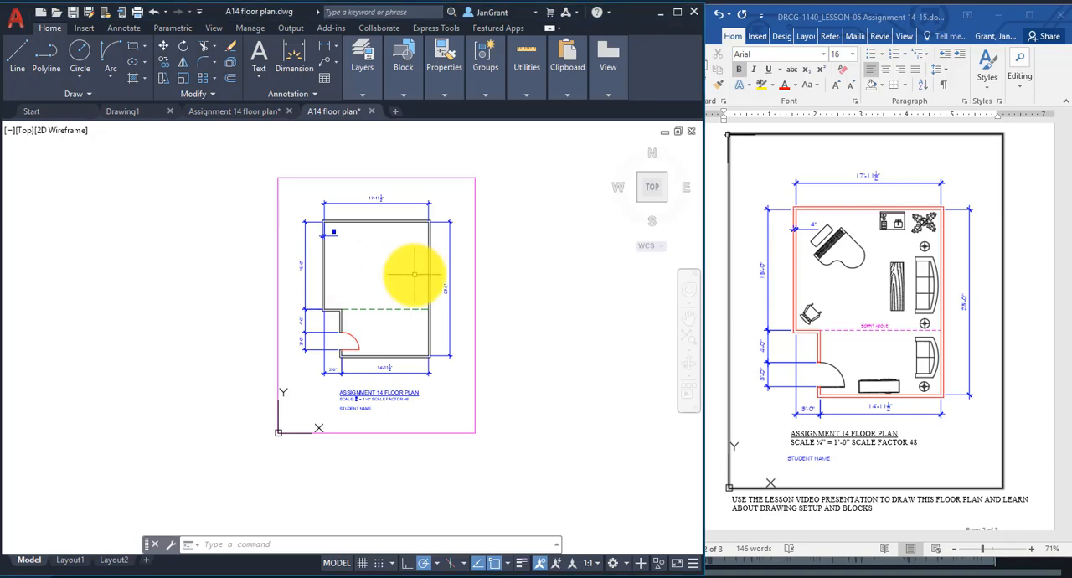
scroll(392, 265, up, 2)
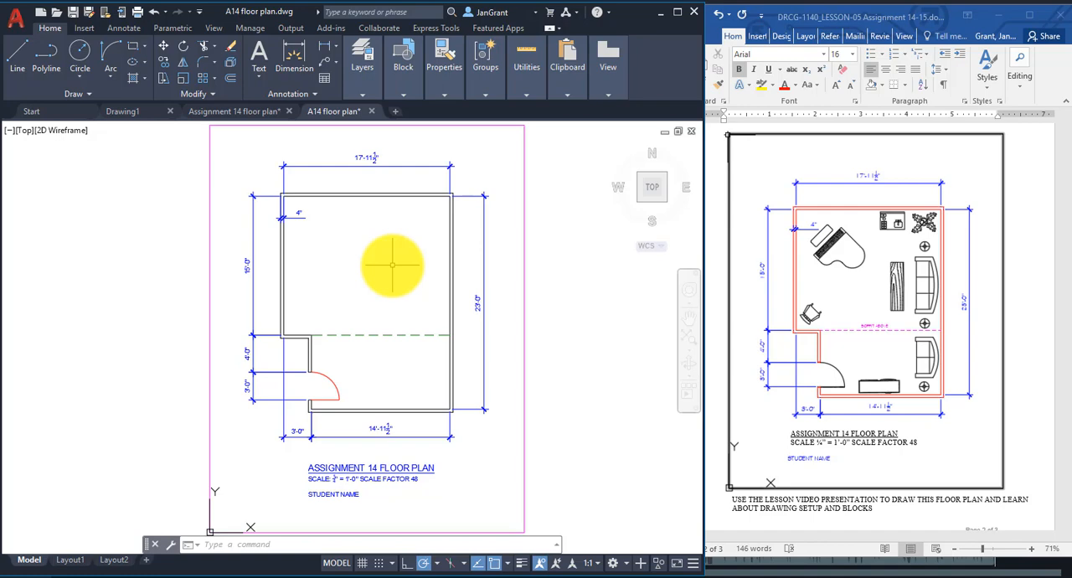
key(ctrl+2)
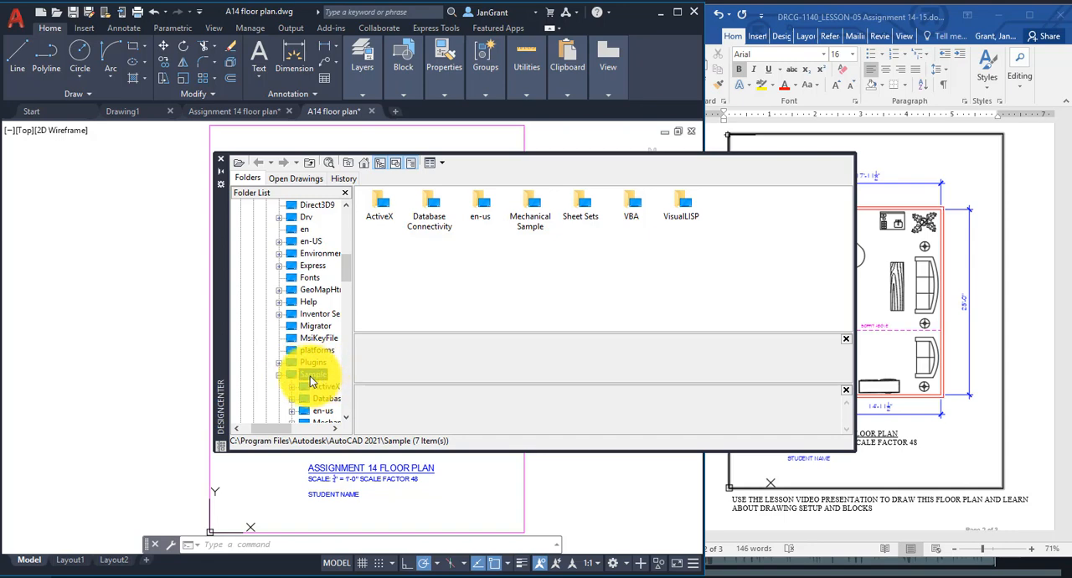
click(363, 166)
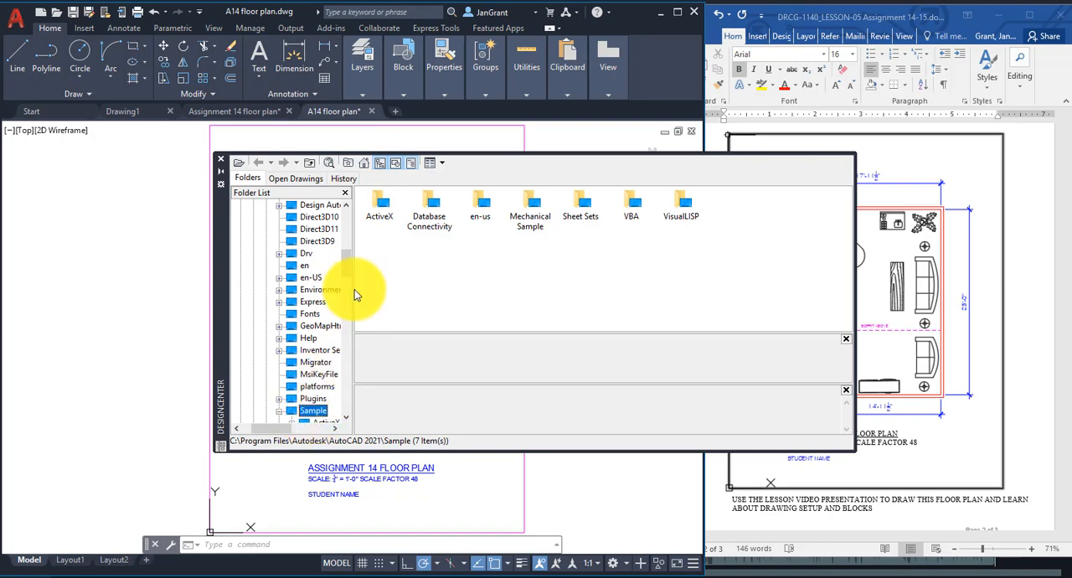
drag(347, 262, 347, 280)
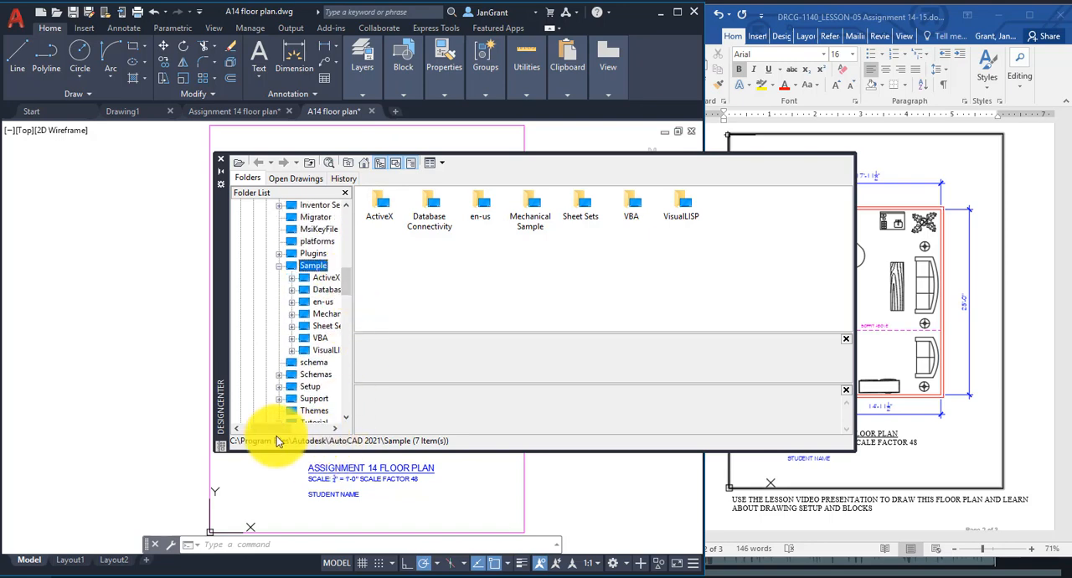
drag(276, 430, 286, 430)
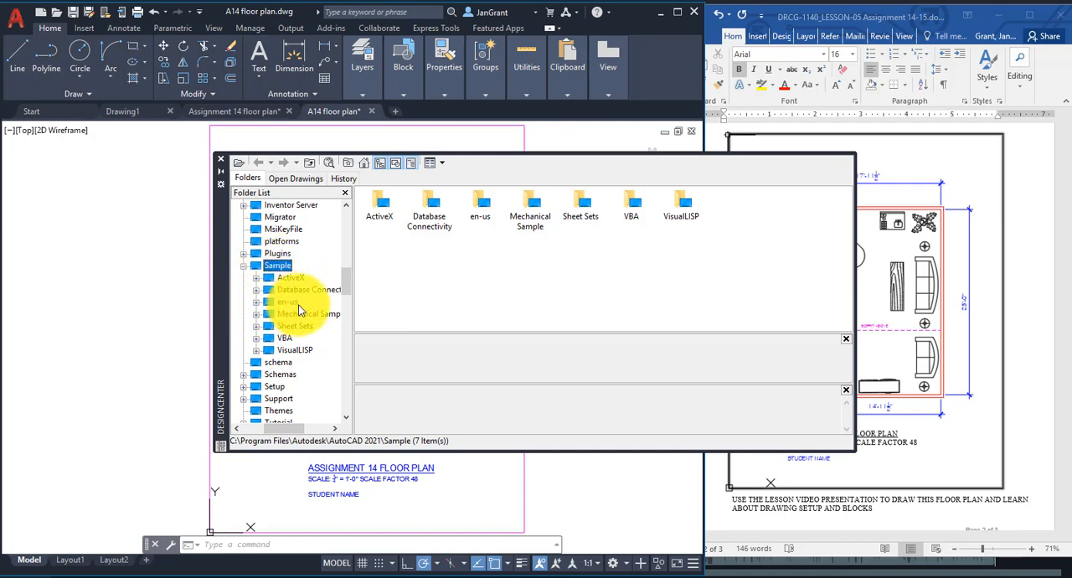
click(255, 303)
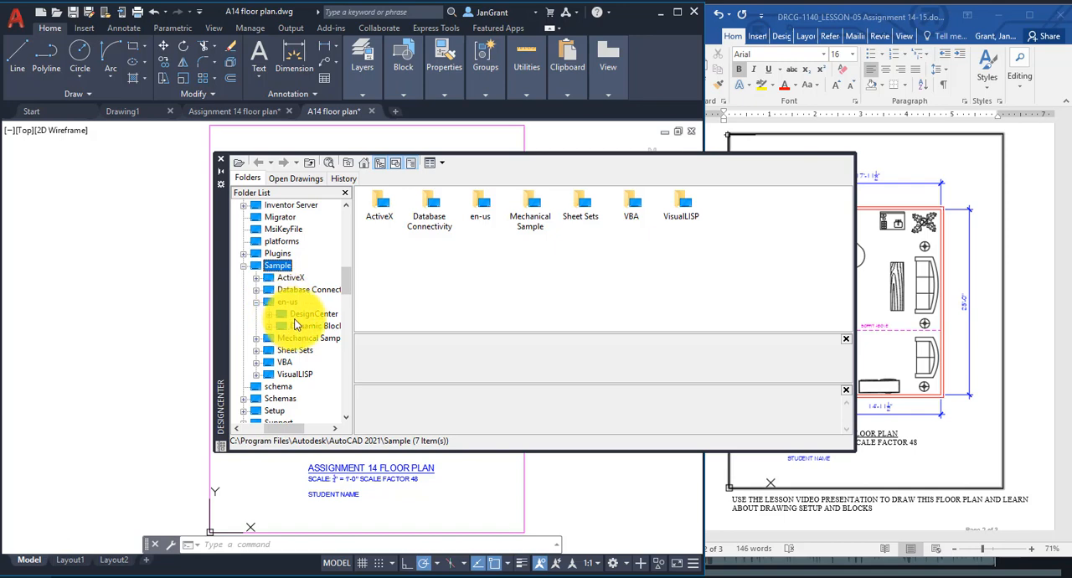
click(268, 313)
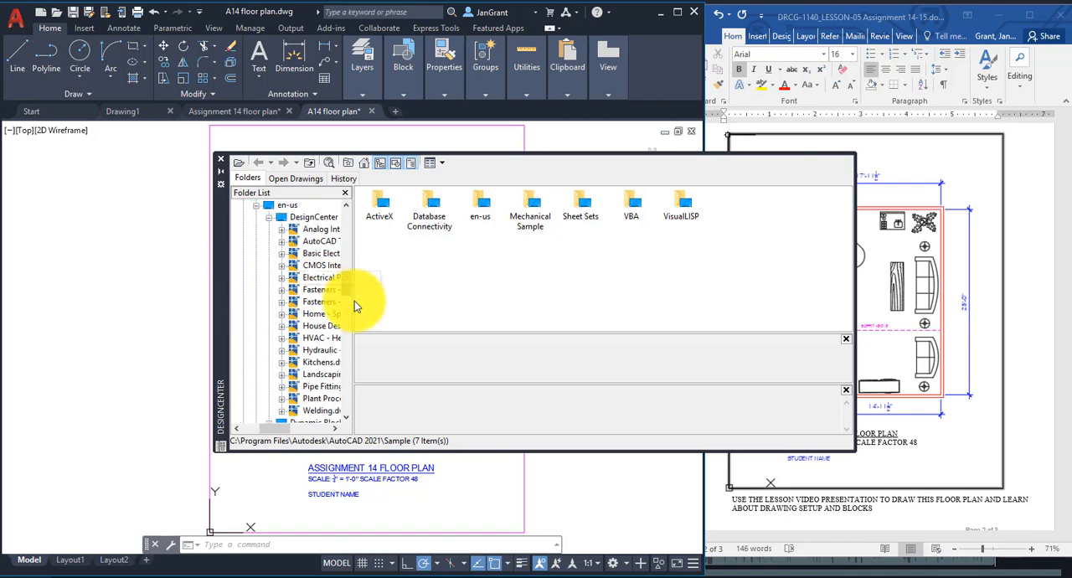
drag(352, 309, 424, 306)
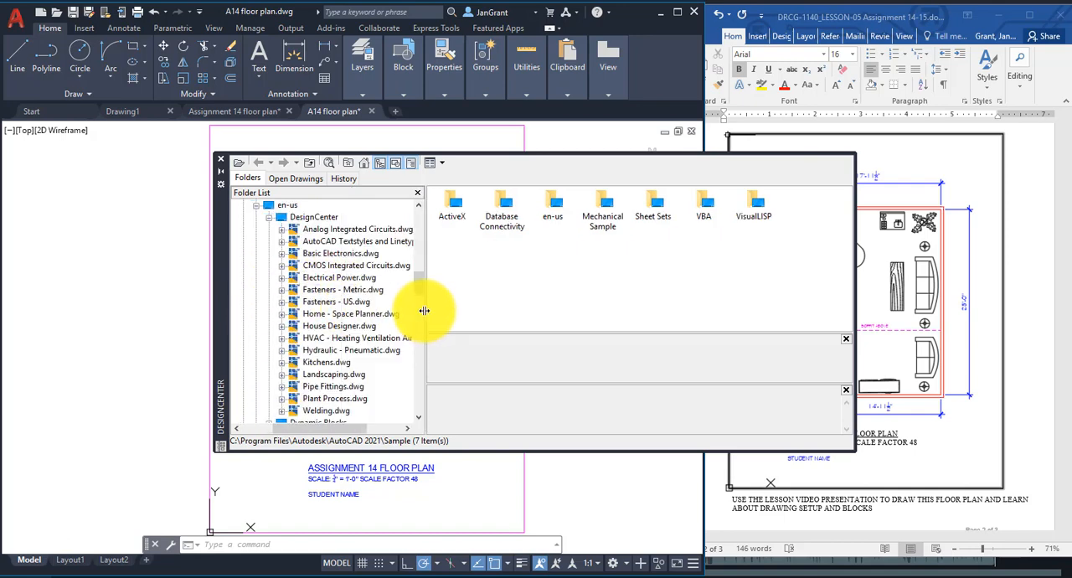
Display the sample drawings contained in the DesignCenter folder under en-us.
scroll(423, 276, up, 3)
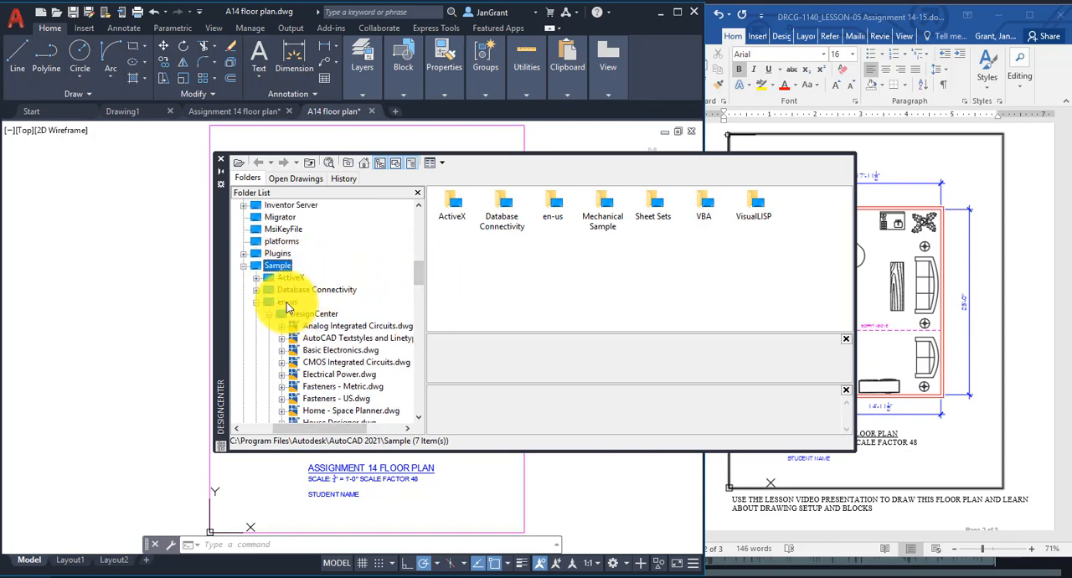
click(287, 304)
click(273, 313)
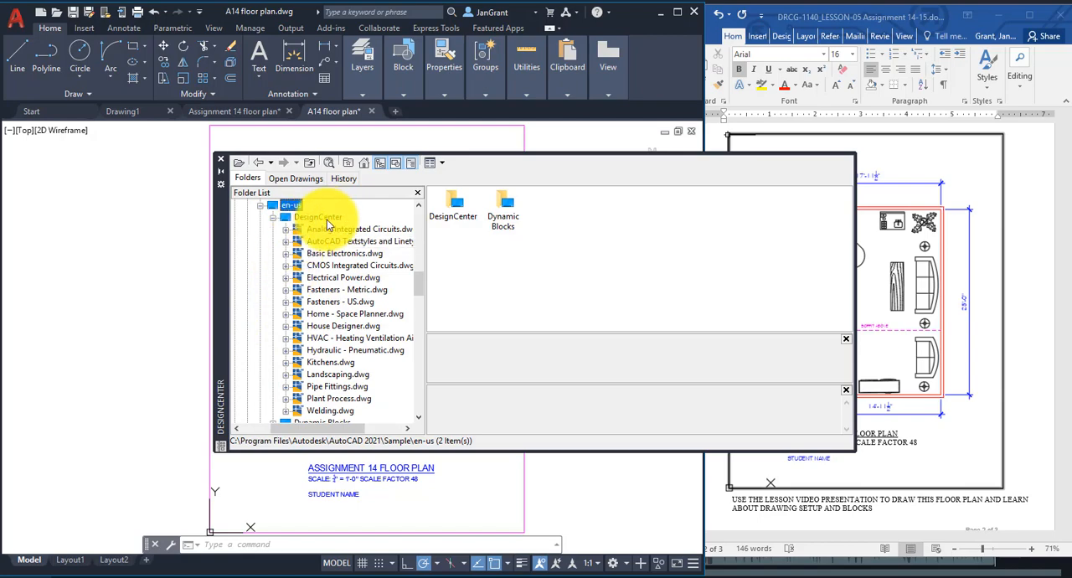
click(322, 219)
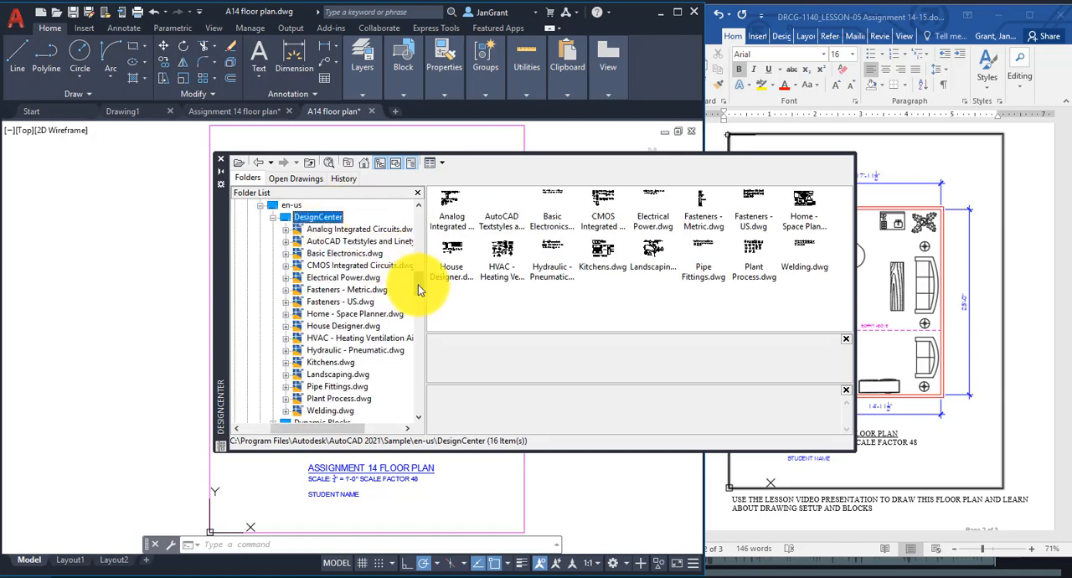
scroll(420, 290, down, 1)
scroll(419, 289, up, 1)
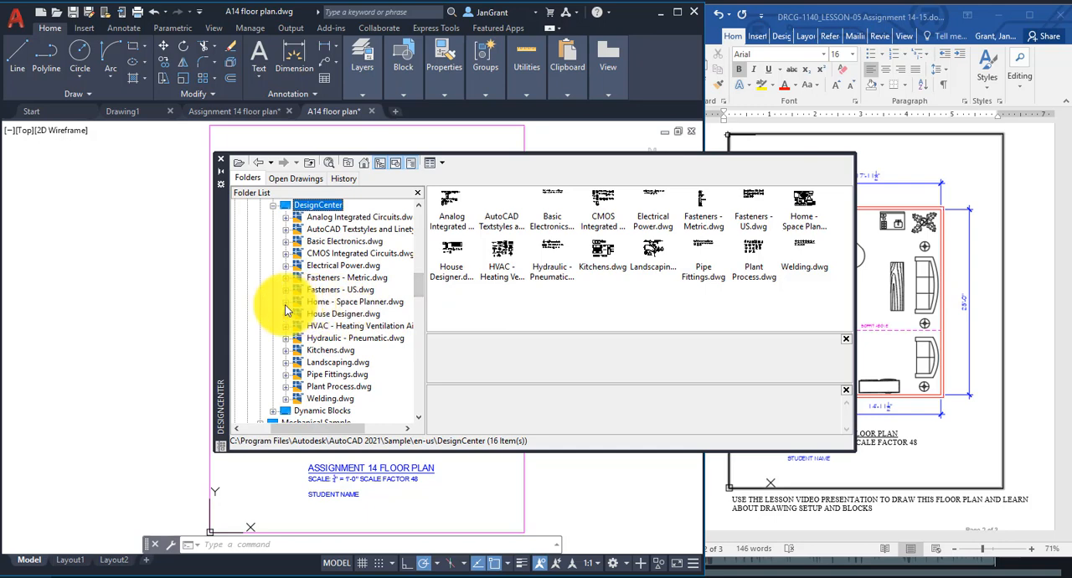
Expand Home - Space Planner.dwg in the DesignCenter folder list and display its blocks.
click(345, 303)
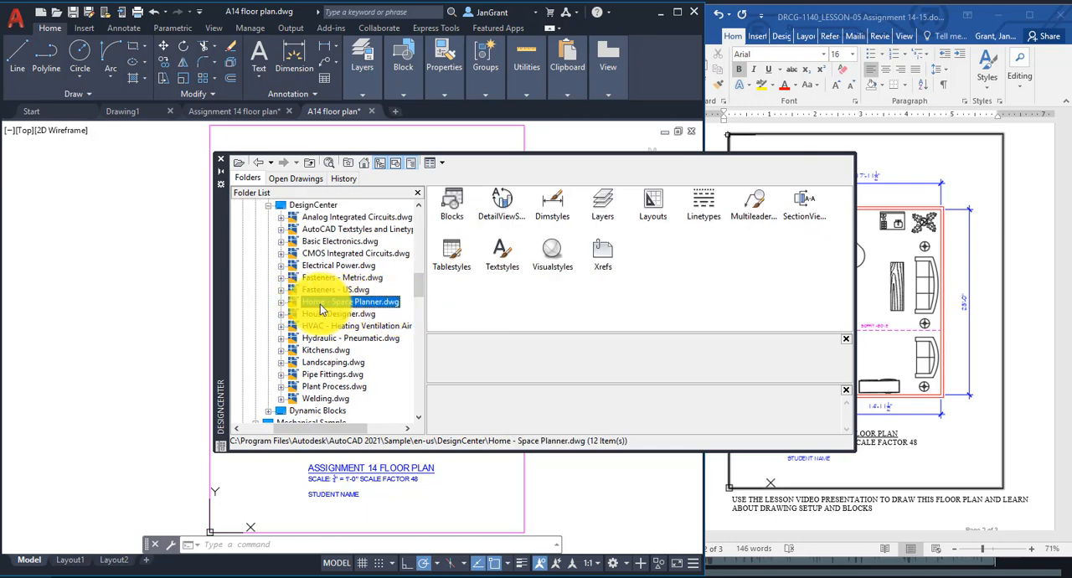
click(280, 301)
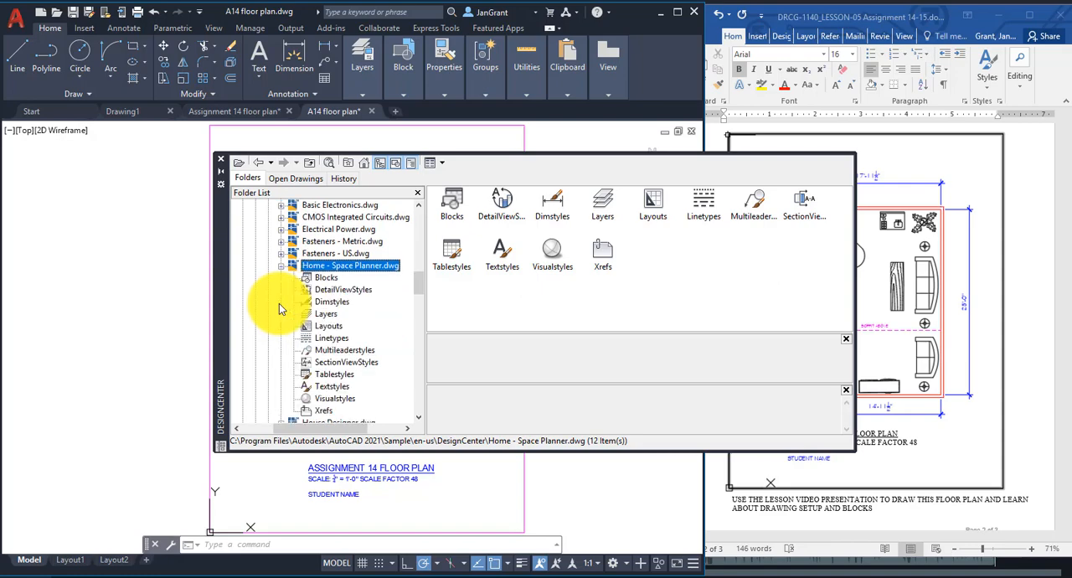
scroll(326, 280, down, 1)
click(327, 281)
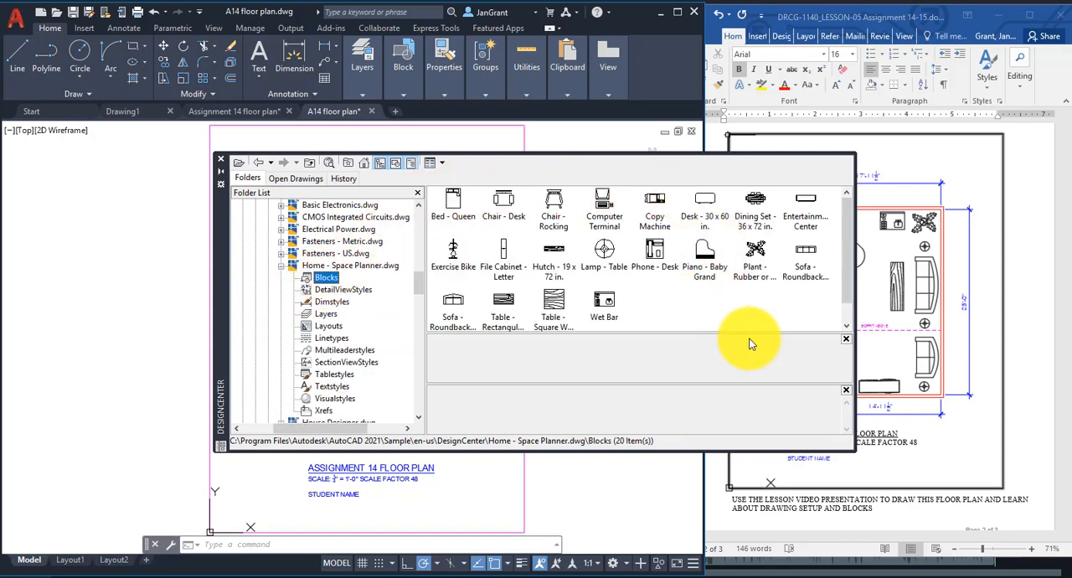
Hide DesignCenter's preview and description panes so the block thumbnails get the full area.
click(847, 342)
click(847, 341)
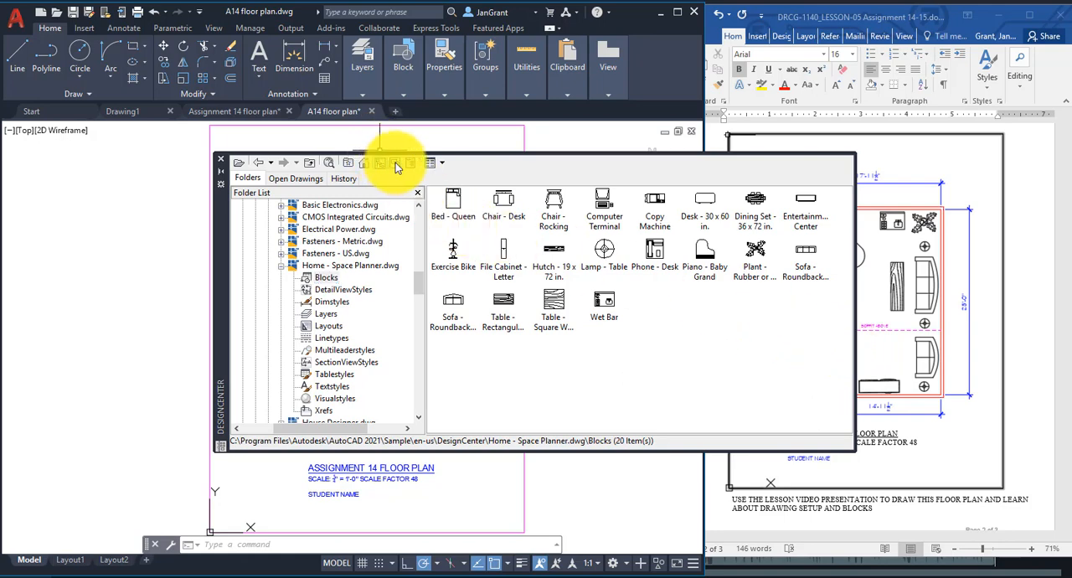
click(396, 164)
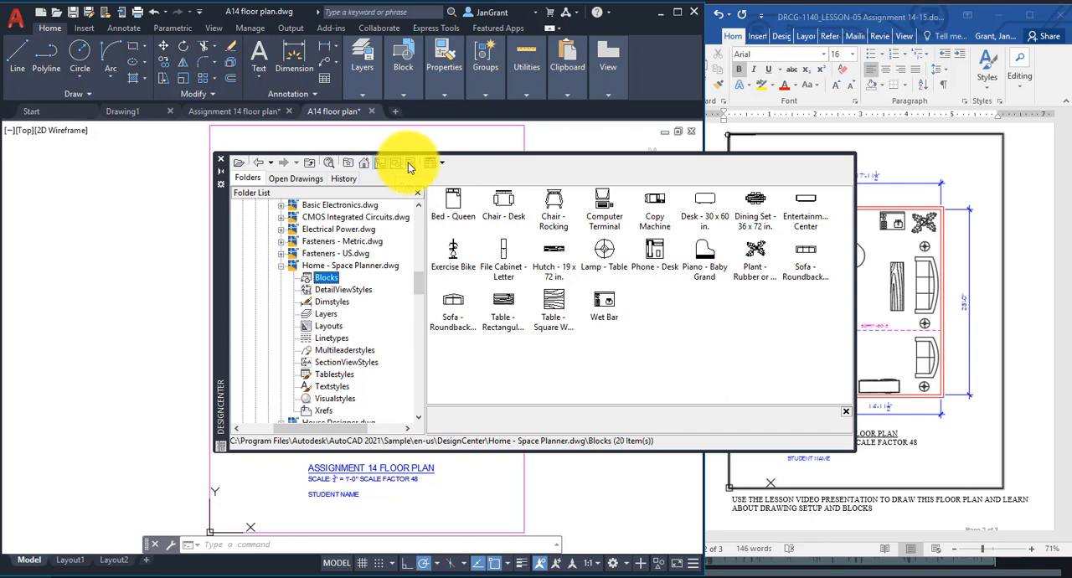
click(410, 165)
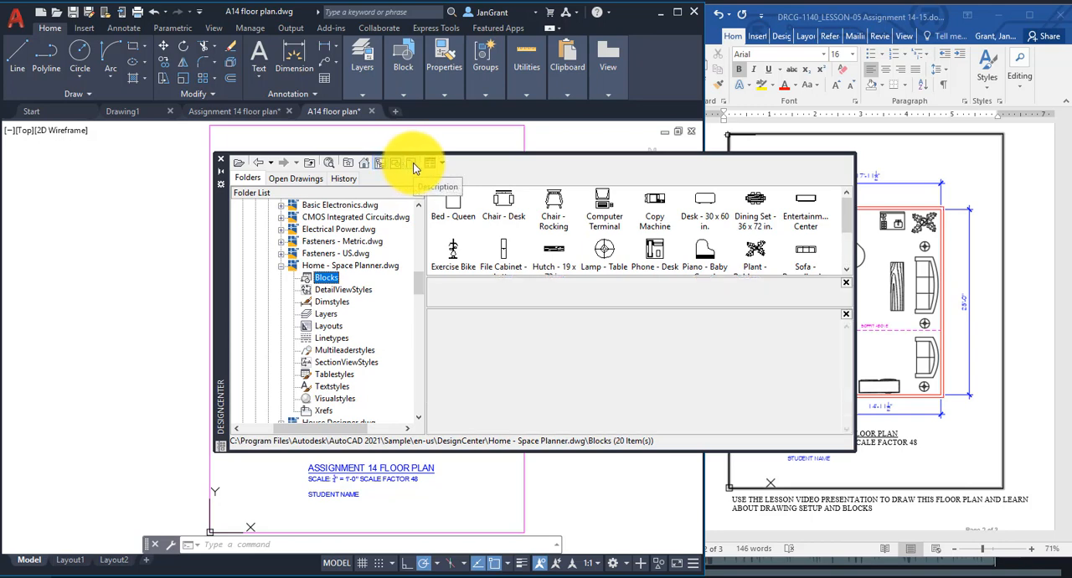
click(844, 316)
click(846, 410)
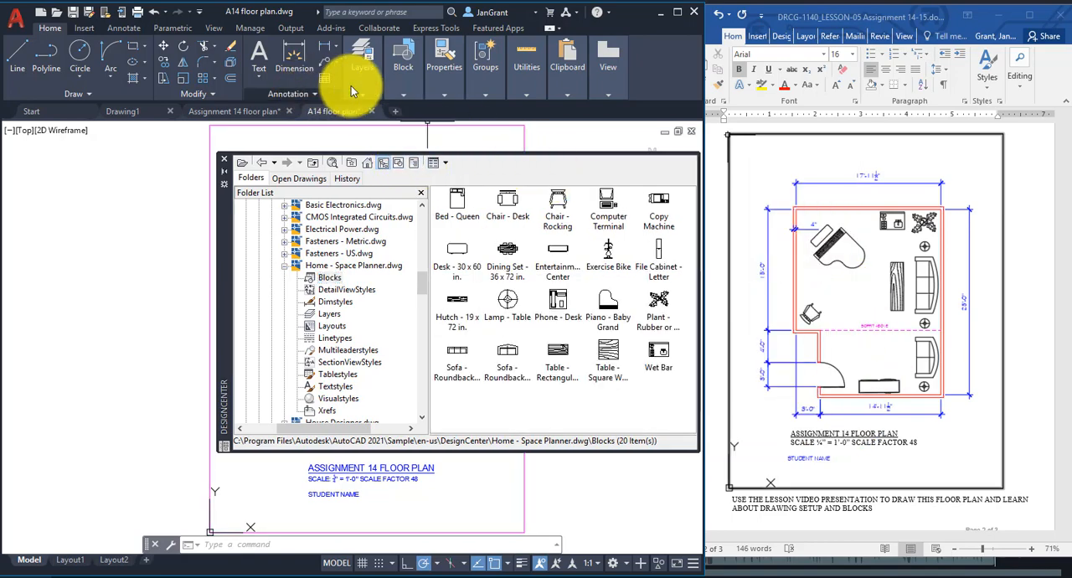
Create a new layer named furniture in the Layer Properties Manager.
mouse_move(356, 86)
click(509, 110)
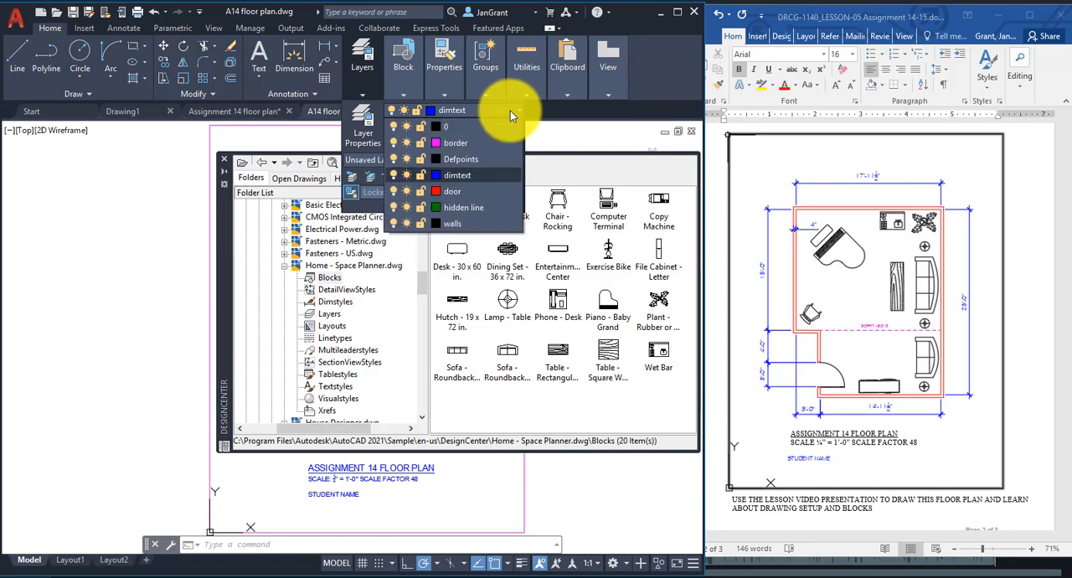
click(360, 131)
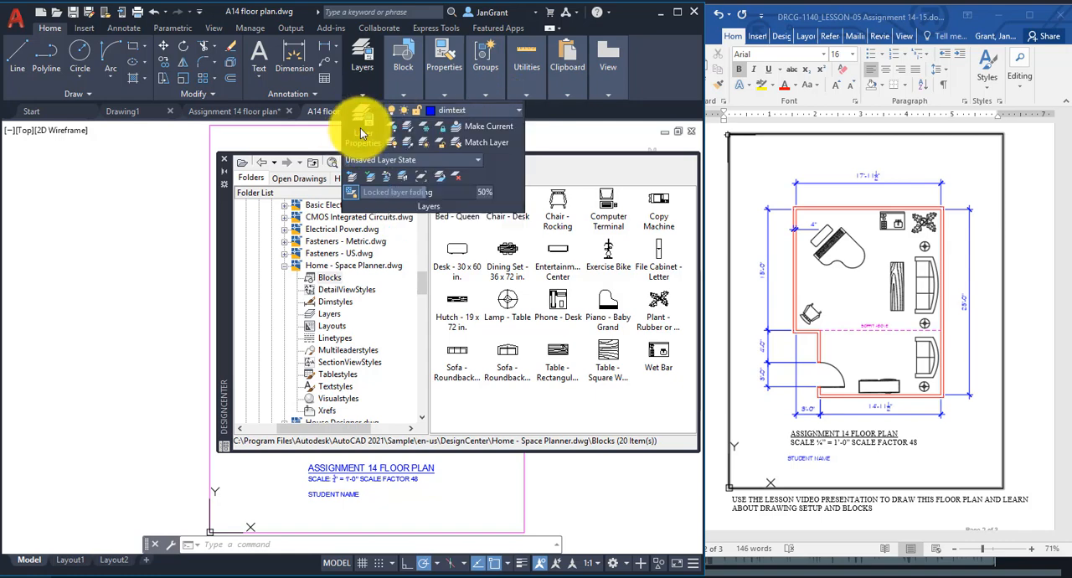
click(364, 127)
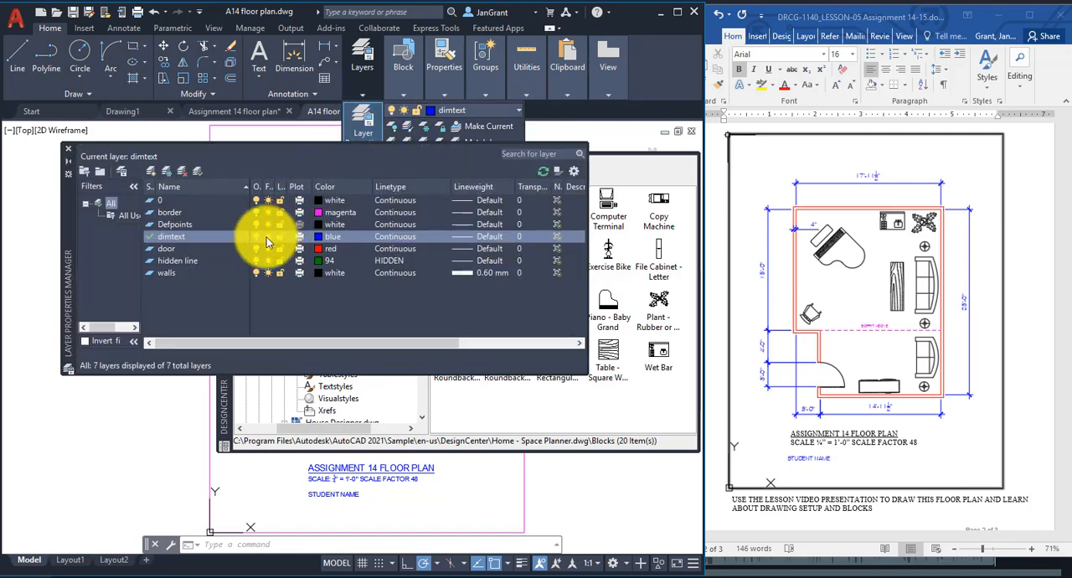
click(154, 170)
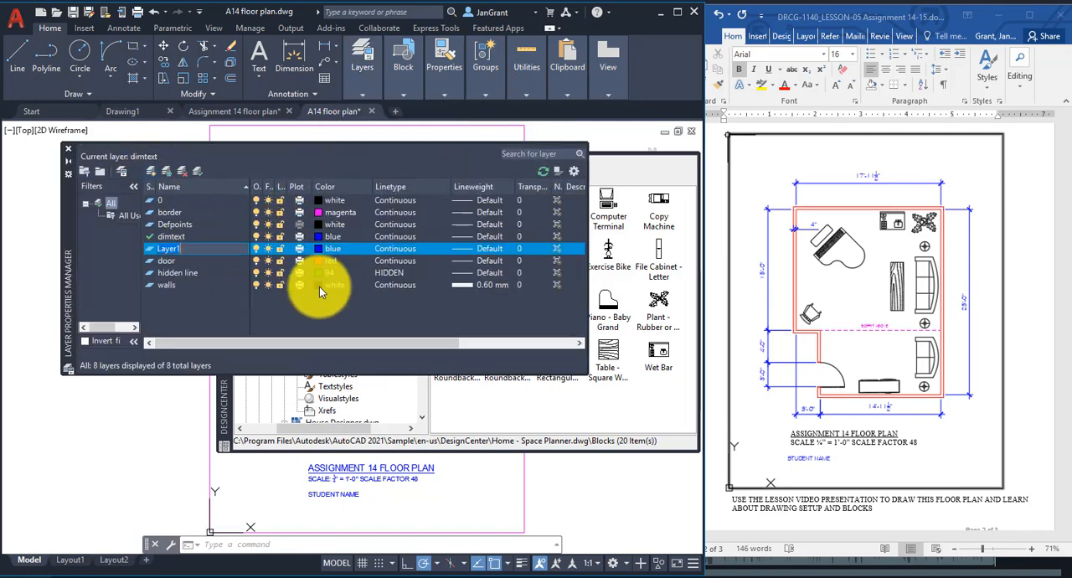
text(FURN)
key(BackSpace)
key(BackSpace)
key(BackSpace)
key(BackSpace)
text(furniture)
Set the furniture layer's color to white and make it the current layer, closing the layer manager.
click(334, 246)
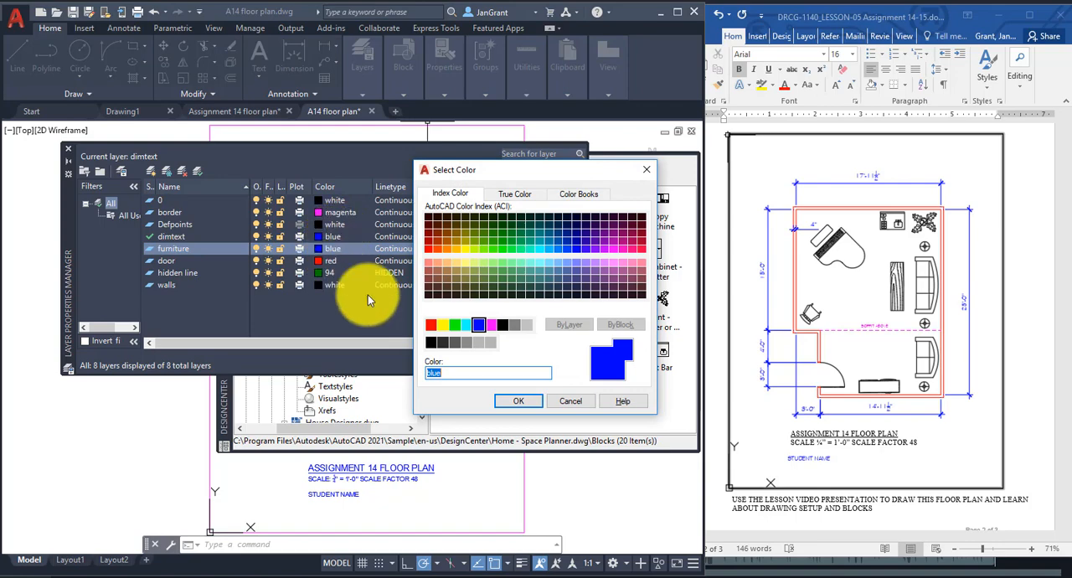
click(510, 326)
click(513, 403)
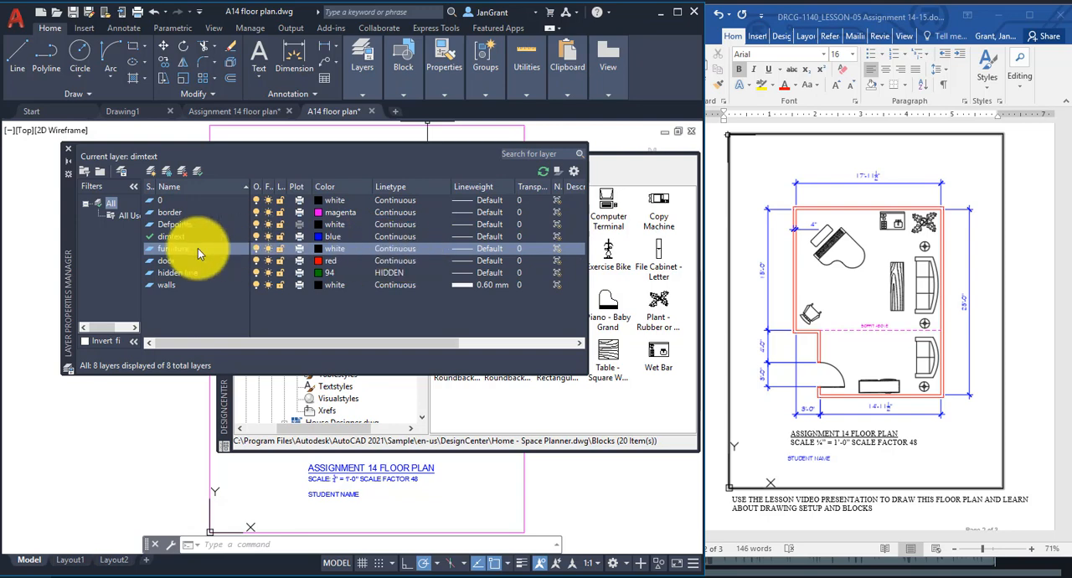
double_click(149, 251)
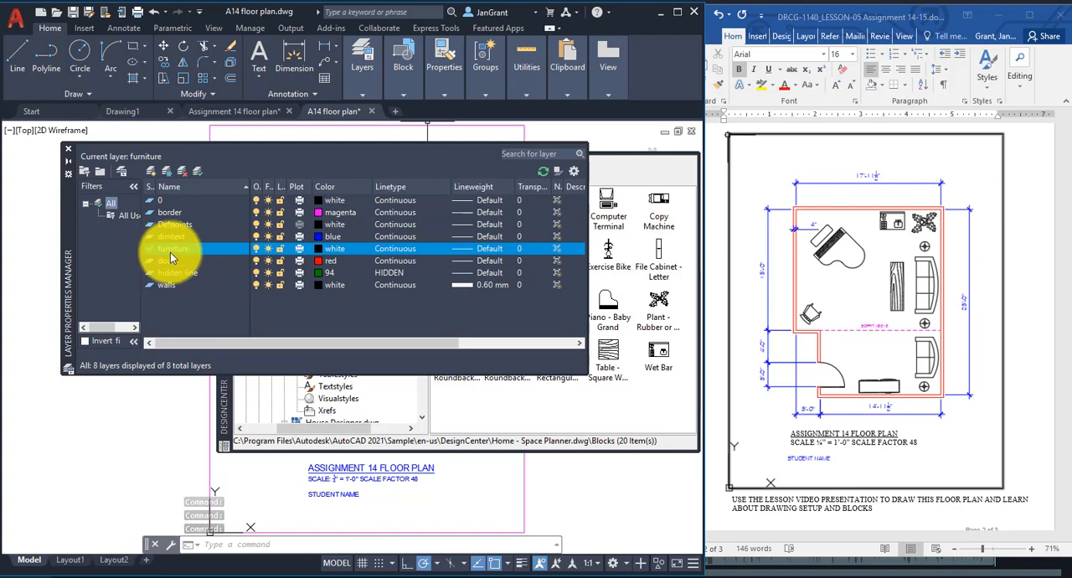
click(69, 149)
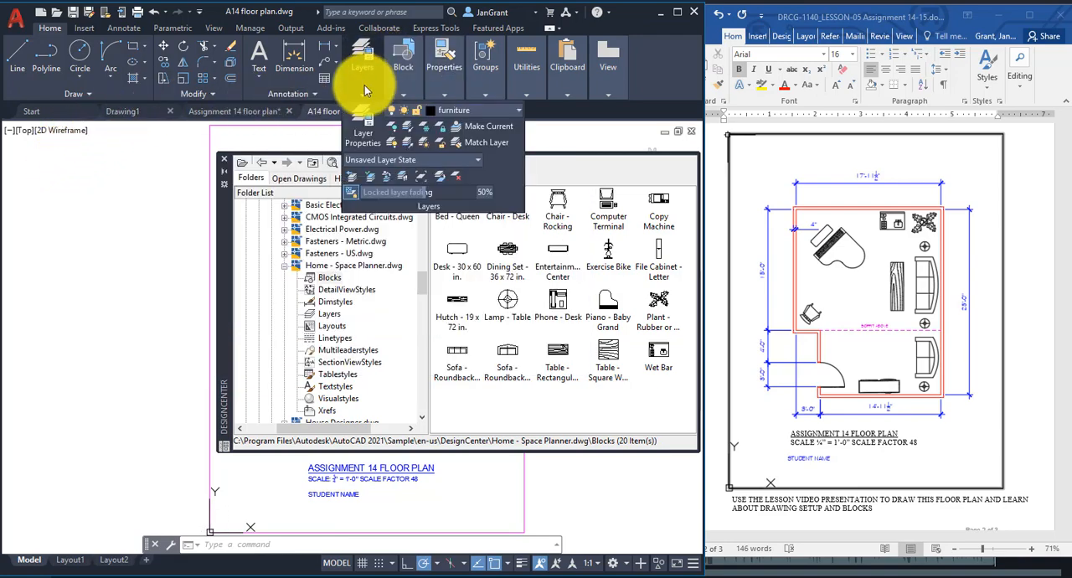
mouse_move(473, 100)
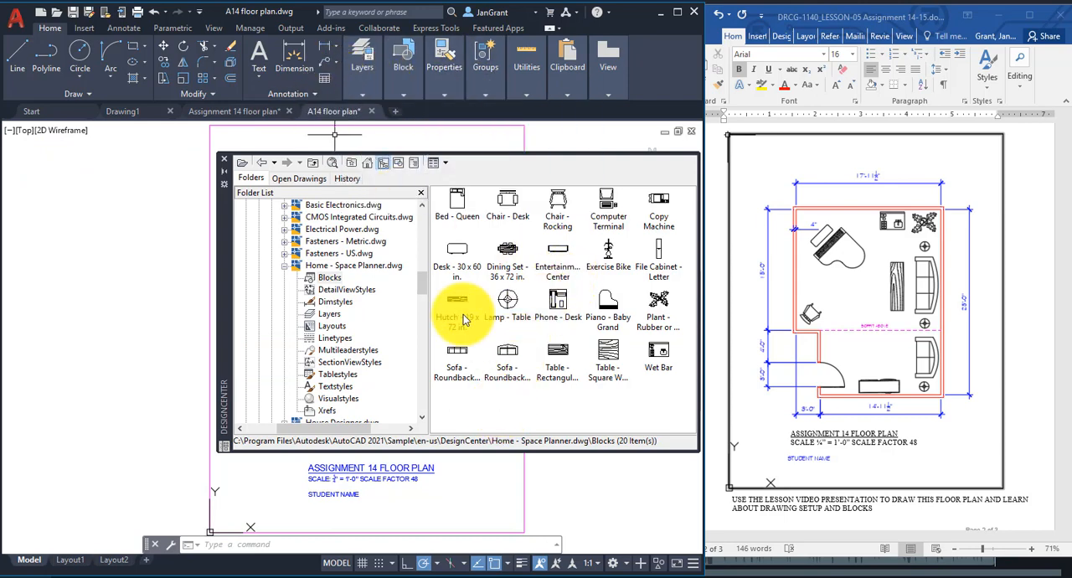
Insert the Bed - Queen, Dining Set - 36 x 72 in. and Chair - Desk blocks in the empty area left of the drawing border.
click(456, 211)
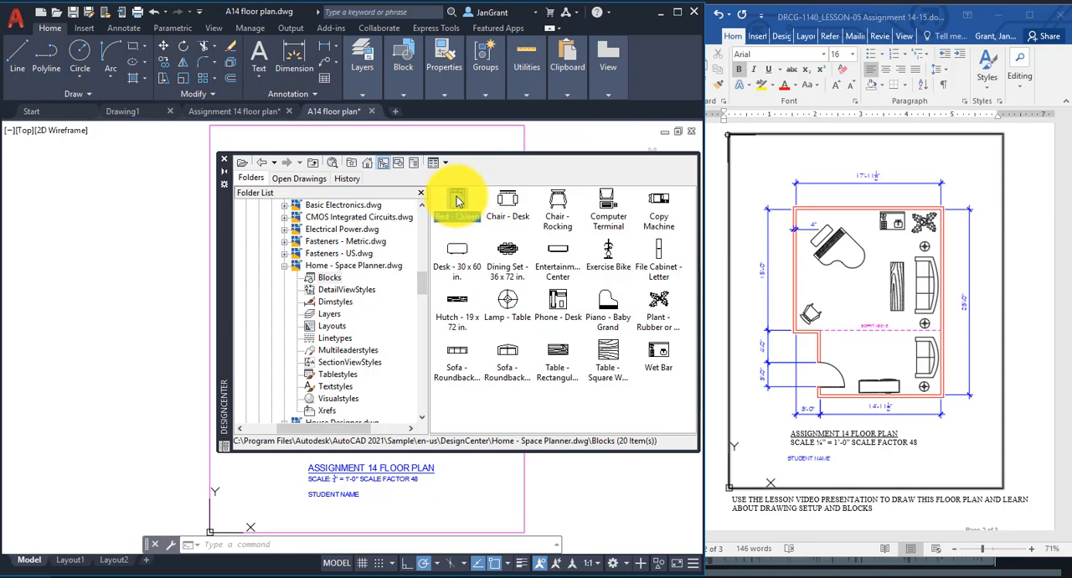
mouse_move(458, 200)
mouse_down()
mouse_move(221, 191)
mouse_move(95, 211)
mouse_move(92, 180)
mouse_up()
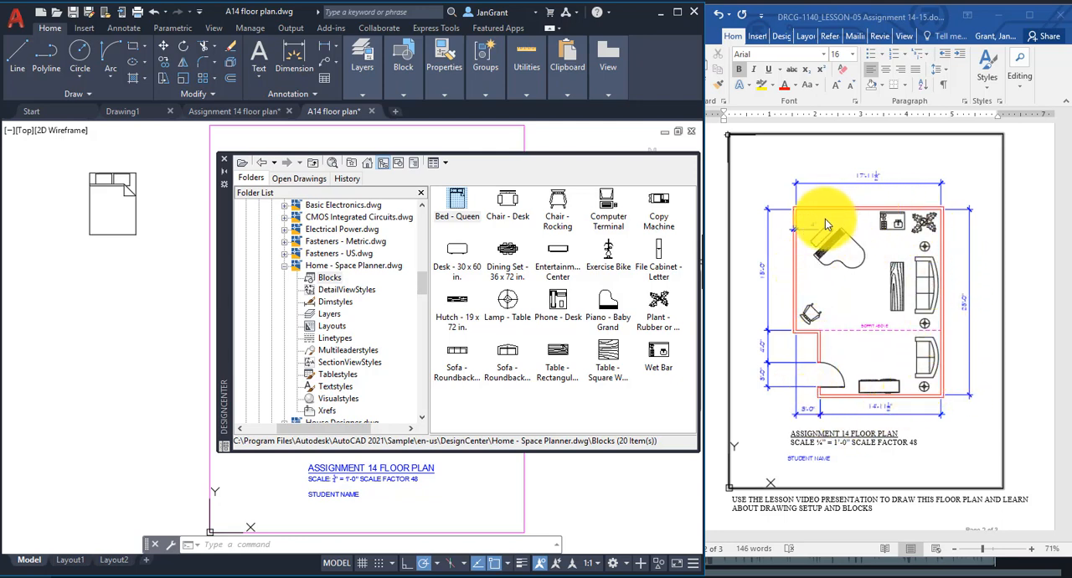
click(513, 257)
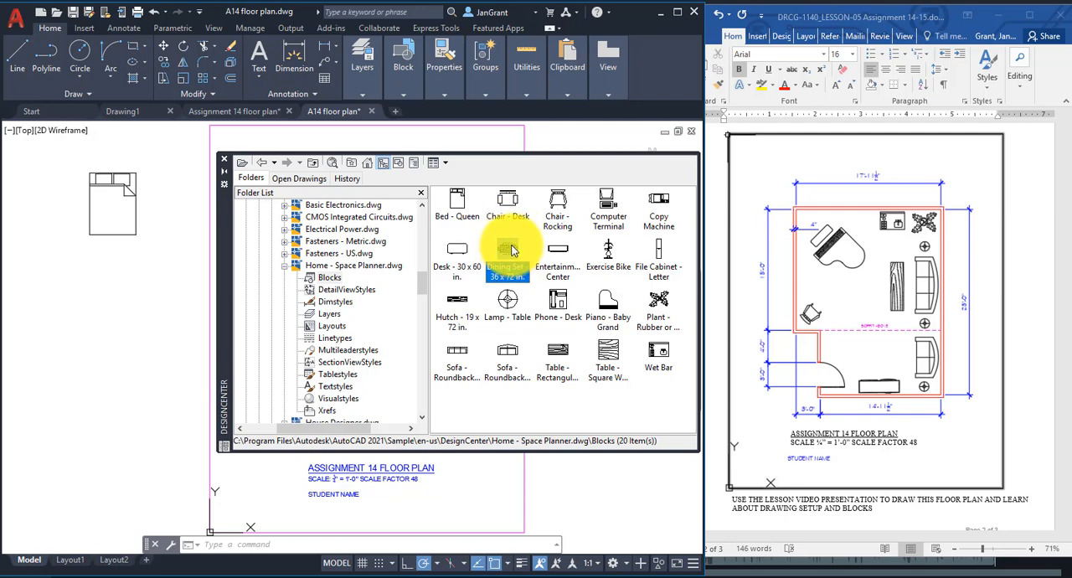
mouse_move(511, 249)
mouse_down()
mouse_move(454, 242)
mouse_move(168, 258)
mouse_move(117, 295)
mouse_up()
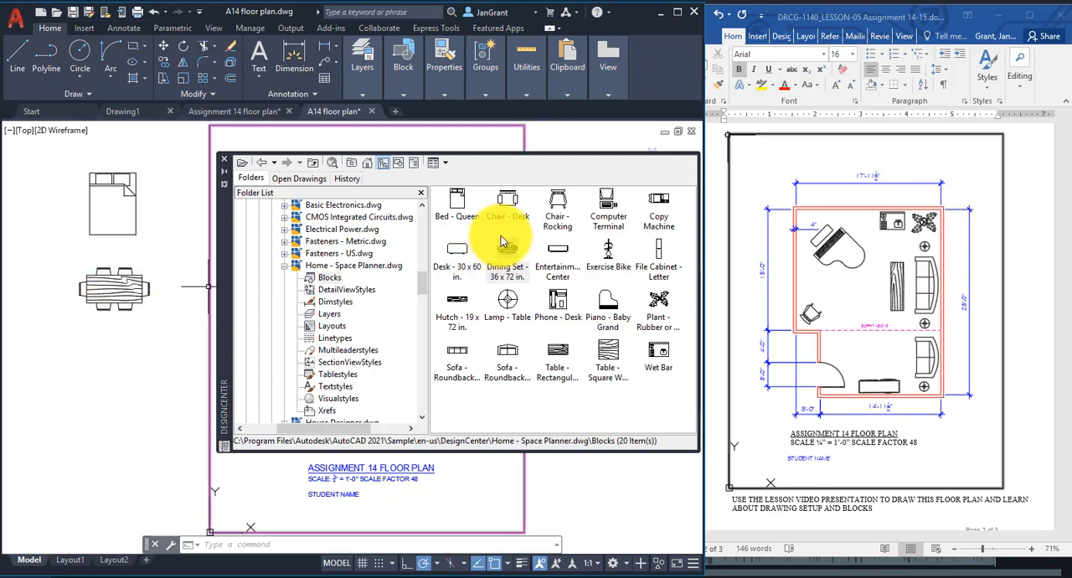
click(519, 199)
mouse_move(519, 200)
mouse_down()
mouse_move(167, 361)
mouse_move(105, 347)
mouse_up()
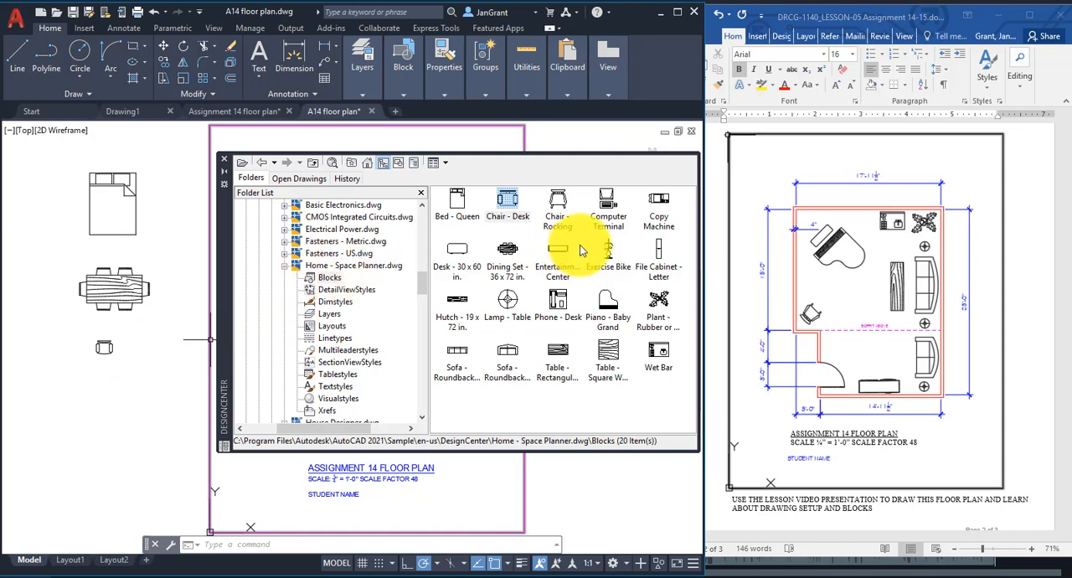
Browse the blocks available in House Designer.dwg and Kitchens.dwg.
drag(426, 283, 425, 290)
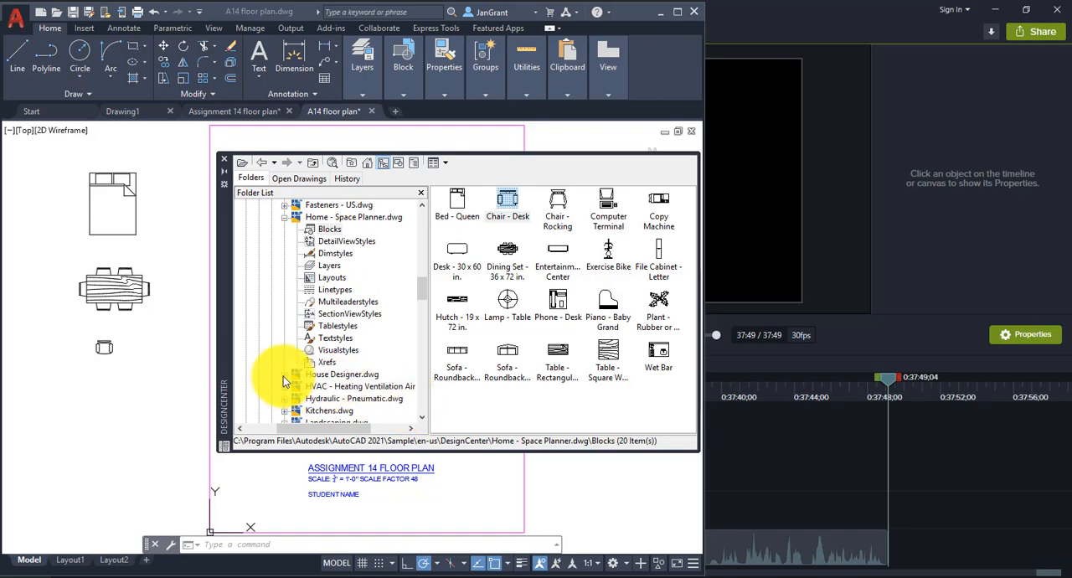
click(285, 374)
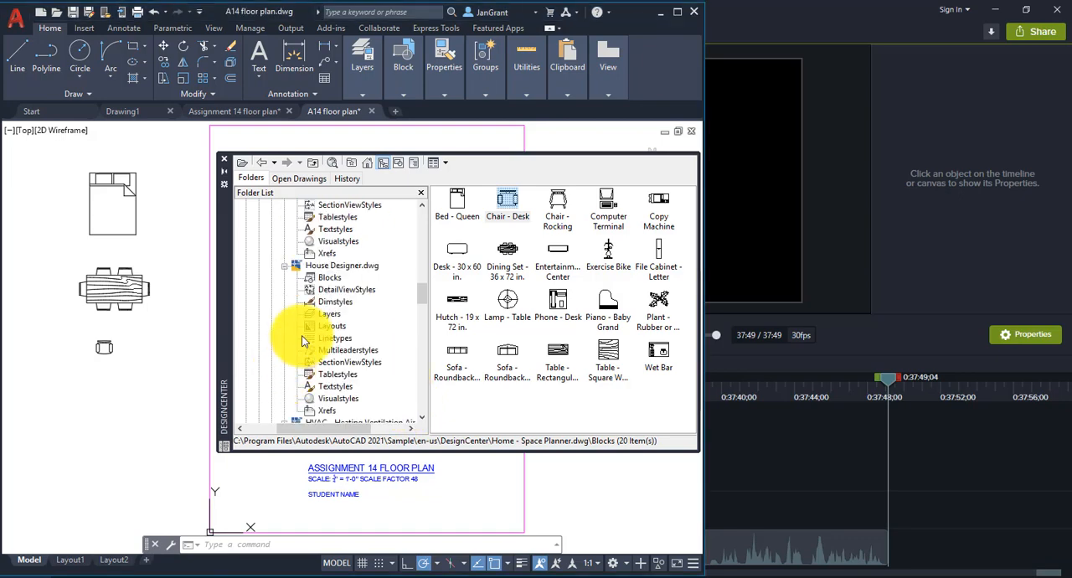
click(314, 277)
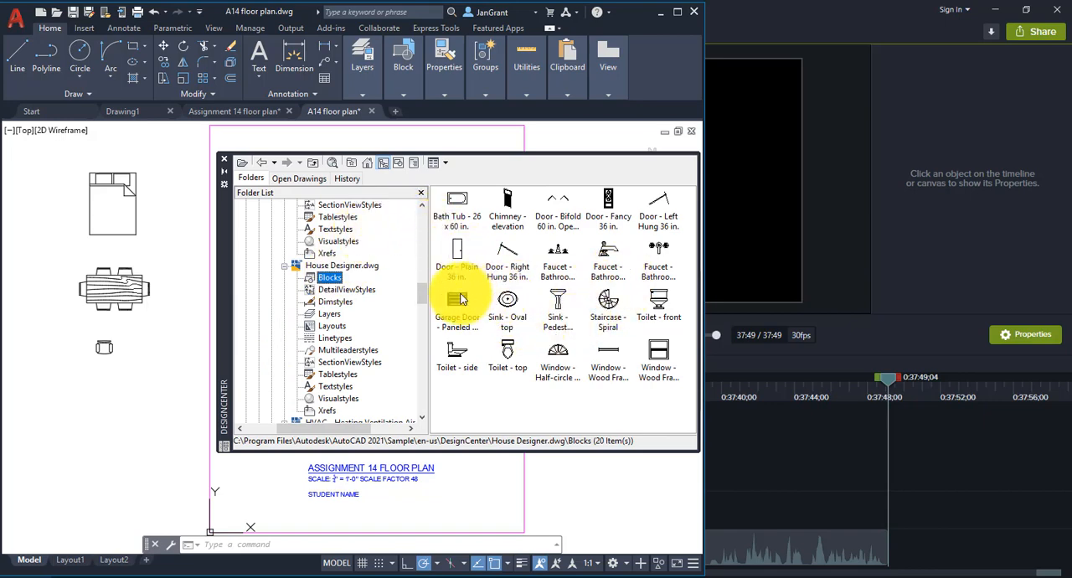
scroll(421, 295, down, 4)
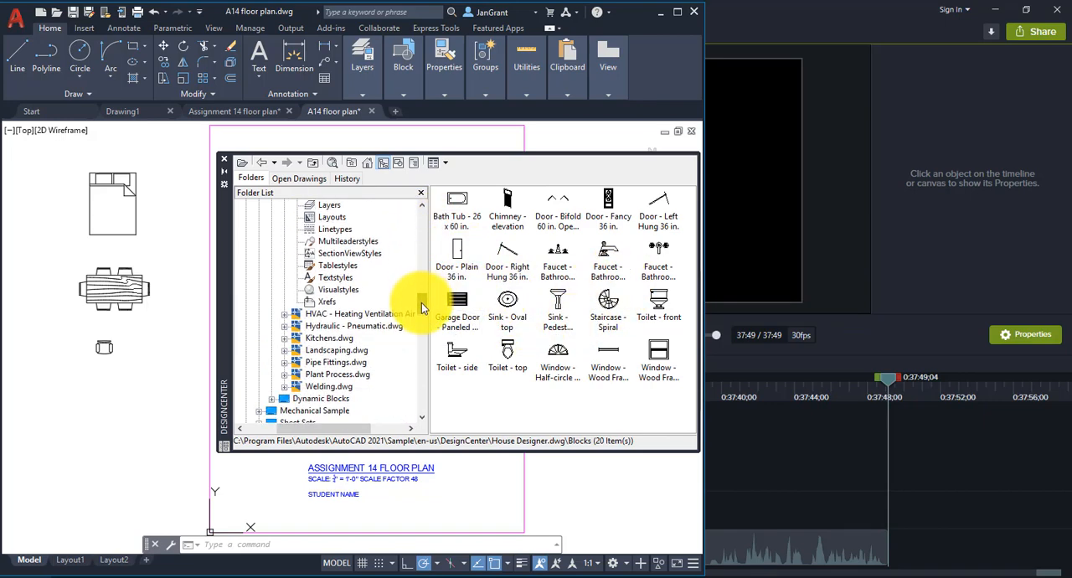
click(283, 301)
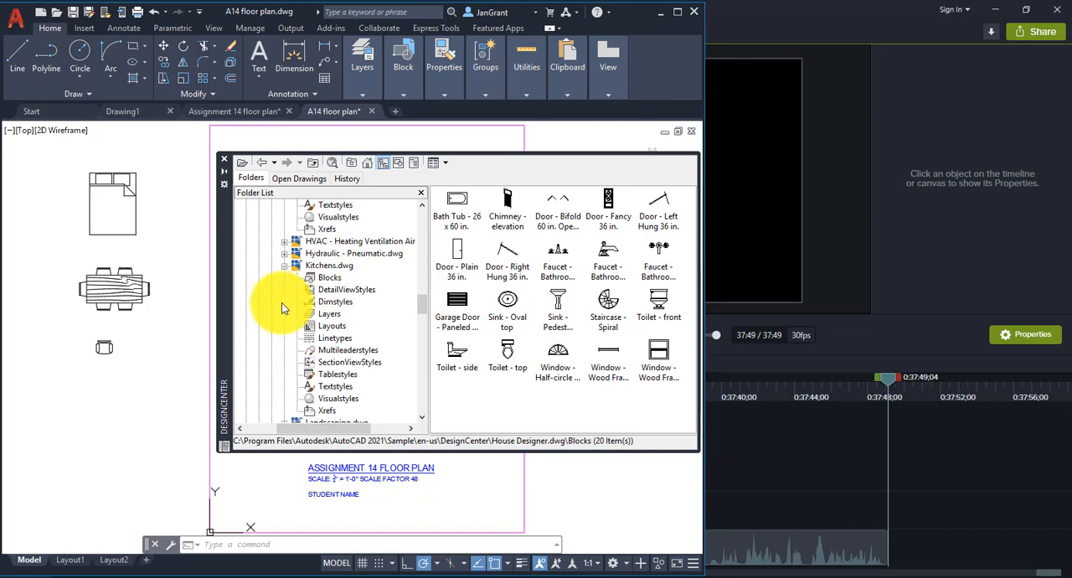
click(335, 279)
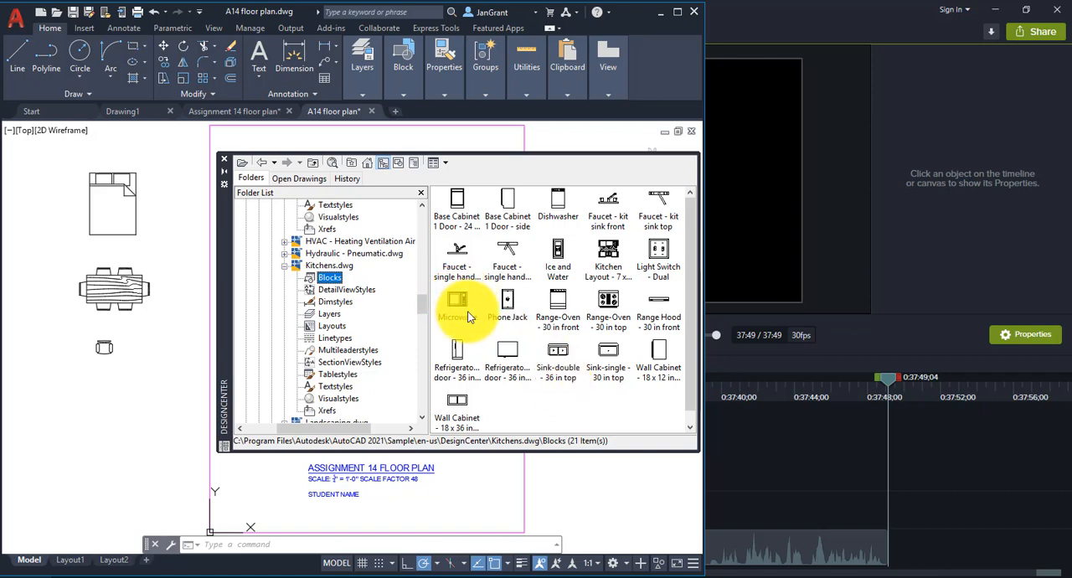
Browse the blocks in Landscaping.dwg and return to the DesignCenter folder's list of sample drawings.
drag(422, 301, 422, 319)
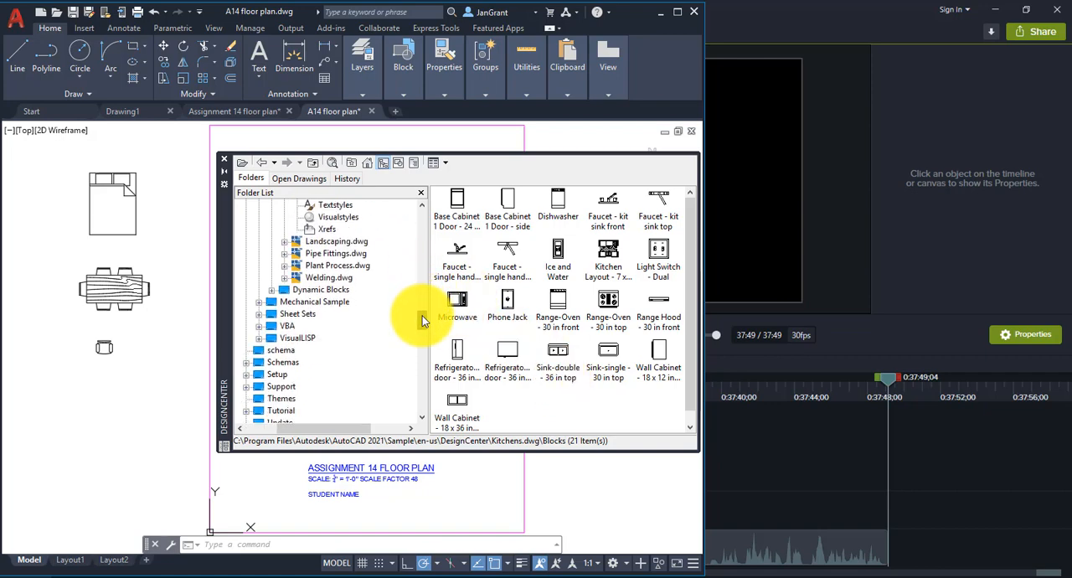
click(284, 241)
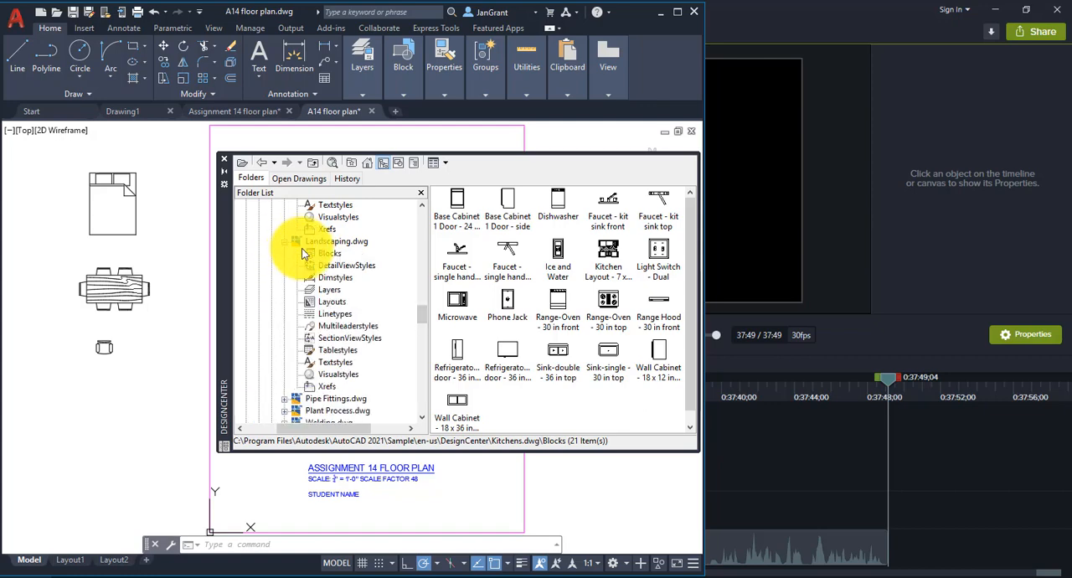
click(328, 253)
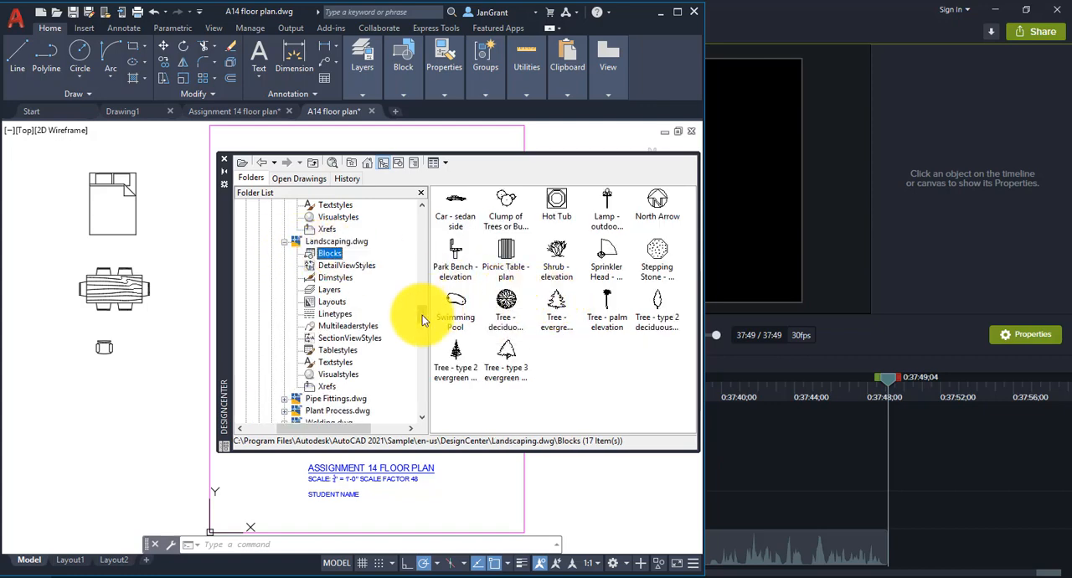
drag(423, 320, 427, 262)
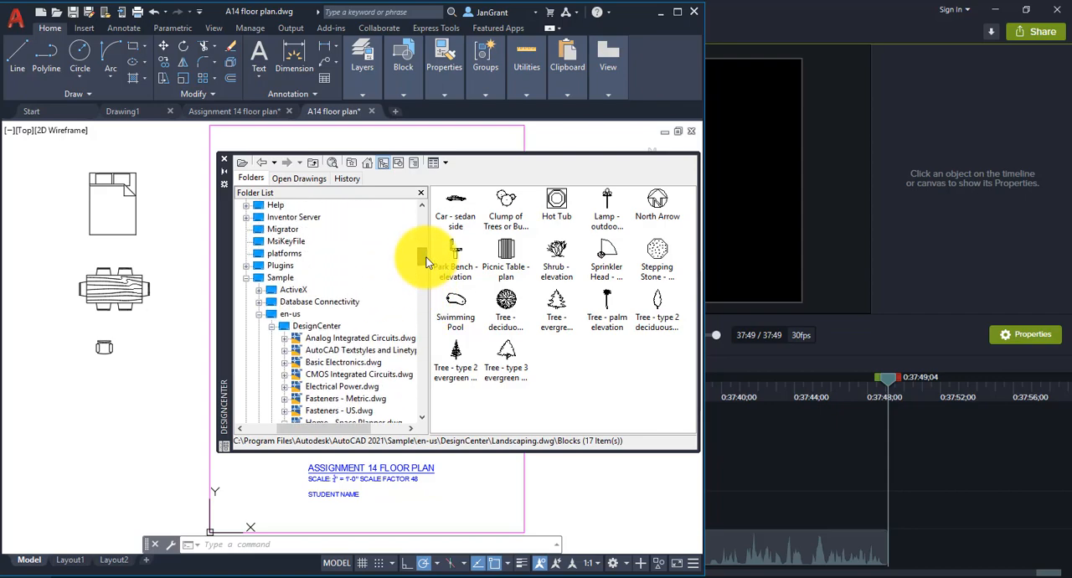
scroll(427, 262, down, 3)
click(329, 243)
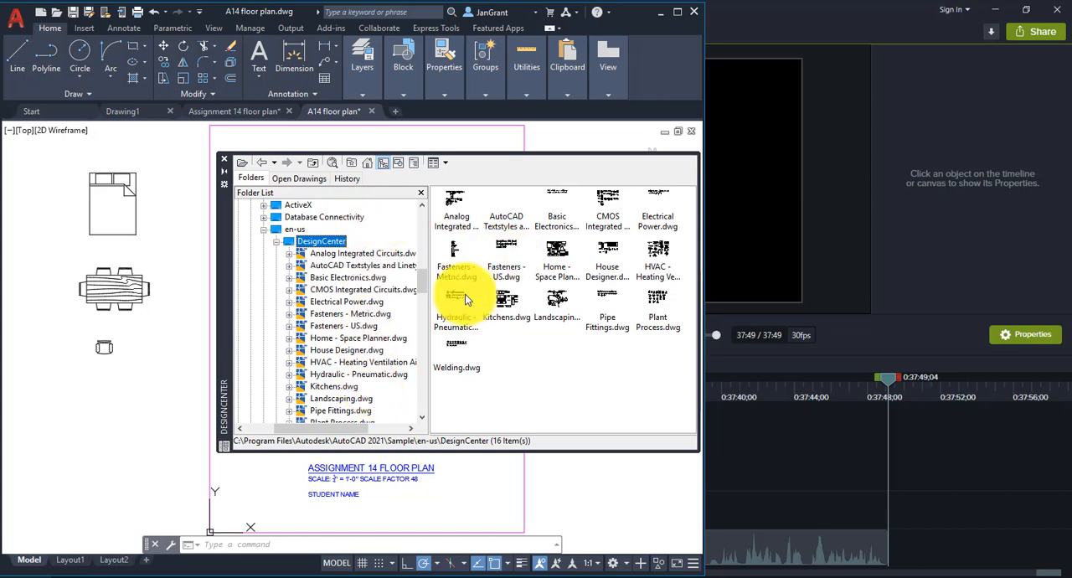
Close DesignCenter and move the queen bed by its upper-left corner into the upper middle of the floor plan's main room.
click(224, 162)
middle_drag(180, 239, 225, 270)
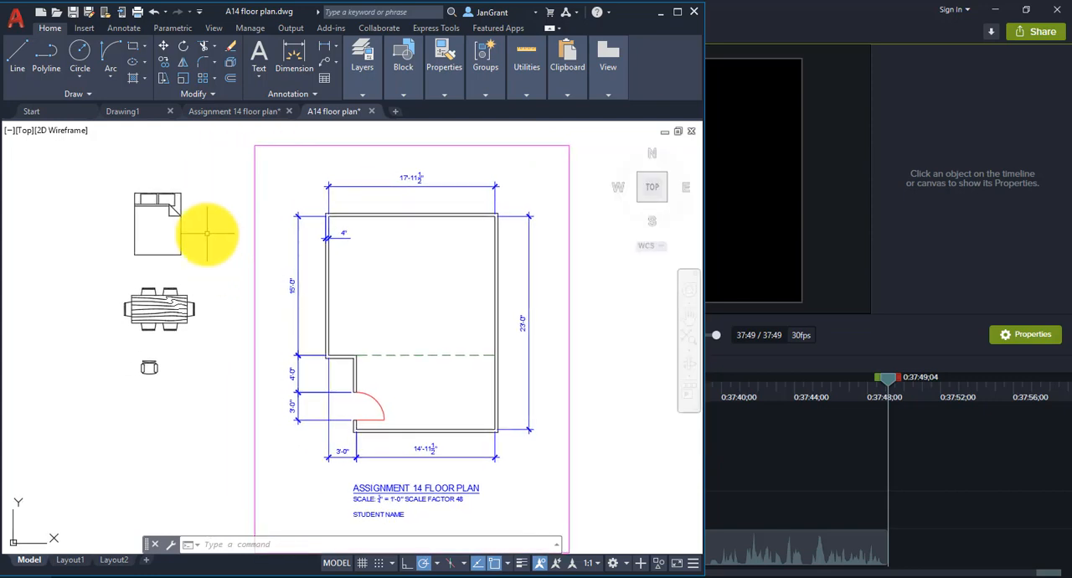
click(179, 232)
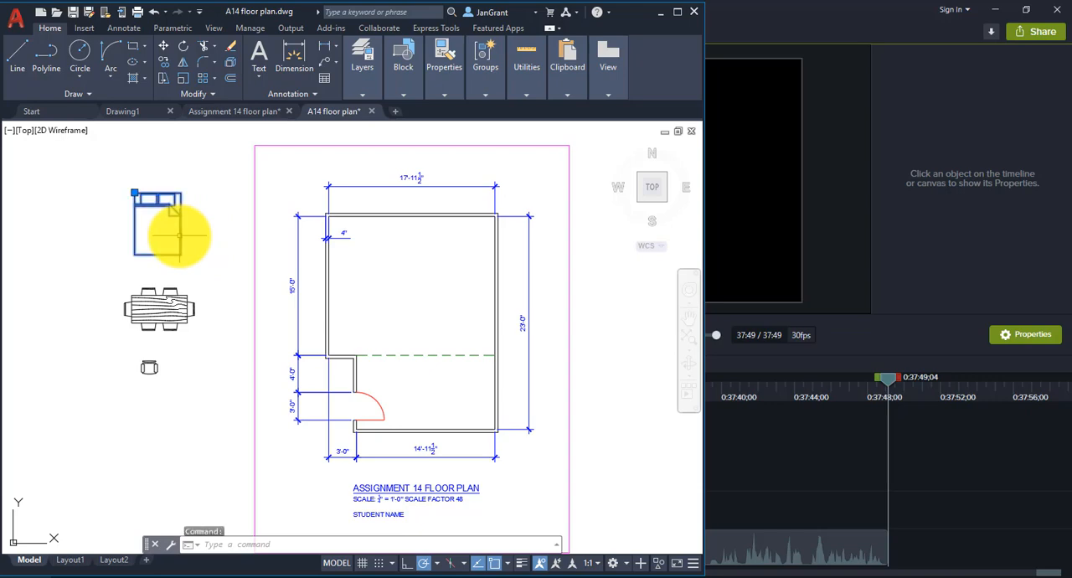
click(137, 195)
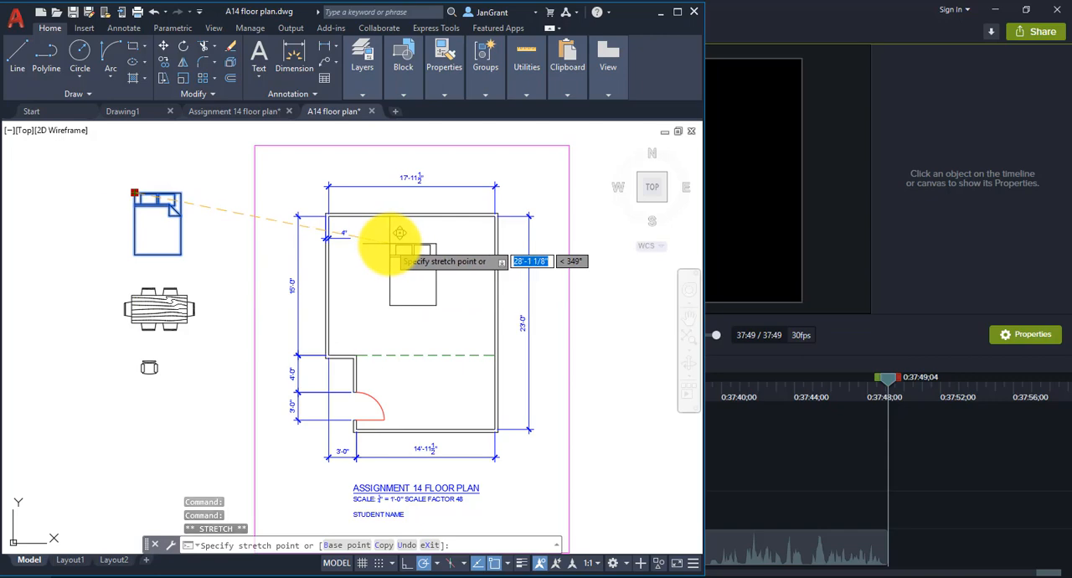
click(390, 243)
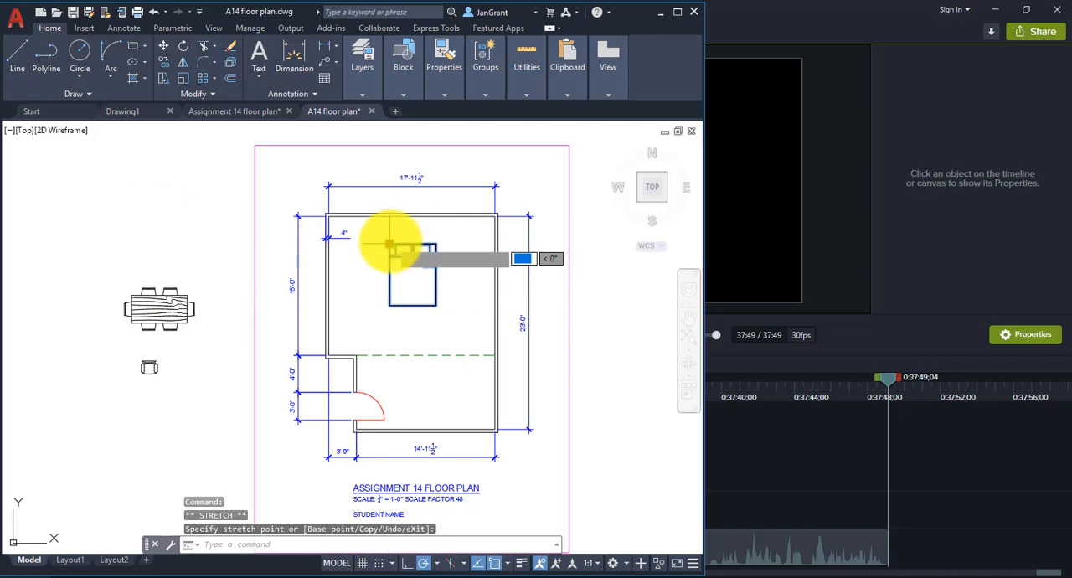
Rotate the queen bed 270° about its upper-left corner.
click(390, 244)
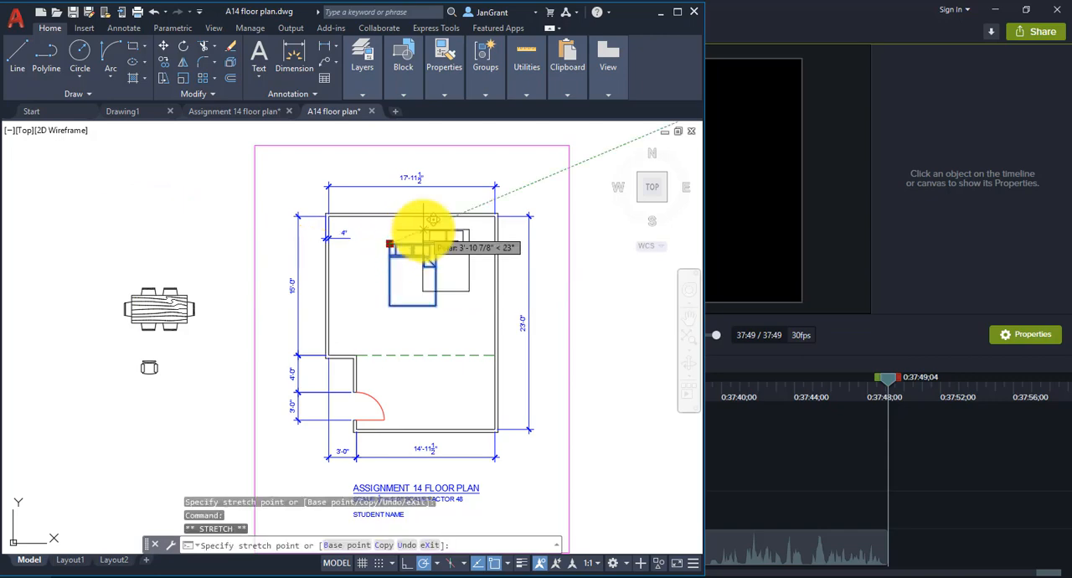
right_click(389, 244)
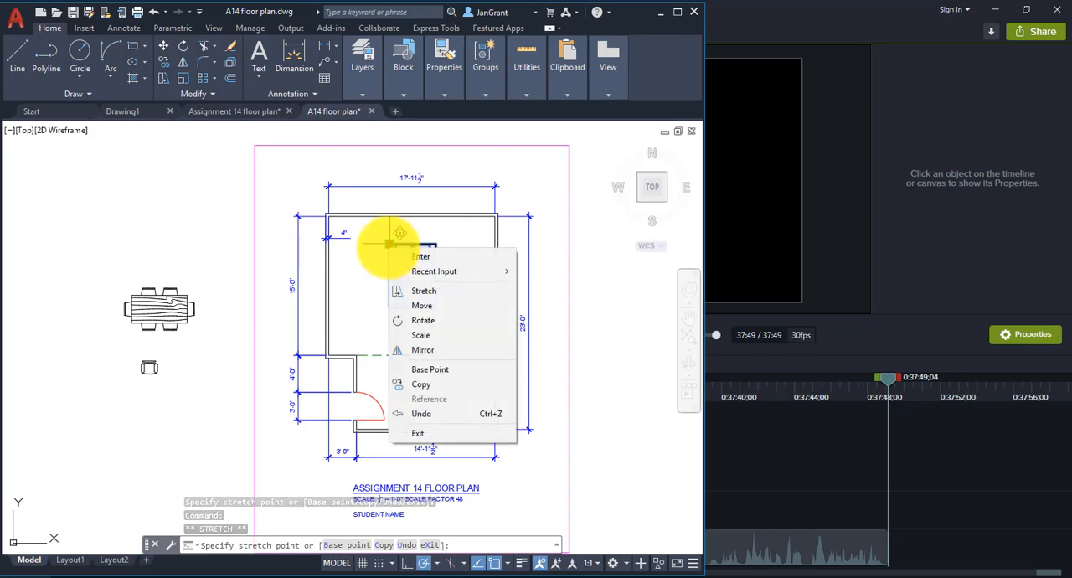
click(448, 321)
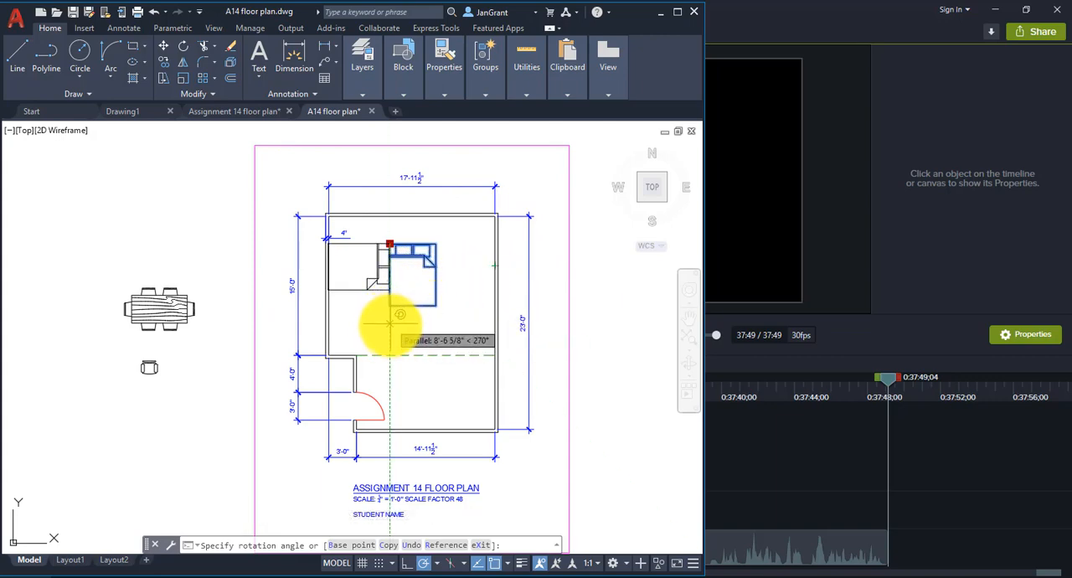
click(389, 327)
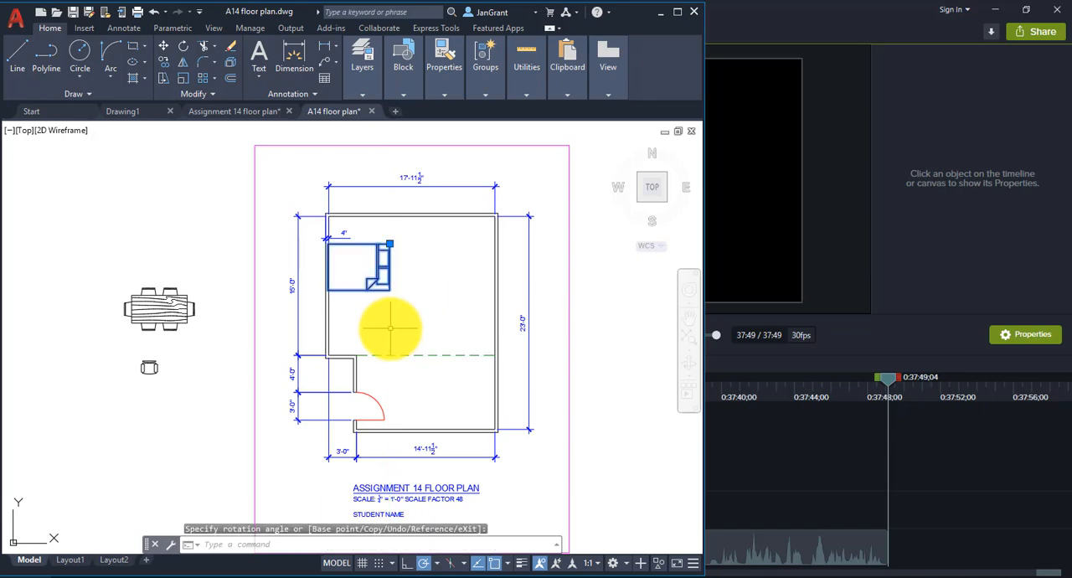
Mirror the queen bed across a vertical line through its insertion point at the headboard corner, without keeping the original.
click(390, 244)
right_click(389, 243)
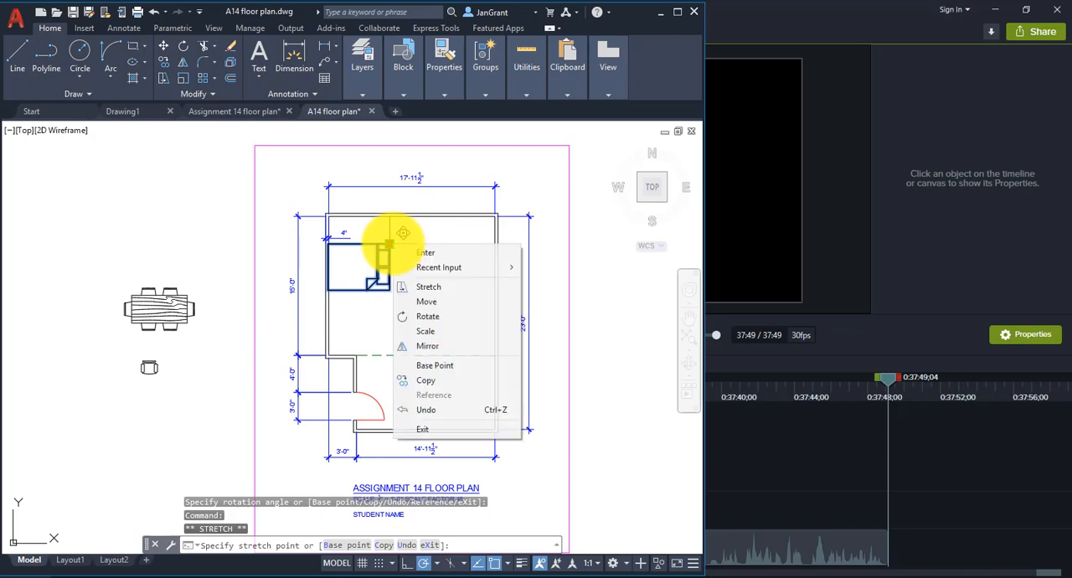
click(430, 348)
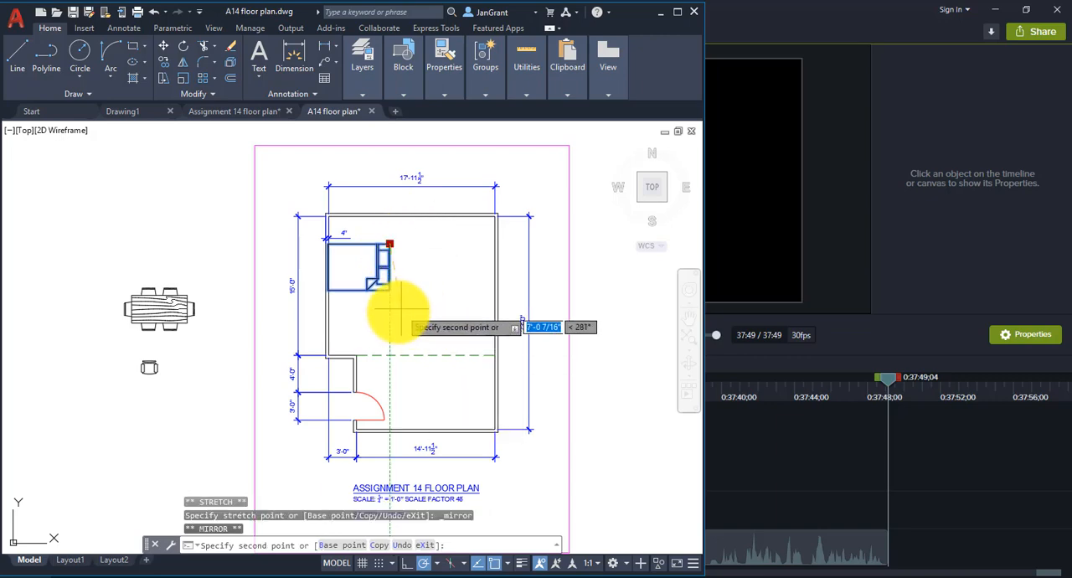
click(390, 336)
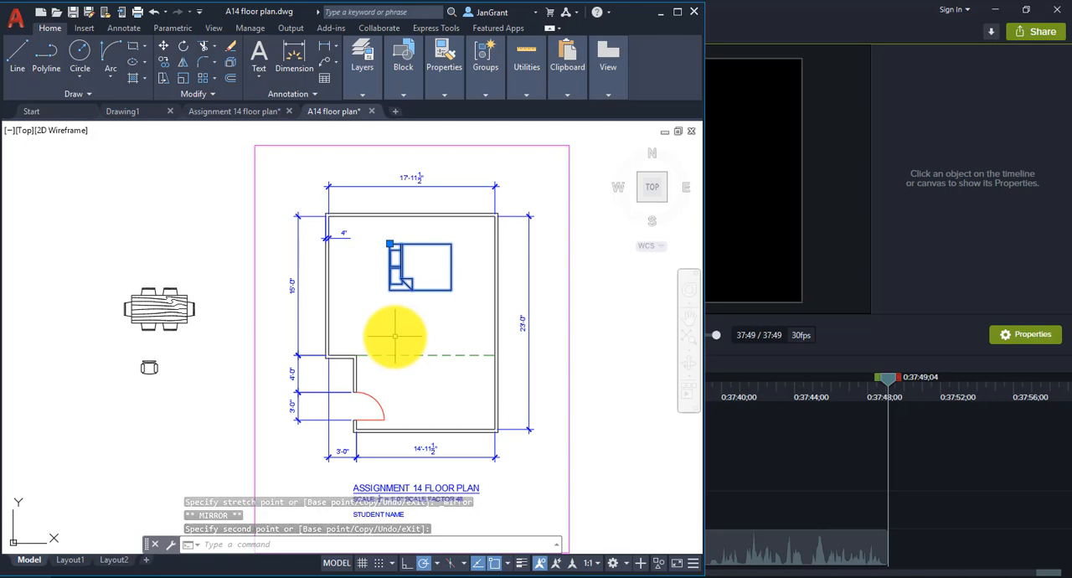
Move the mirrored bed up and left so it sits just below the room's upper wall, and deselect it.
click(389, 243)
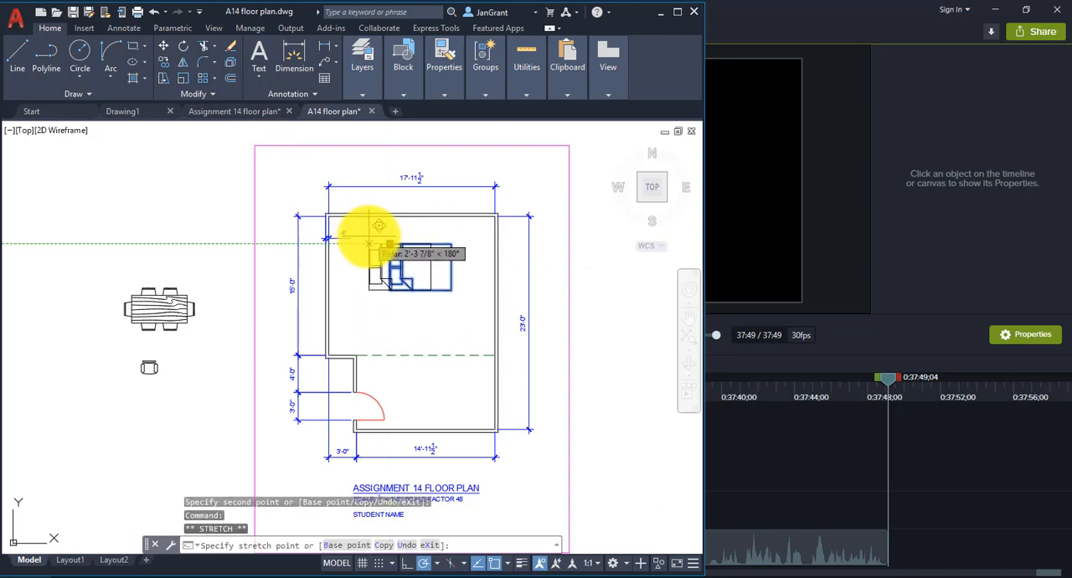
click(370, 224)
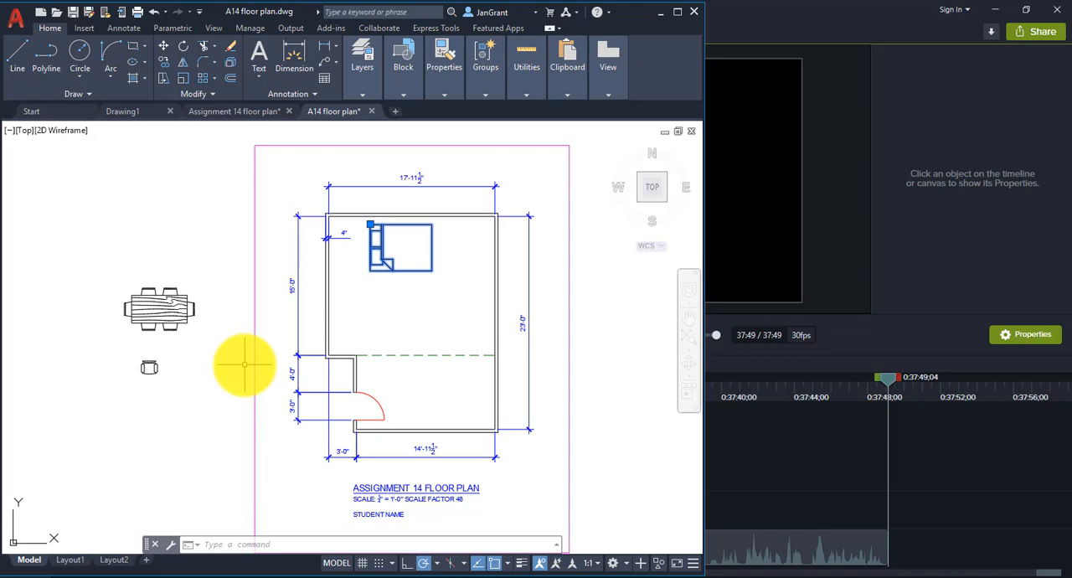
key(Escape)
key(Escape)
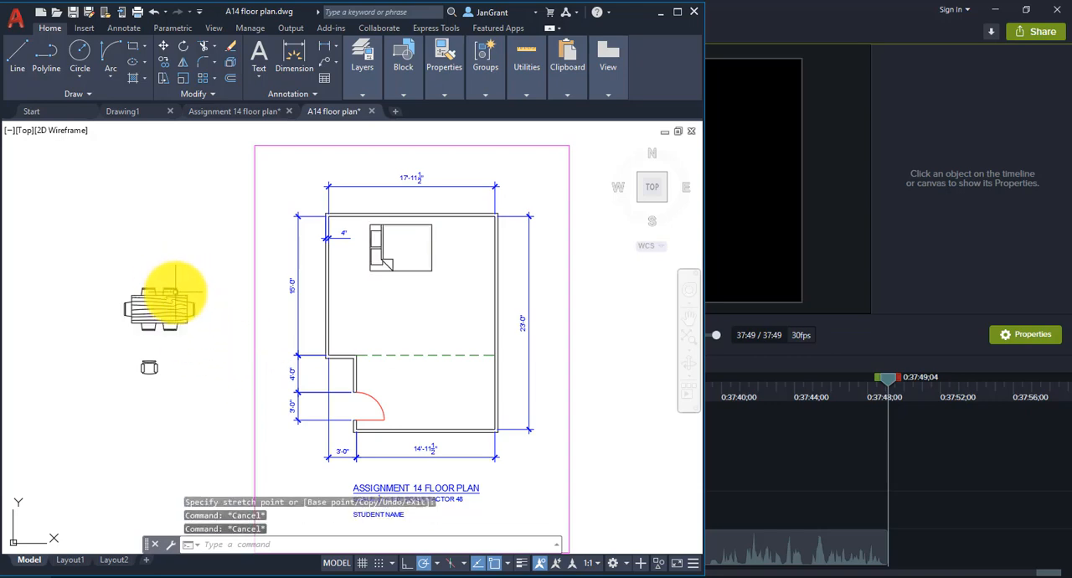
Open the Dining Set - 36 x 72 in. block for editing in the Block Editor.
scroll(132, 323, up, 5)
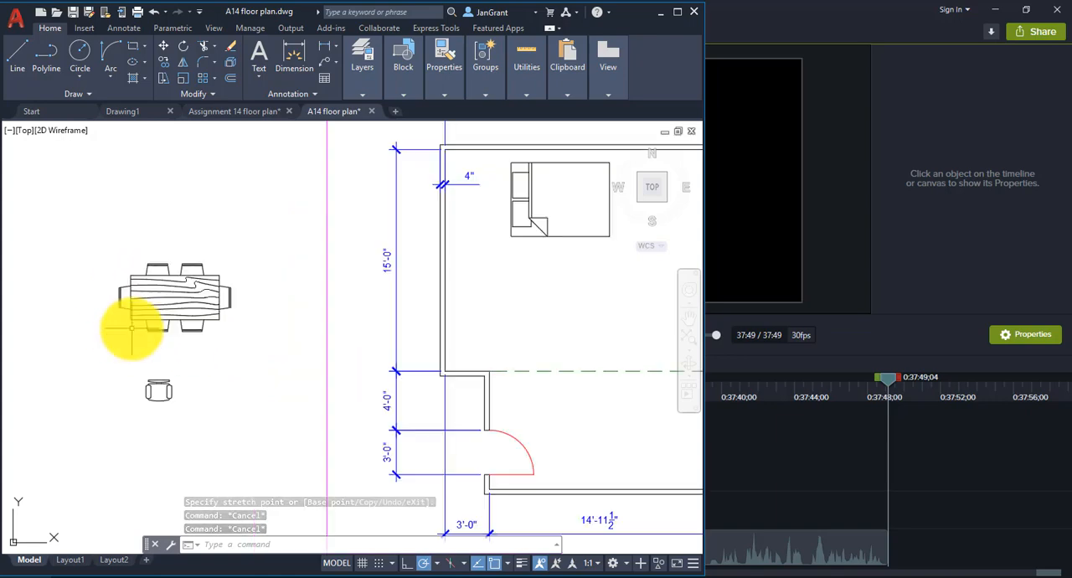
scroll(132, 324, down, 2)
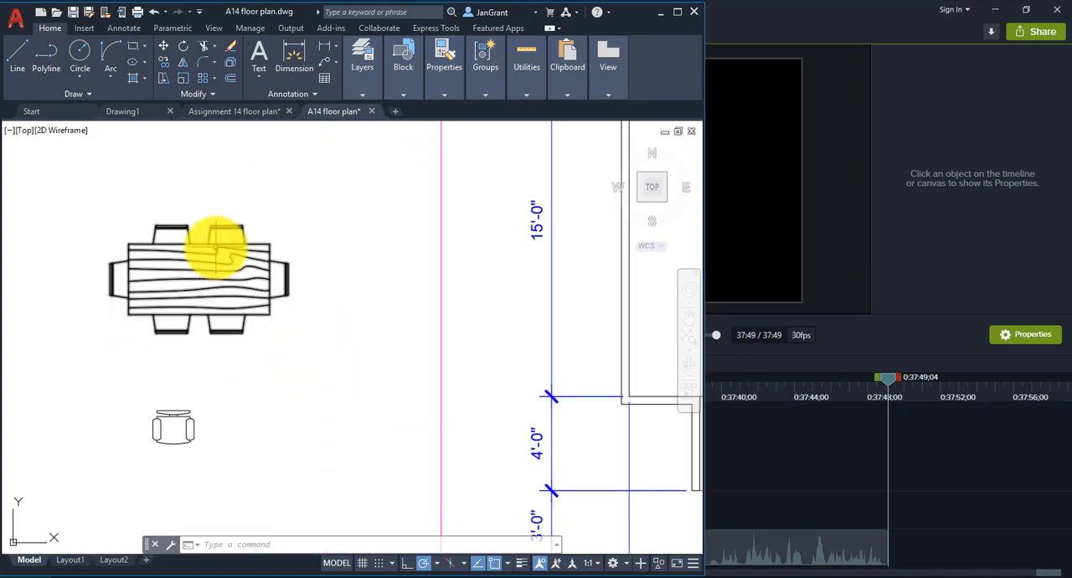
click(216, 245)
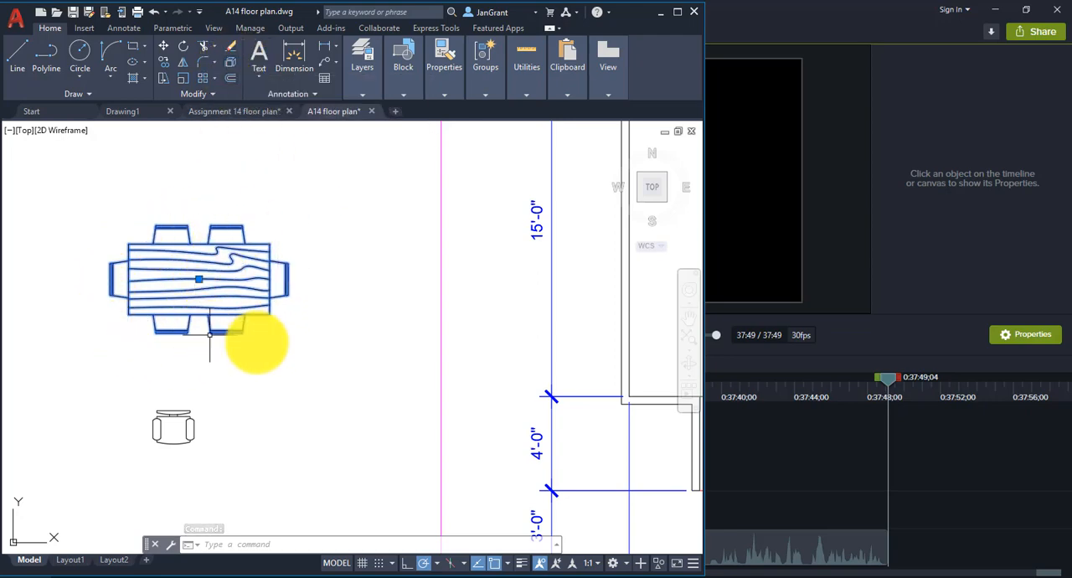
double_click(268, 310)
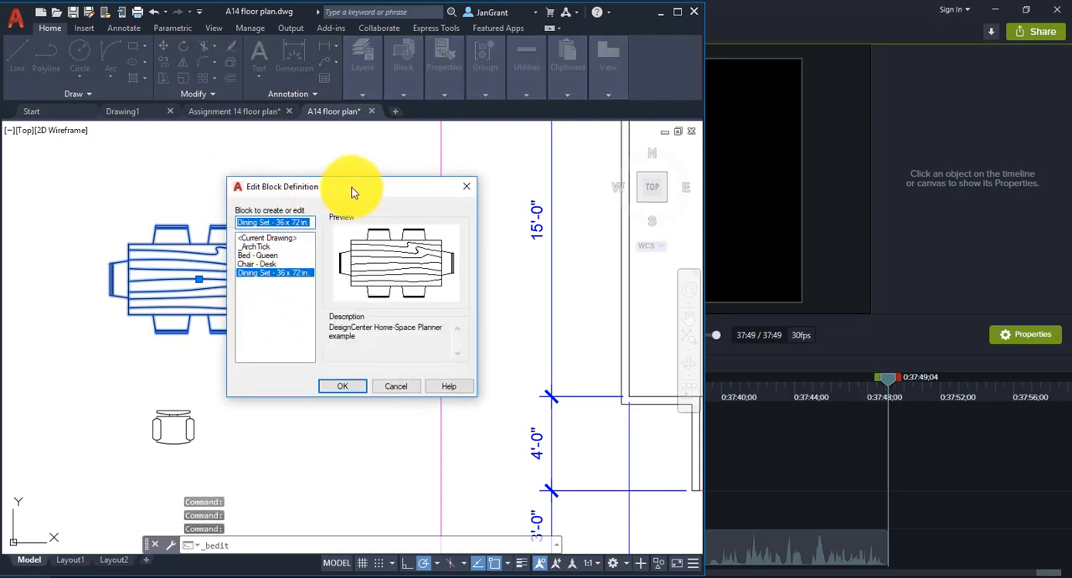
drag(357, 184, 422, 162)
click(415, 358)
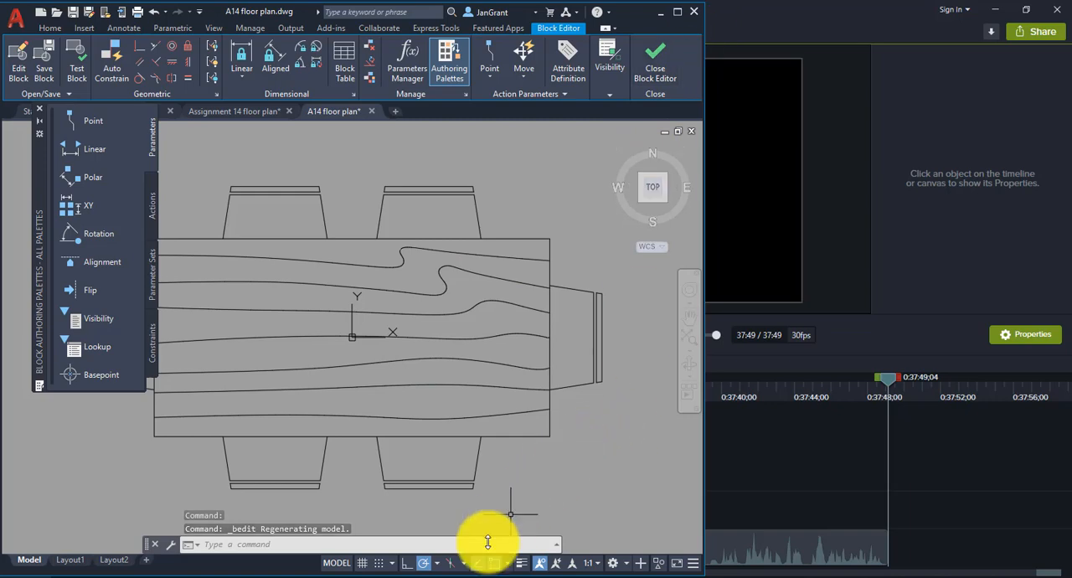
Erase all the wood-grain lines from the tabletop and close the Block Editor, saving the changes to Dining Set - 36 x 72 in.
click(456, 565)
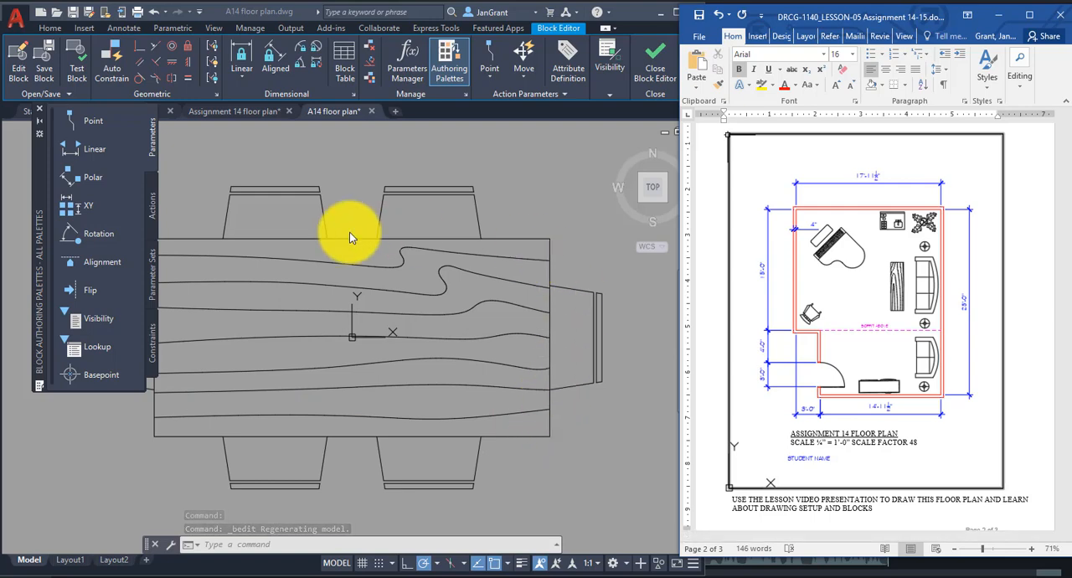
click(318, 182)
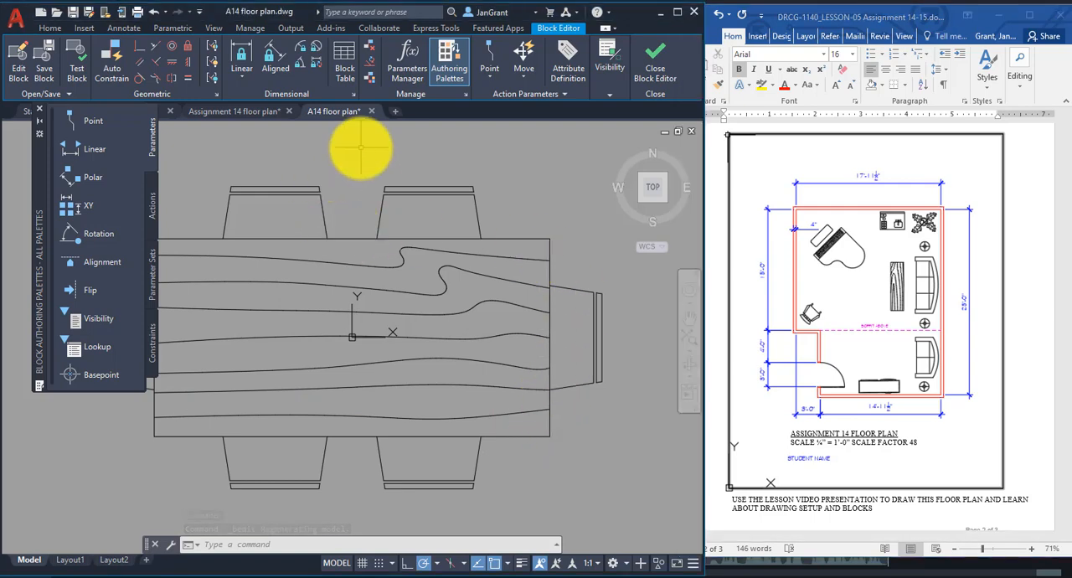
click(516, 247)
click(247, 424)
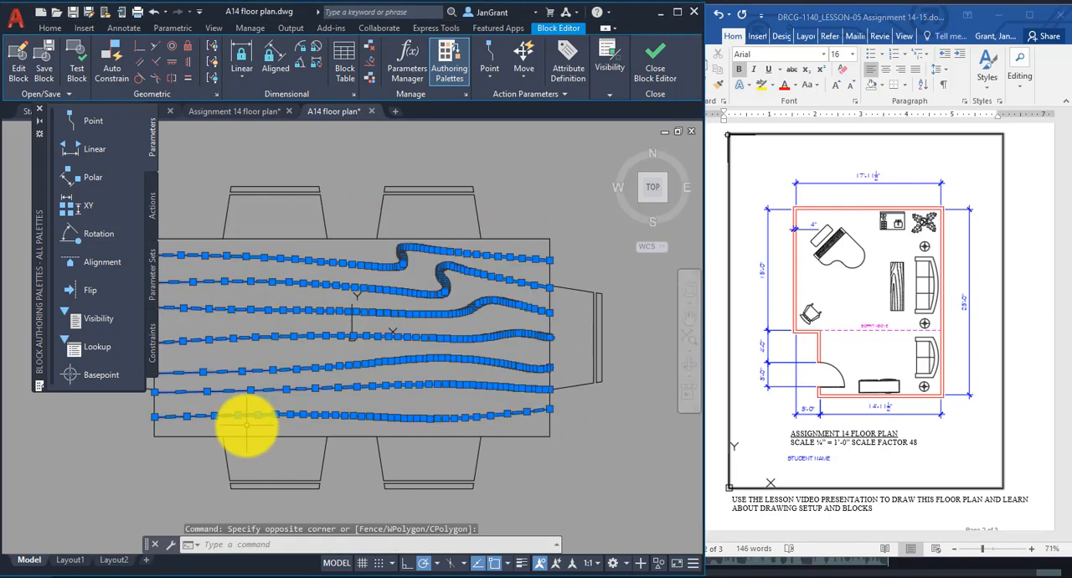
right_click(462, 172)
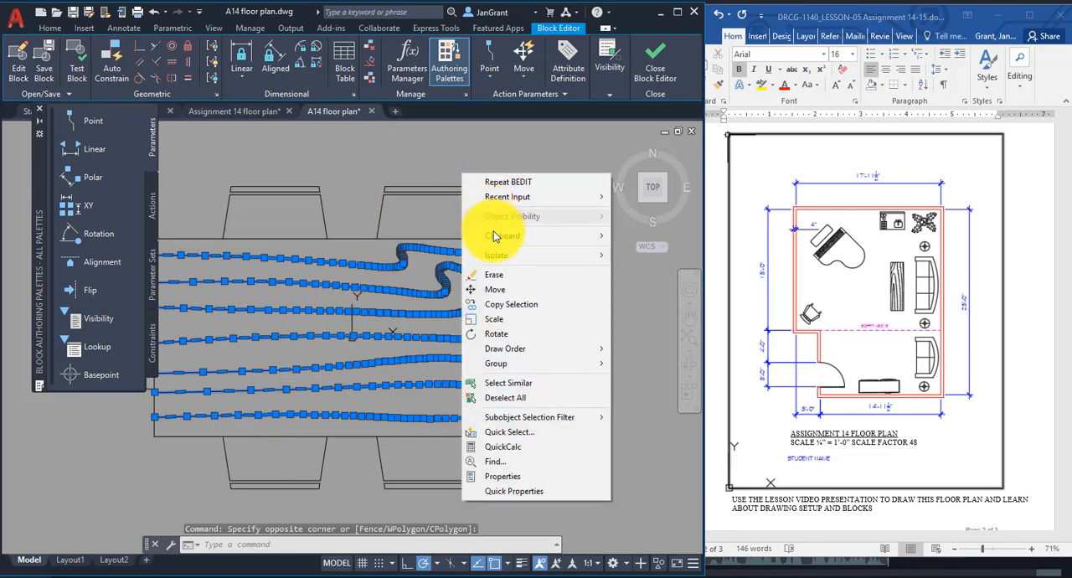
click(501, 283)
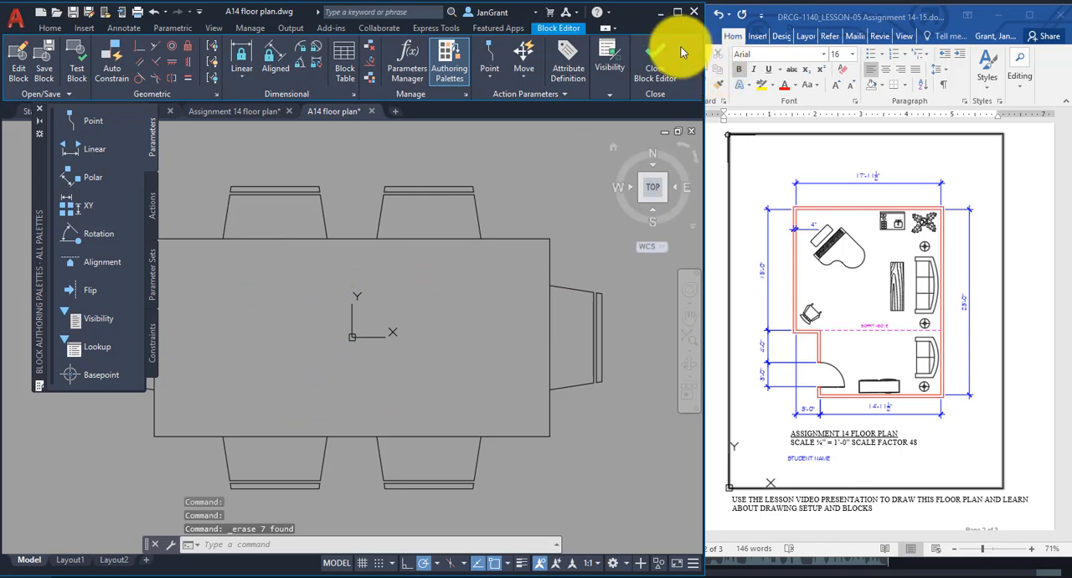
click(656, 66)
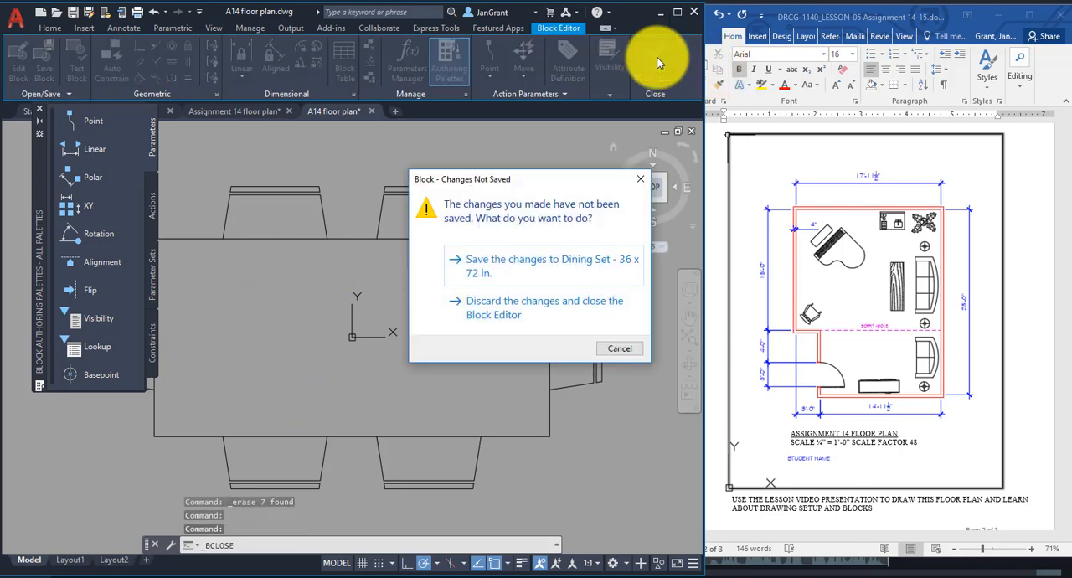
click(564, 268)
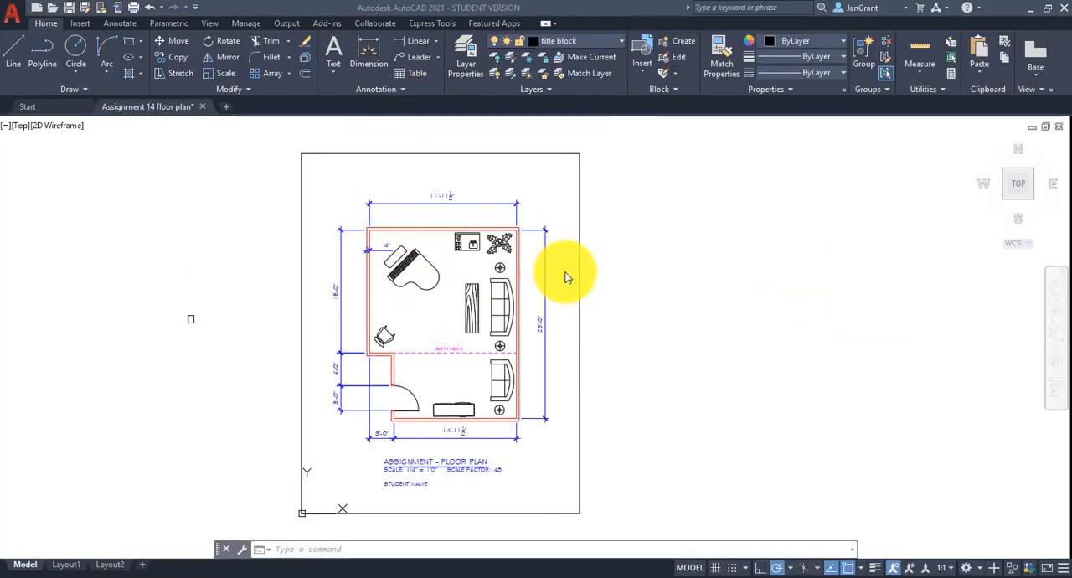
Check the layer list in the finished Assignment 14 floor plan drawing and save the drawing.
click(593, 43)
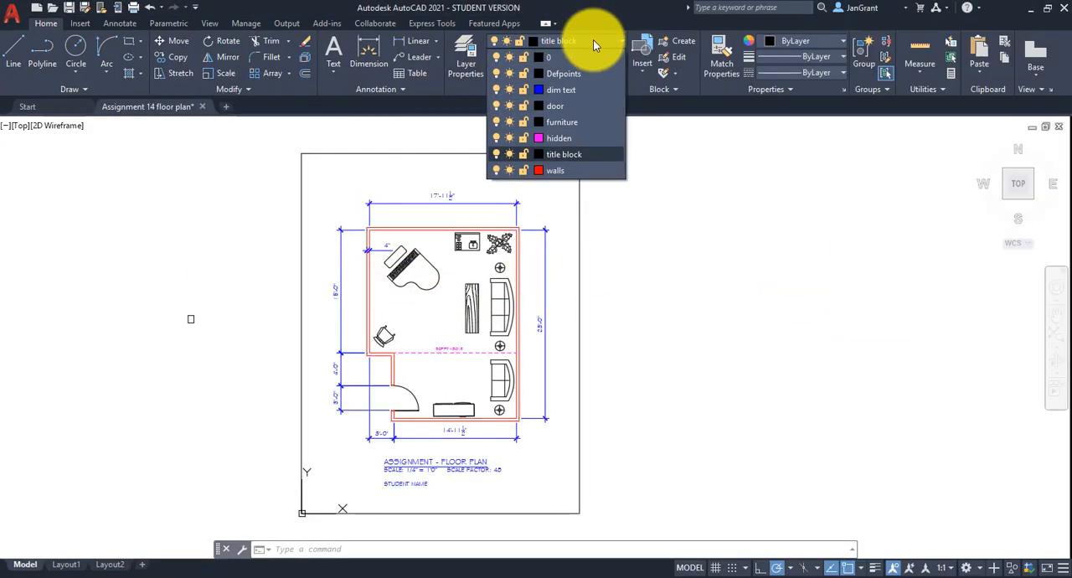
click(592, 44)
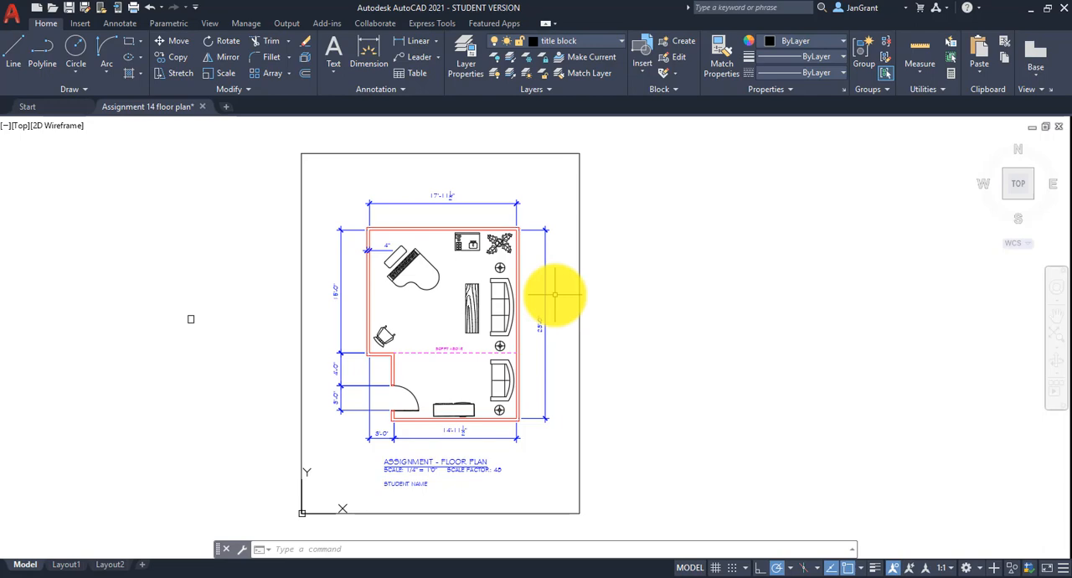
click(13, 13)
click(50, 154)
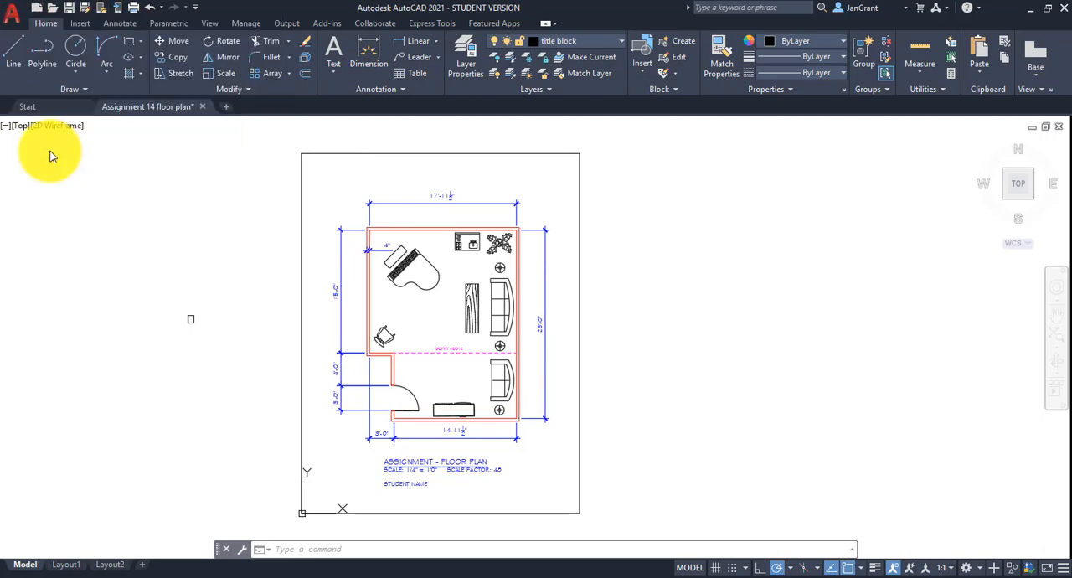
Save the floor plan drawing as an AutoCAD Drawing Template named GM Template, replacing the existing file and keeping the English measurement option.
click(12, 12)
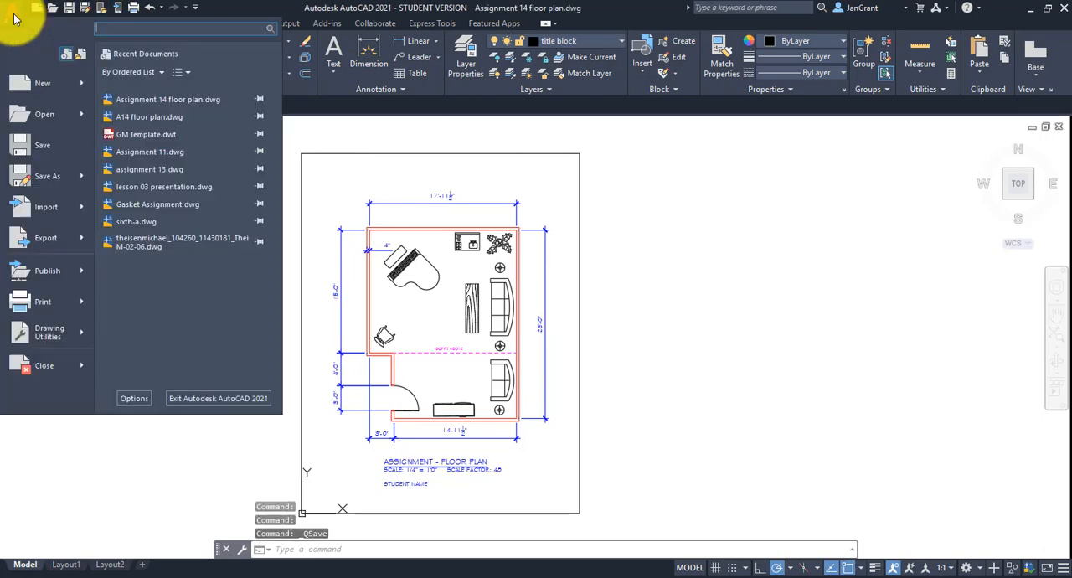
click(58, 176)
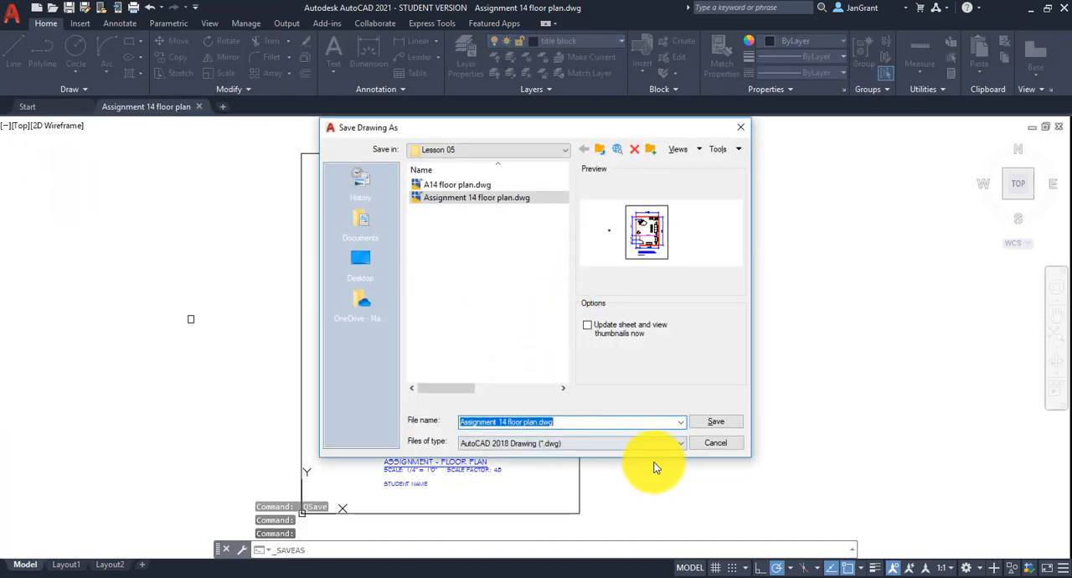
click(633, 444)
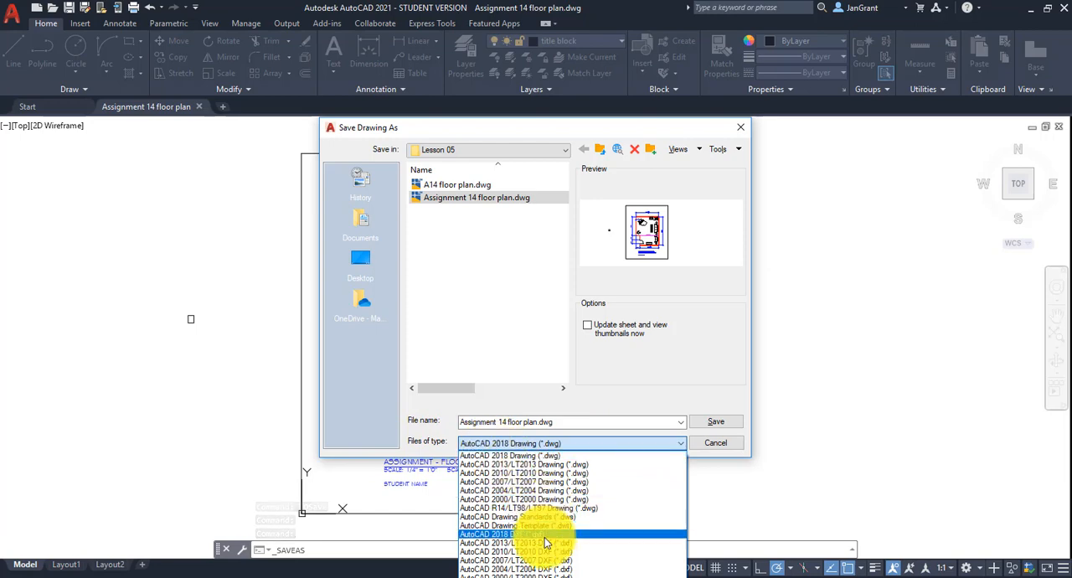
click(569, 525)
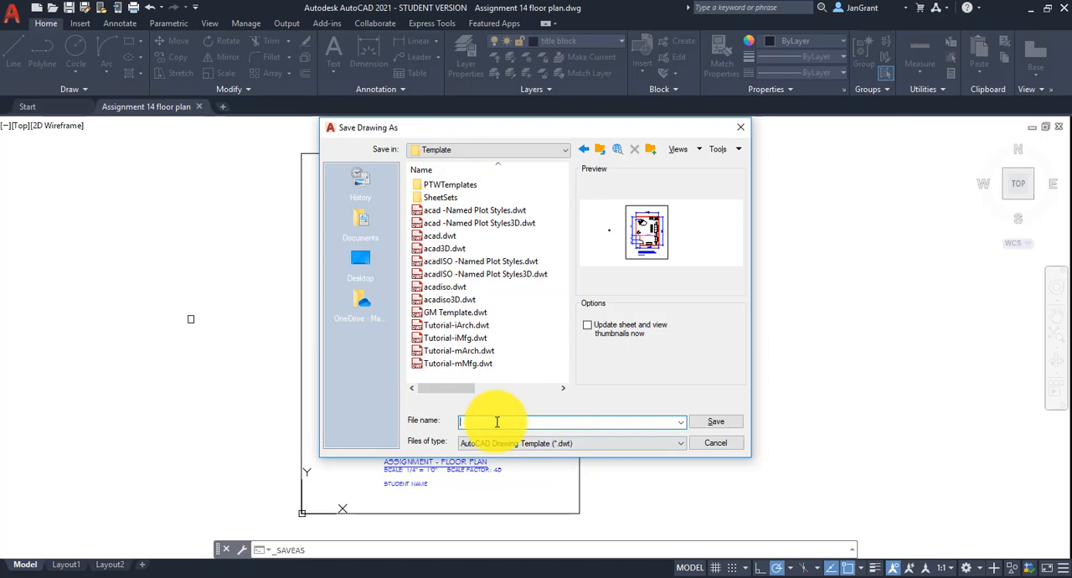
text(G)
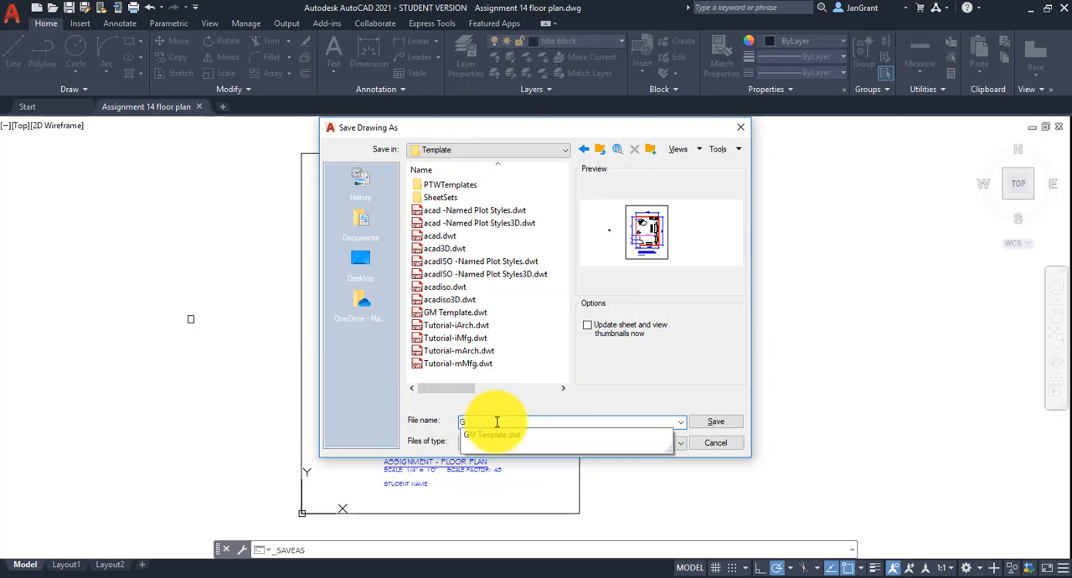
text(M Template)
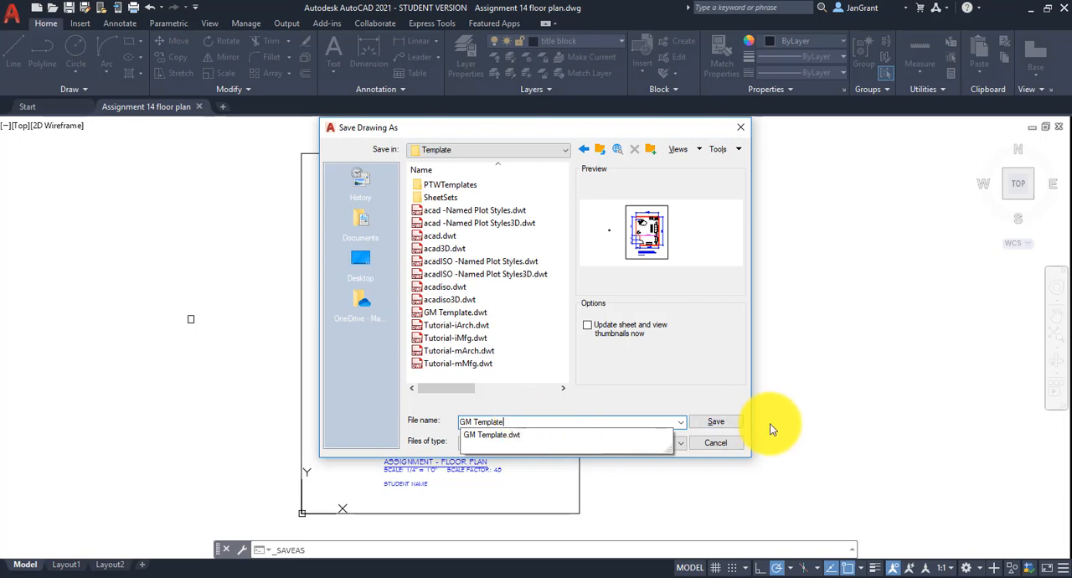
click(715, 421)
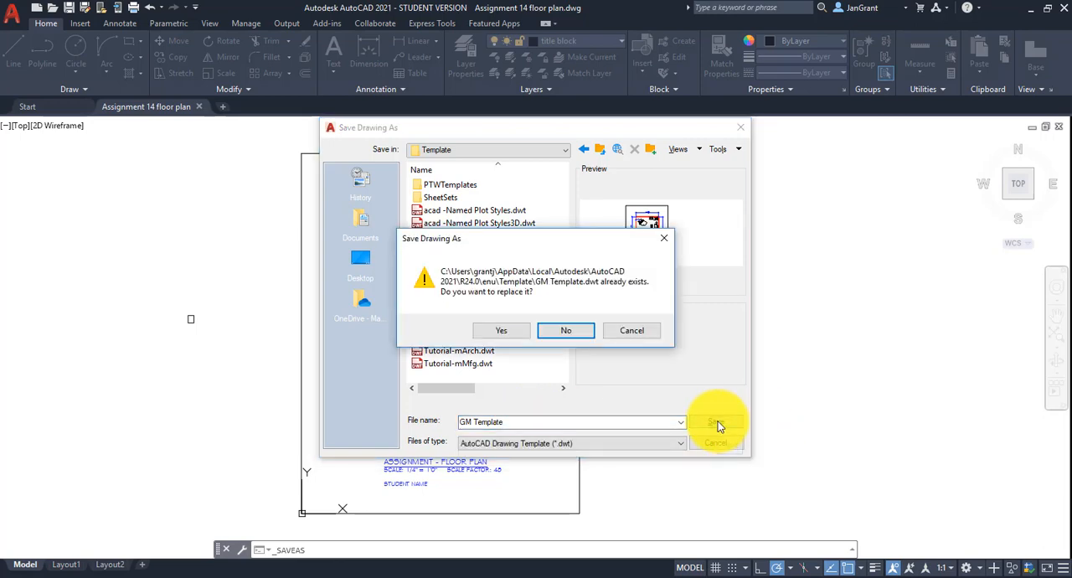
click(519, 330)
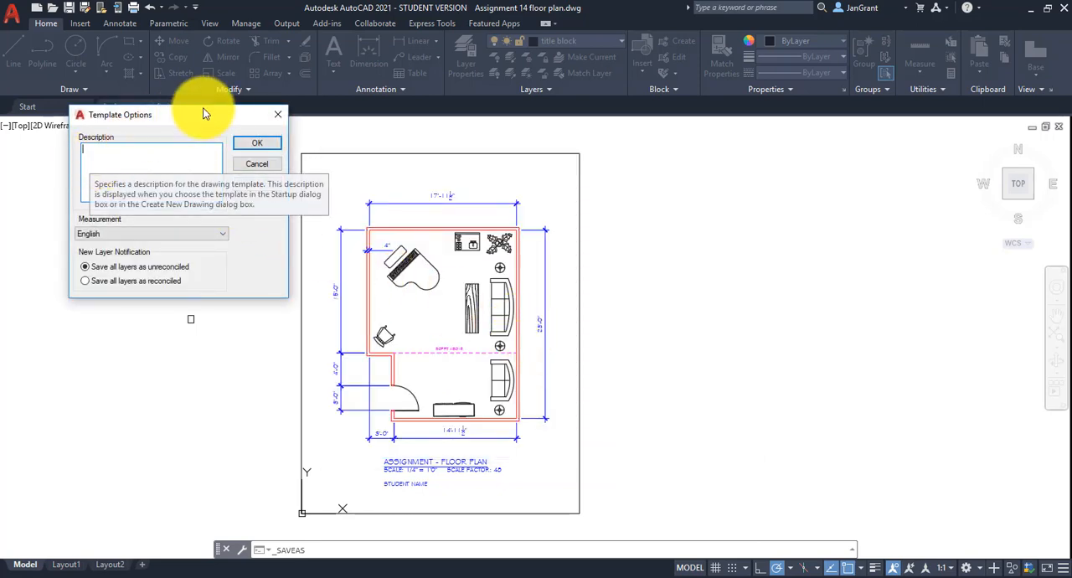
click(256, 143)
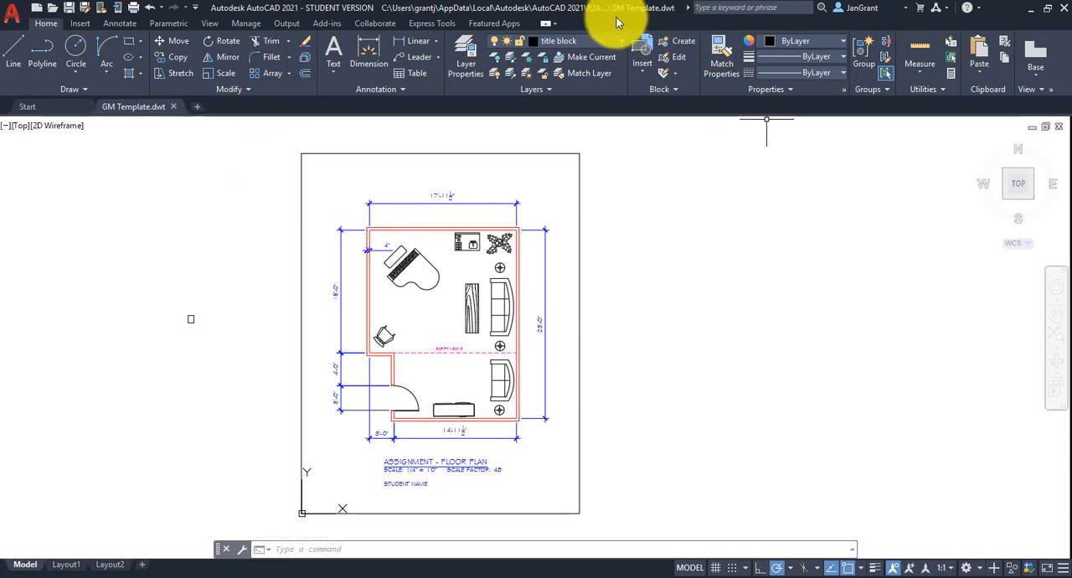
Reopen Assignment 14 floor plan.dwg from the Lesson 05 folder and compare it with GM Template.dwt.
click(10, 15)
click(44, 114)
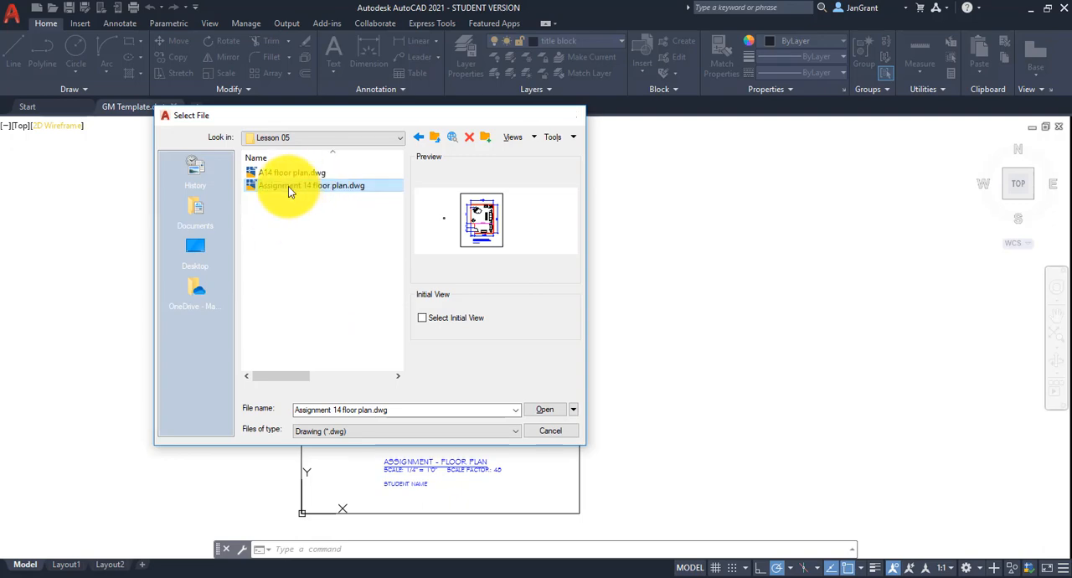
double_click(288, 187)
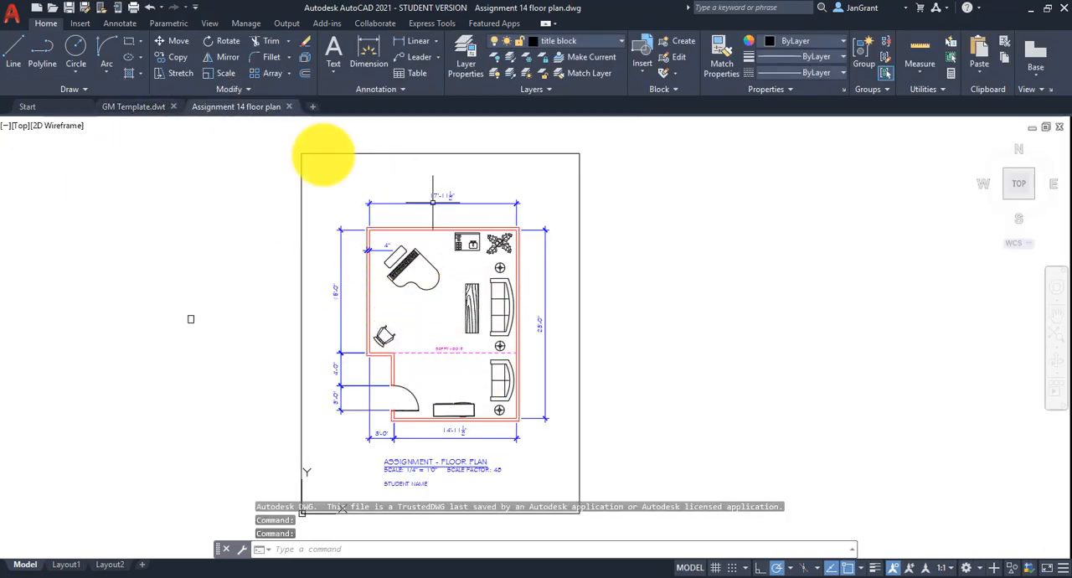
click(139, 114)
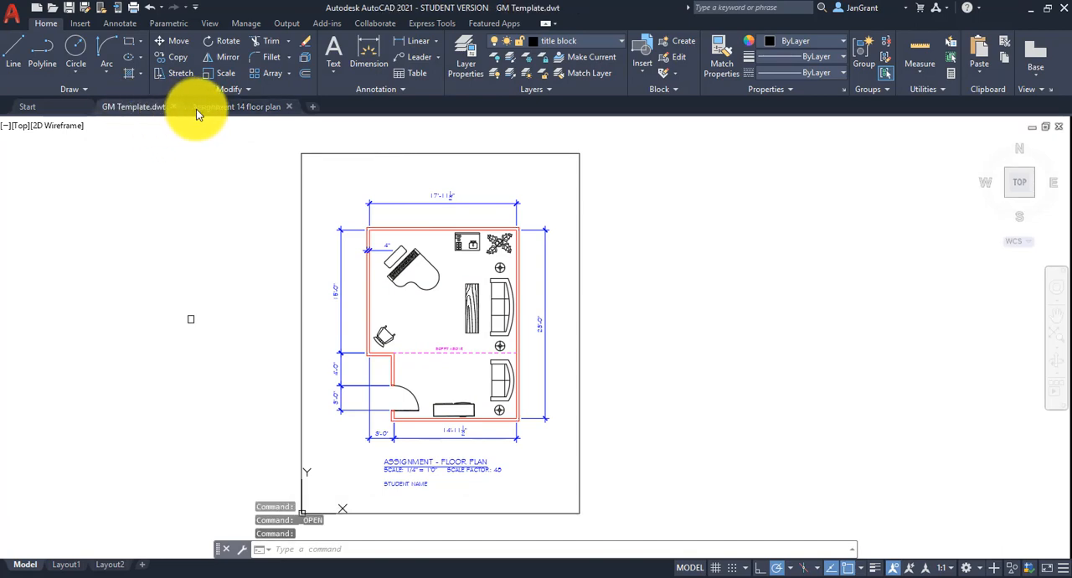
click(231, 114)
Erase everything except the page border from GM Template.dwt, including the stray object outside the border, and save the template.
click(135, 109)
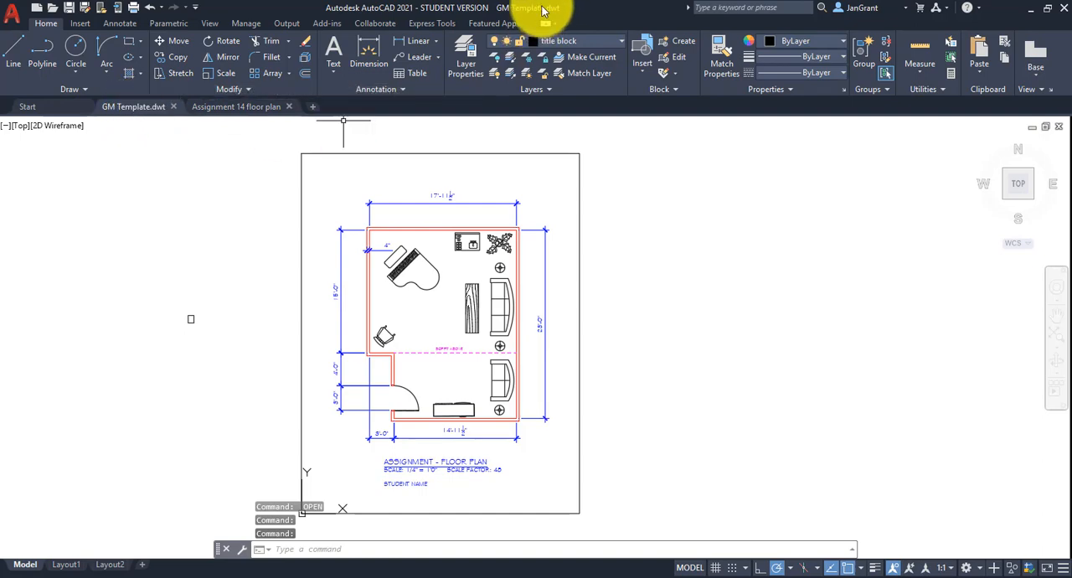
click(563, 172)
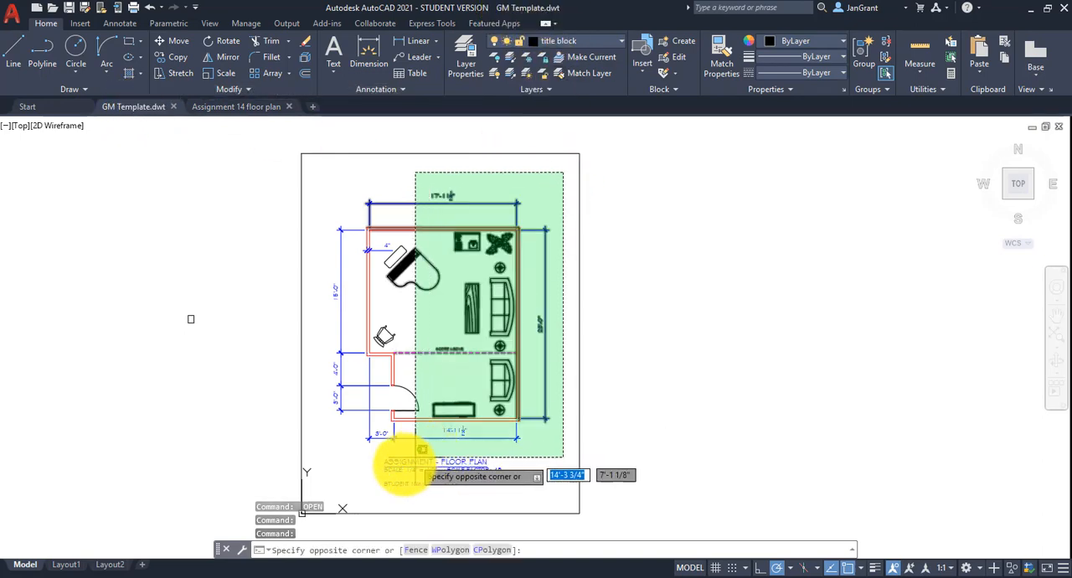
click(324, 494)
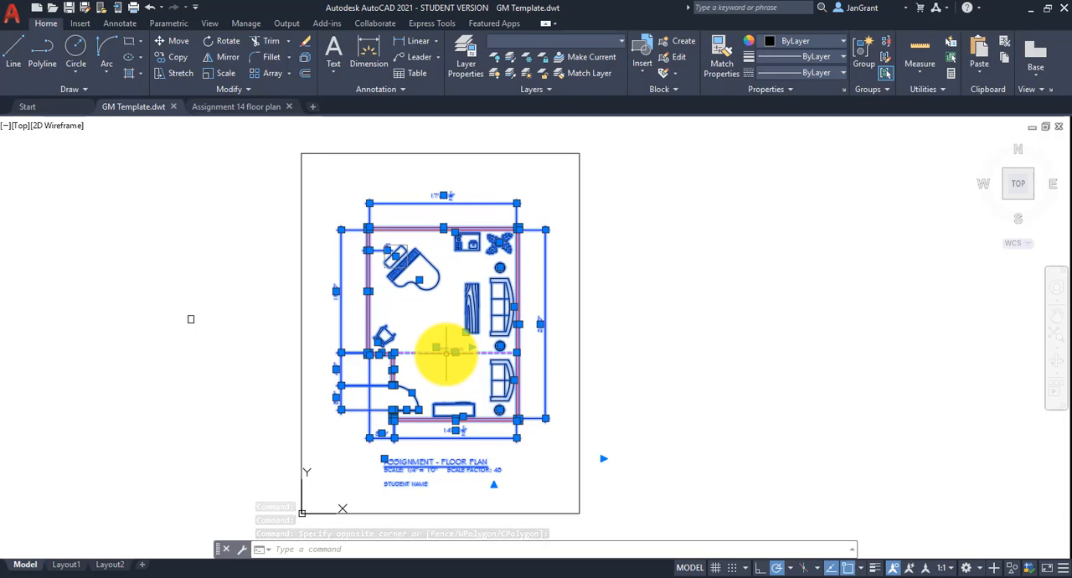
key(Delete)
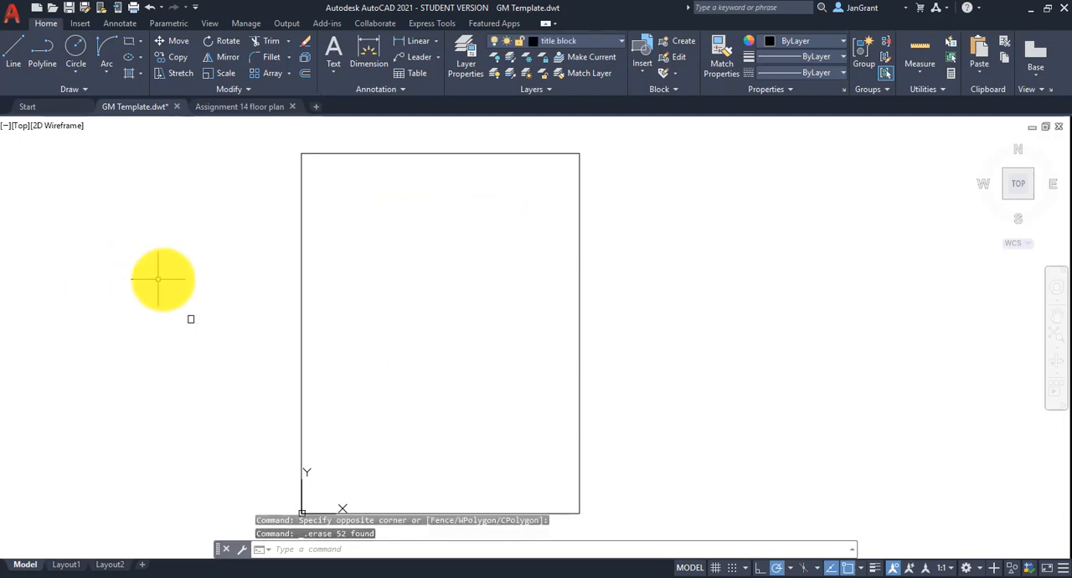
click(237, 281)
click(143, 371)
key(Delete)
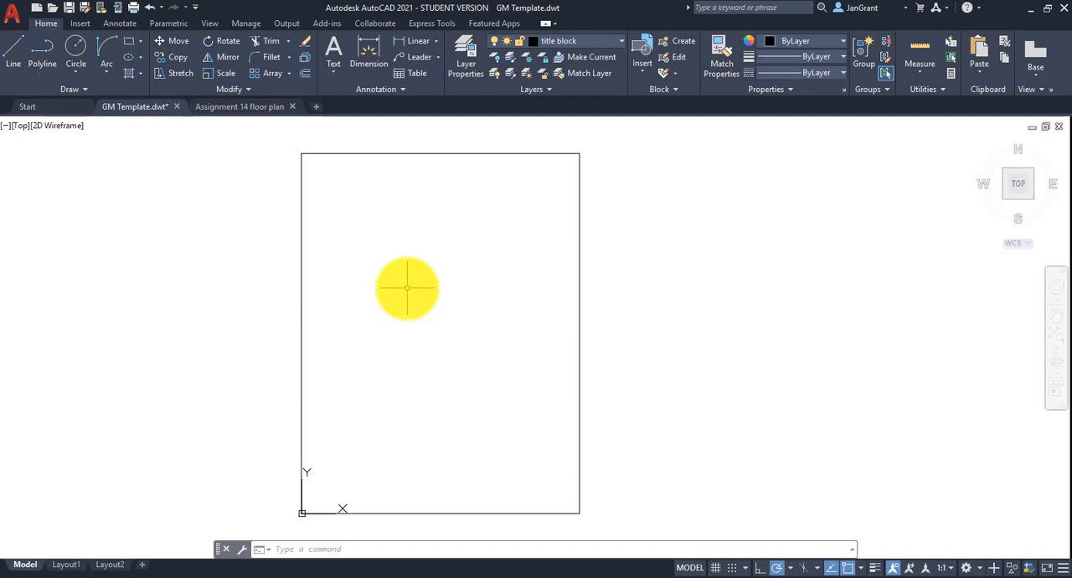
click(71, 7)
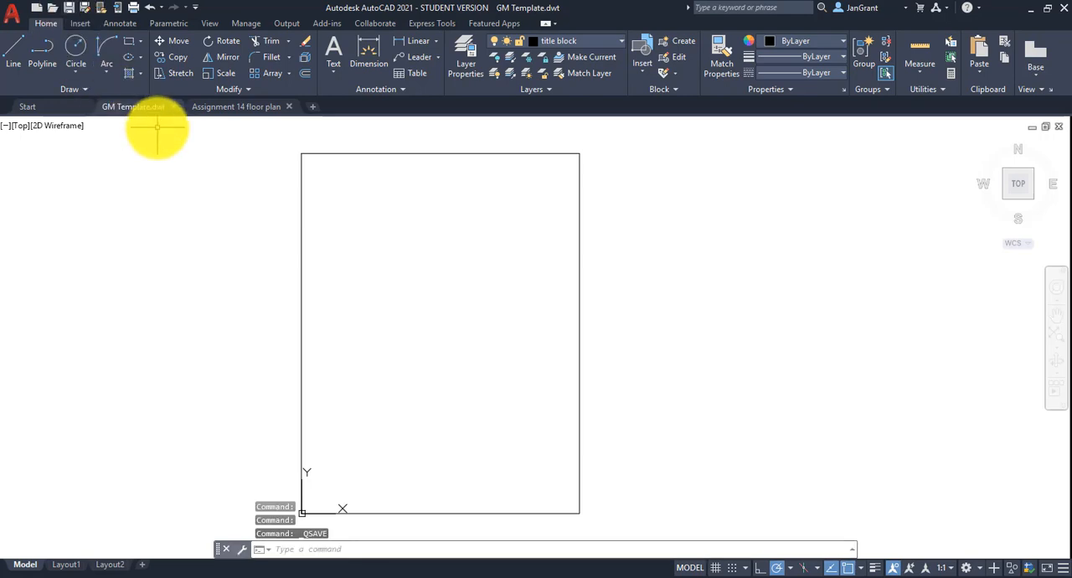
Start a new drawing from GM Template.dwt and check its layer list.
click(15, 15)
mouse_move(22, 85)
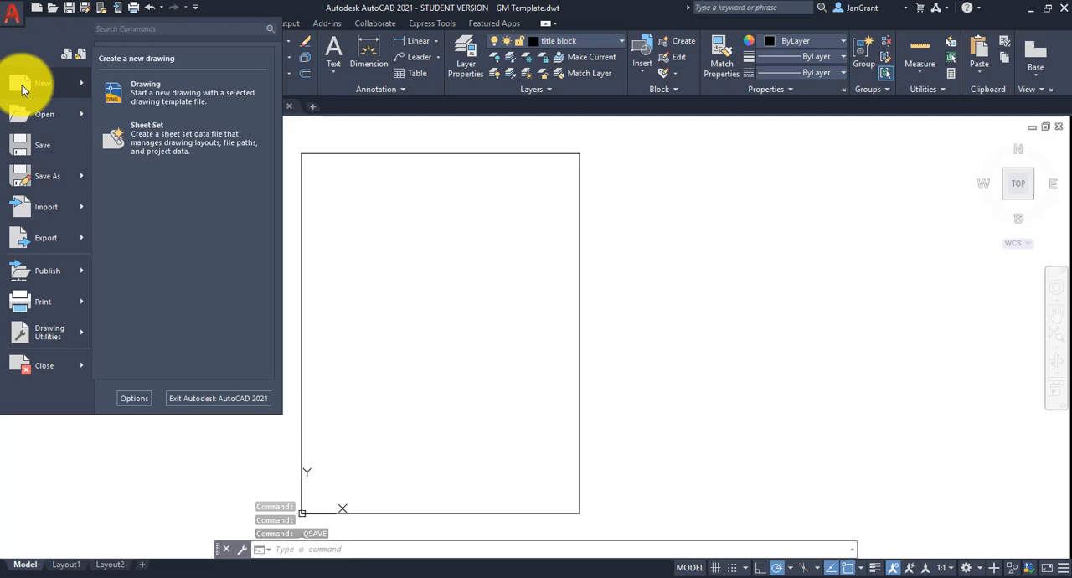
click(151, 87)
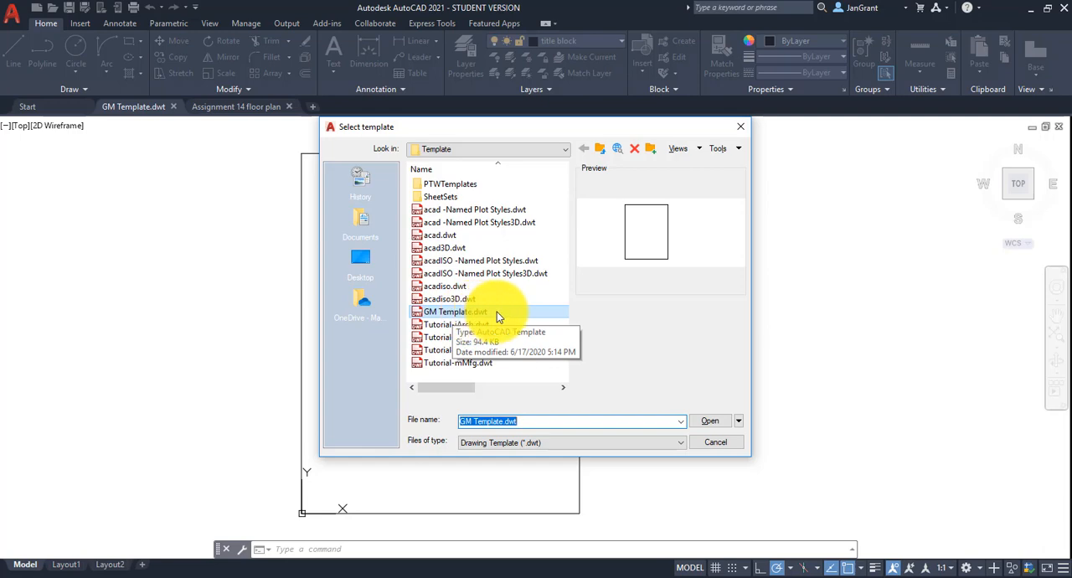
click(452, 235)
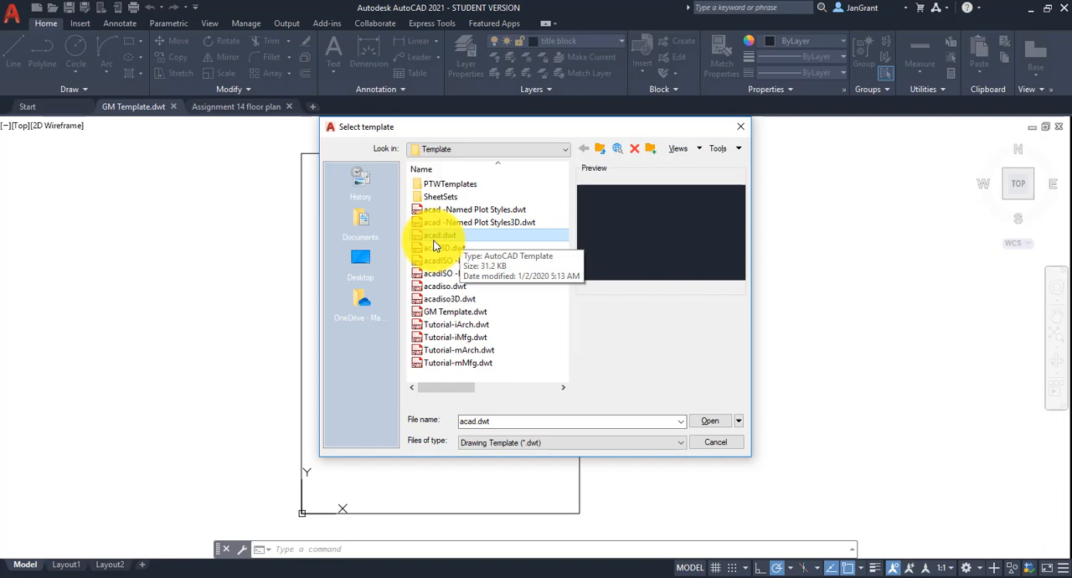
click(473, 312)
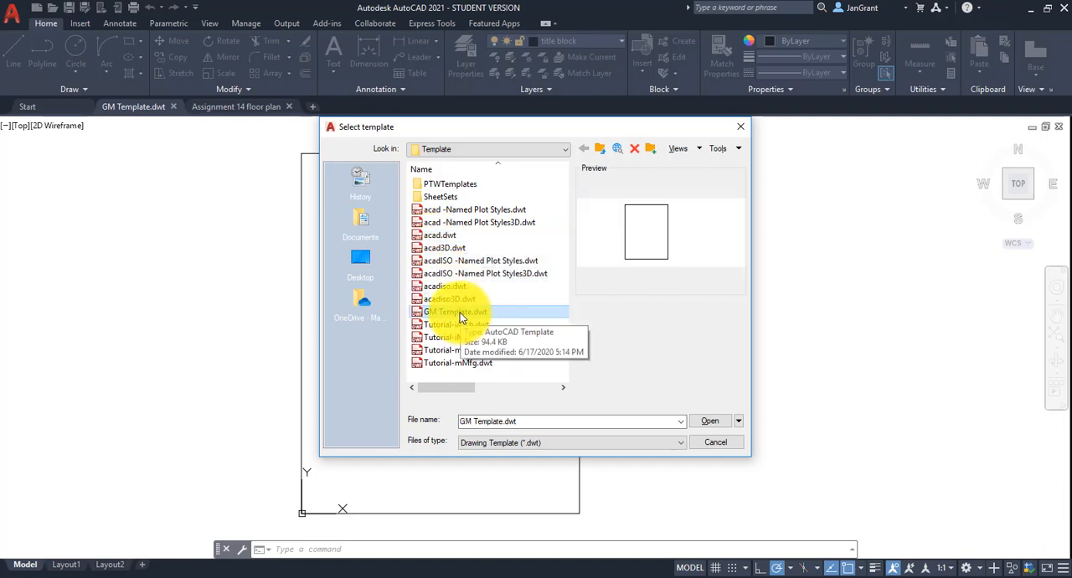
double_click(459, 312)
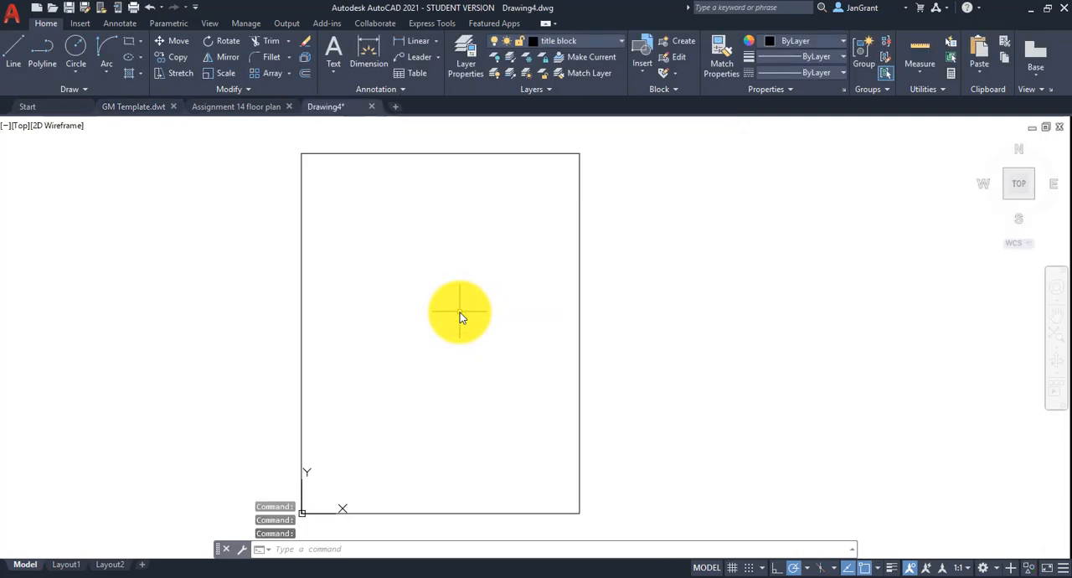
click(579, 43)
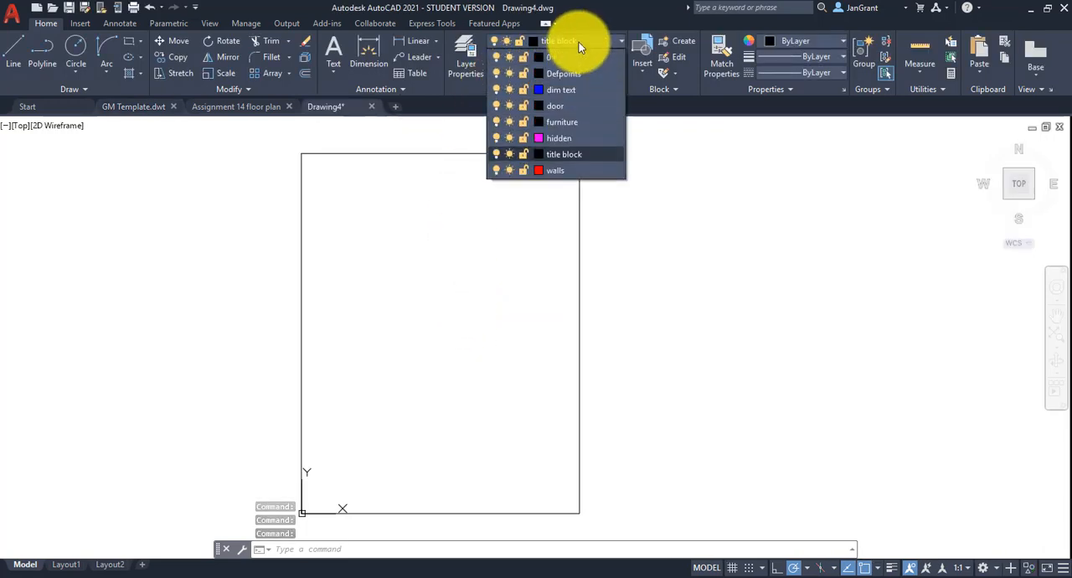
click(578, 42)
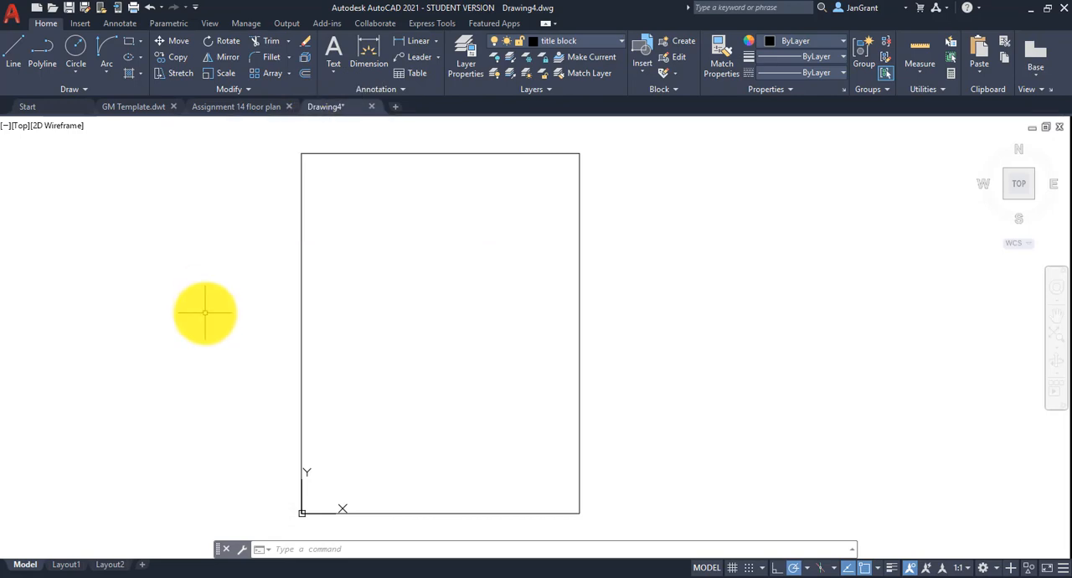
click(13, 17)
click(32, 147)
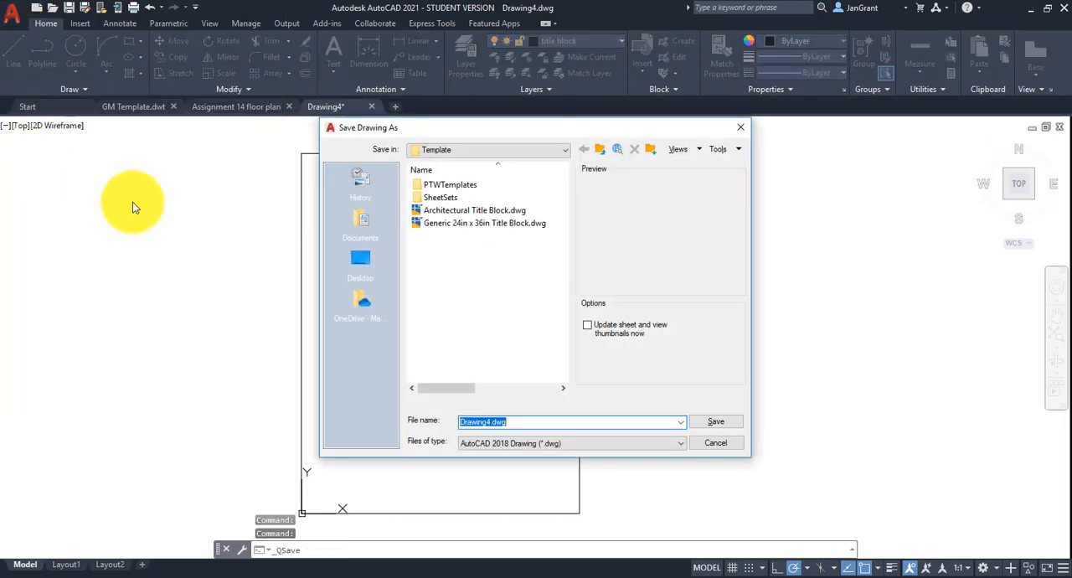
click(550, 150)
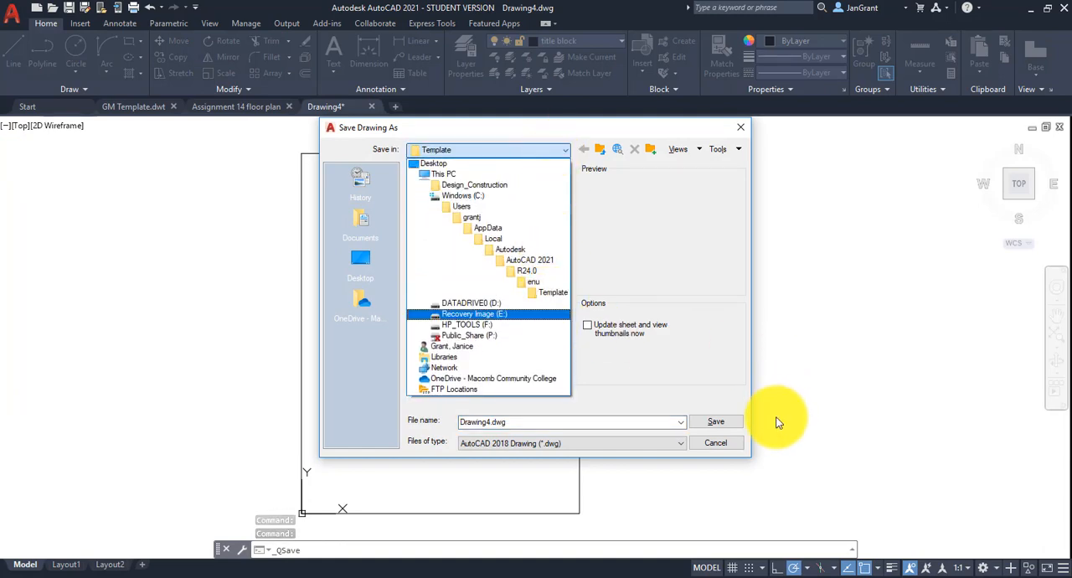
click(718, 444)
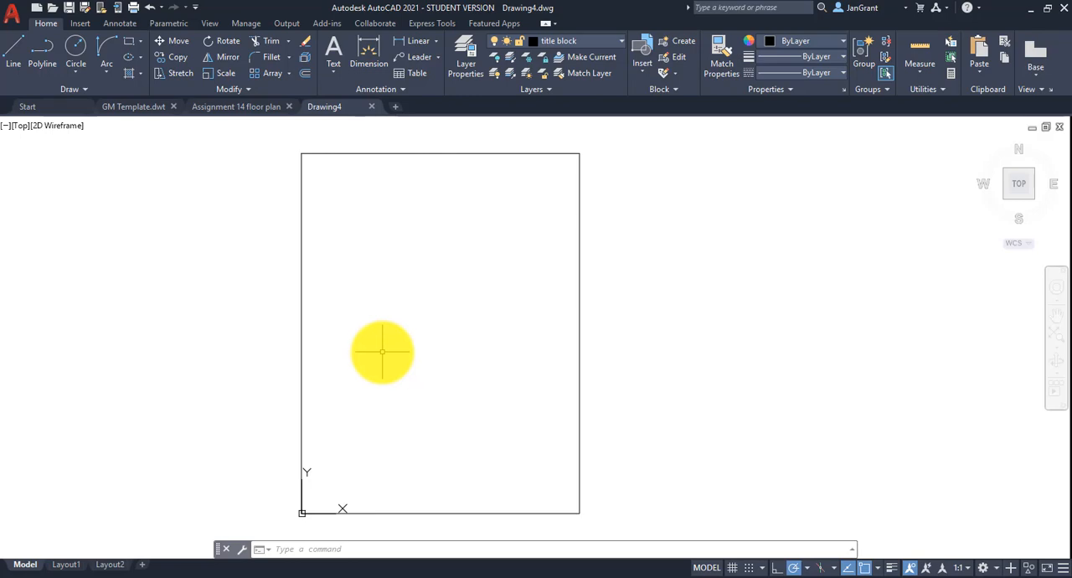
Check which Drawing Template (*.dwt) files are available to open, and leave the file selection without opening one.
click(12, 13)
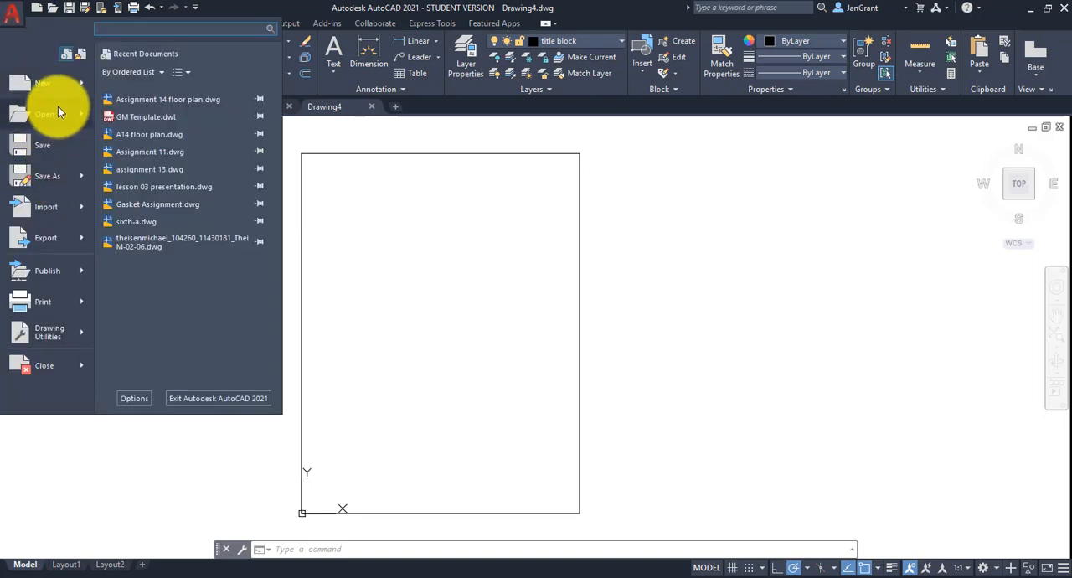
click(58, 108)
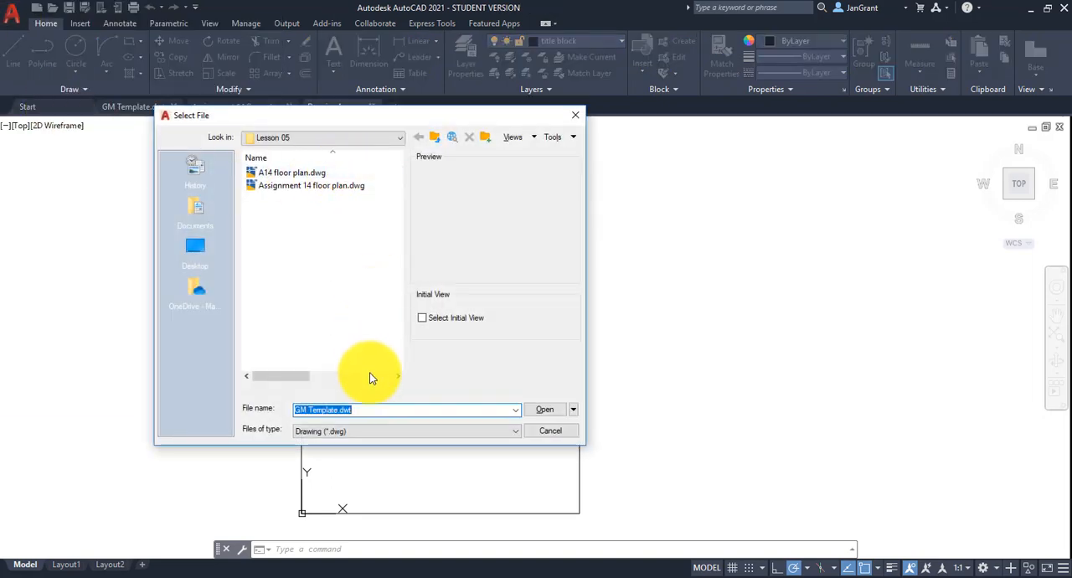
click(401, 431)
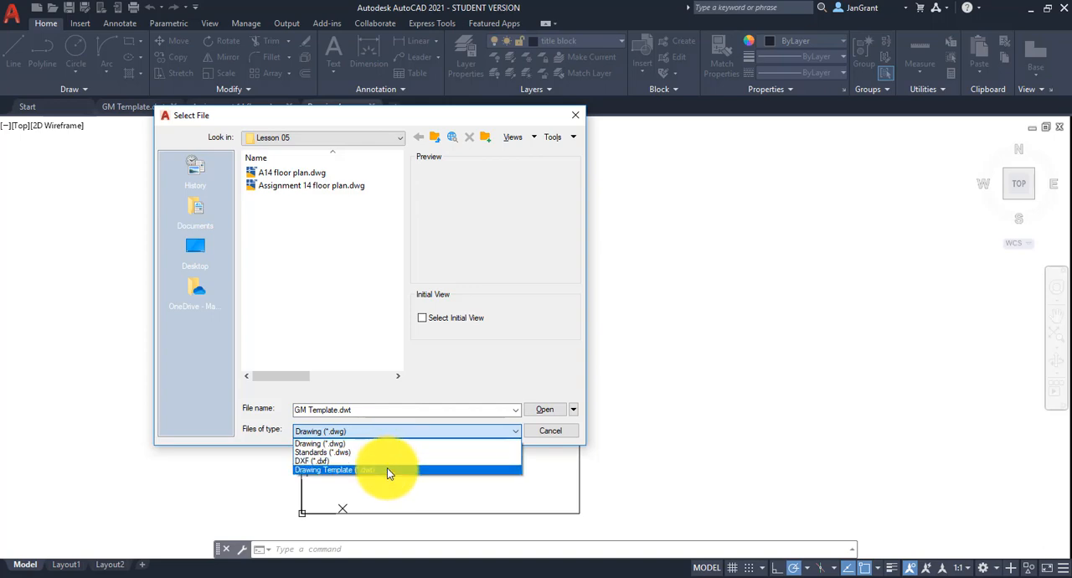
click(387, 469)
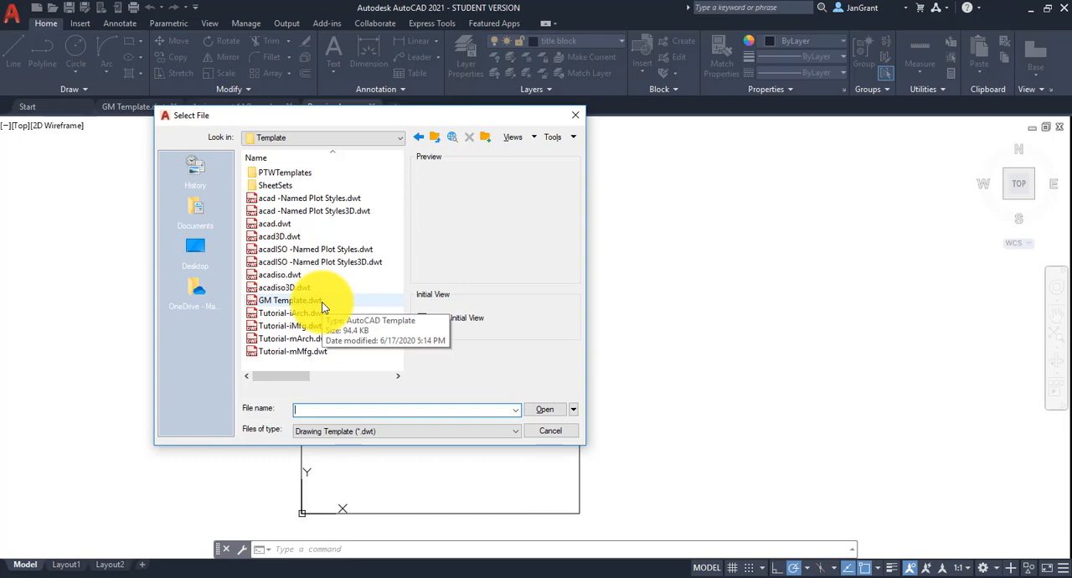
click(560, 430)
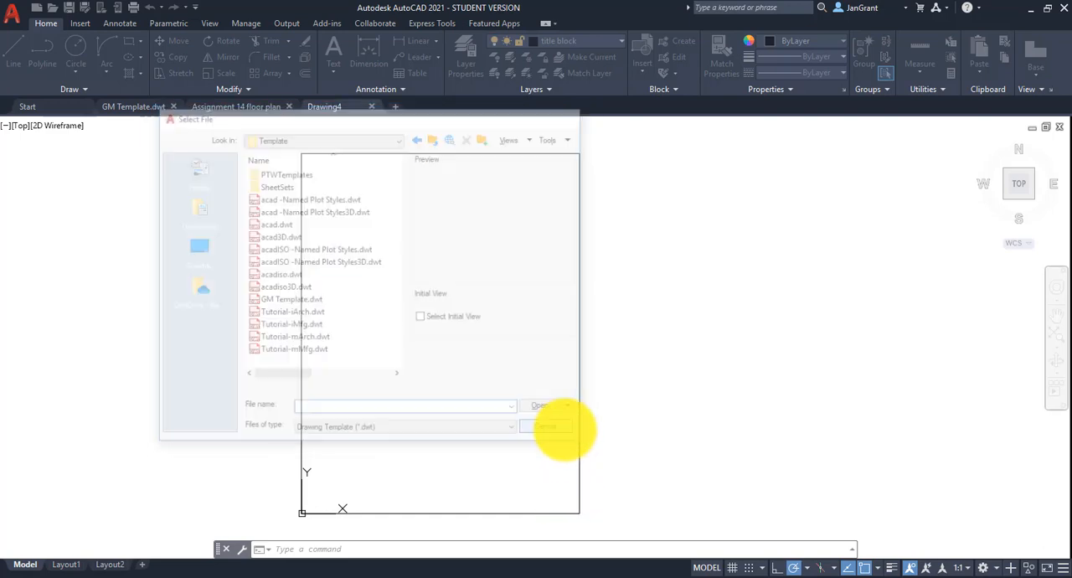
Return to the Assignment 14 floor plan drawing, review the furnished room, and briefly show the DesignCenter.
click(234, 105)
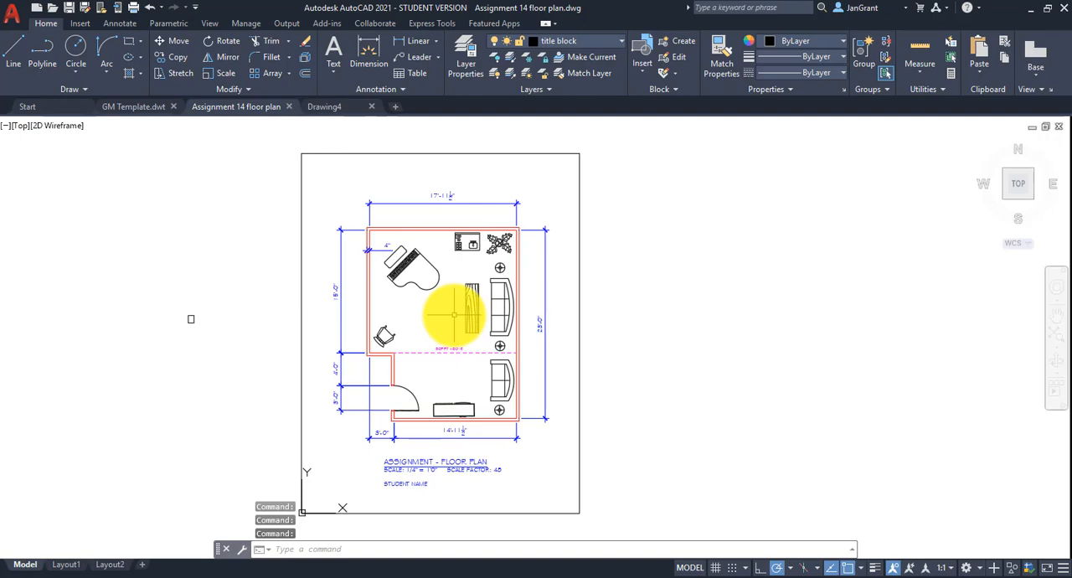
scroll(453, 315, up, 2)
middle_drag(455, 306, 534, 334)
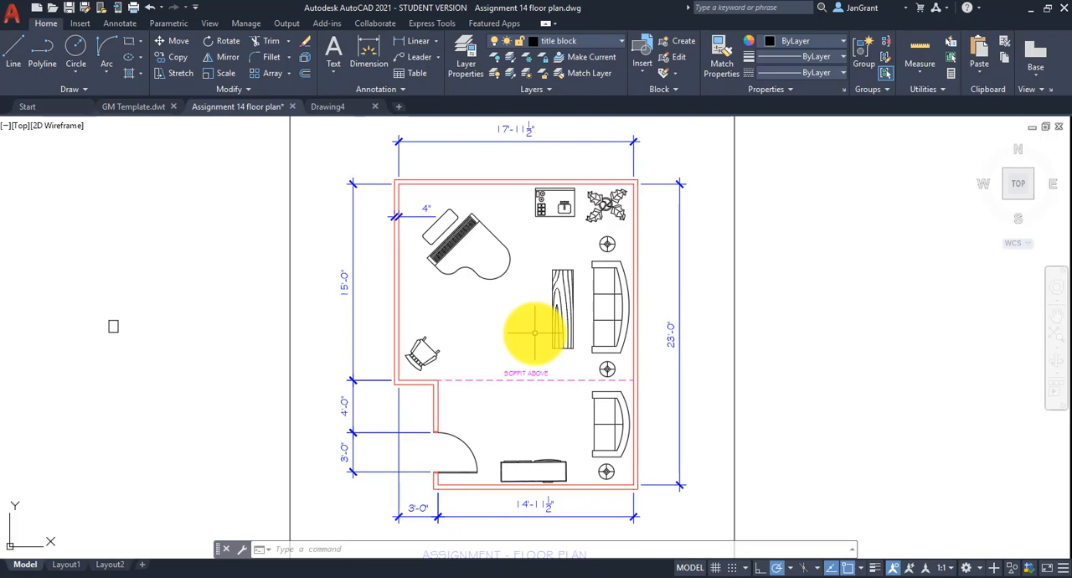
key(ctrl+2)
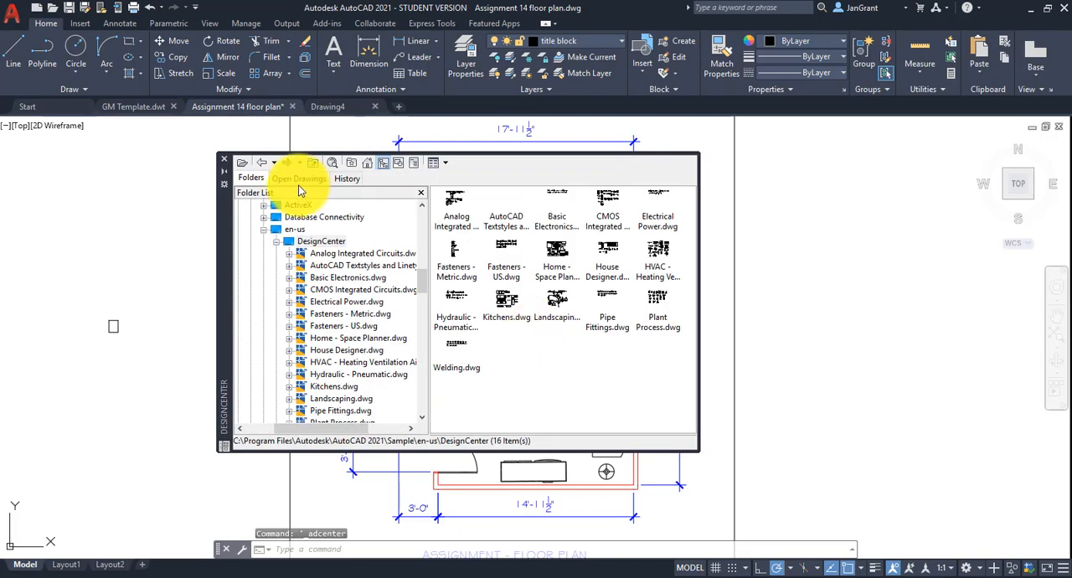
click(222, 158)
scroll(560, 276, down, 3)
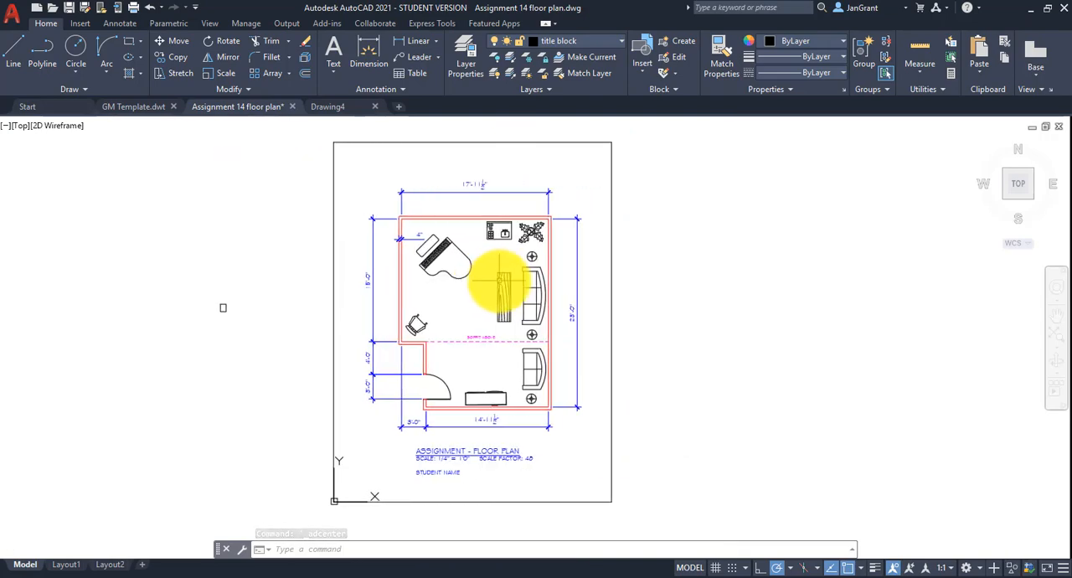
mouse_move(502, 283)
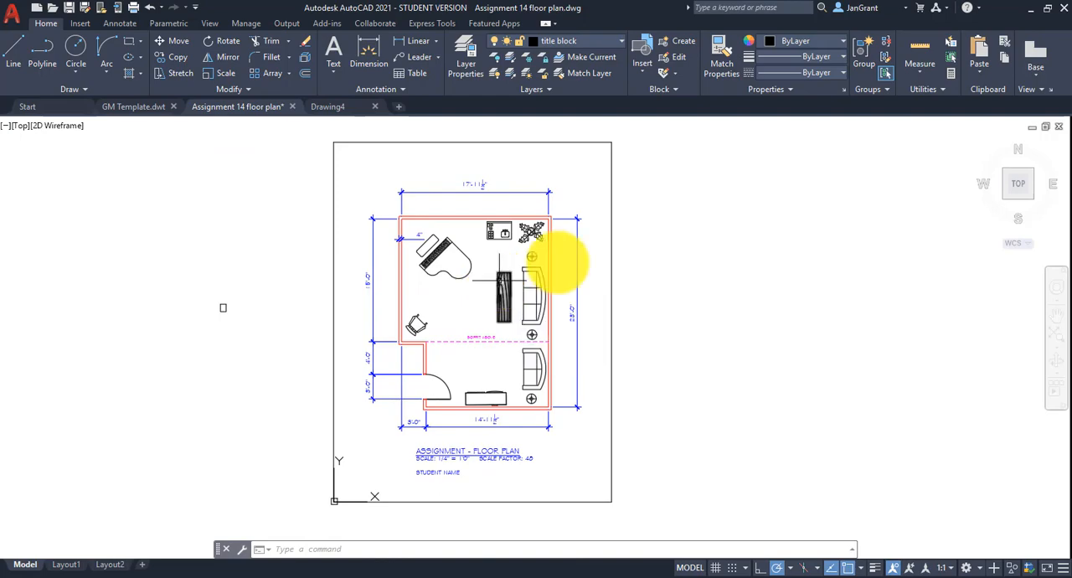